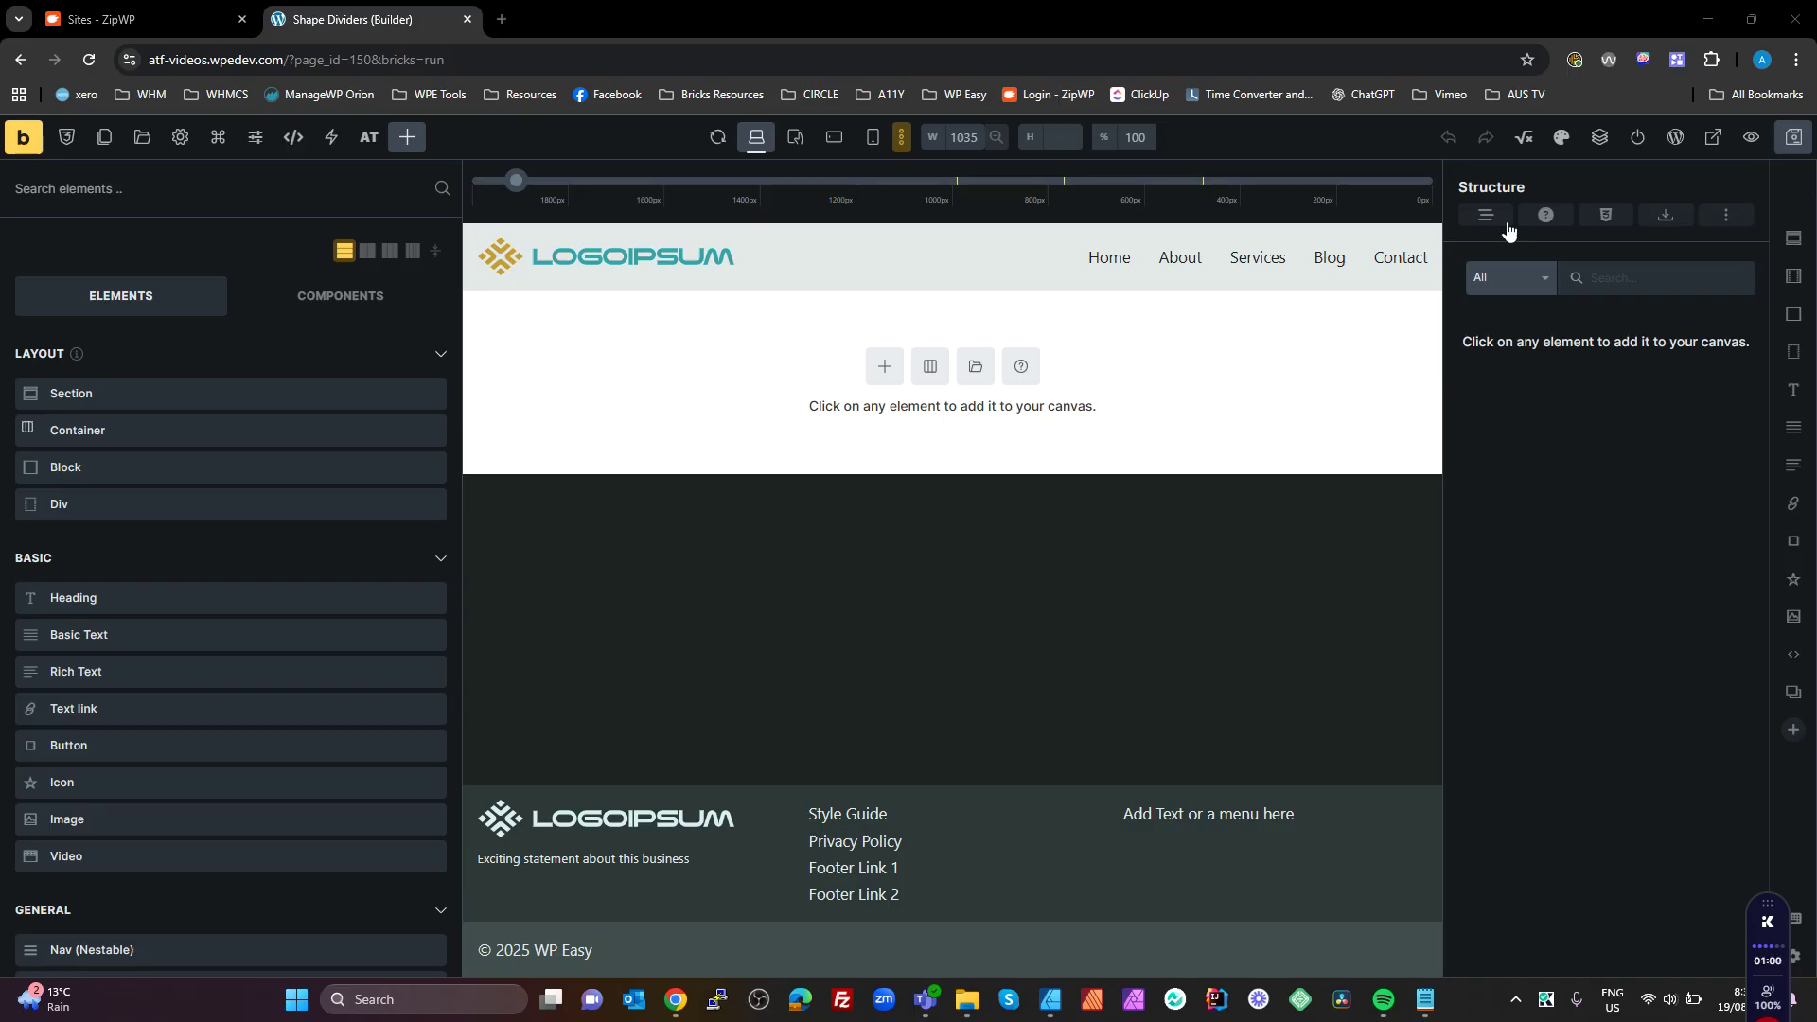
- Add a section to the blank page and insert a block, a heading, basic text and a button in its container
click(1791, 238)
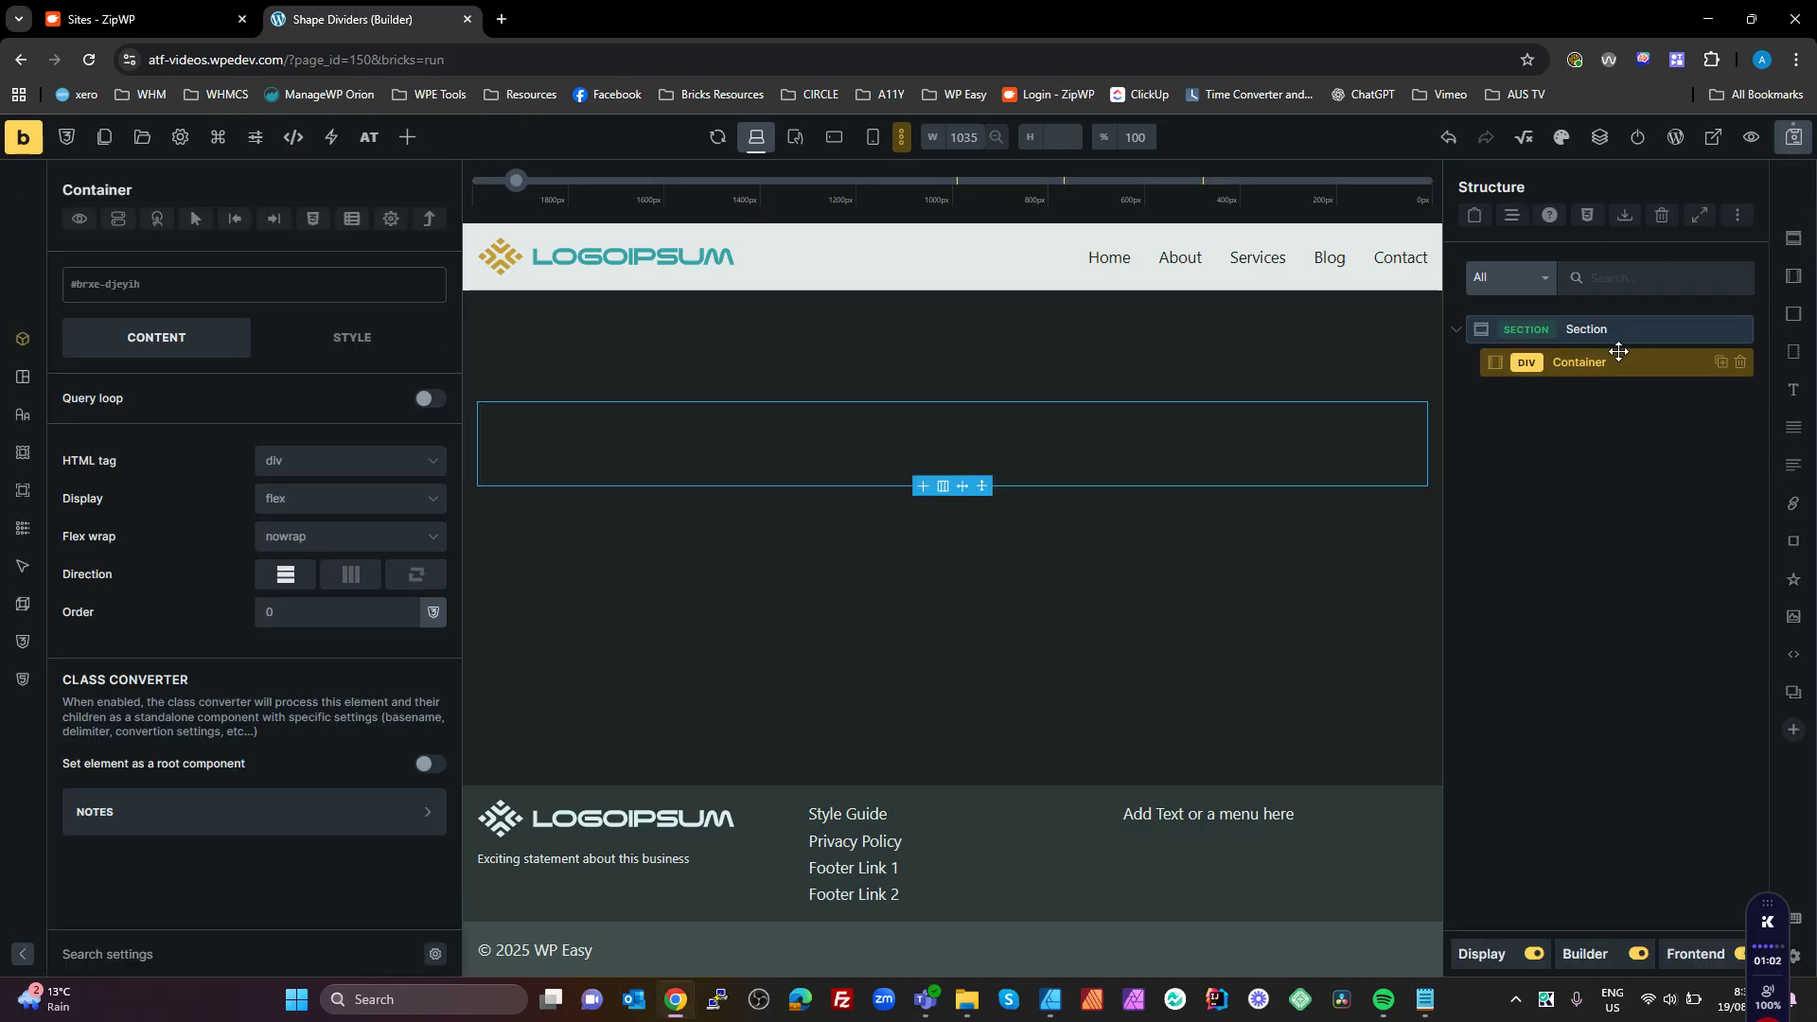
click(1792, 313)
click(1798, 386)
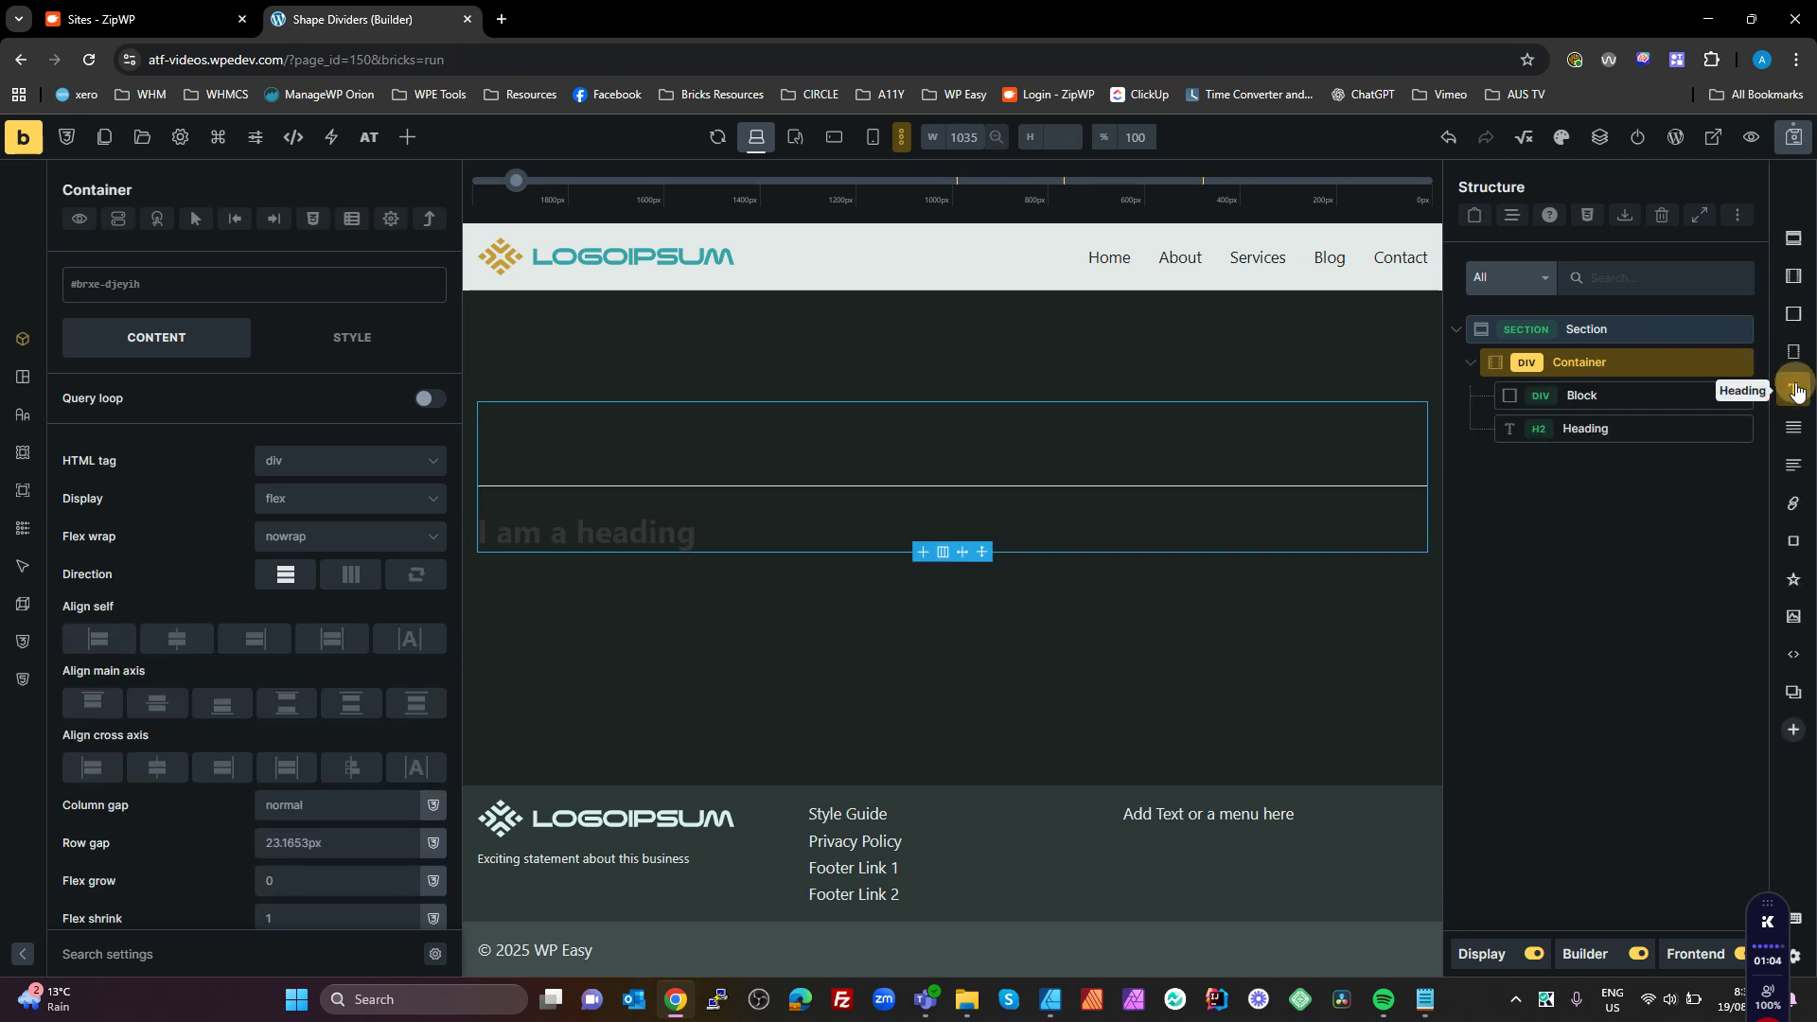
click(1795, 432)
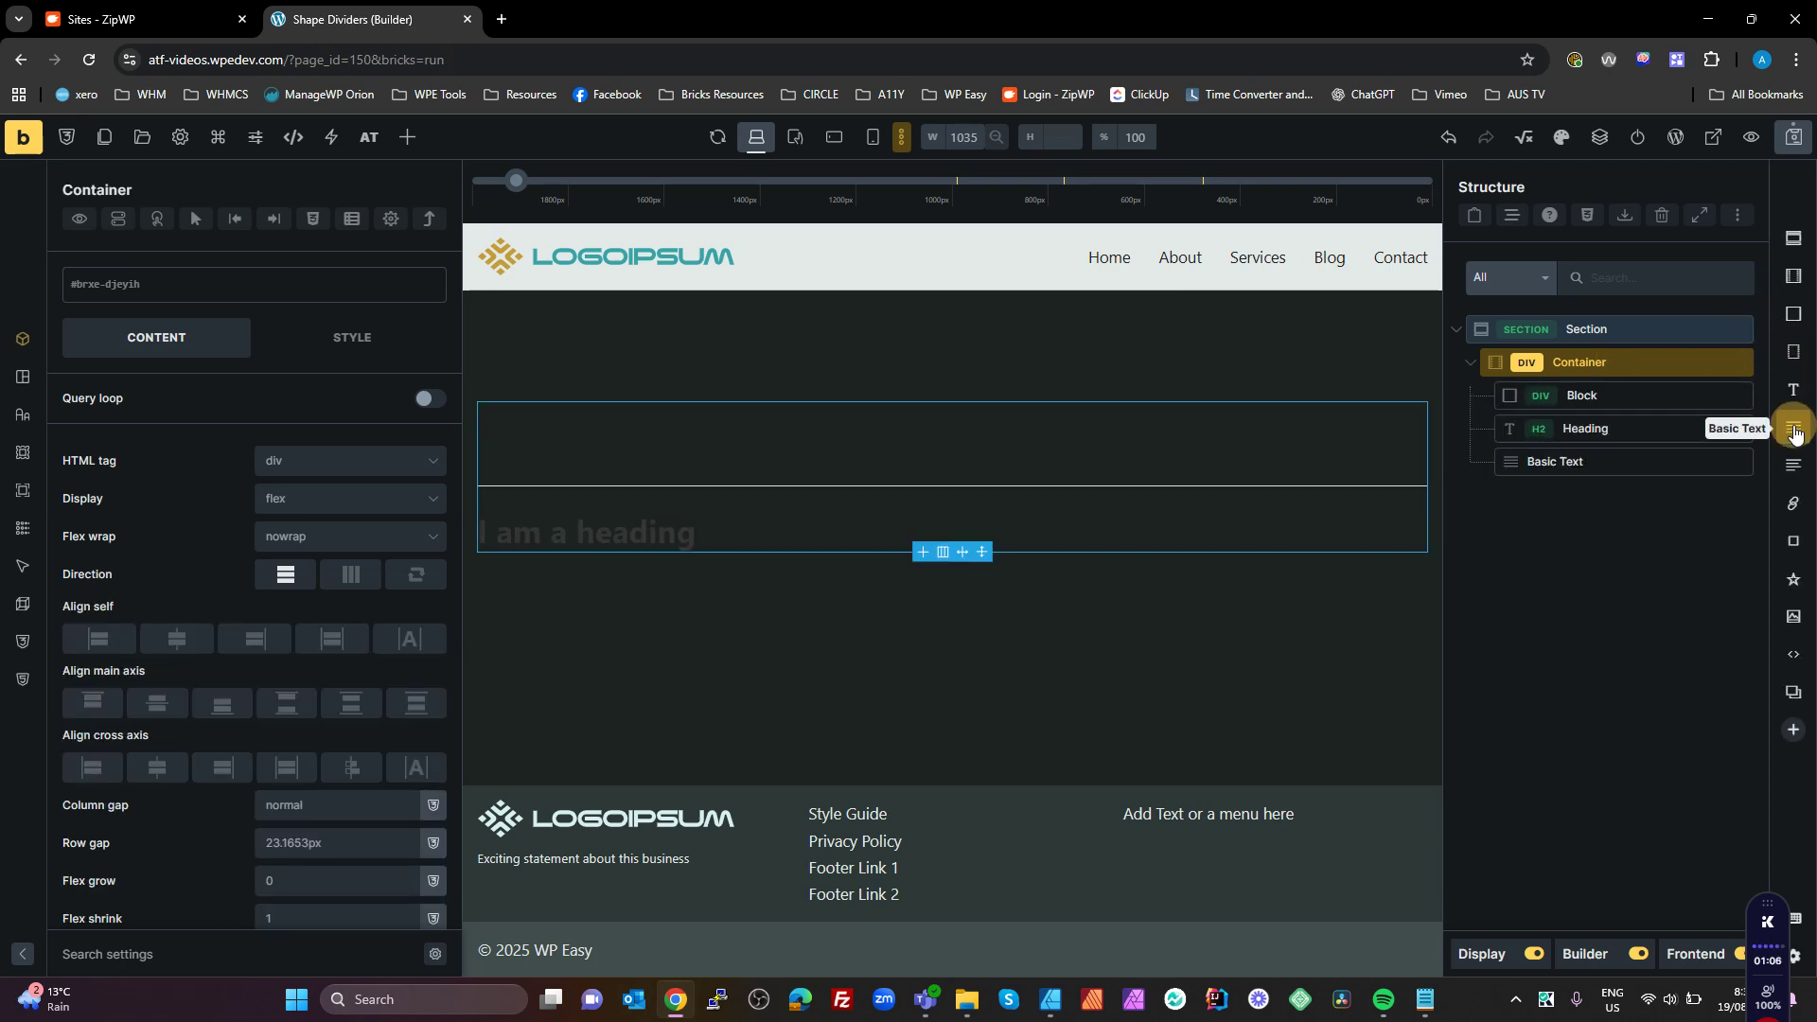
click(1795, 541)
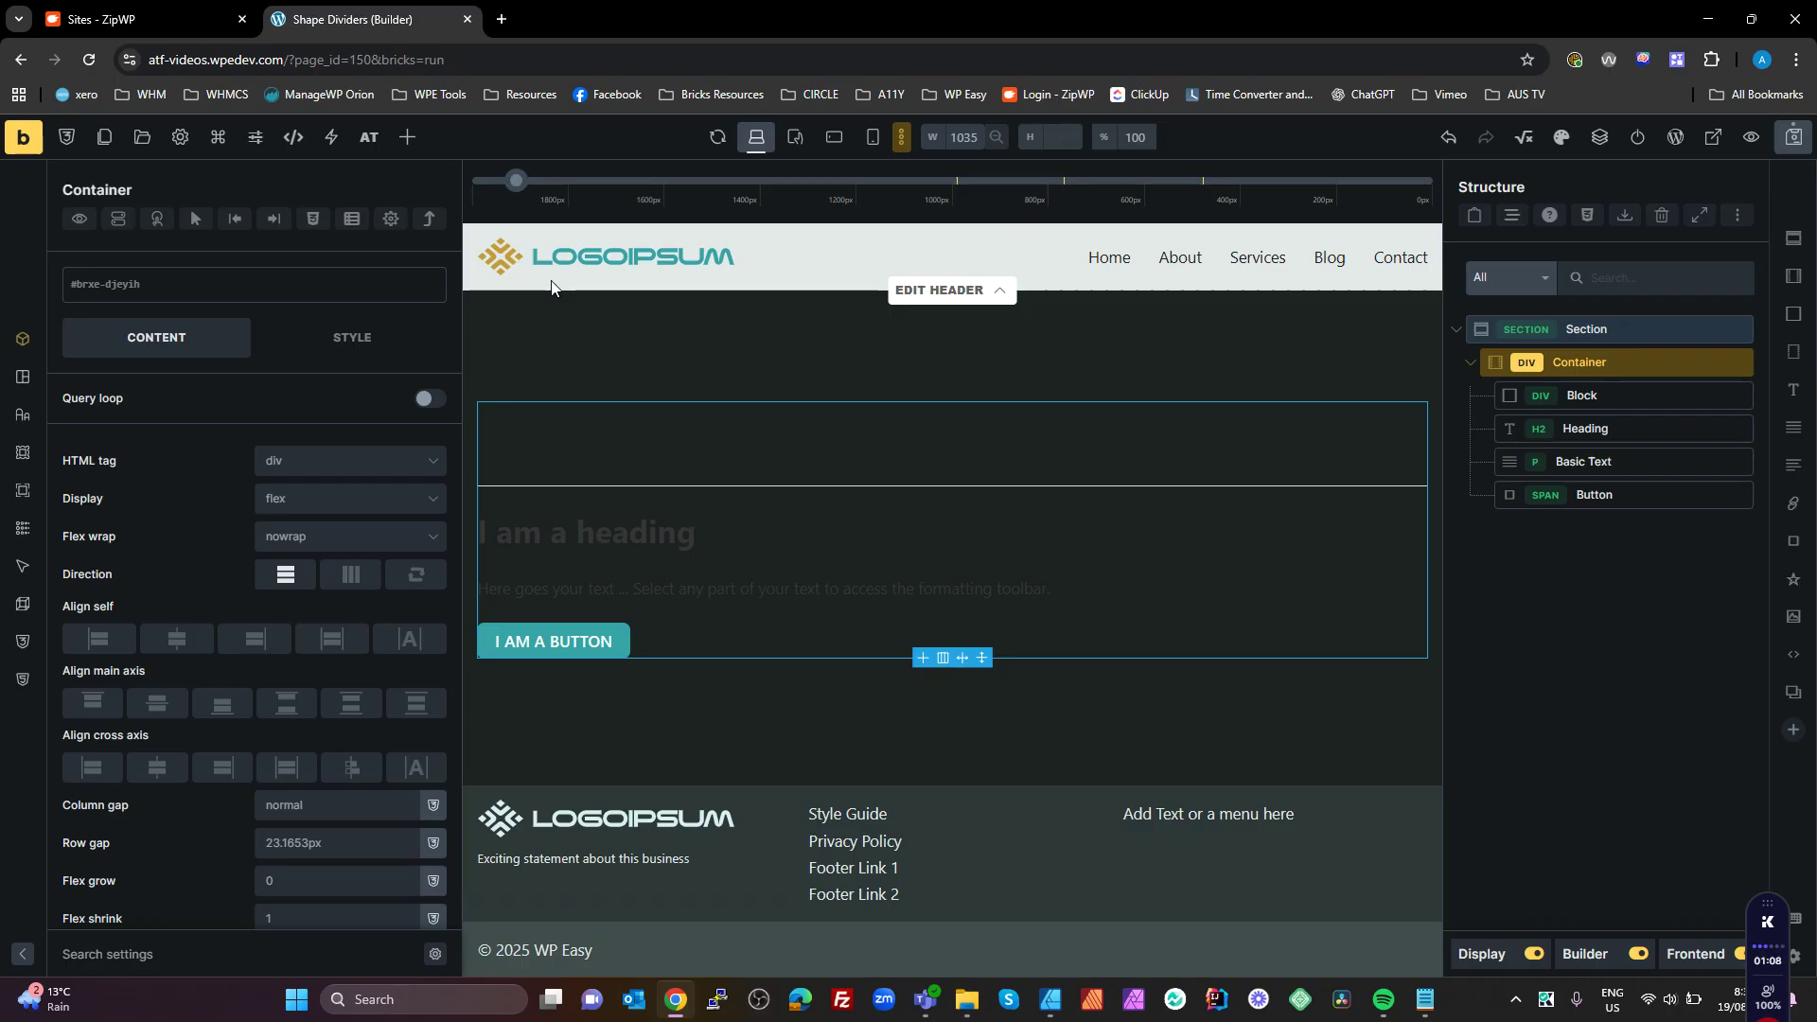
- Nest the heading, basic text and button inside the block in the page structure
click(1568, 430)
drag(1567, 431, 1603, 479)
click(1654, 583)
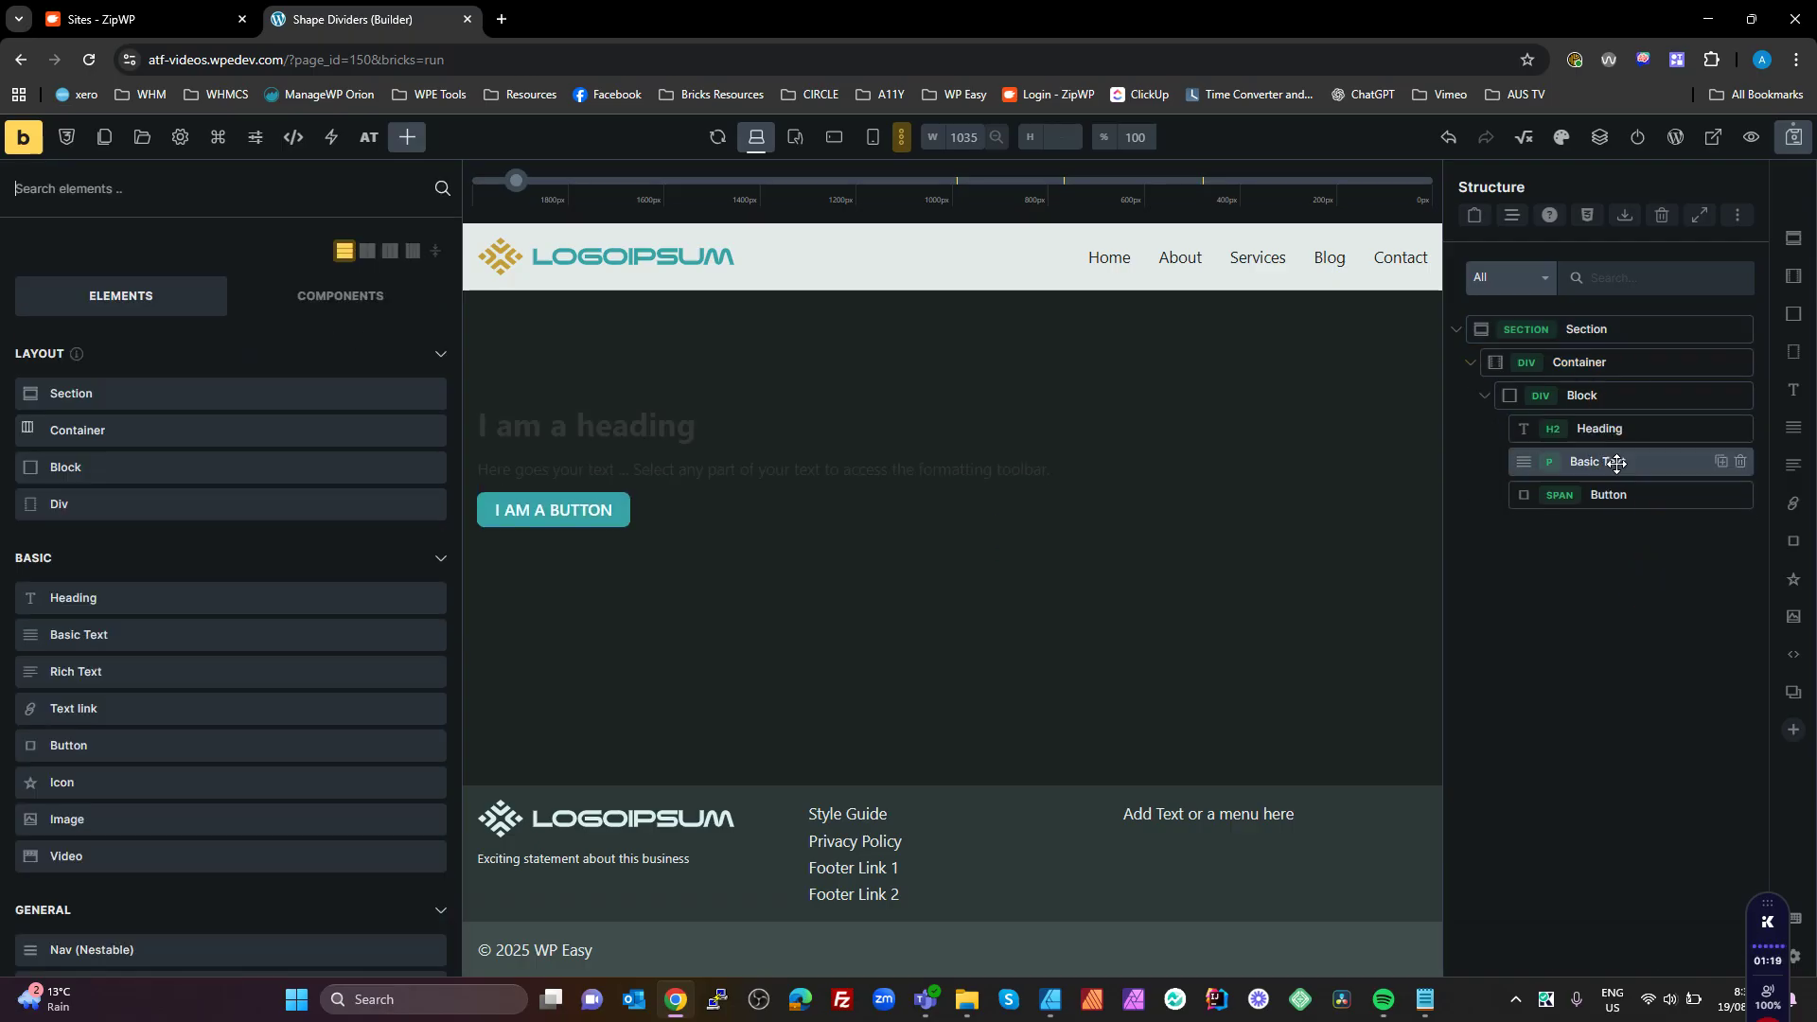
- Apply the global classes .at-colorset and .at-colorset--neutral-d-6 to the section
click(1590, 330)
click(144, 296)
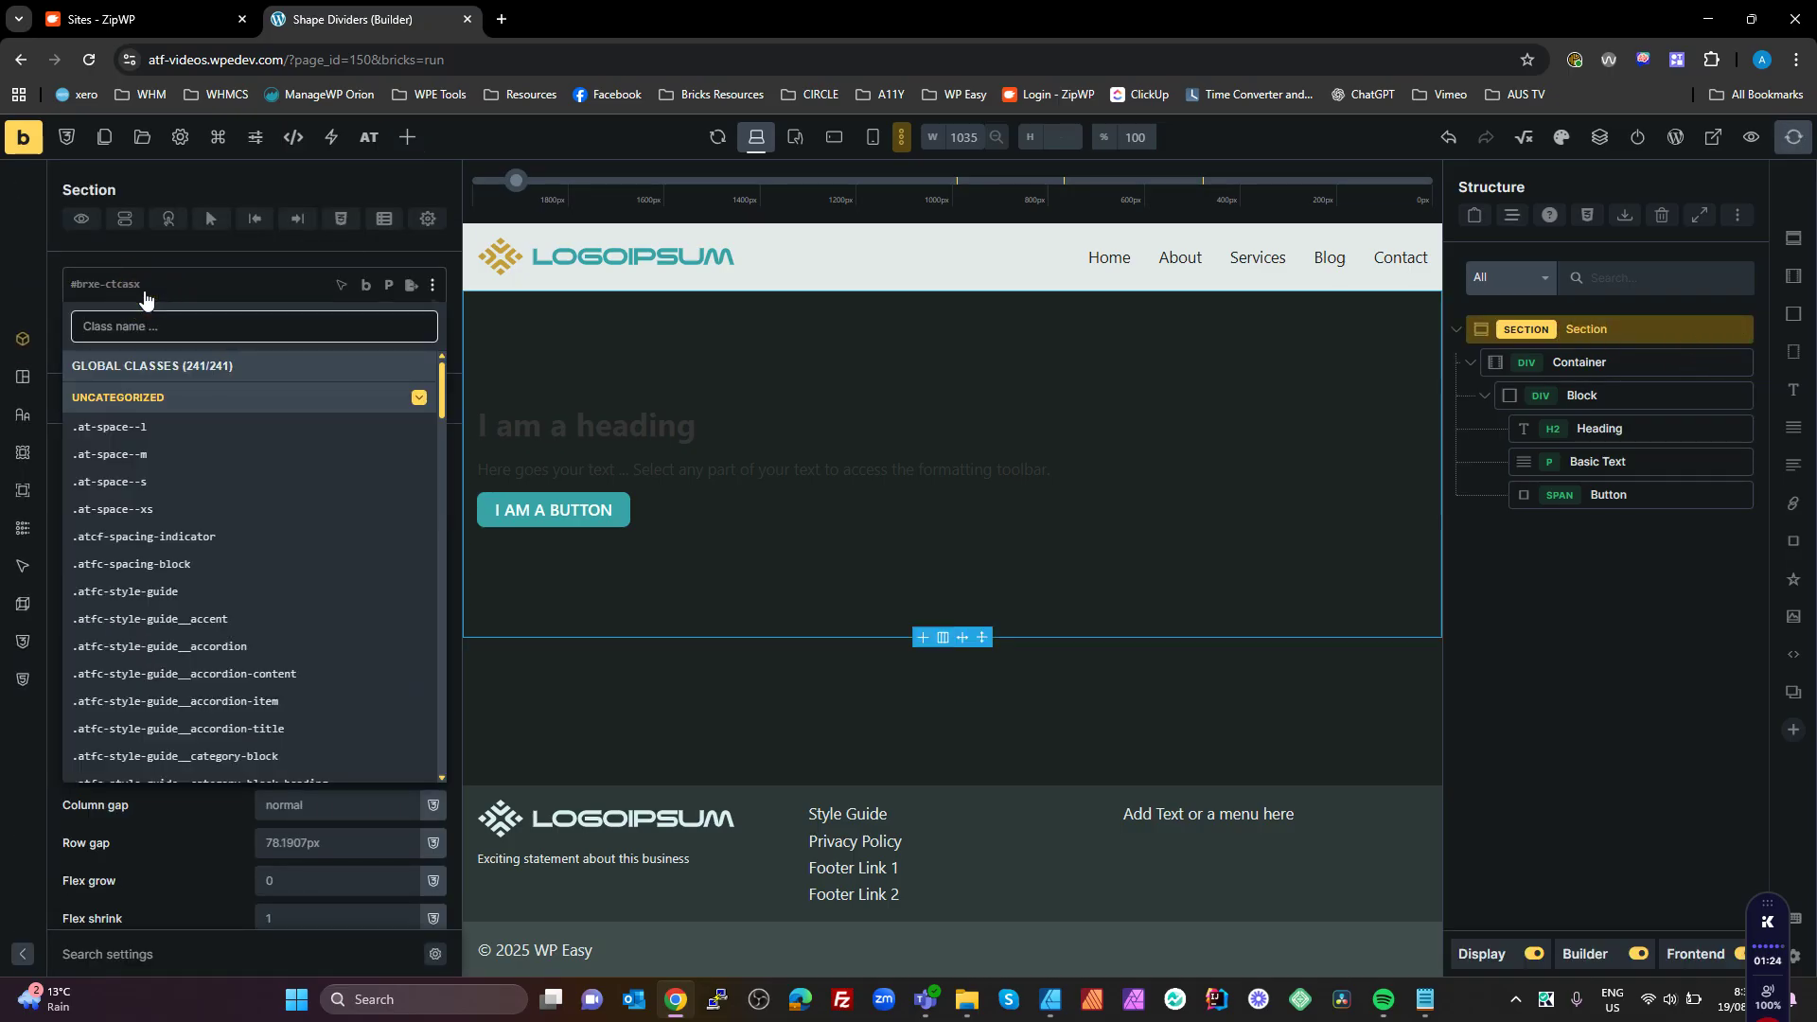
text(color)
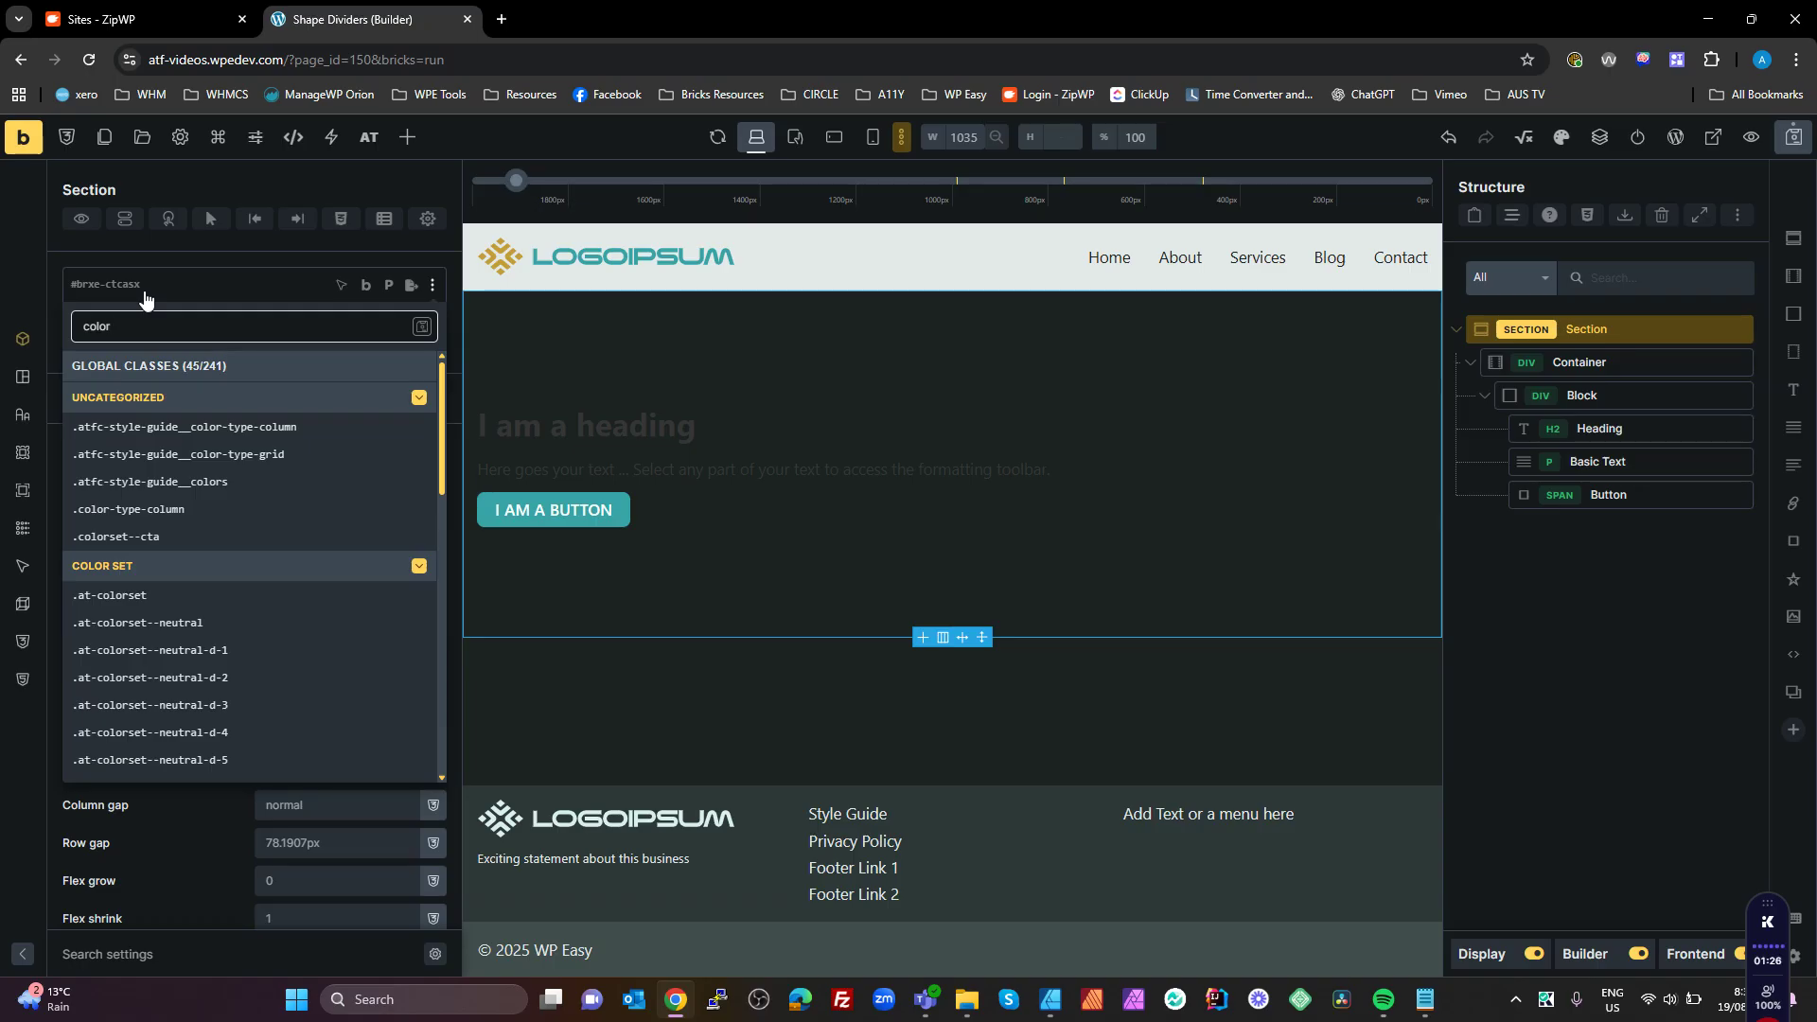
click(122, 593)
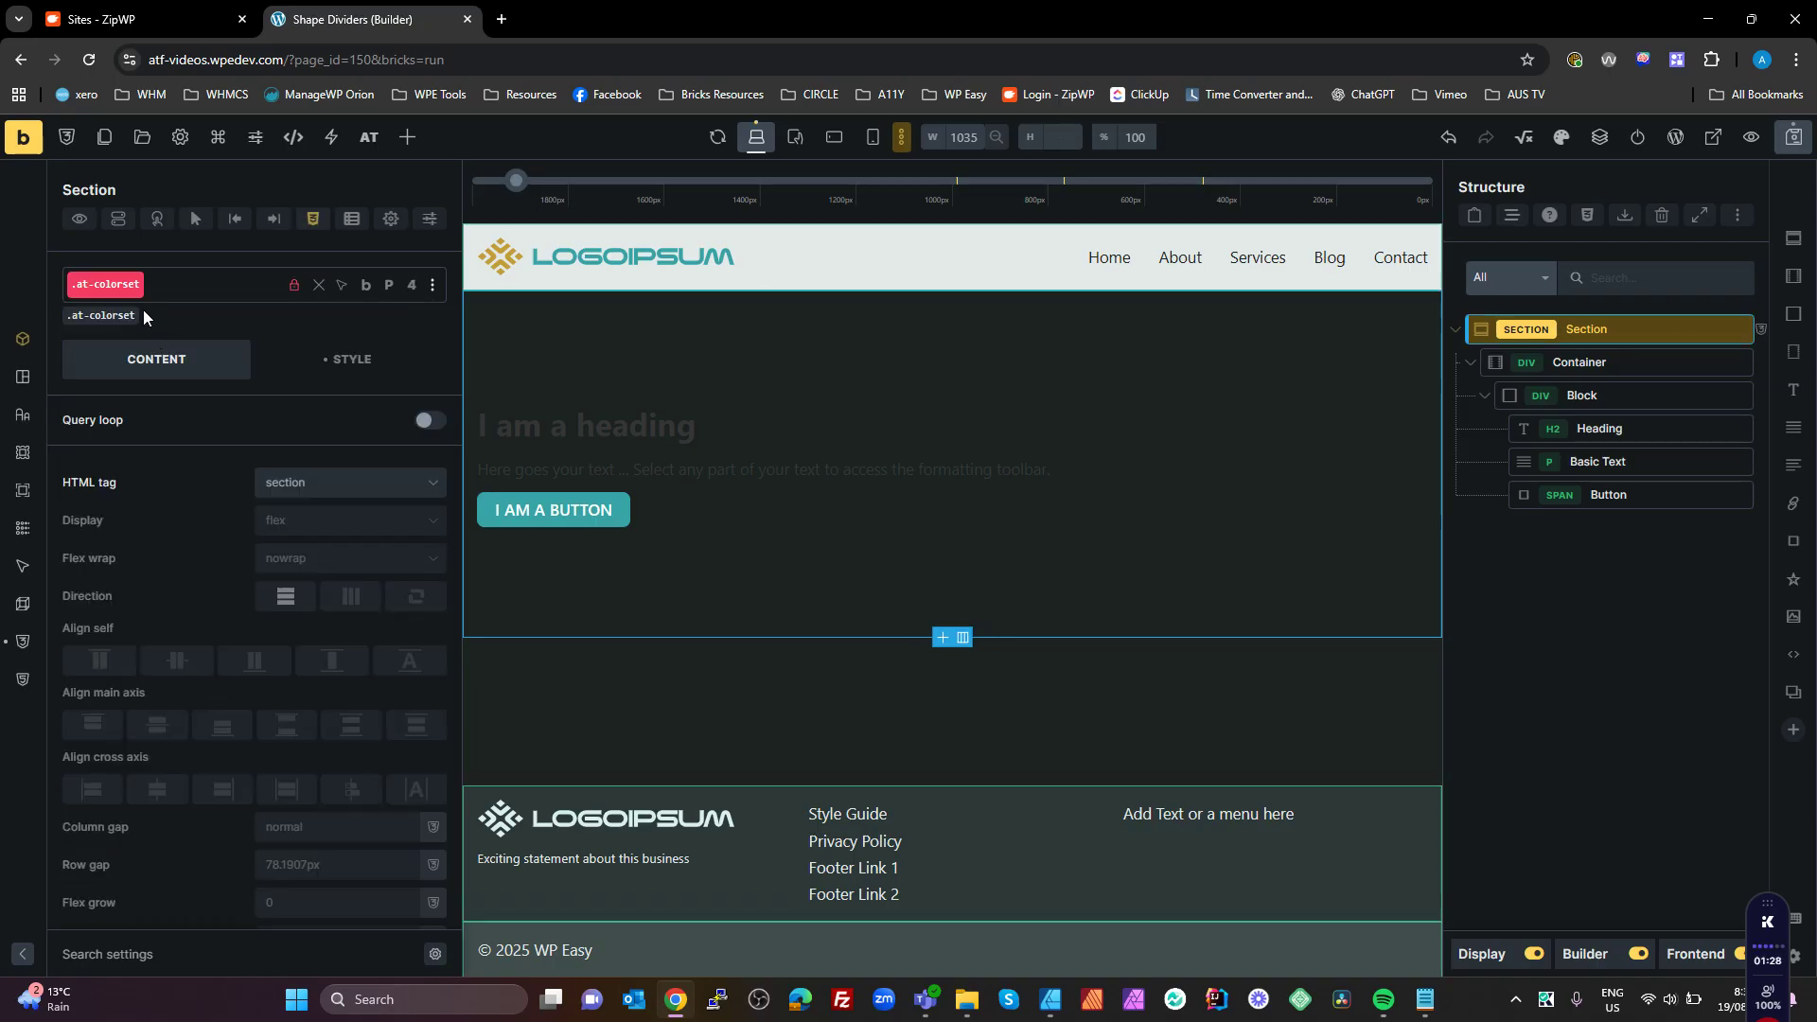
click(152, 287)
text(color)
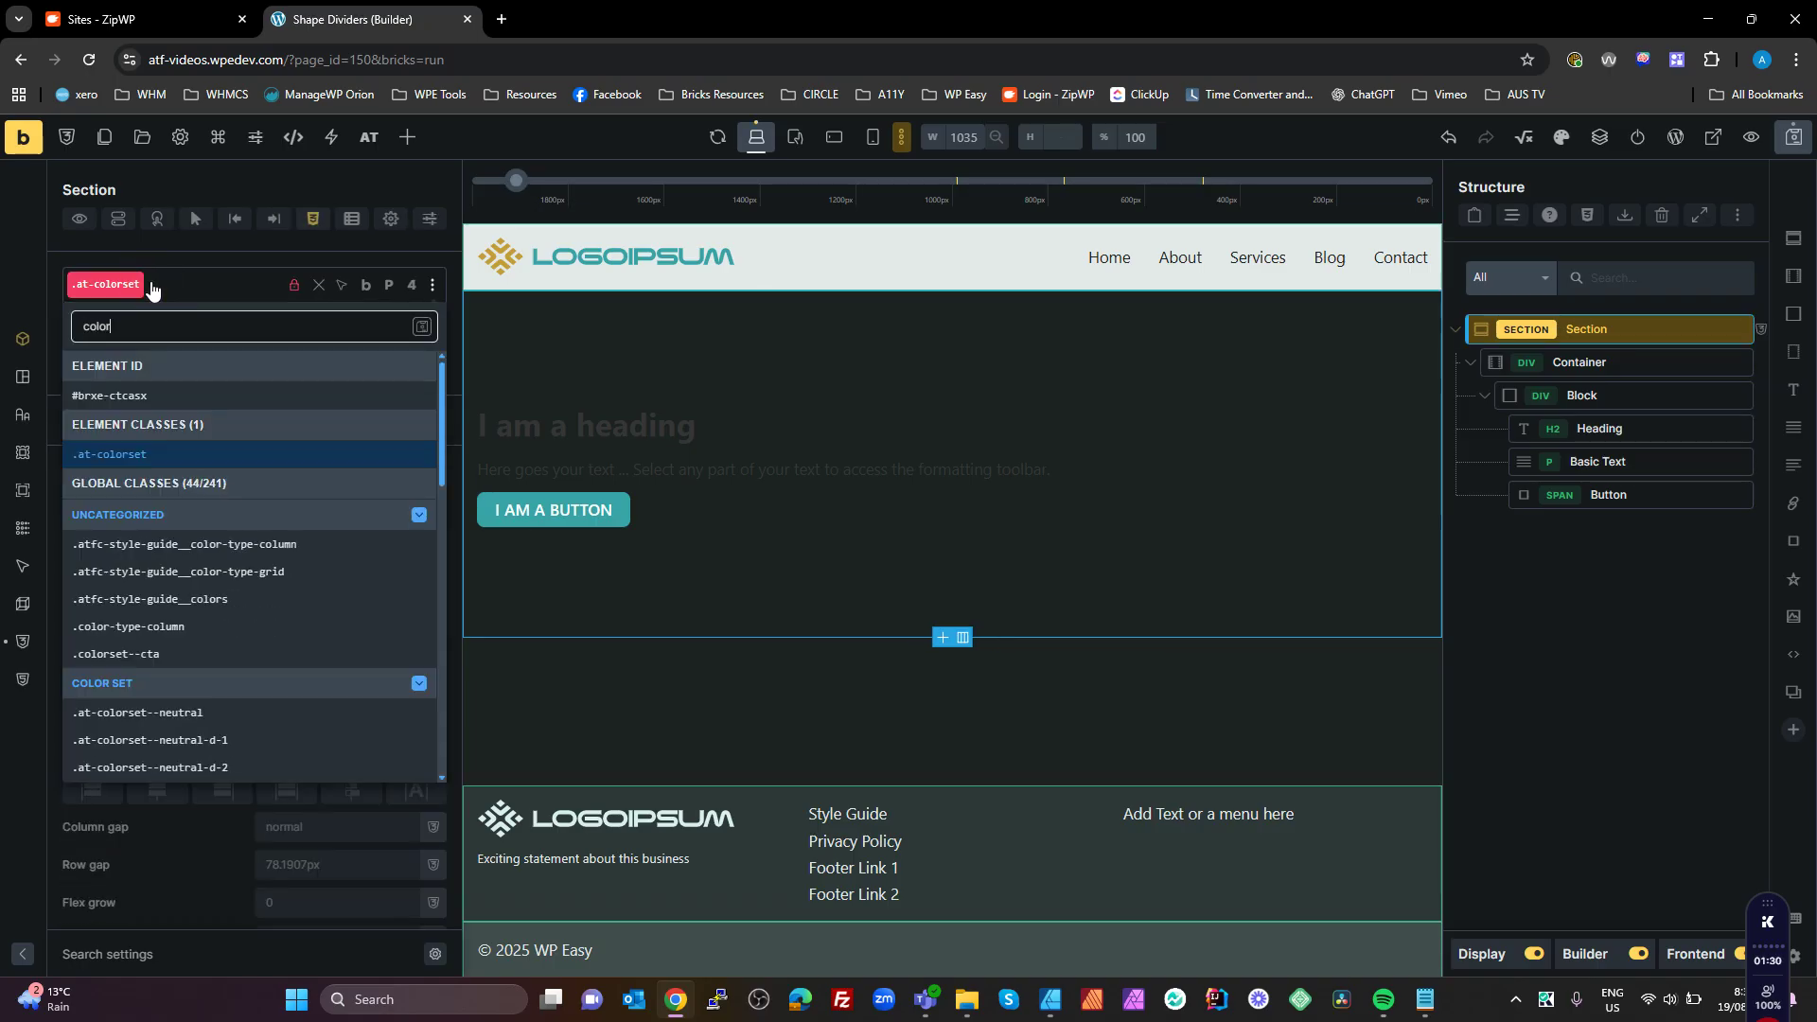
scroll(237, 568, down, 2)
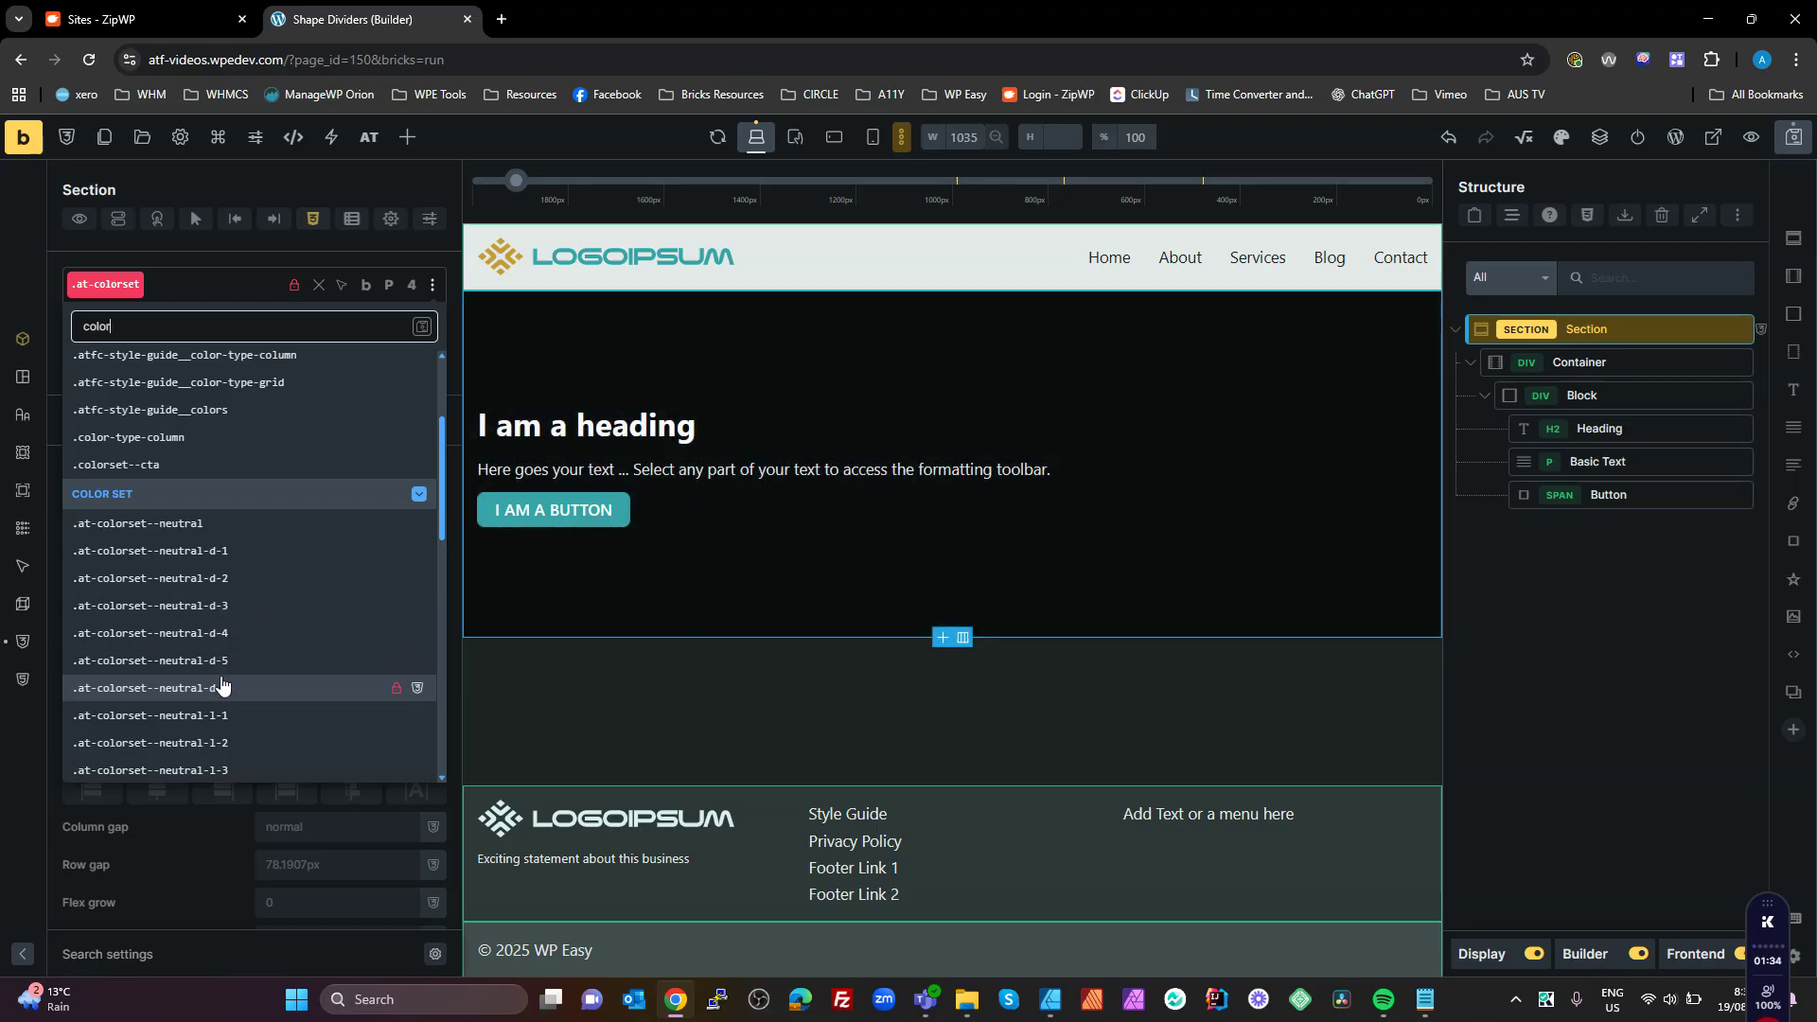
click(222, 686)
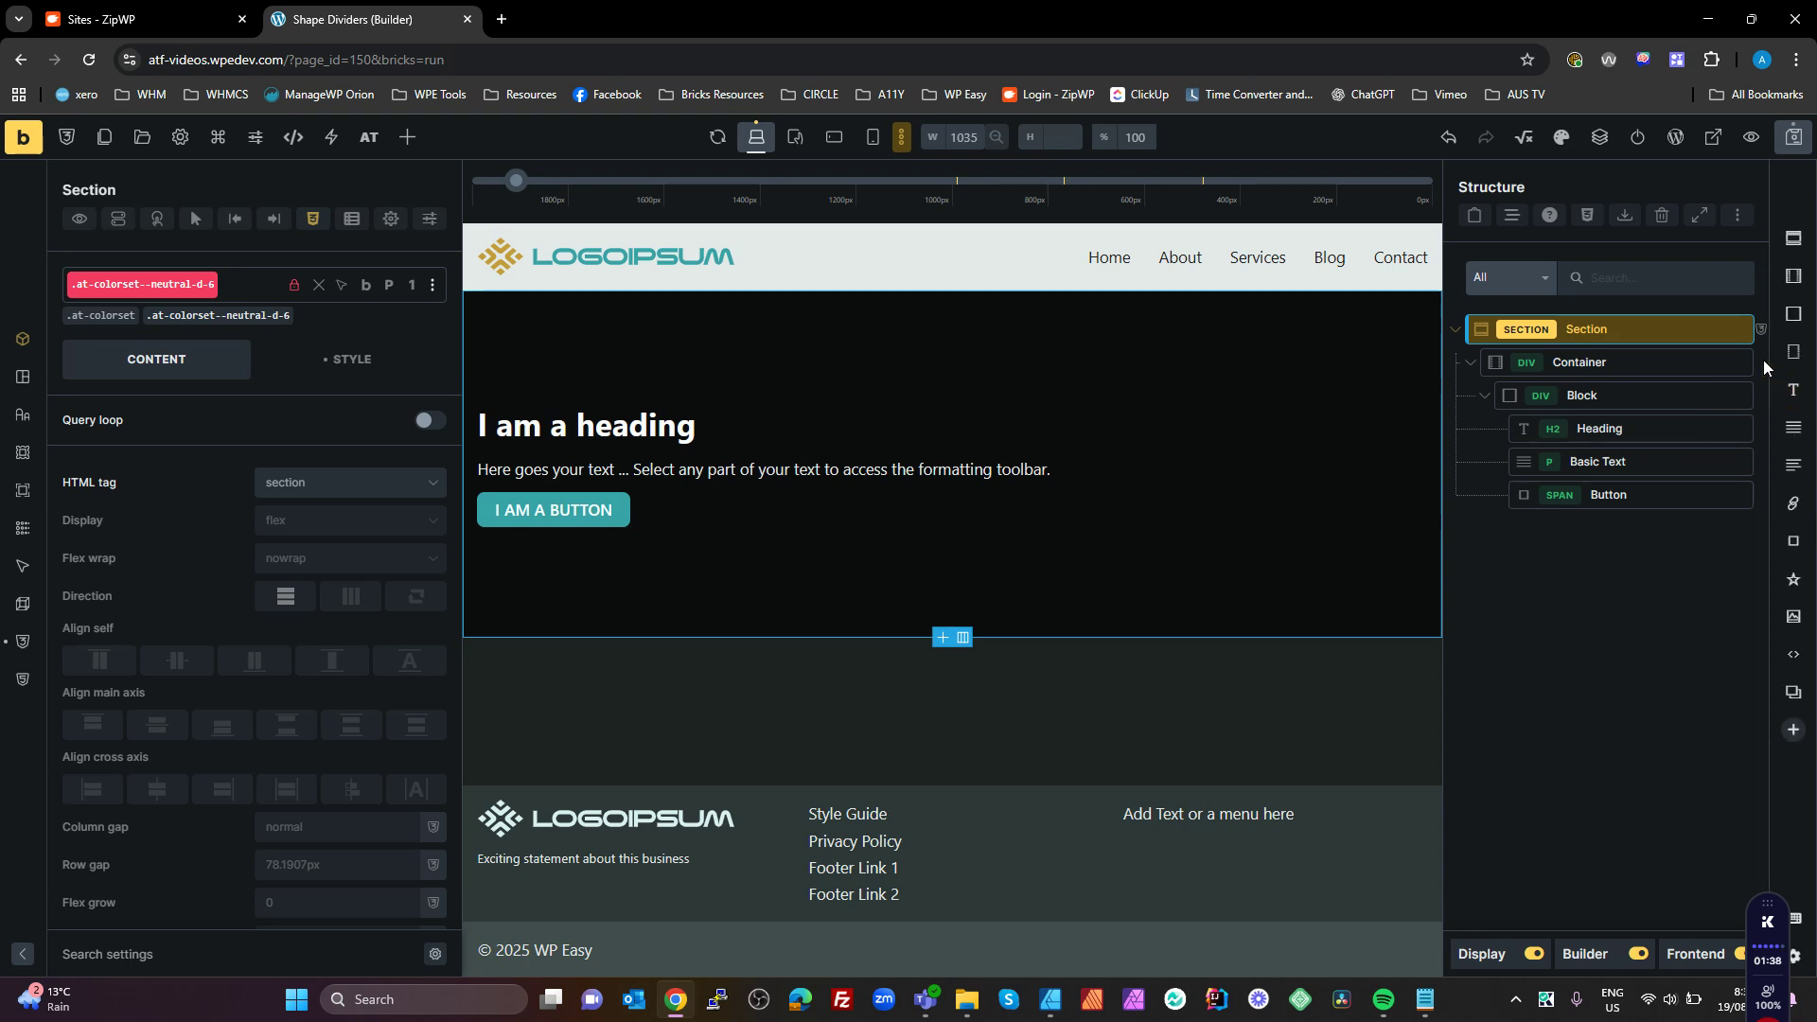
- Duplicate the section and remove the .at-colorset--neutral-d-6 class from the copy
click(1721, 331)
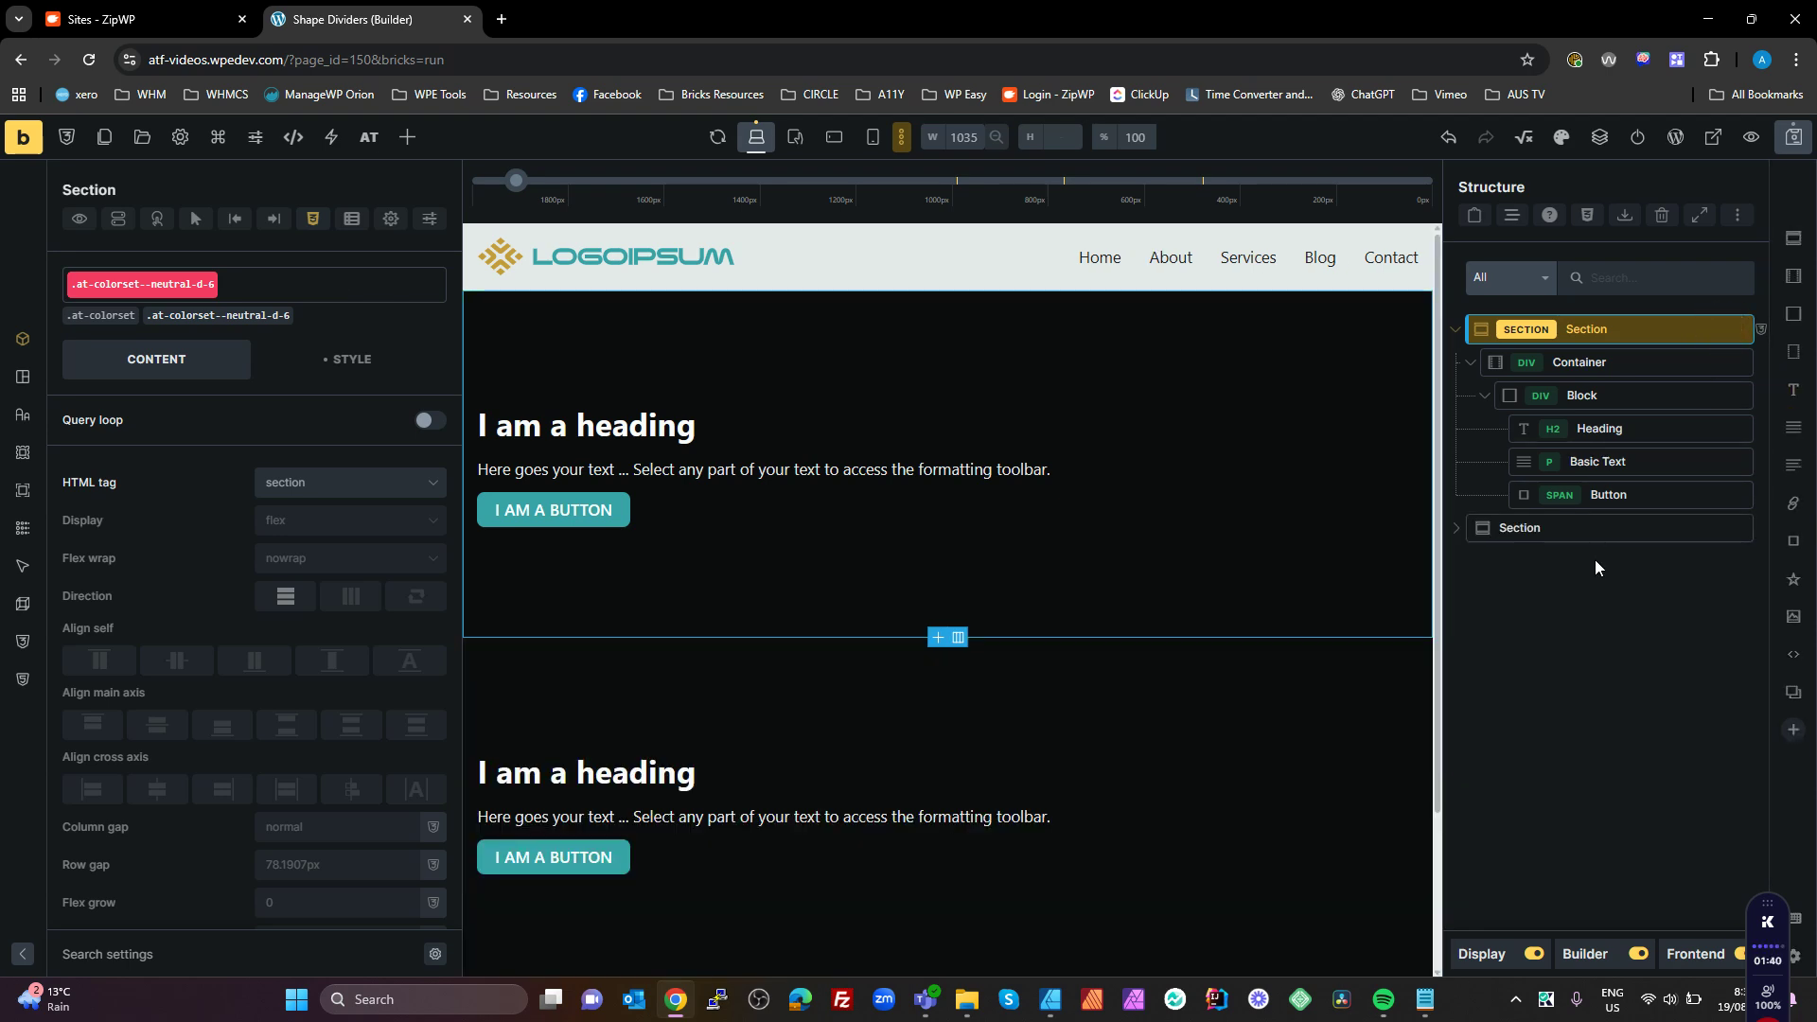
click(1553, 527)
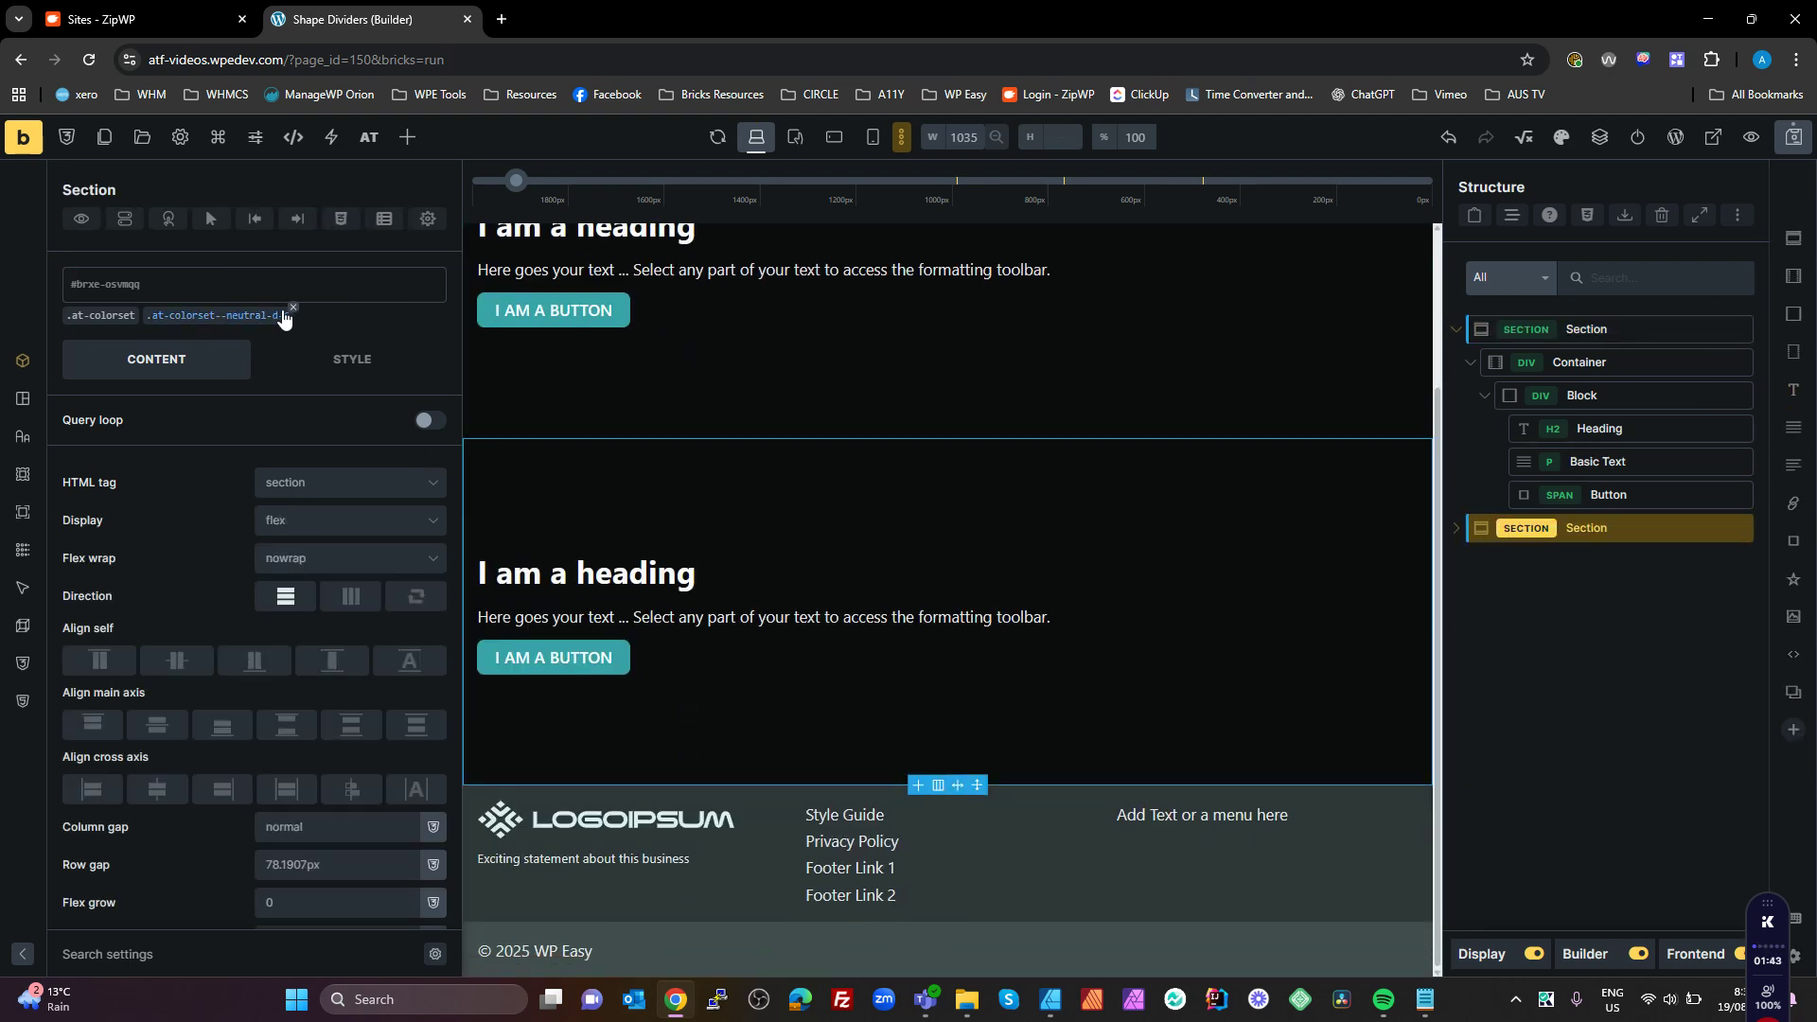
click(285, 314)
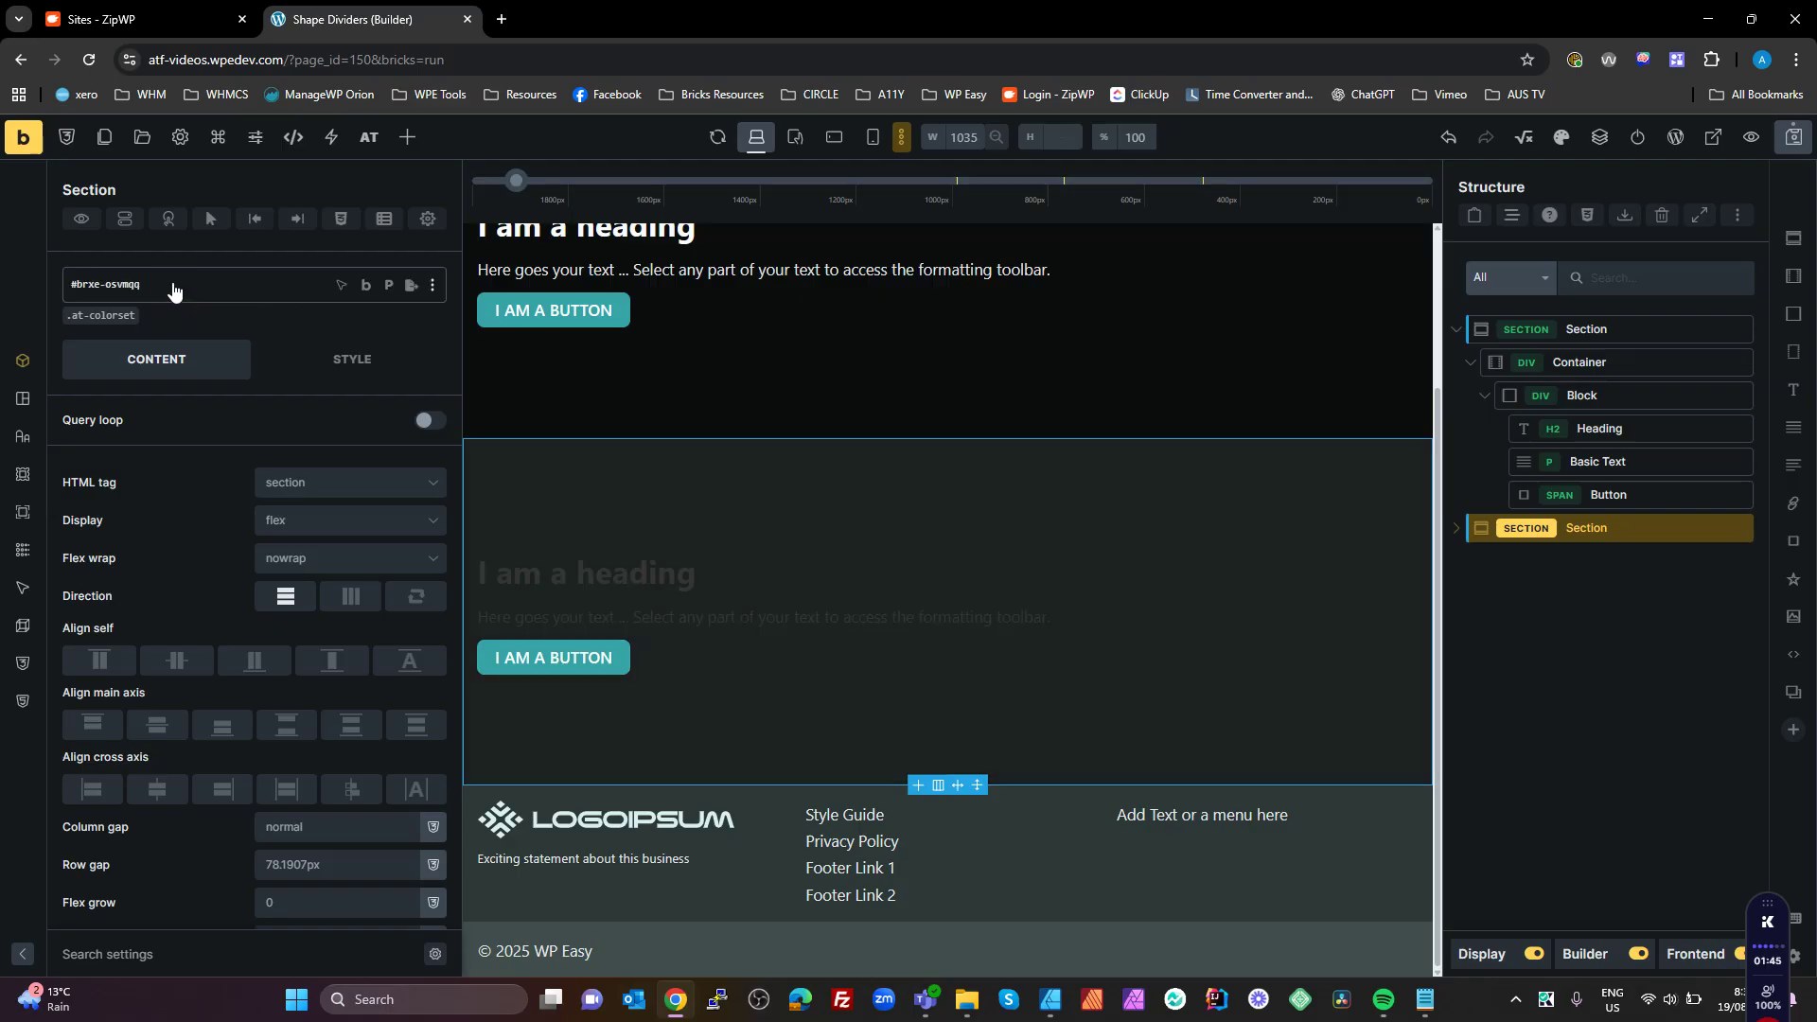
click(173, 287)
text(ne)
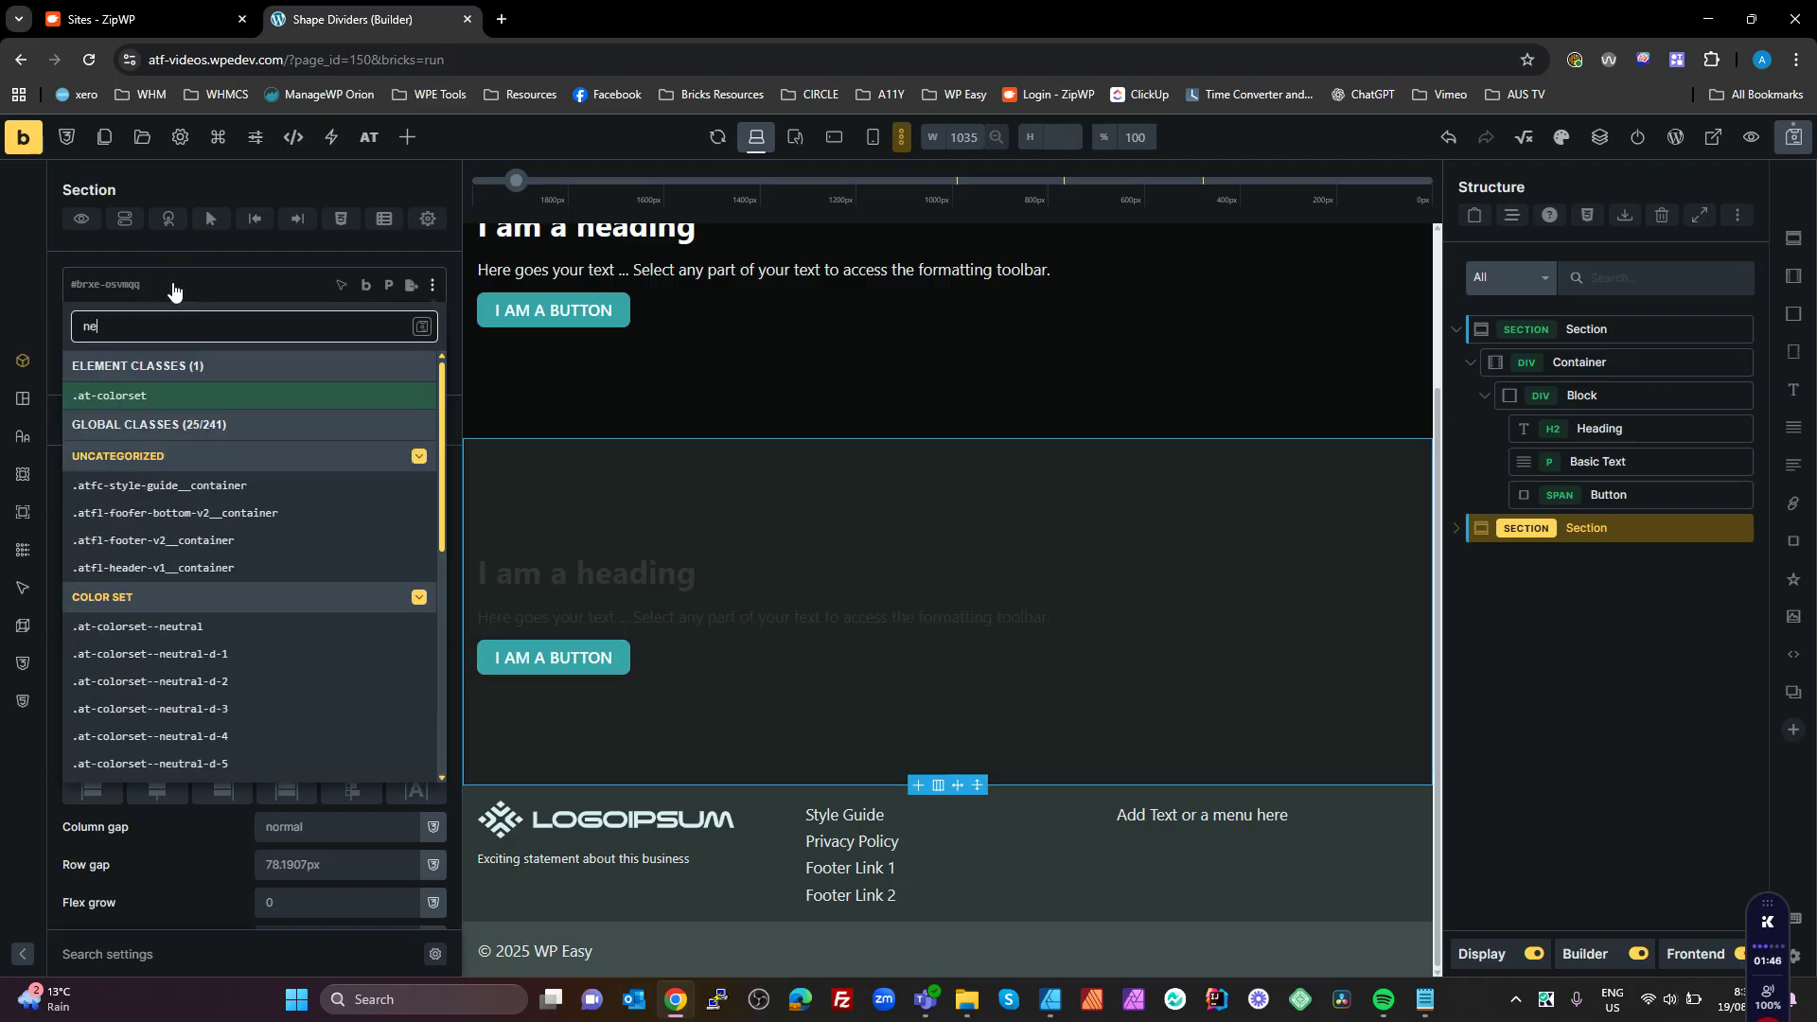
text(utral)
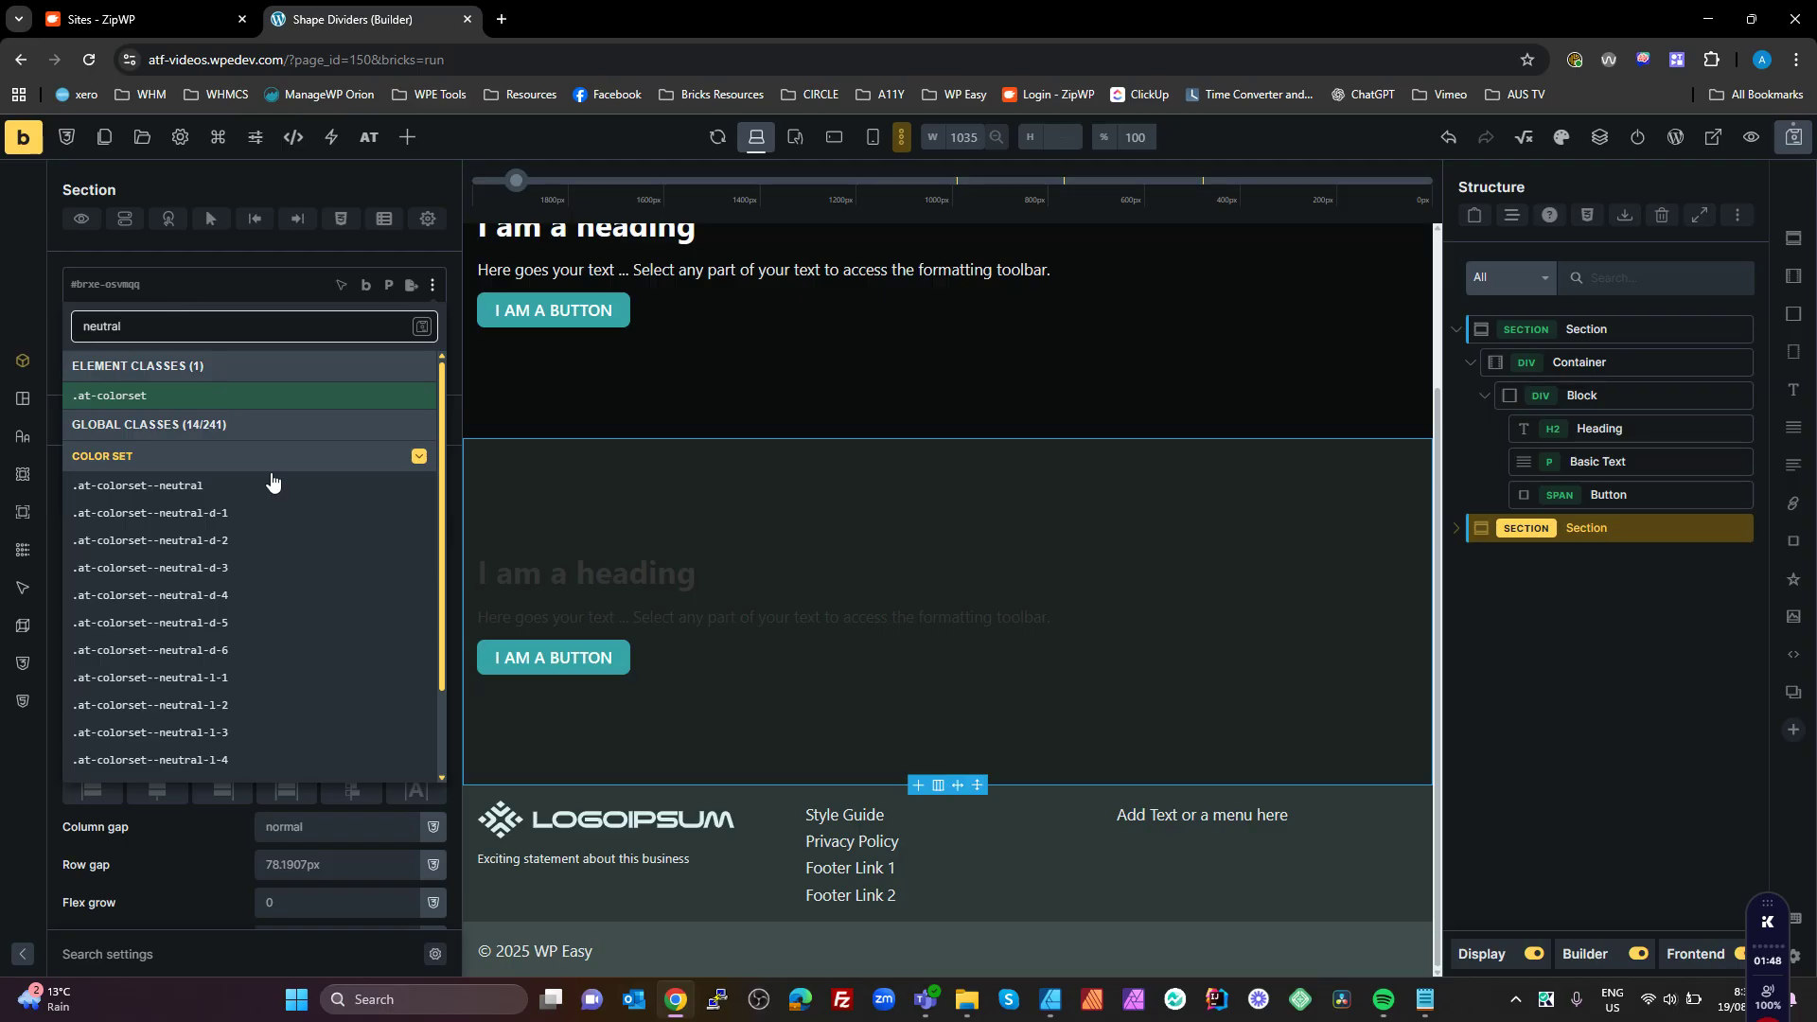
scroll(248, 667, down, 2)
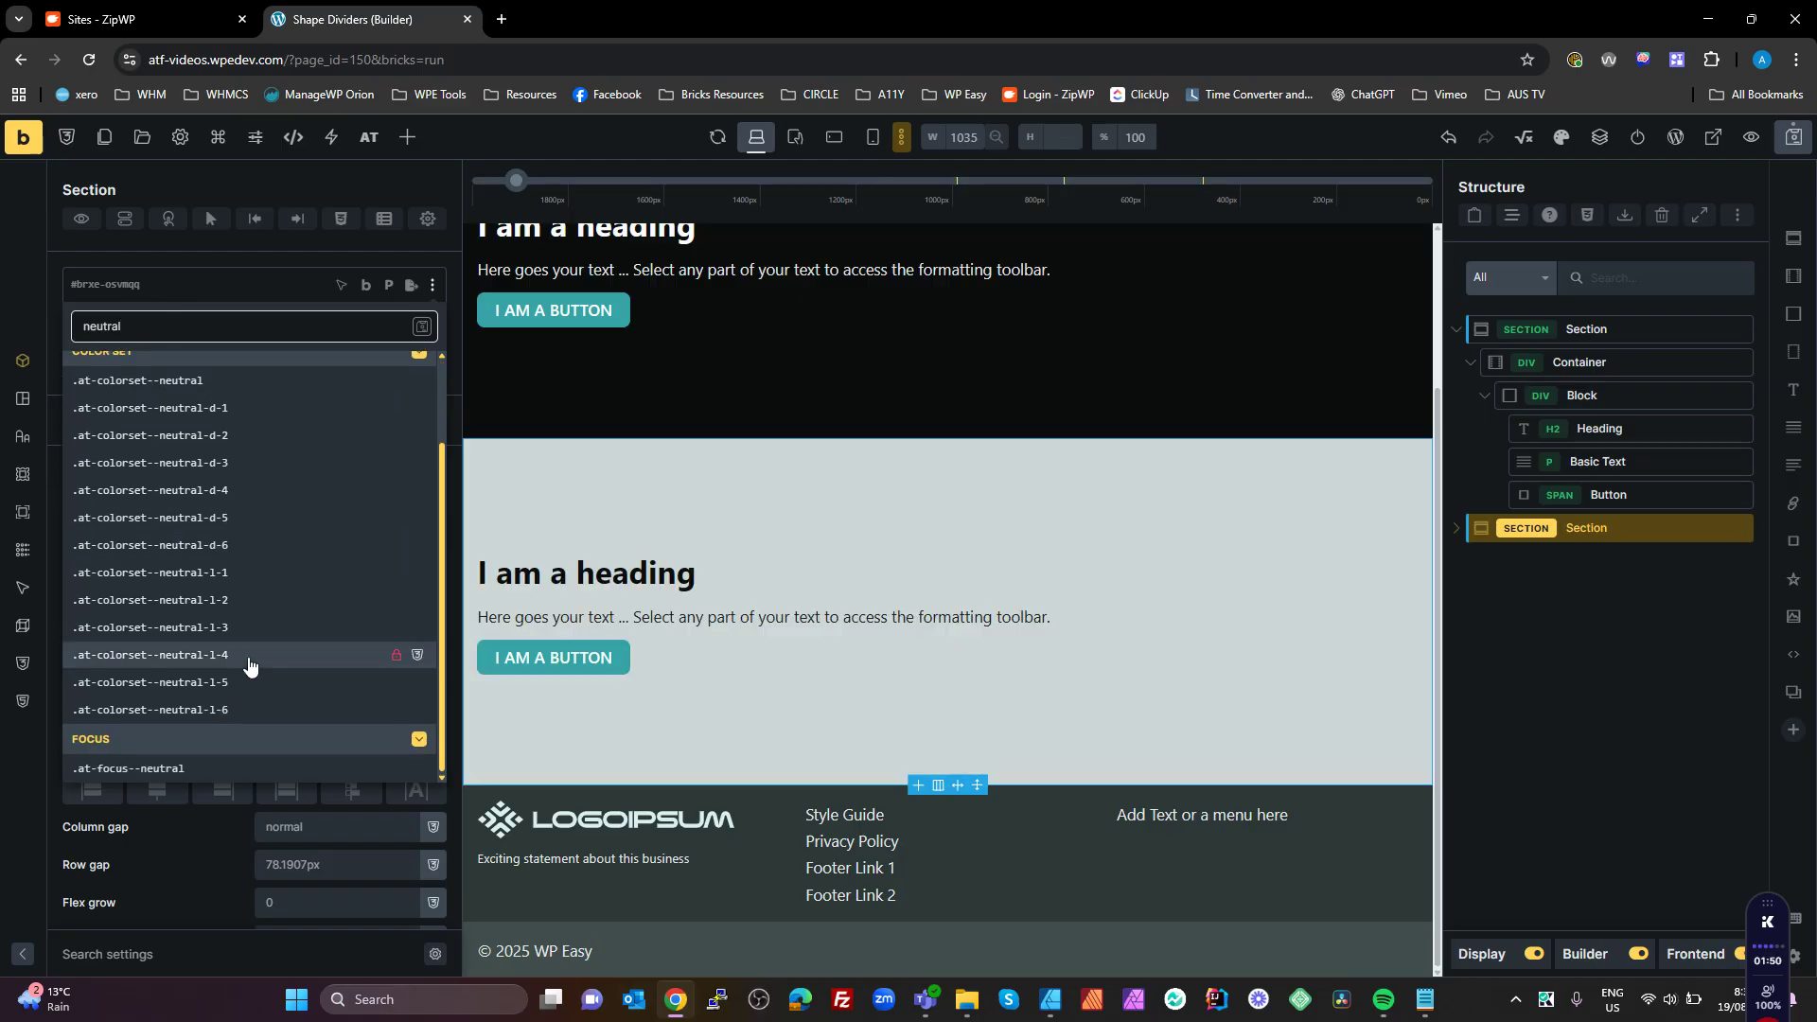
key(BackSpace)
key(BackSpace)
key(BackSpace)
key(BackSpace)
key(BackSpace)
key(BackSpace)
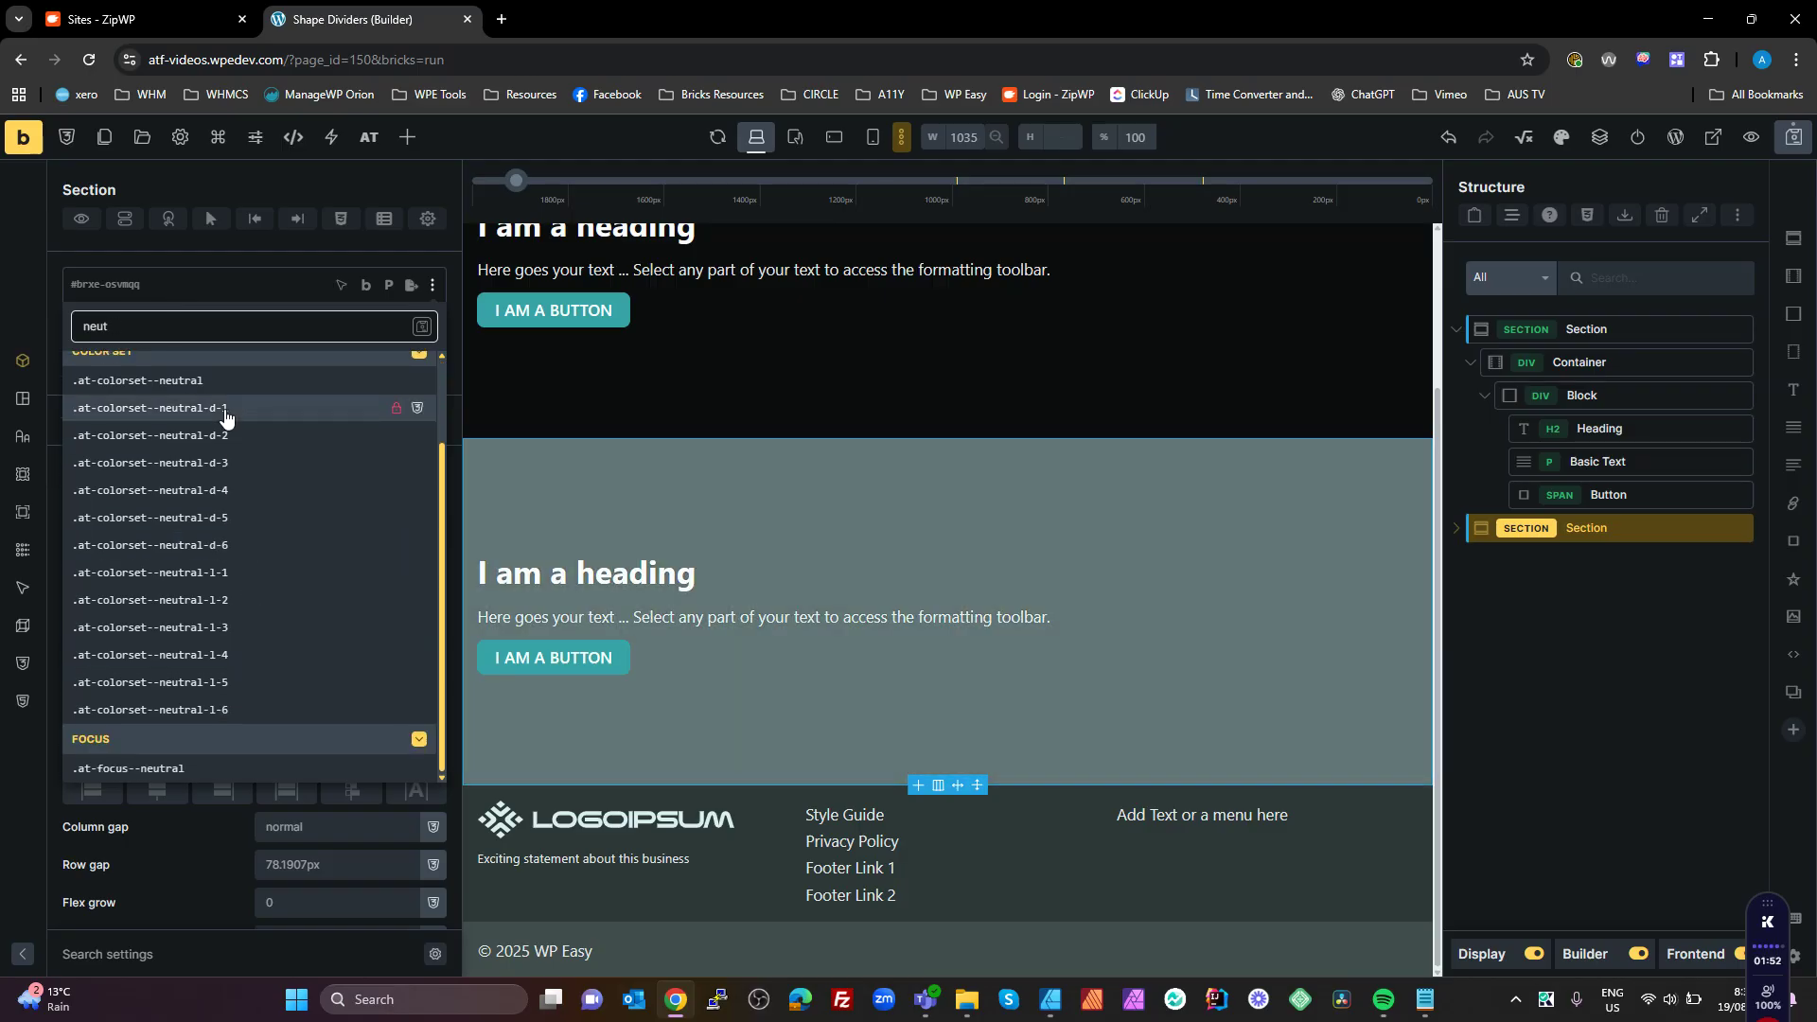
key(BackSpace)
- Apply the .at-colorset--primary-d-4 class to the second section
text(prom)
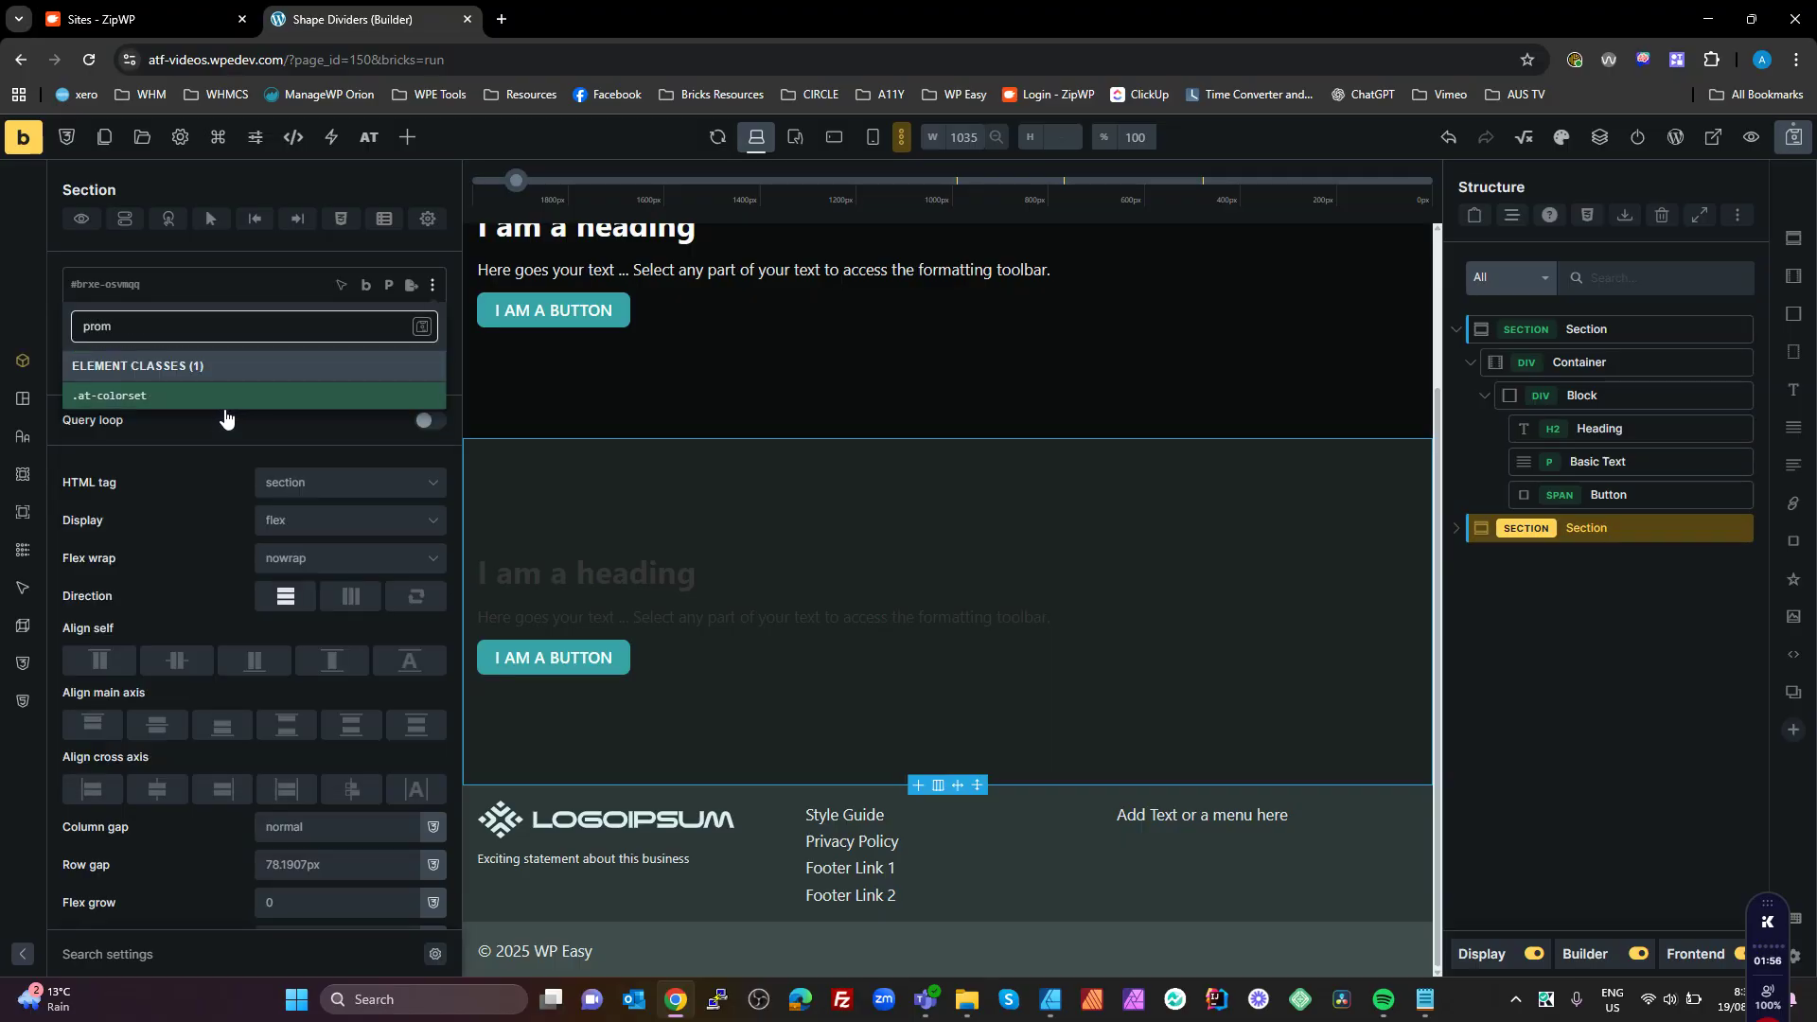
key(BackSpace)
key(BackSpace)
text(im)
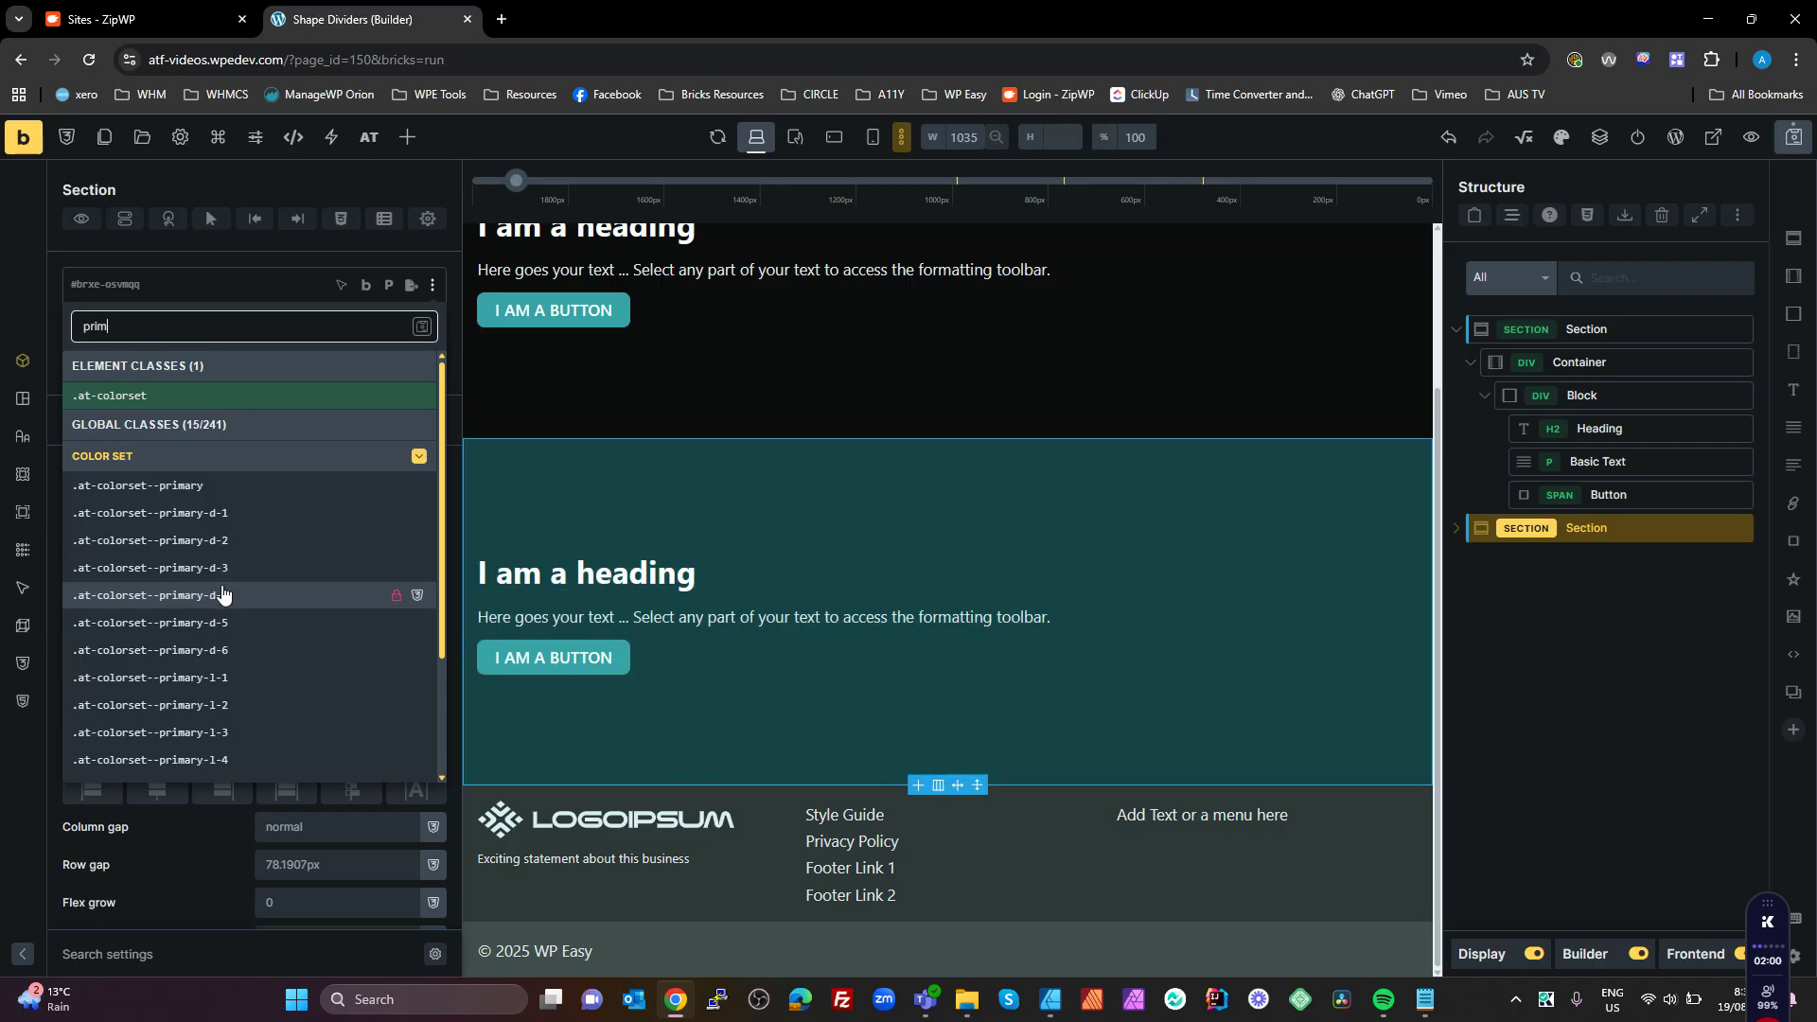
click(223, 594)
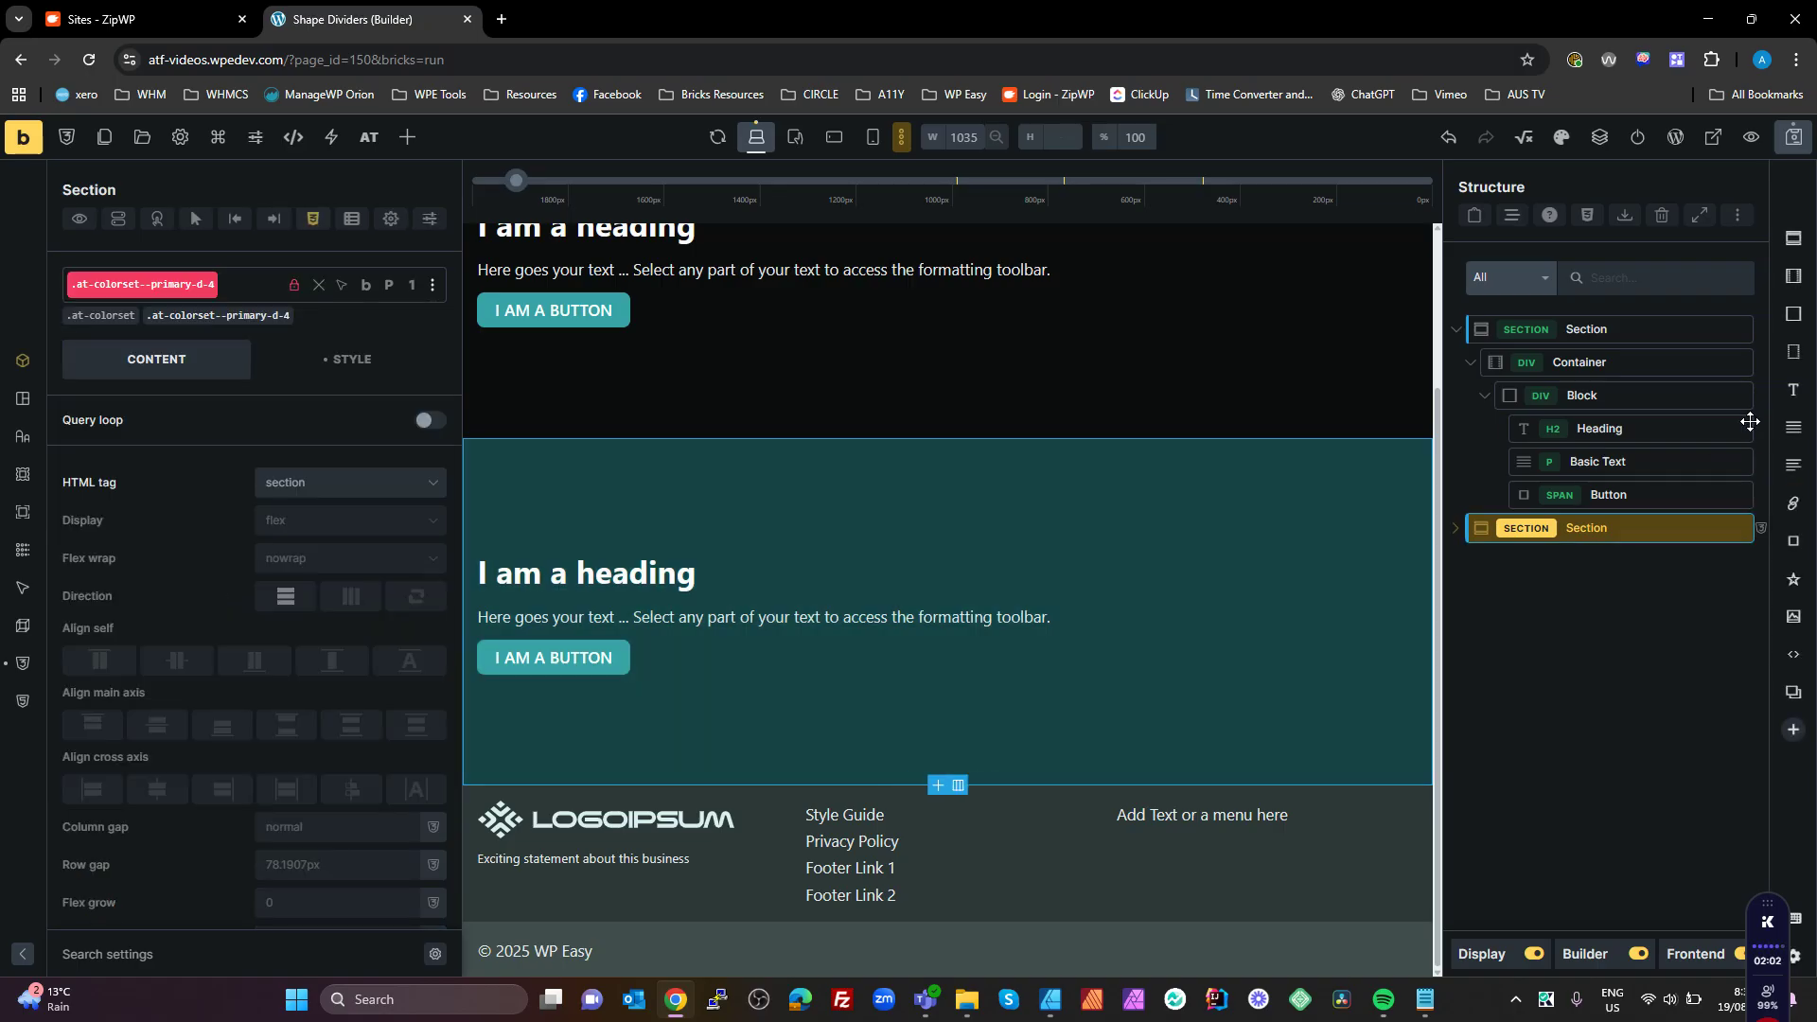
- Duplicate the second section and replace the copy's .at-colorset--primary-d-4 class with .at-colorset--secondary-d-4
click(1722, 527)
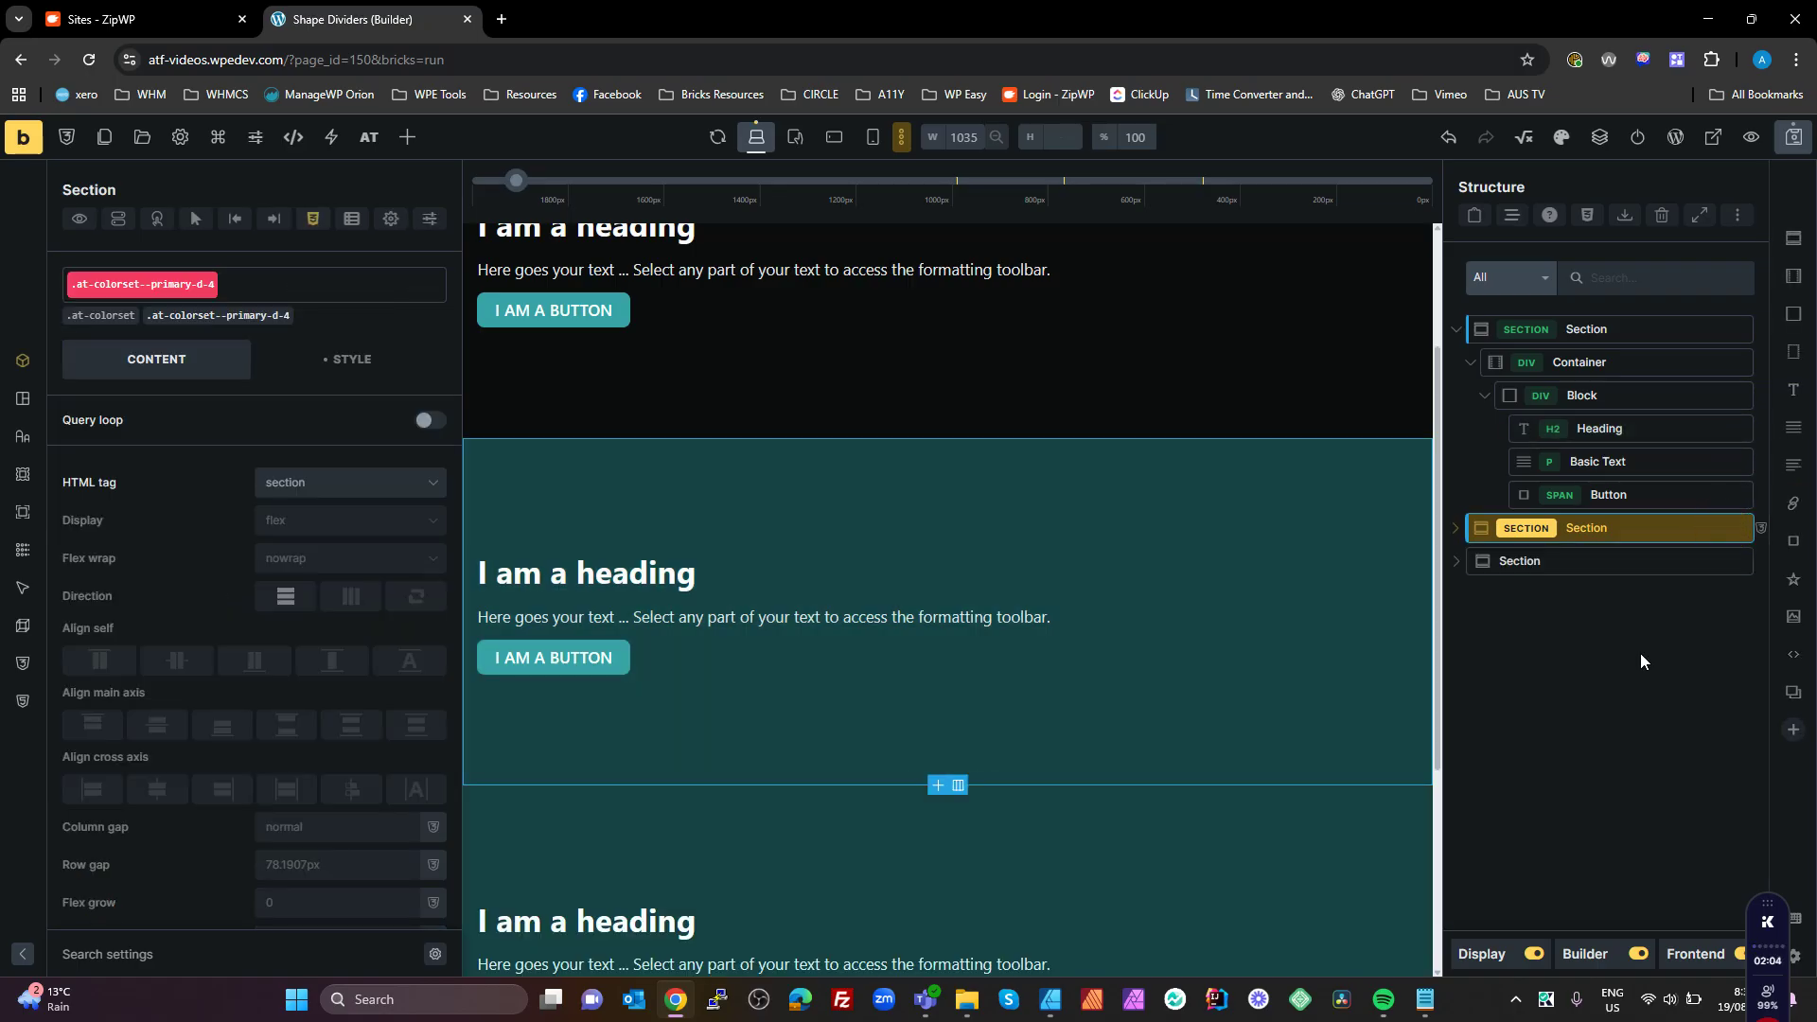
click(1581, 561)
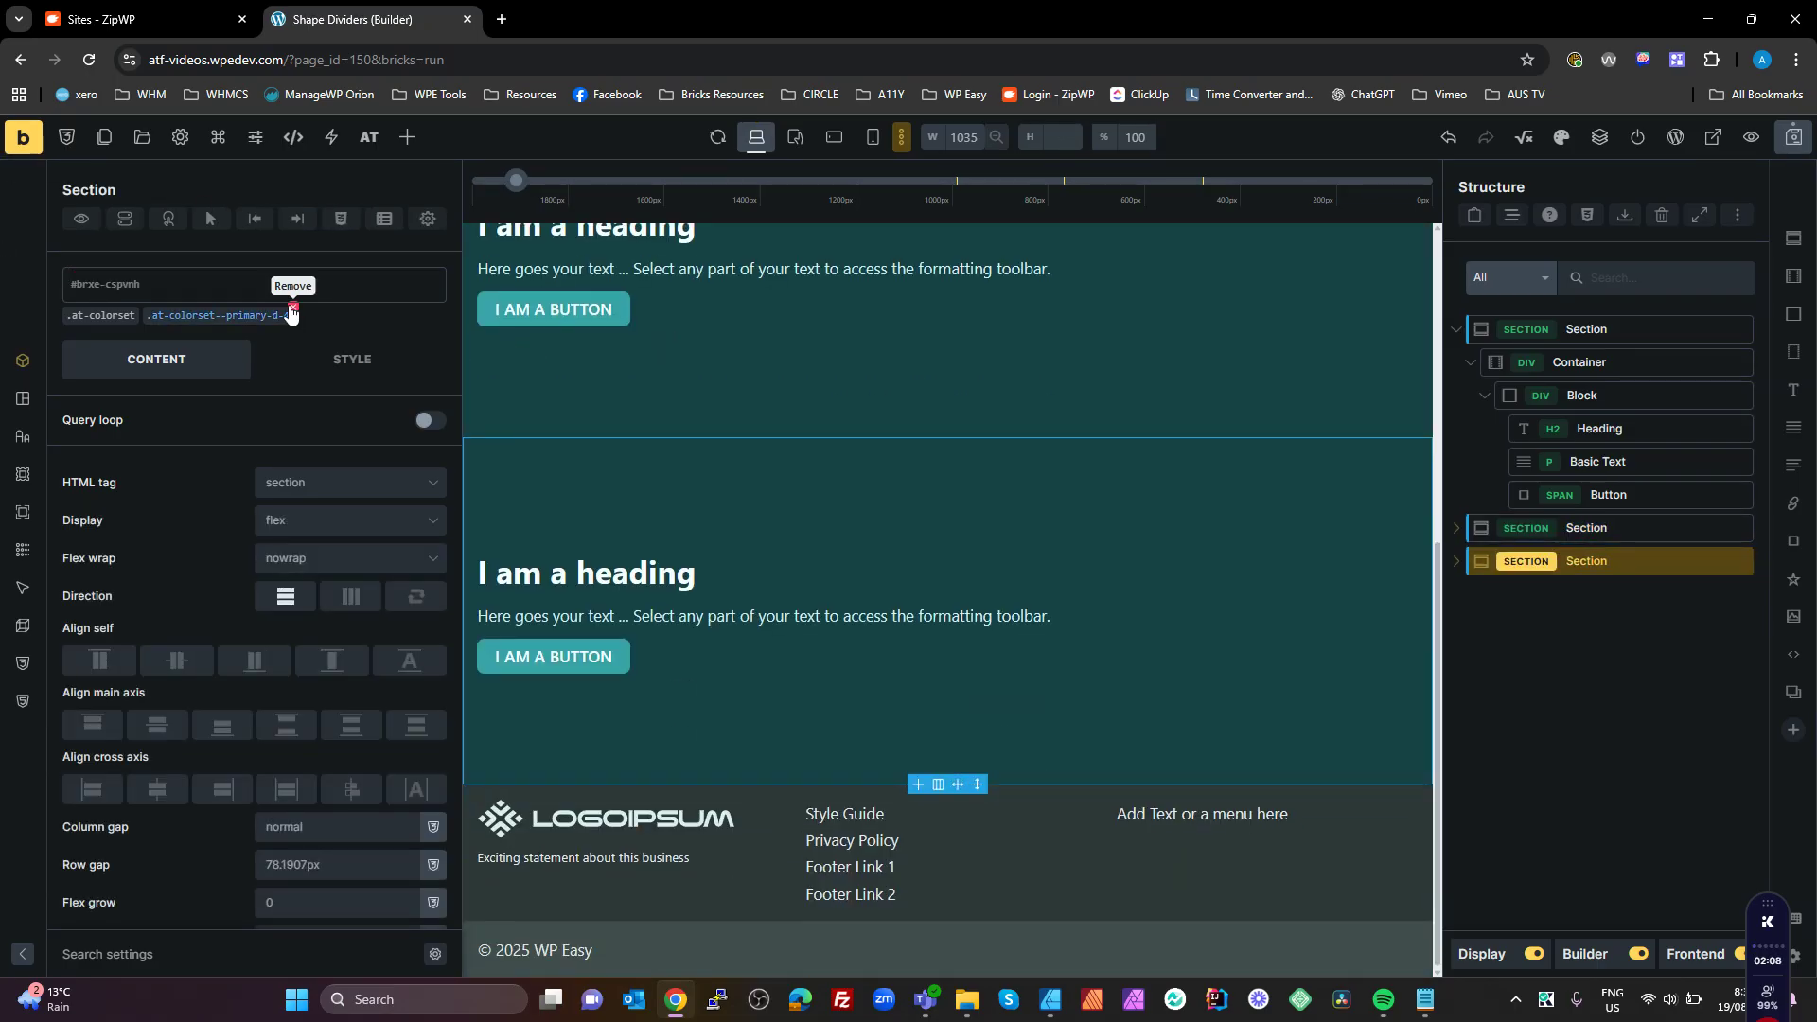
click(293, 311)
click(198, 284)
text(secon)
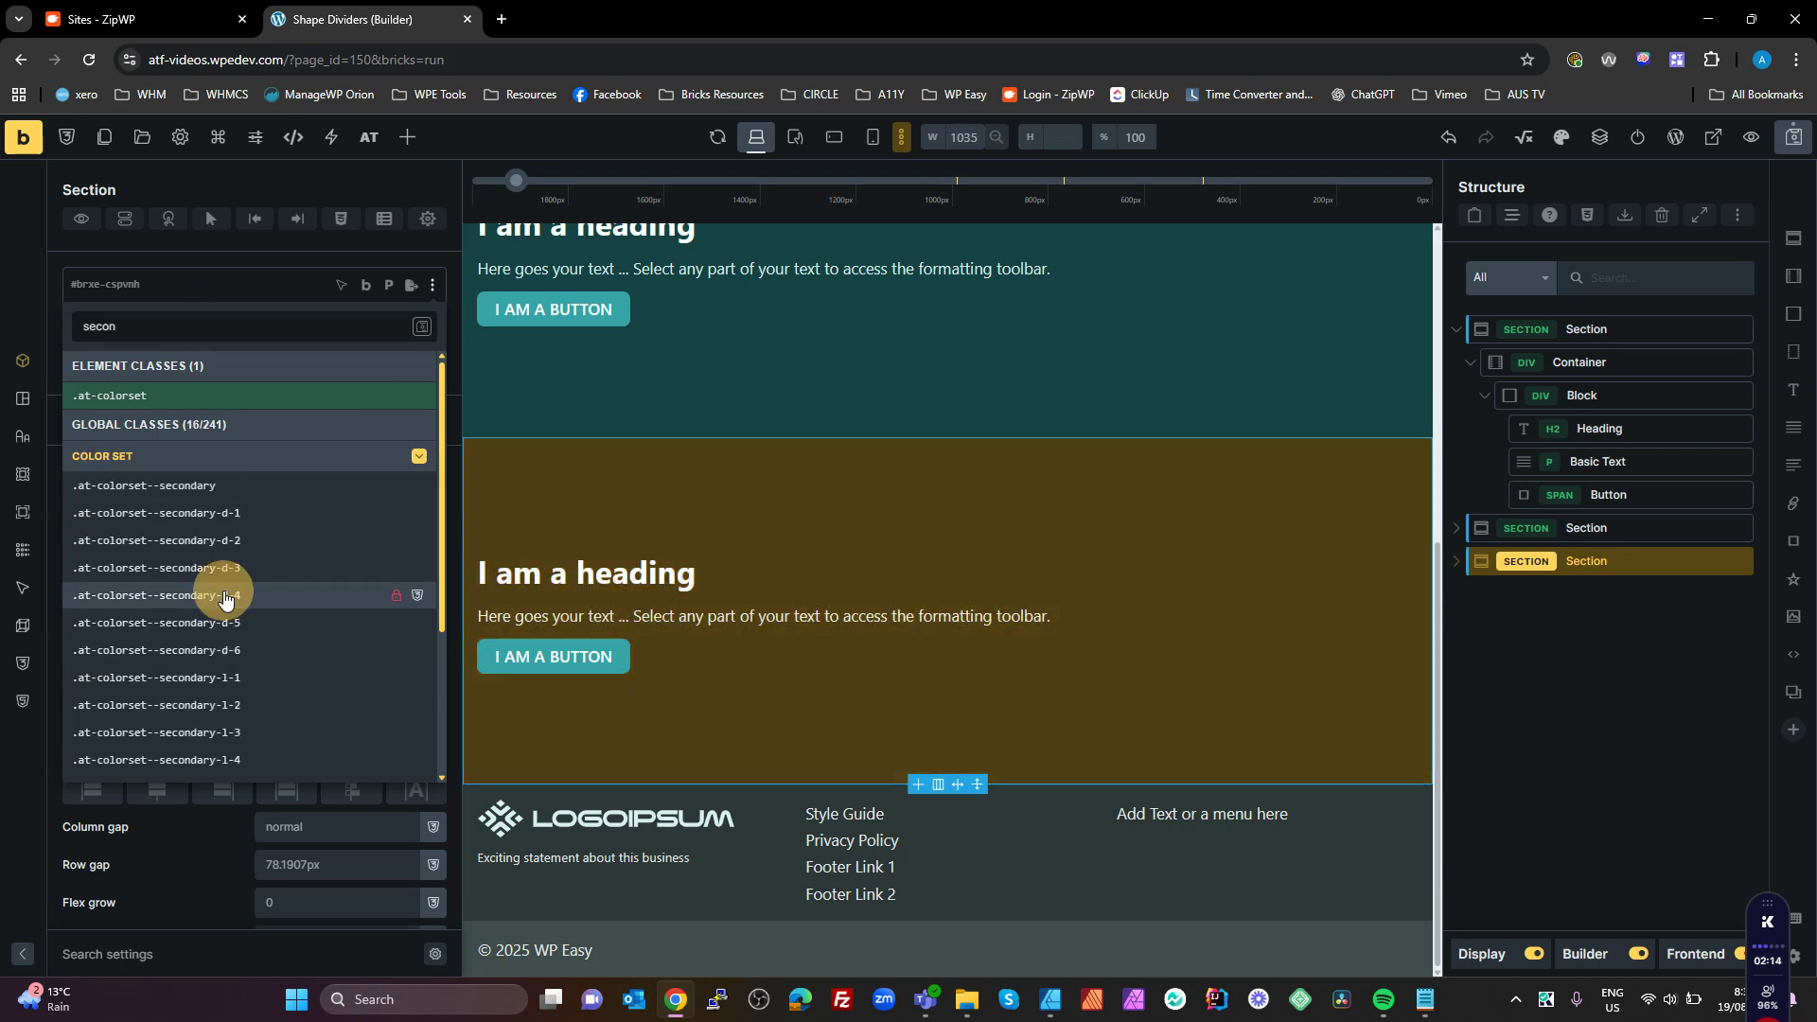
click(224, 596)
scroll(1007, 643, up, 1)
scroll(1008, 644, up, 5)
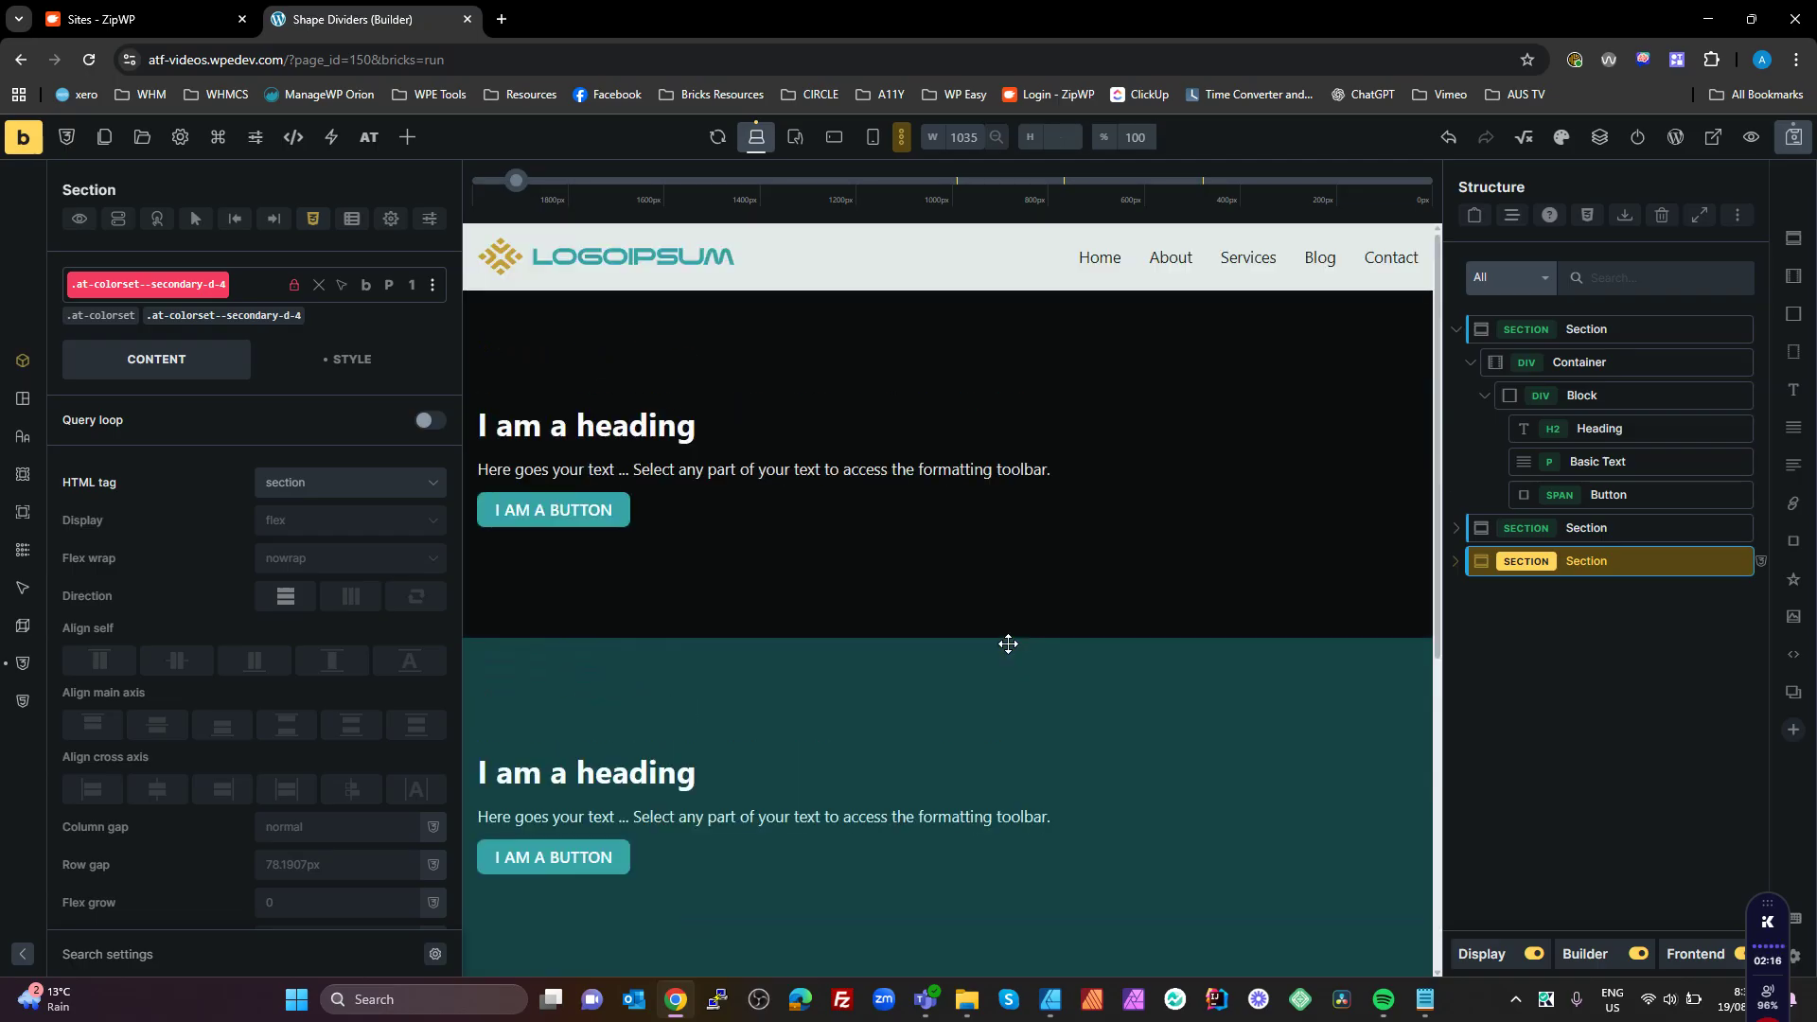
scroll(1008, 643, down, 5)
scroll(1010, 653, up, 5)
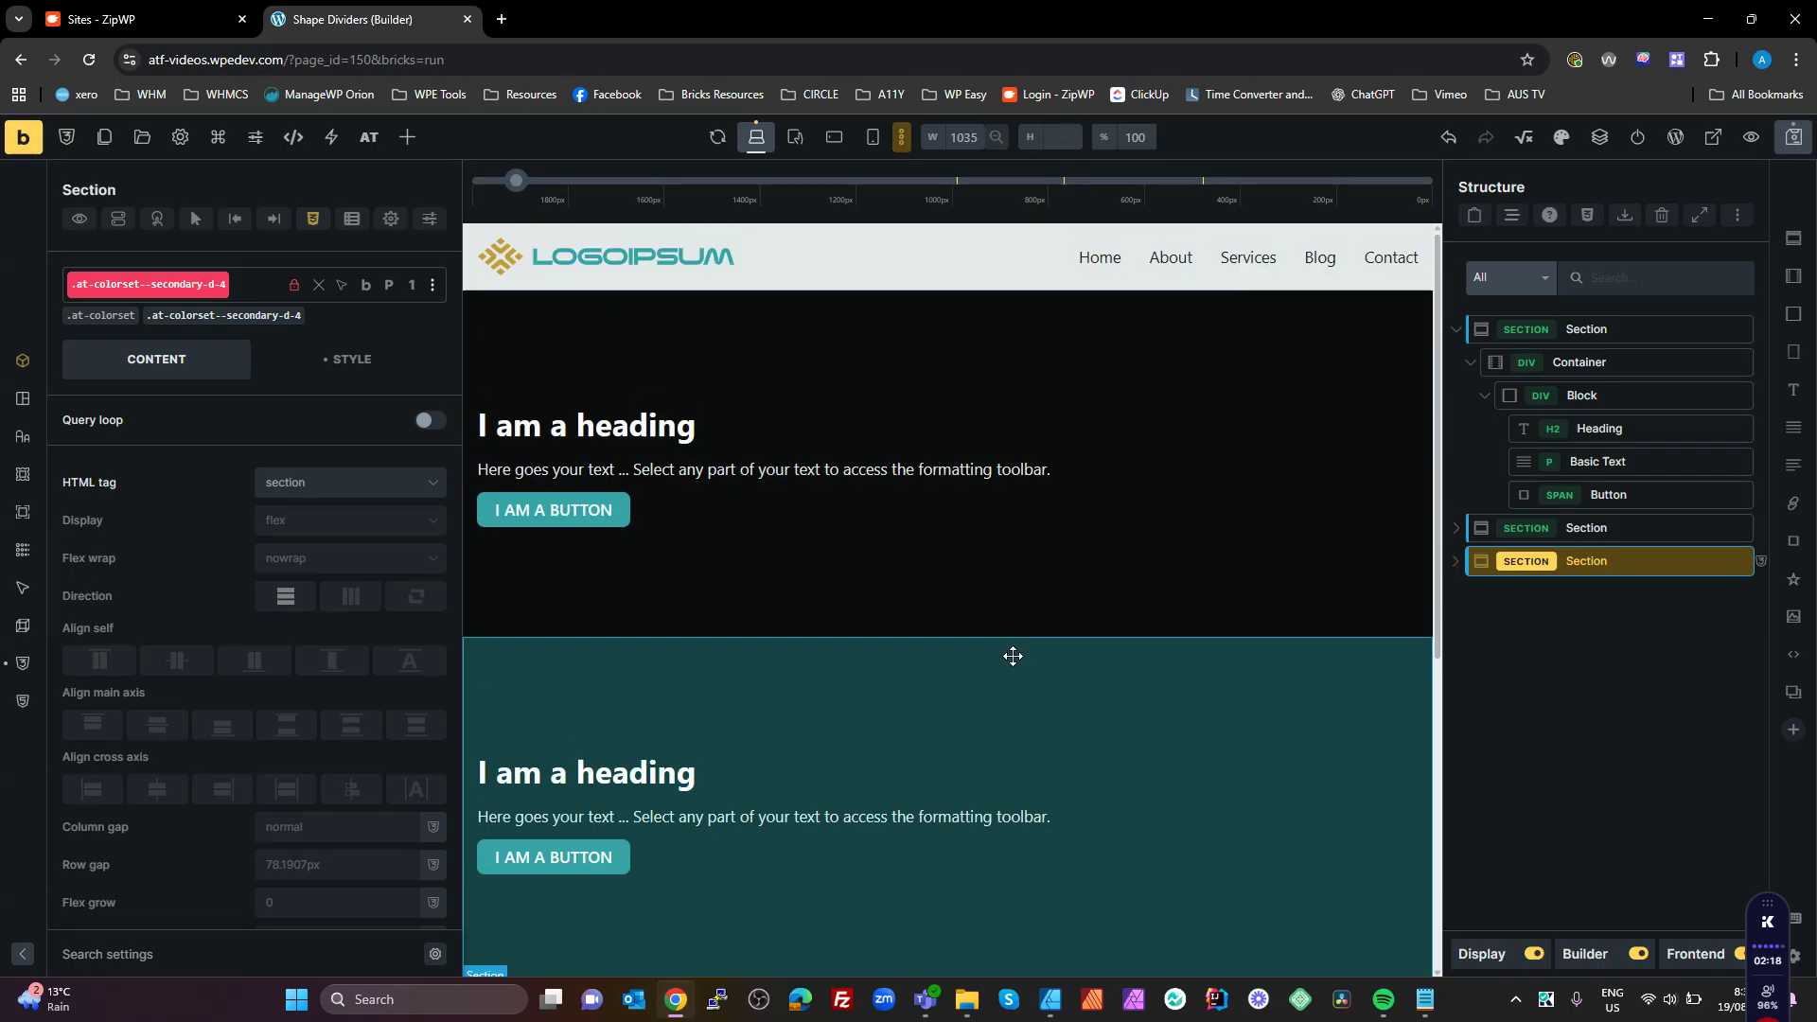
scroll(1012, 656, down, 2)
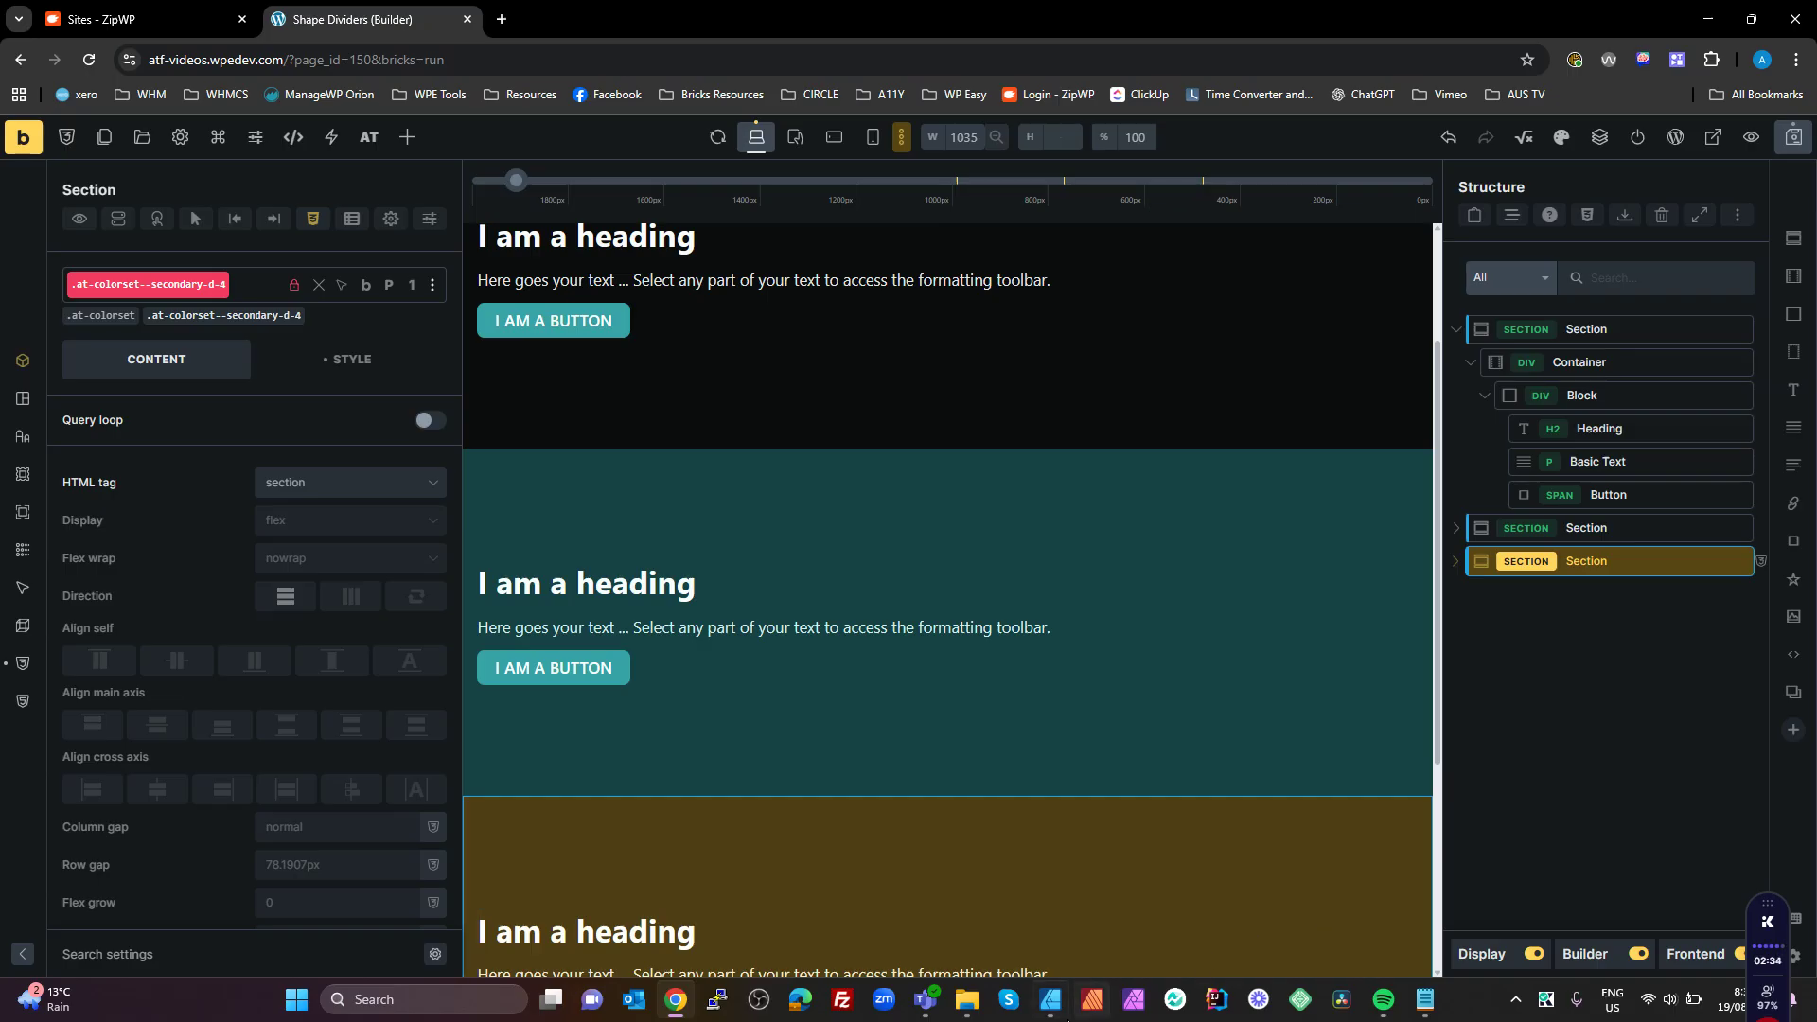
- Switch to Affinity Designer 2 and create a new document 2000 px wide and 800 px high
mouse_move(1060, 1019)
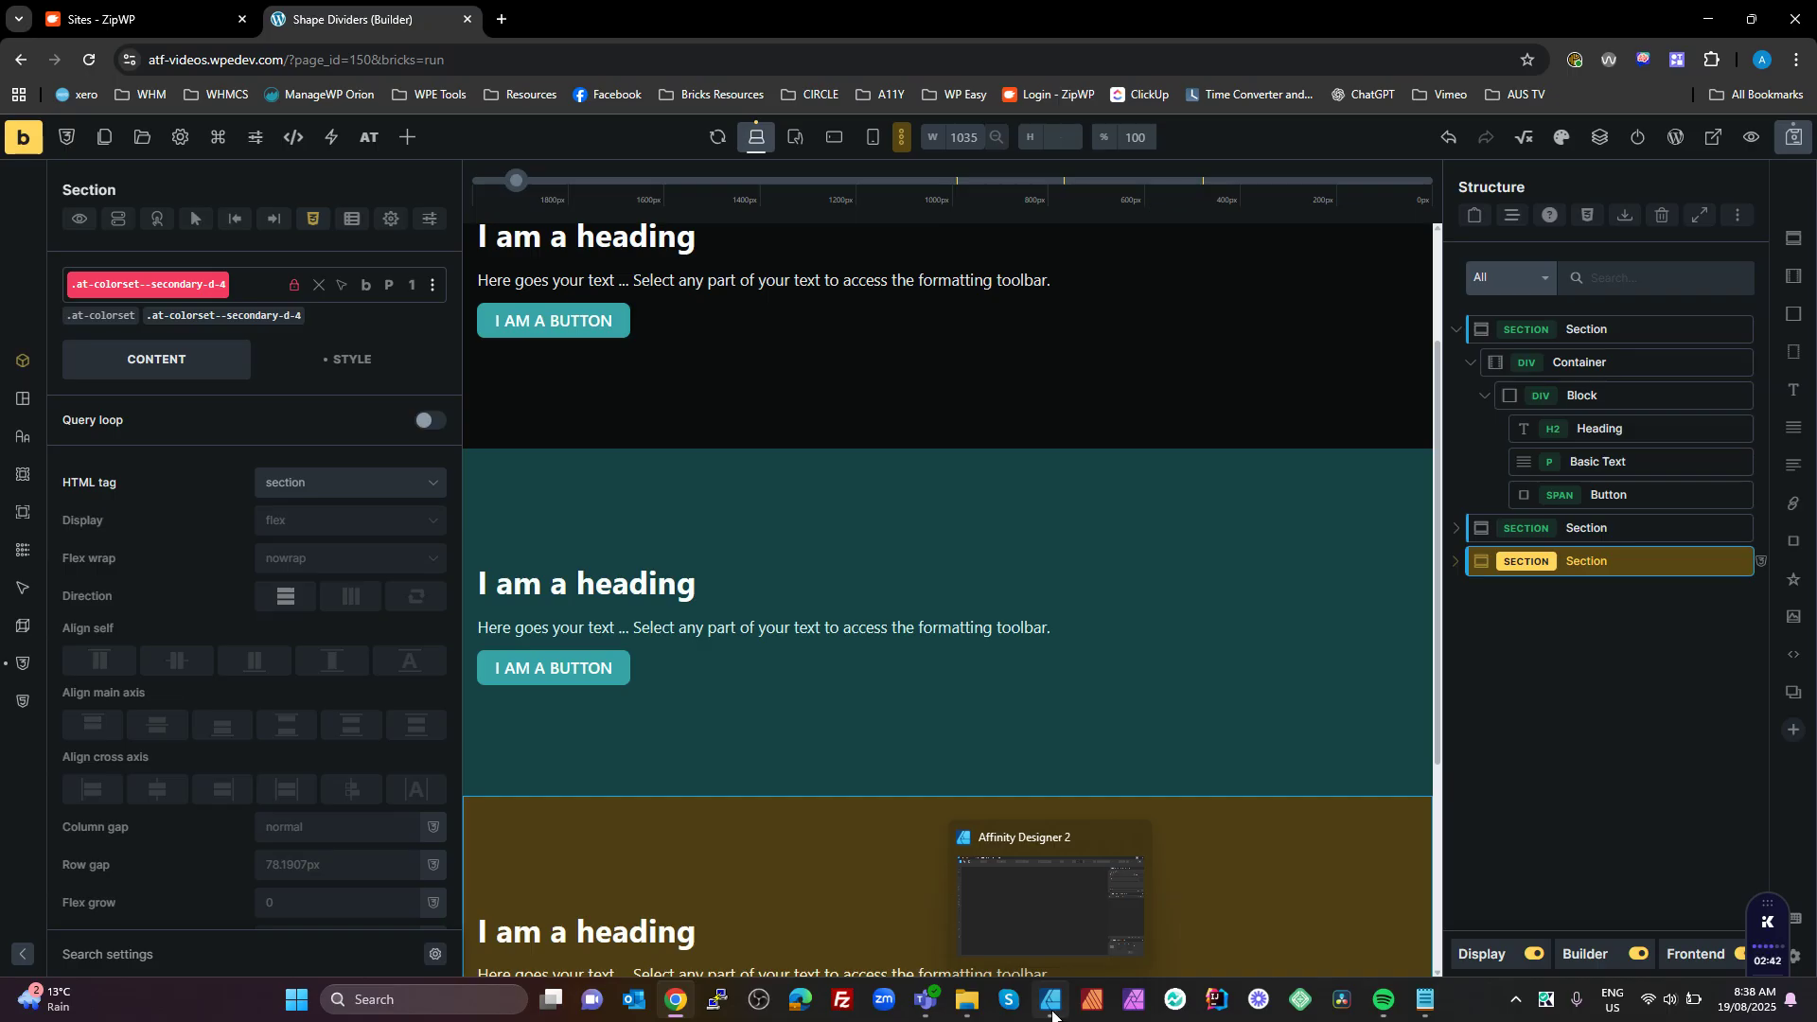
click(1054, 1015)
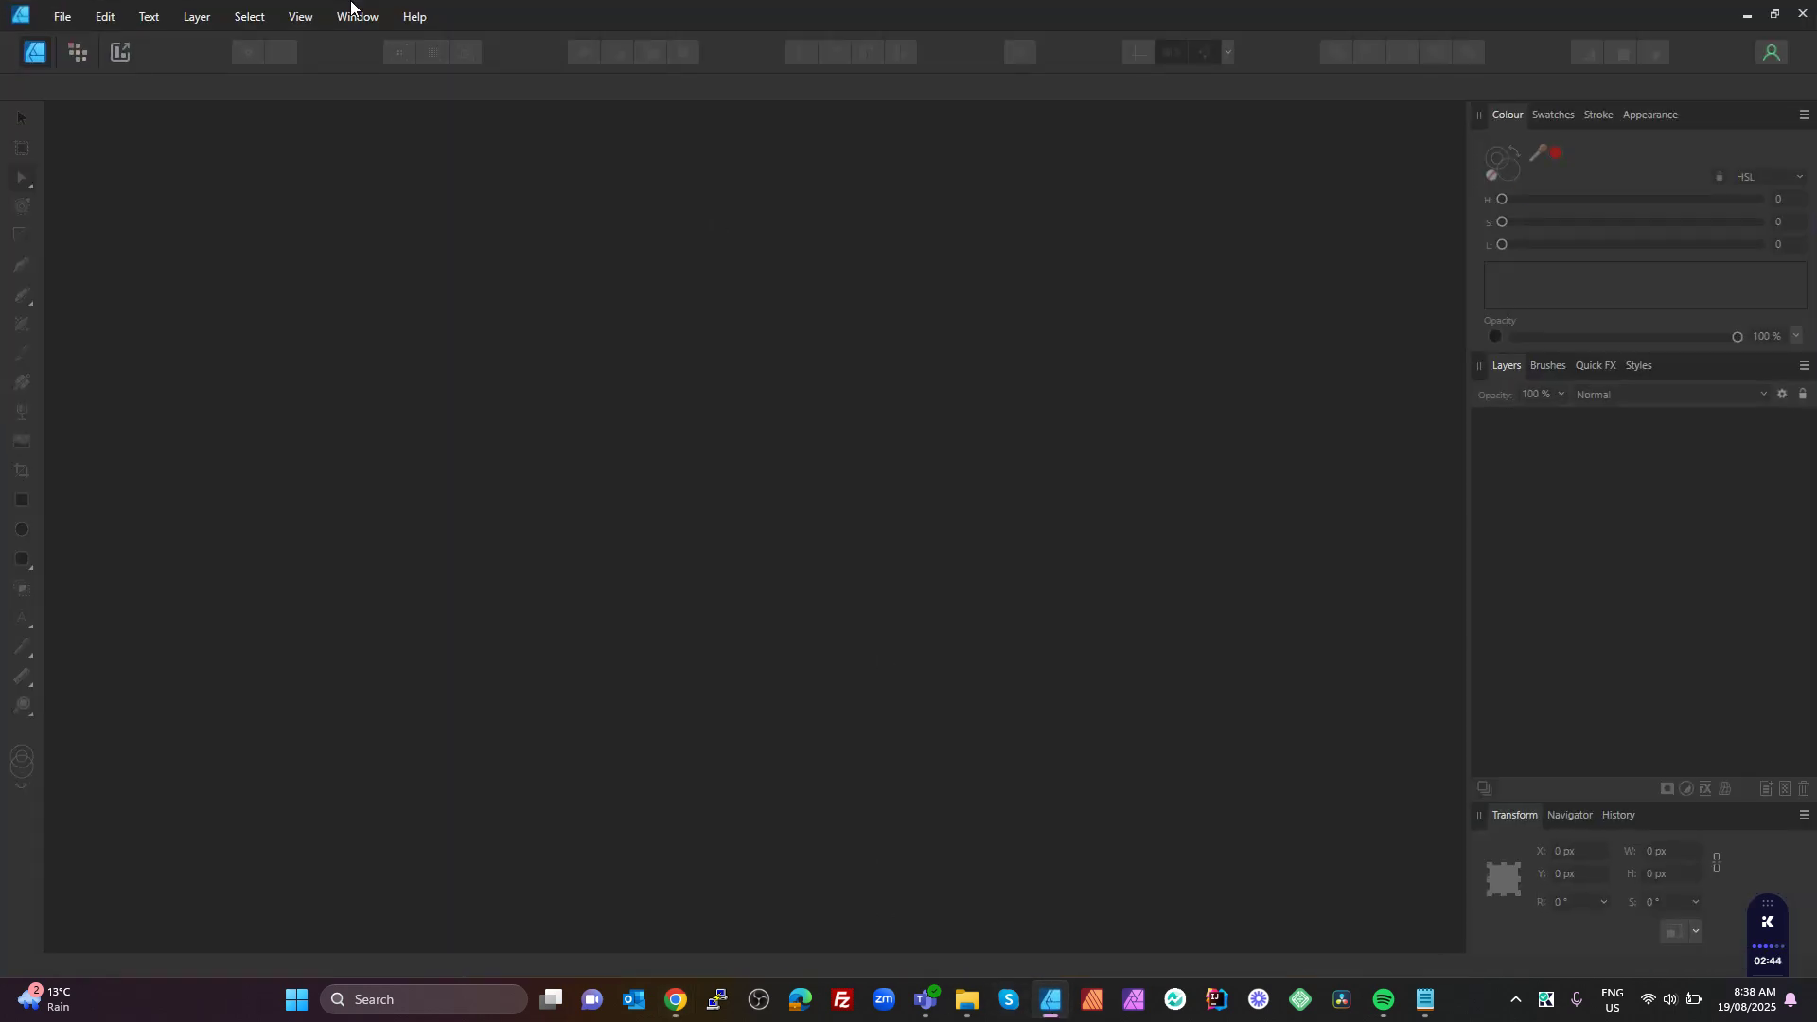
click(65, 27)
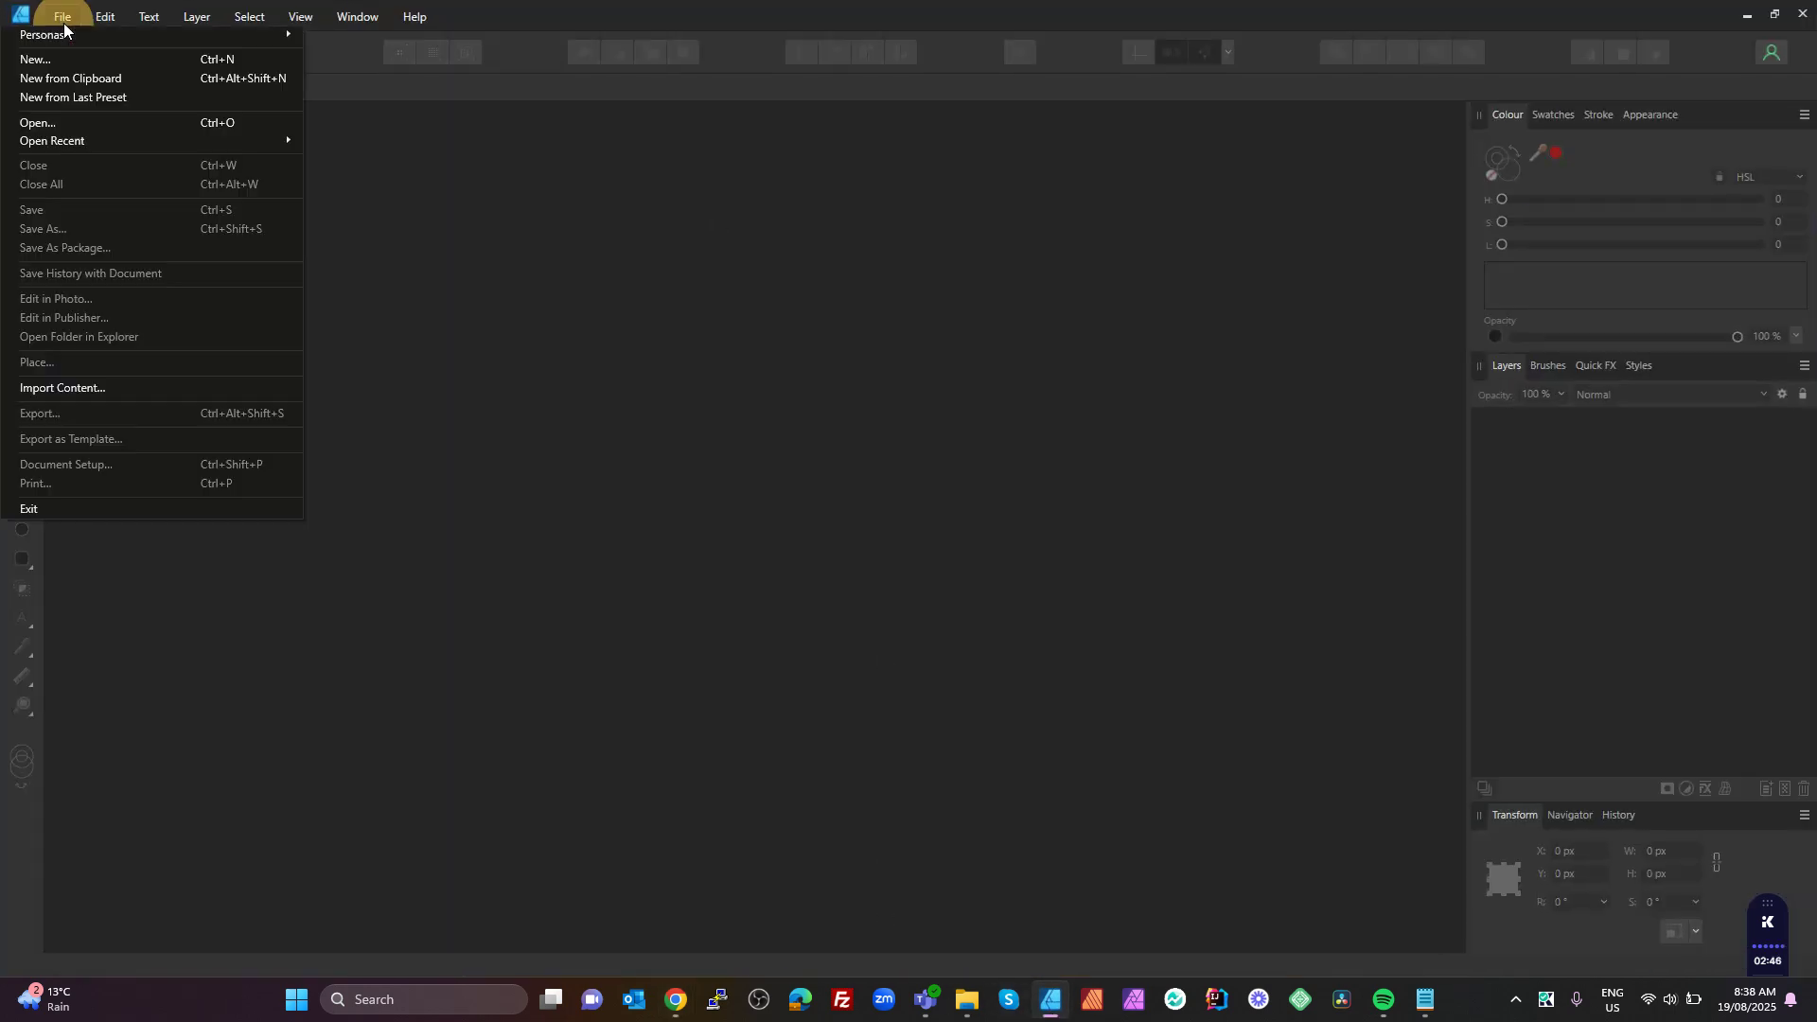
click(1148, 187)
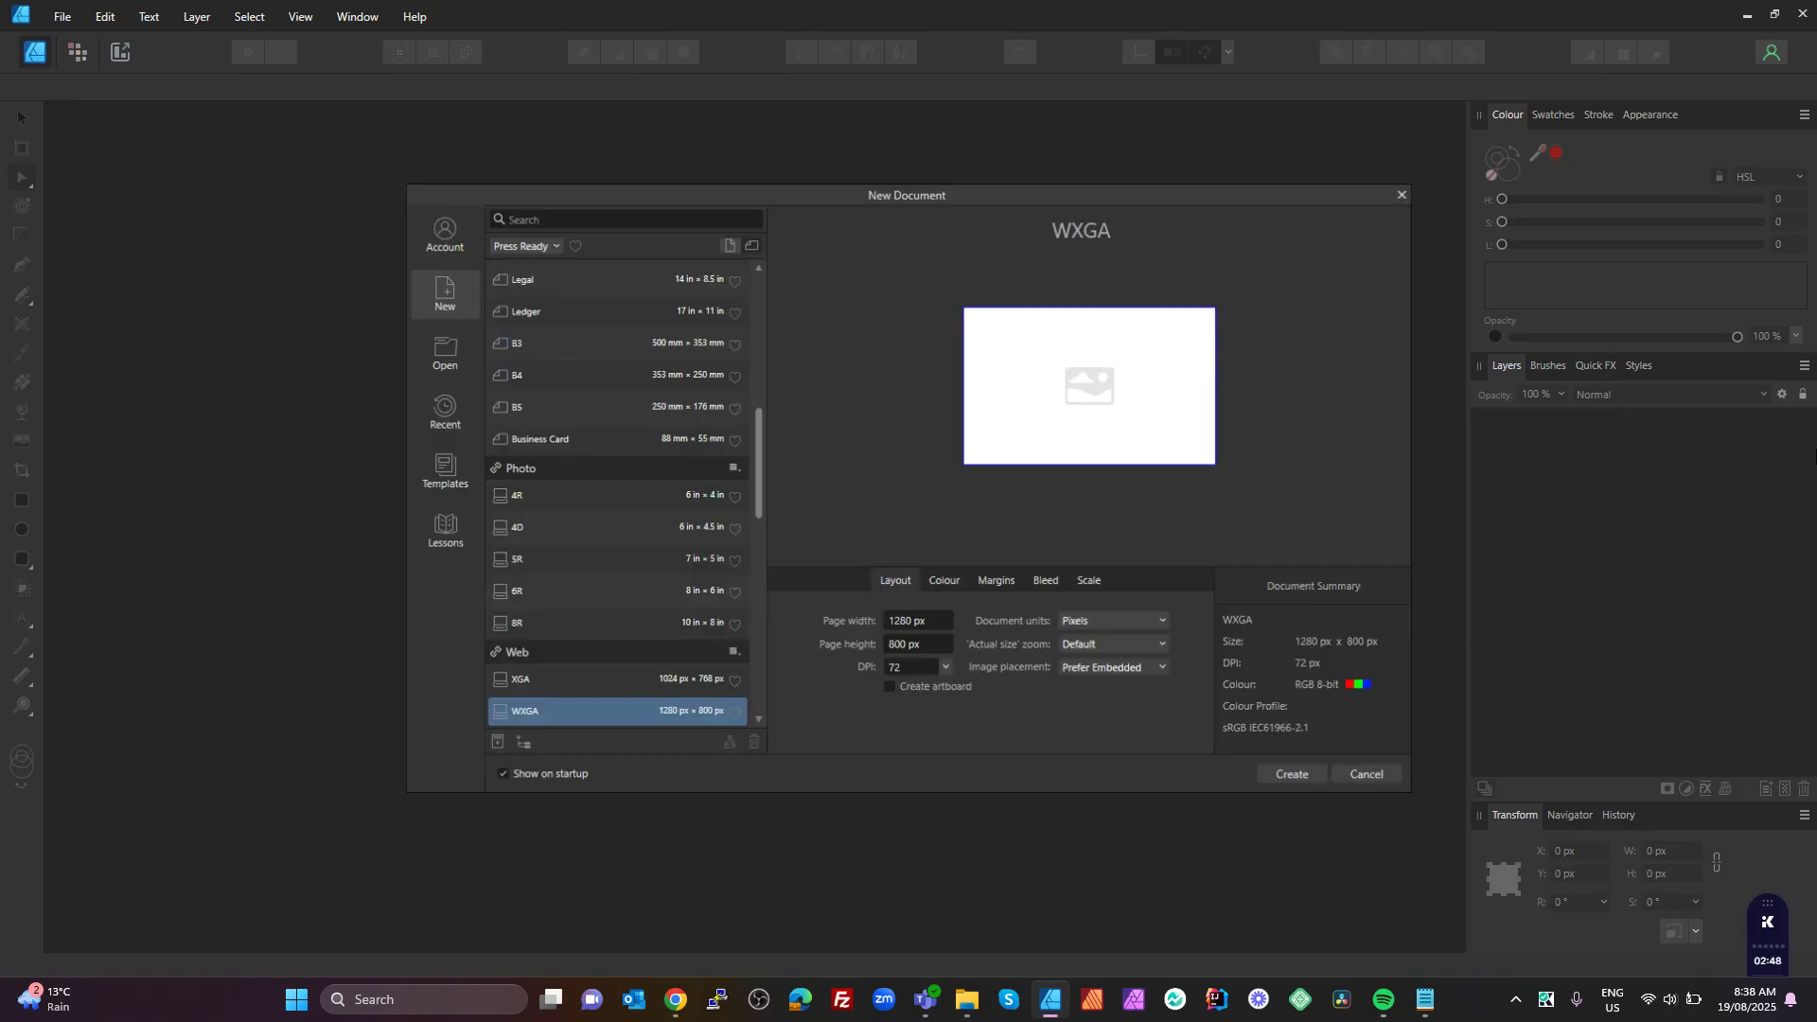
click(901, 624)
text(2000)
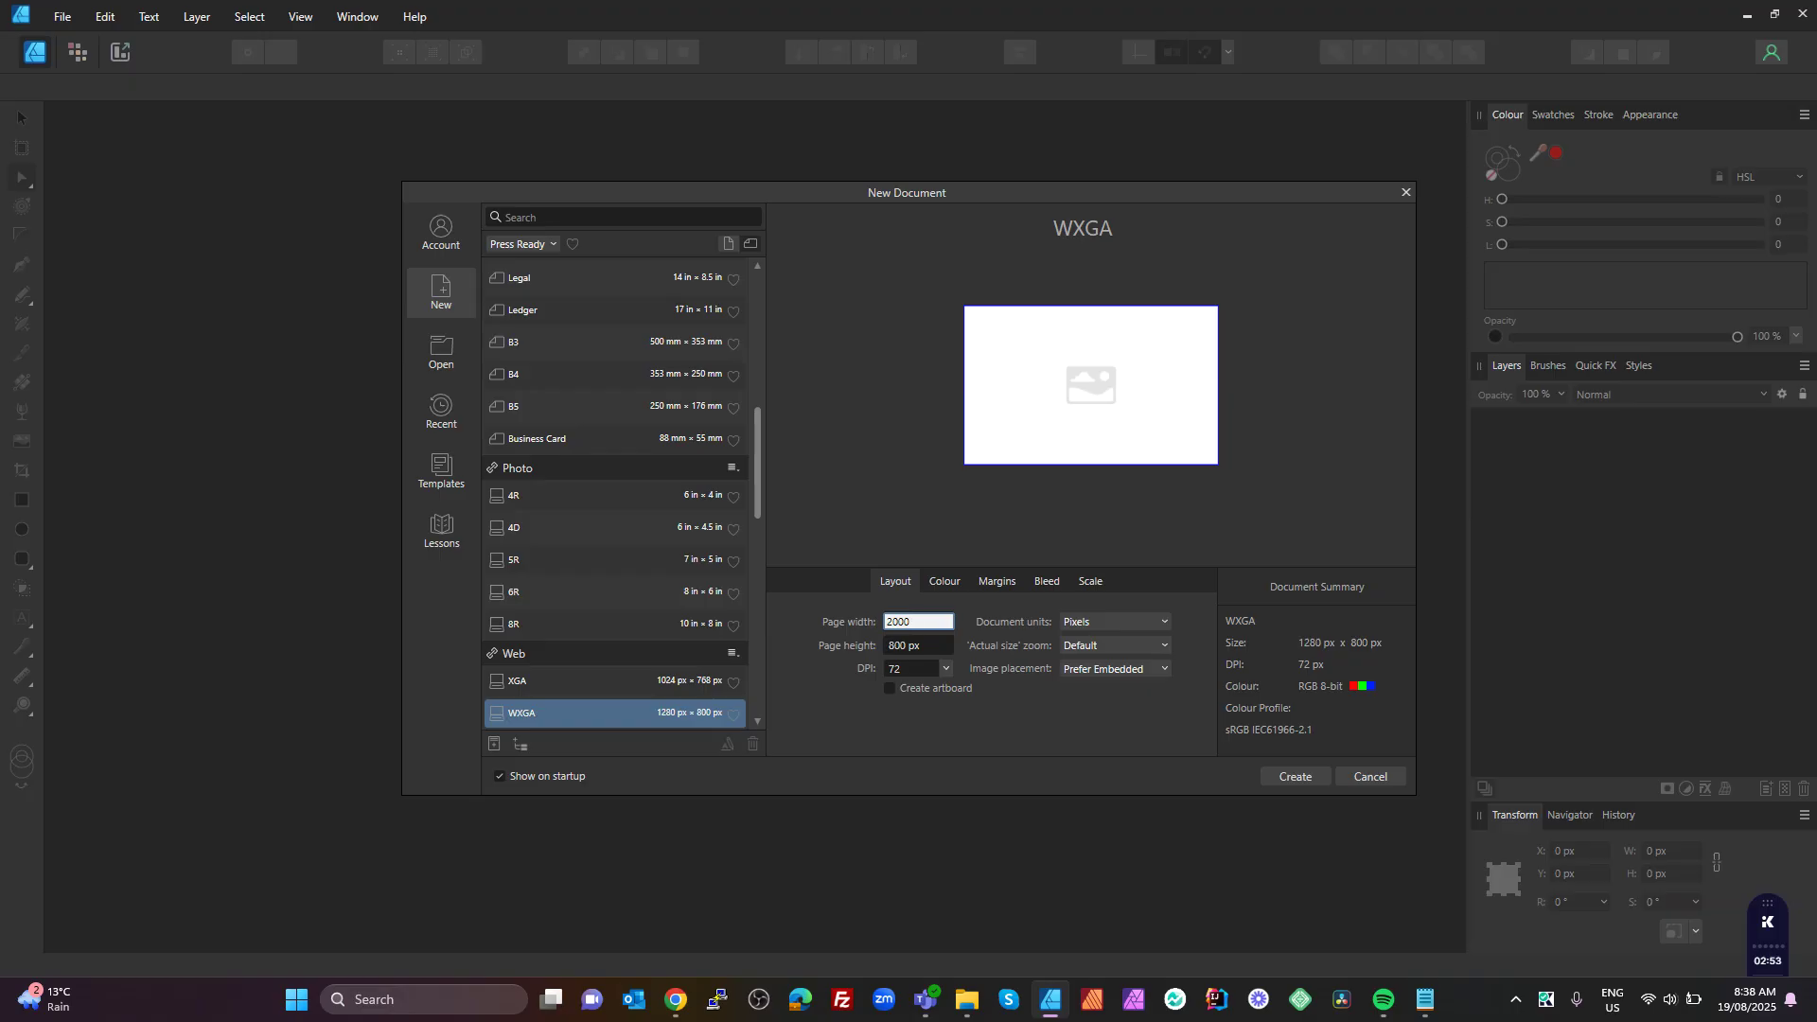
key(Tab)
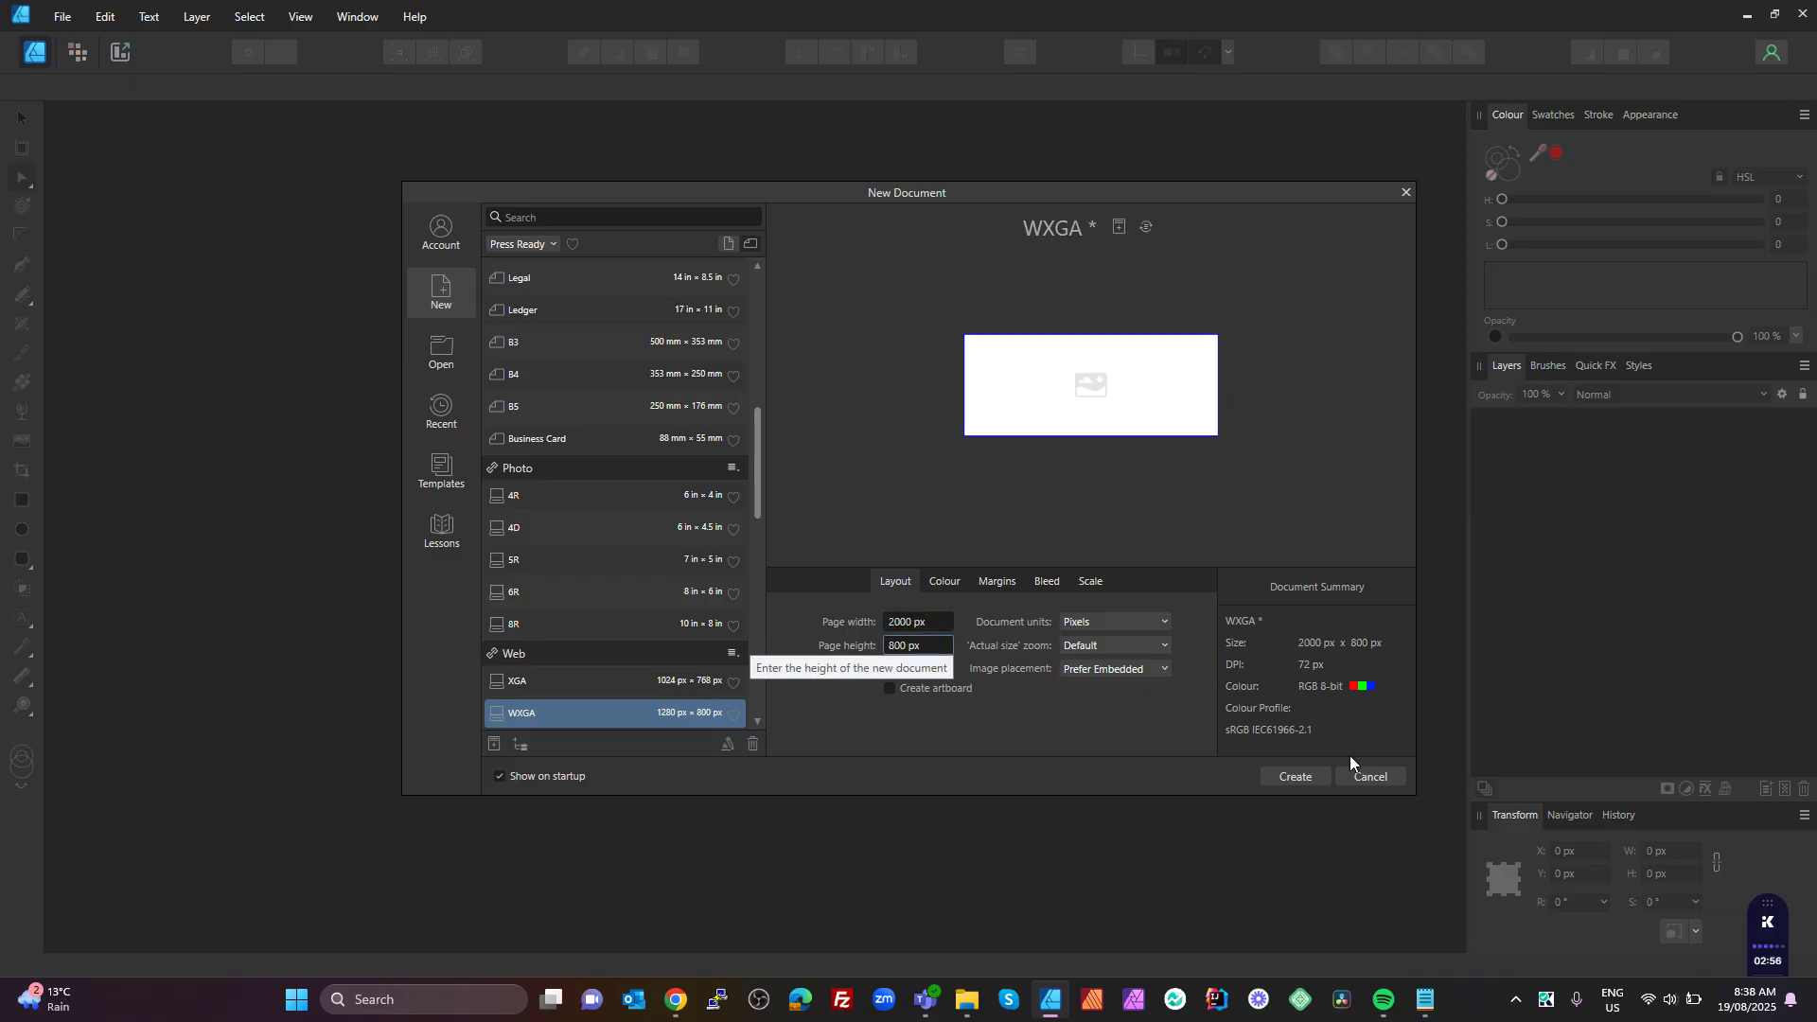
click(1296, 777)
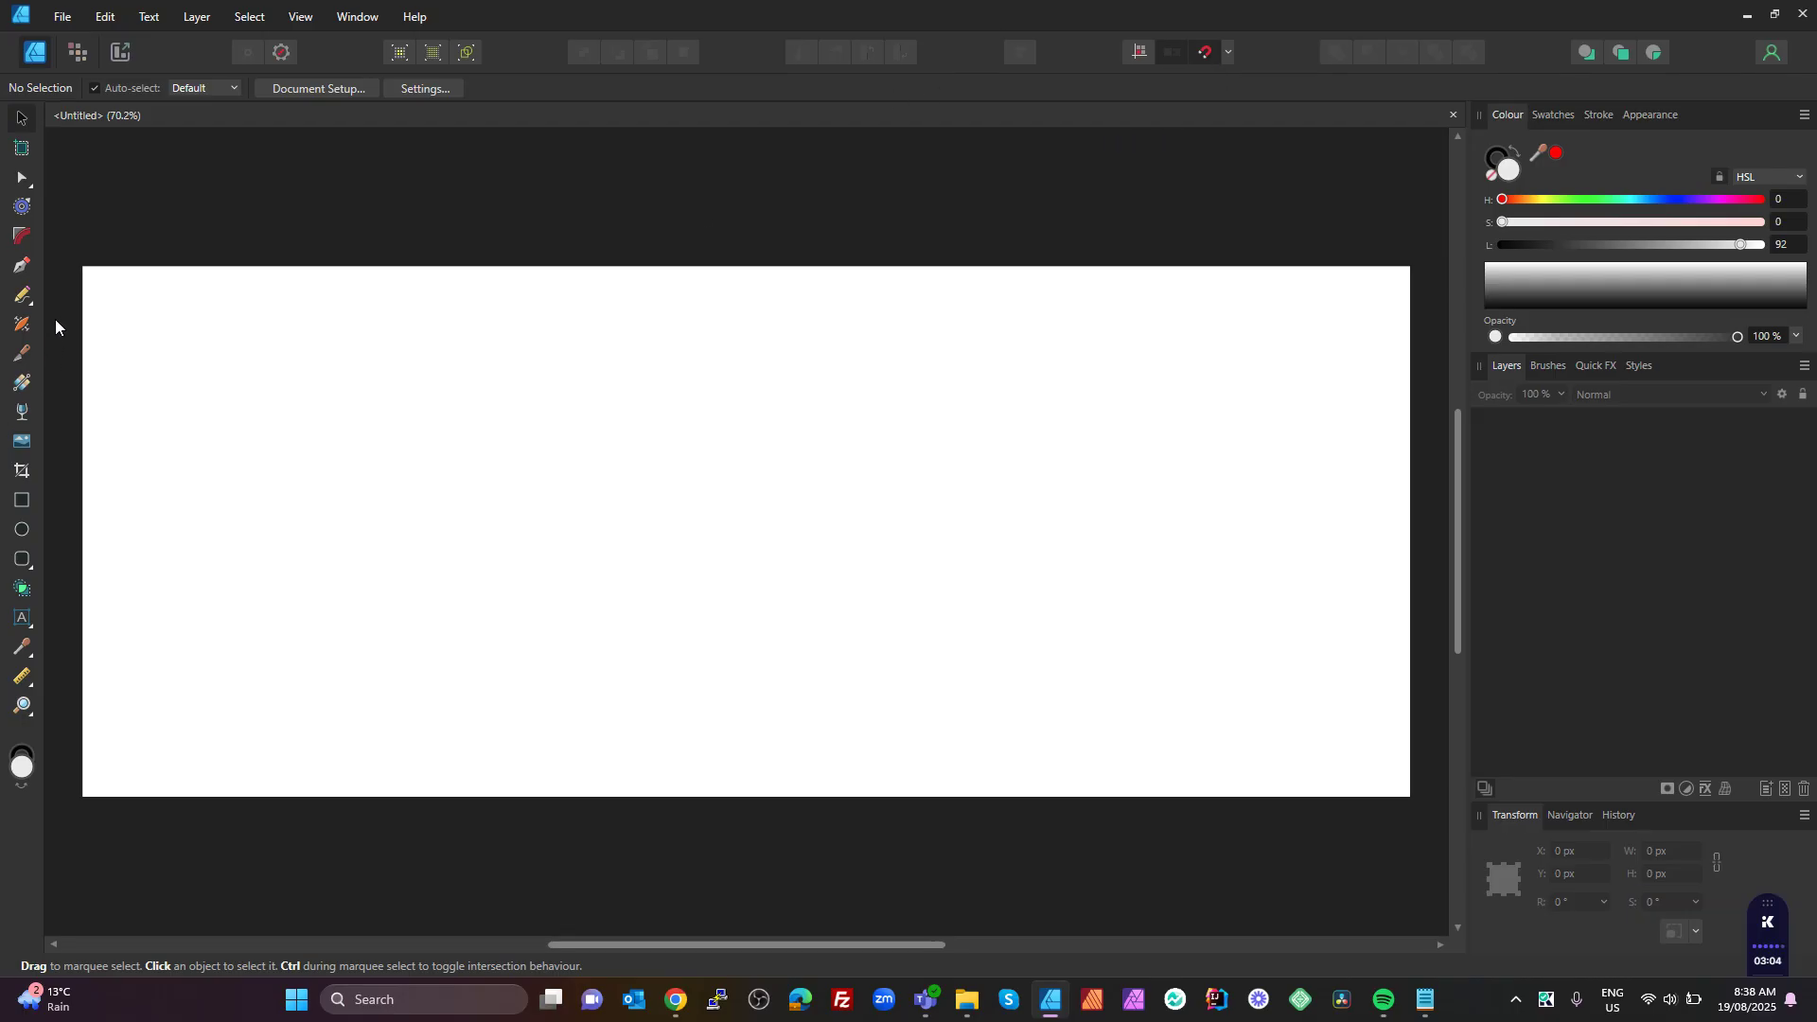
- Draw a closed wavy shape about 2000 px wide with the Pen tool, hanging from the page's top edge between its two upper corners
click(22, 265)
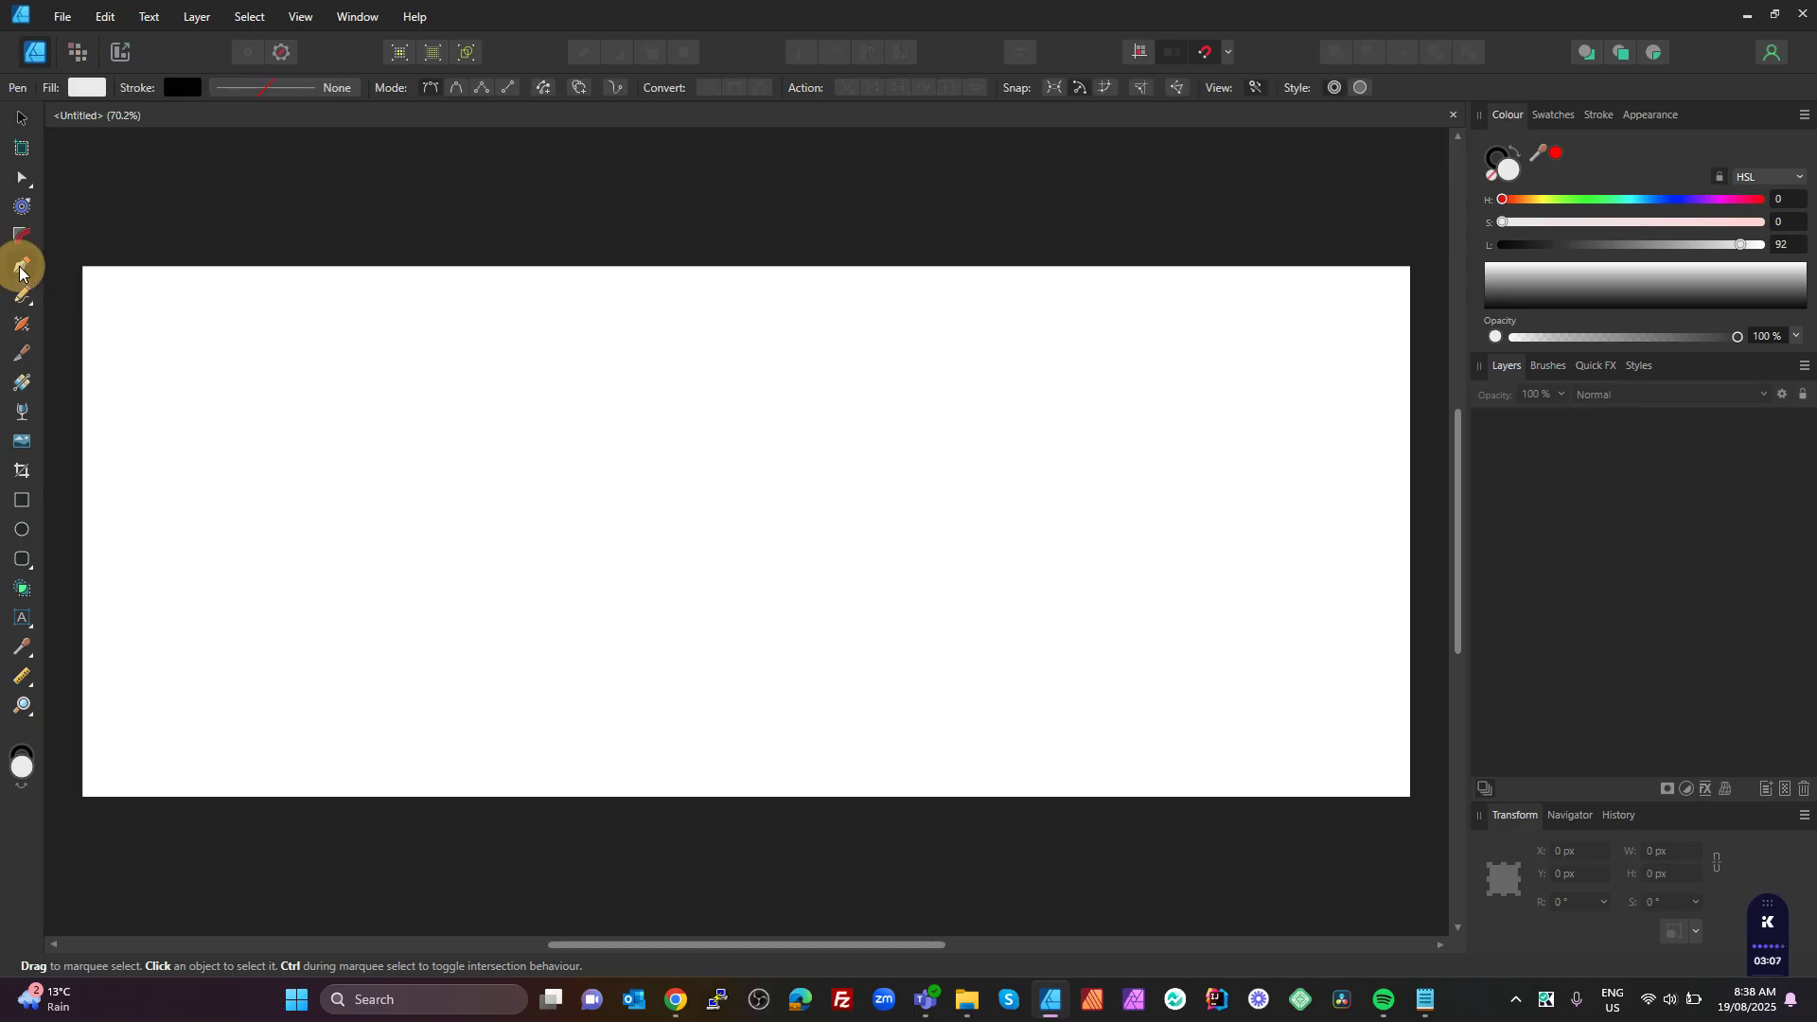
click(82, 266)
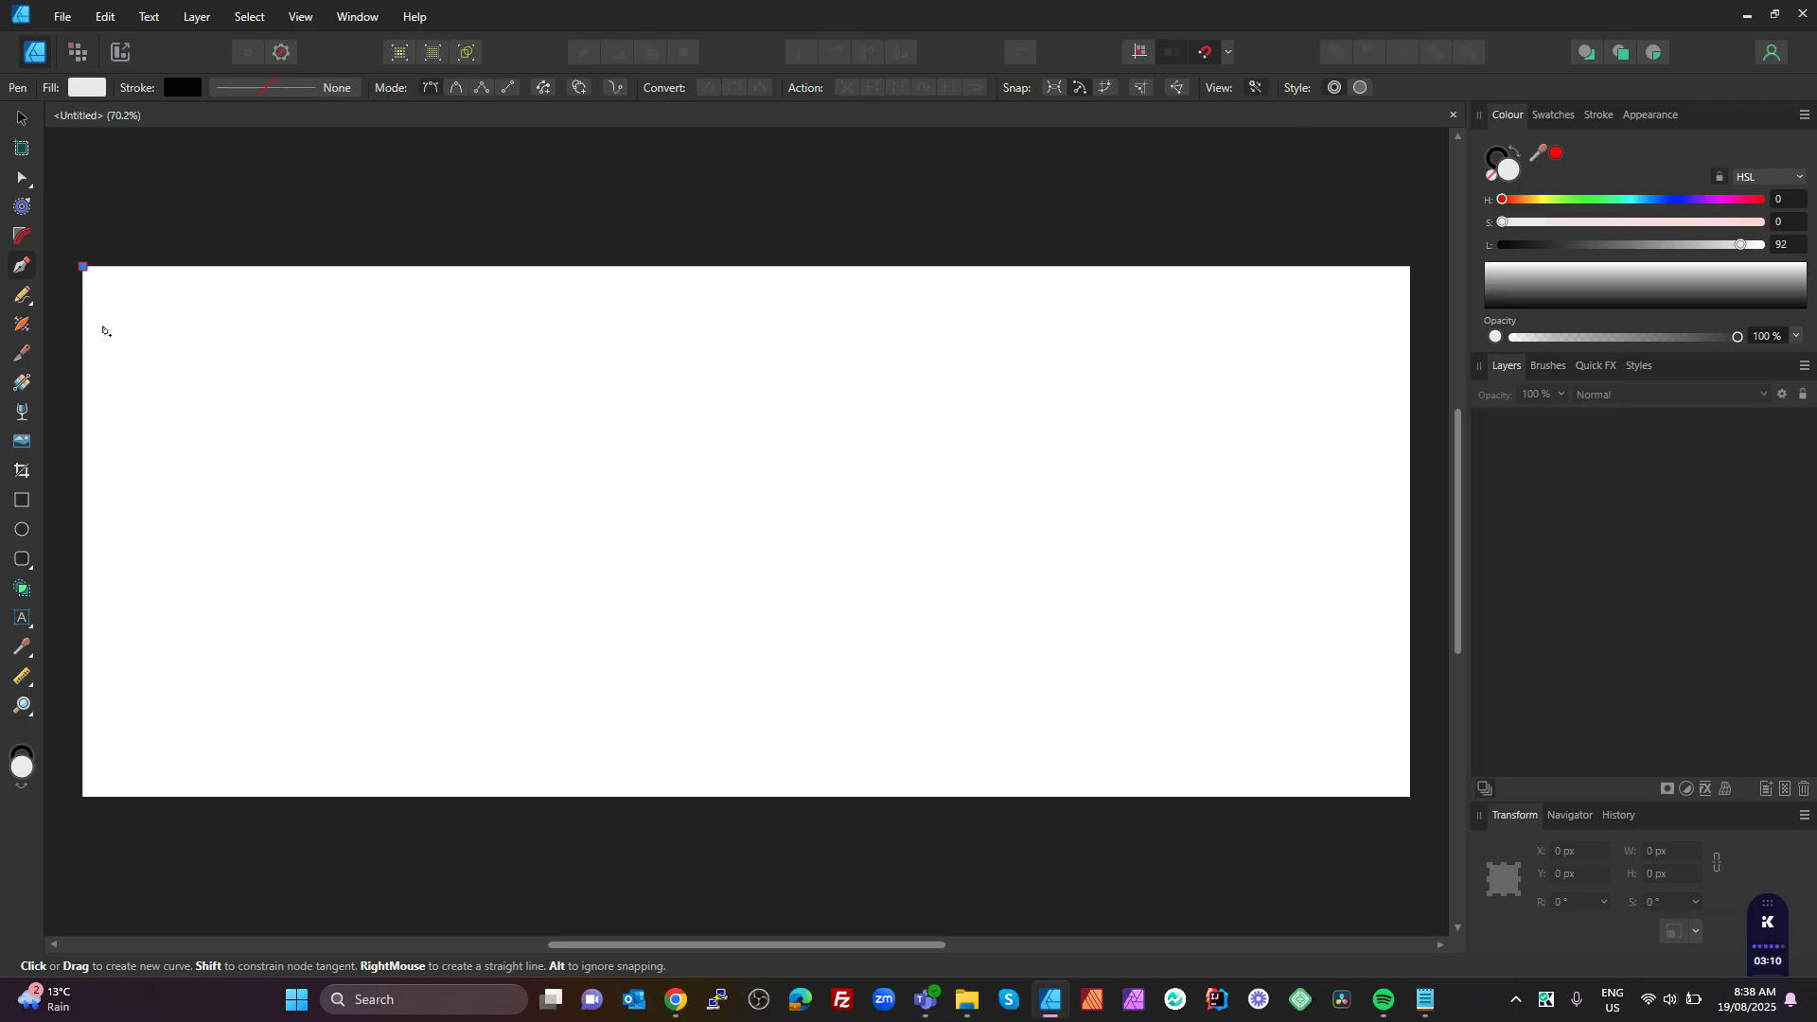
drag(354, 549, 541, 607)
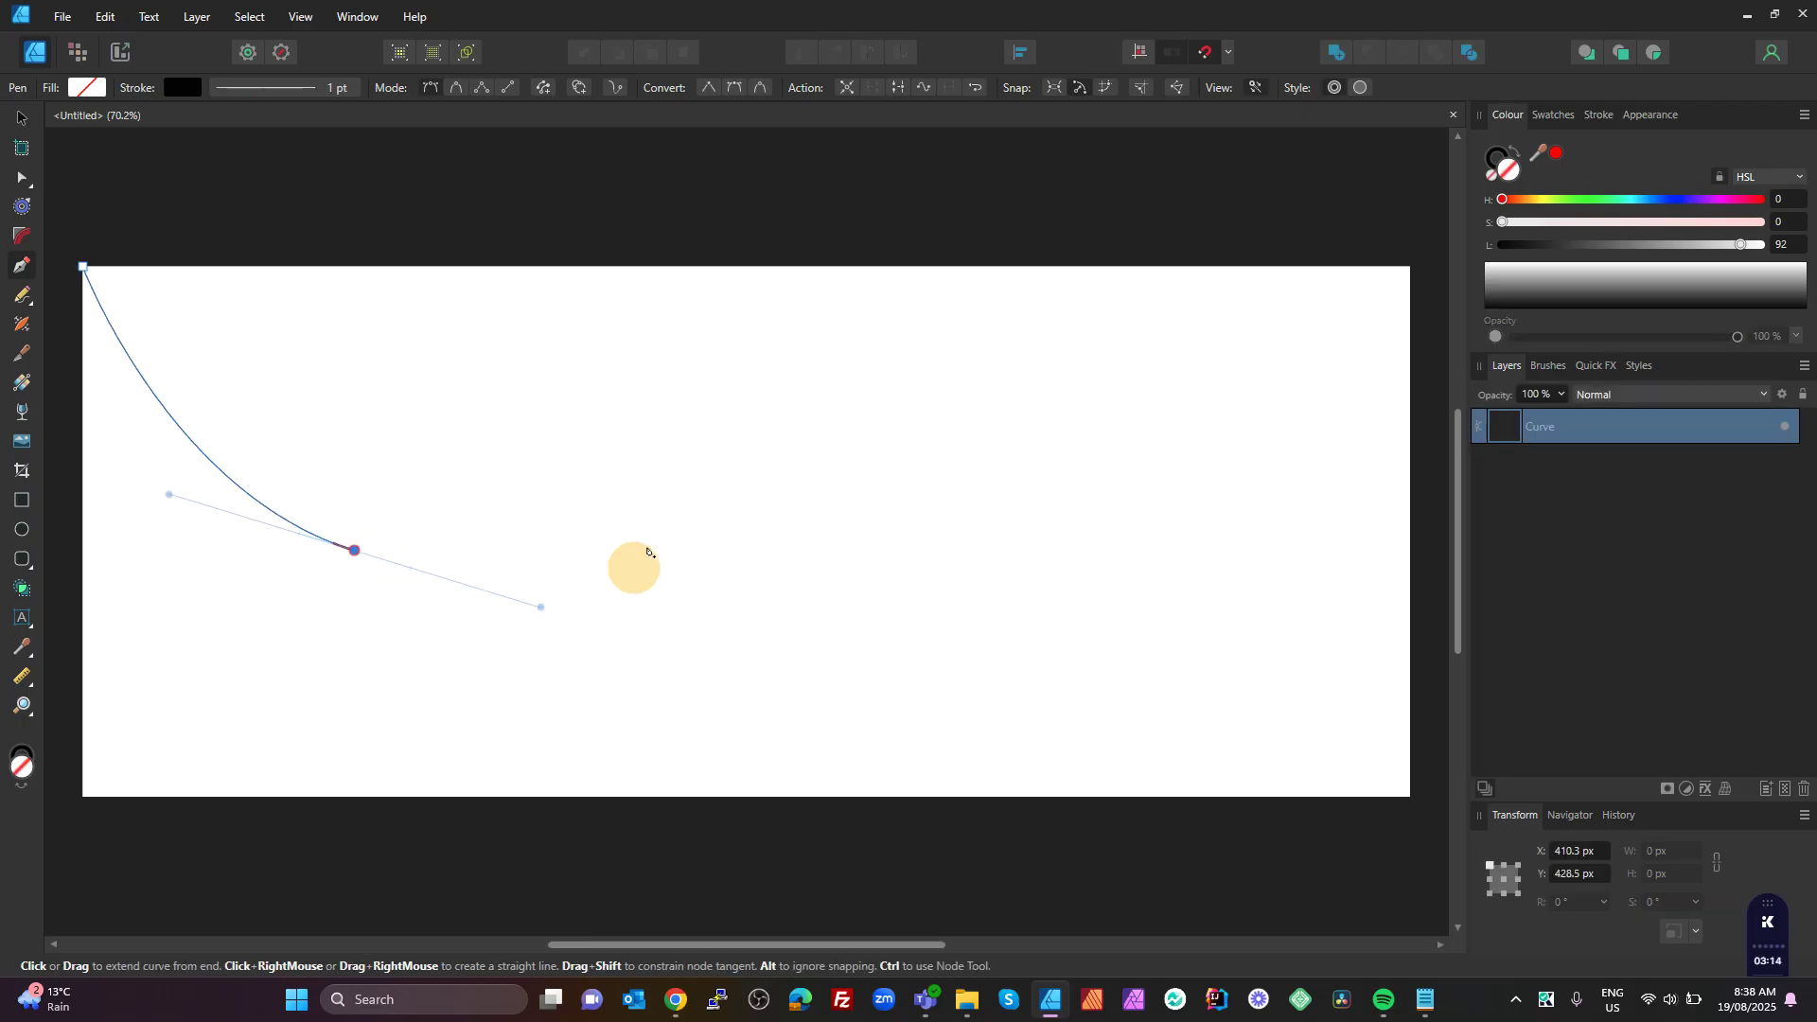
drag(694, 532, 814, 488)
drag(1080, 448, 1273, 512)
drag(1348, 494, 1364, 469)
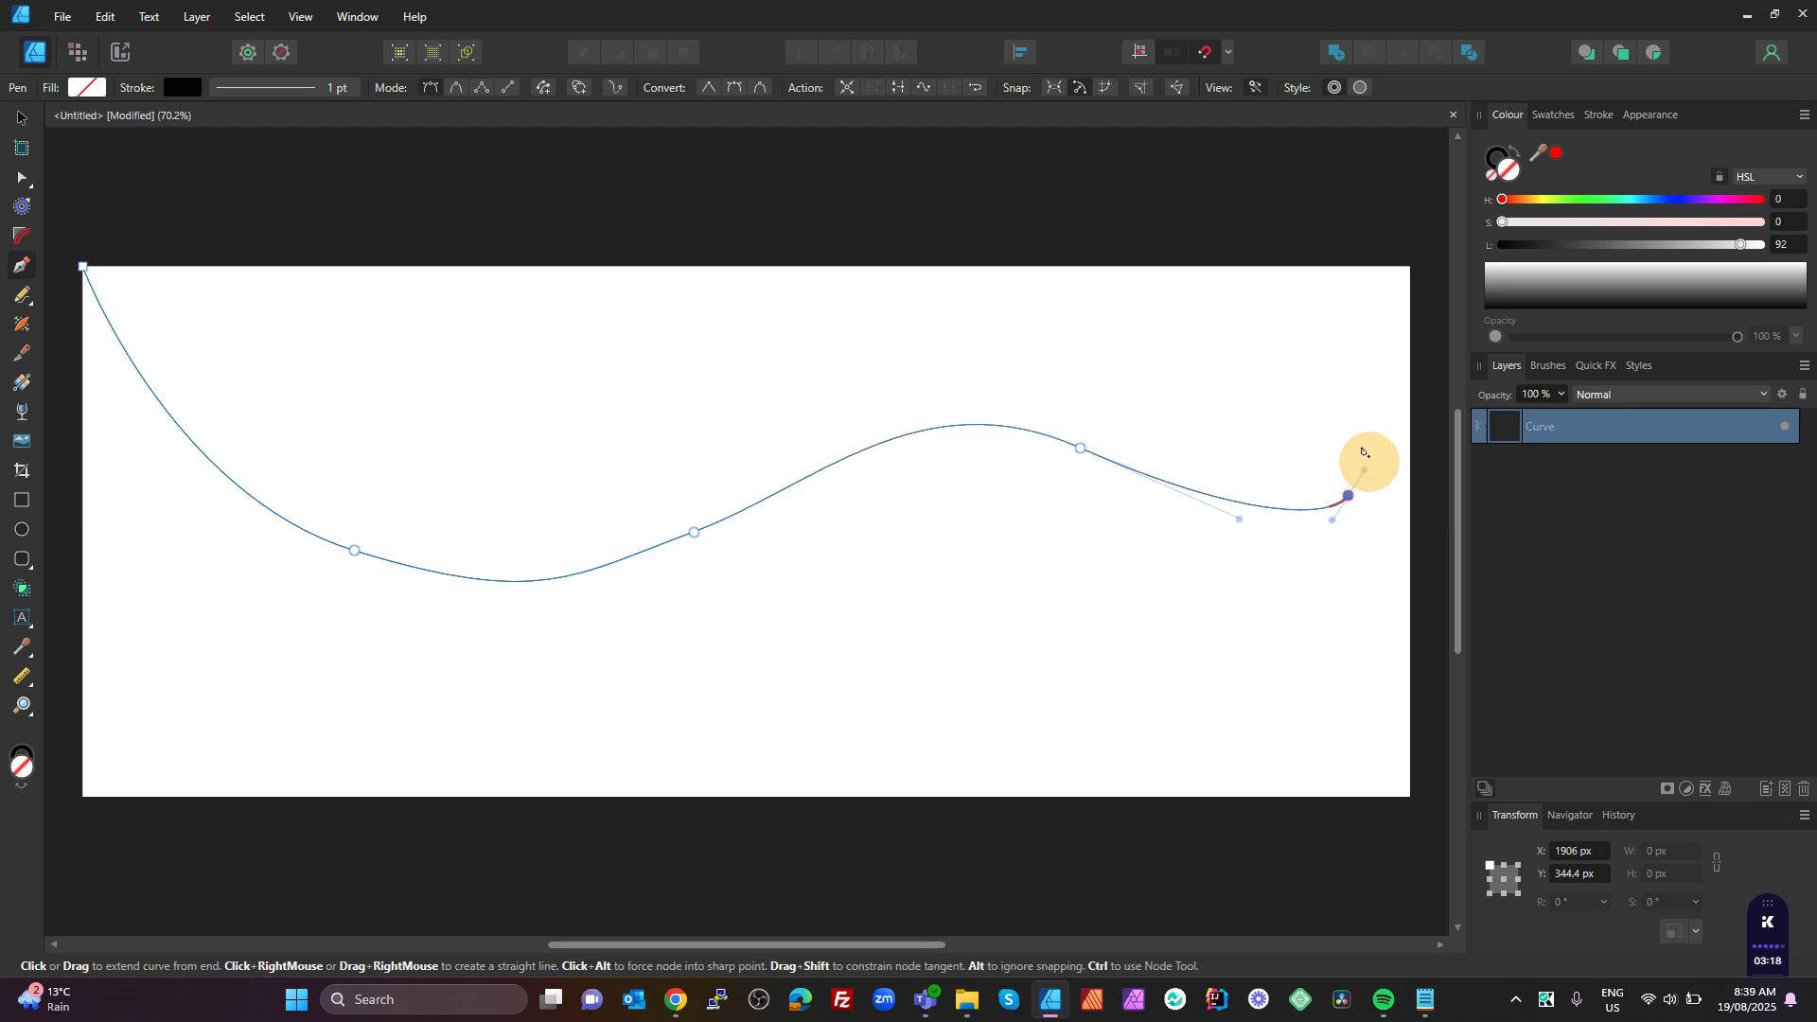
click(1410, 267)
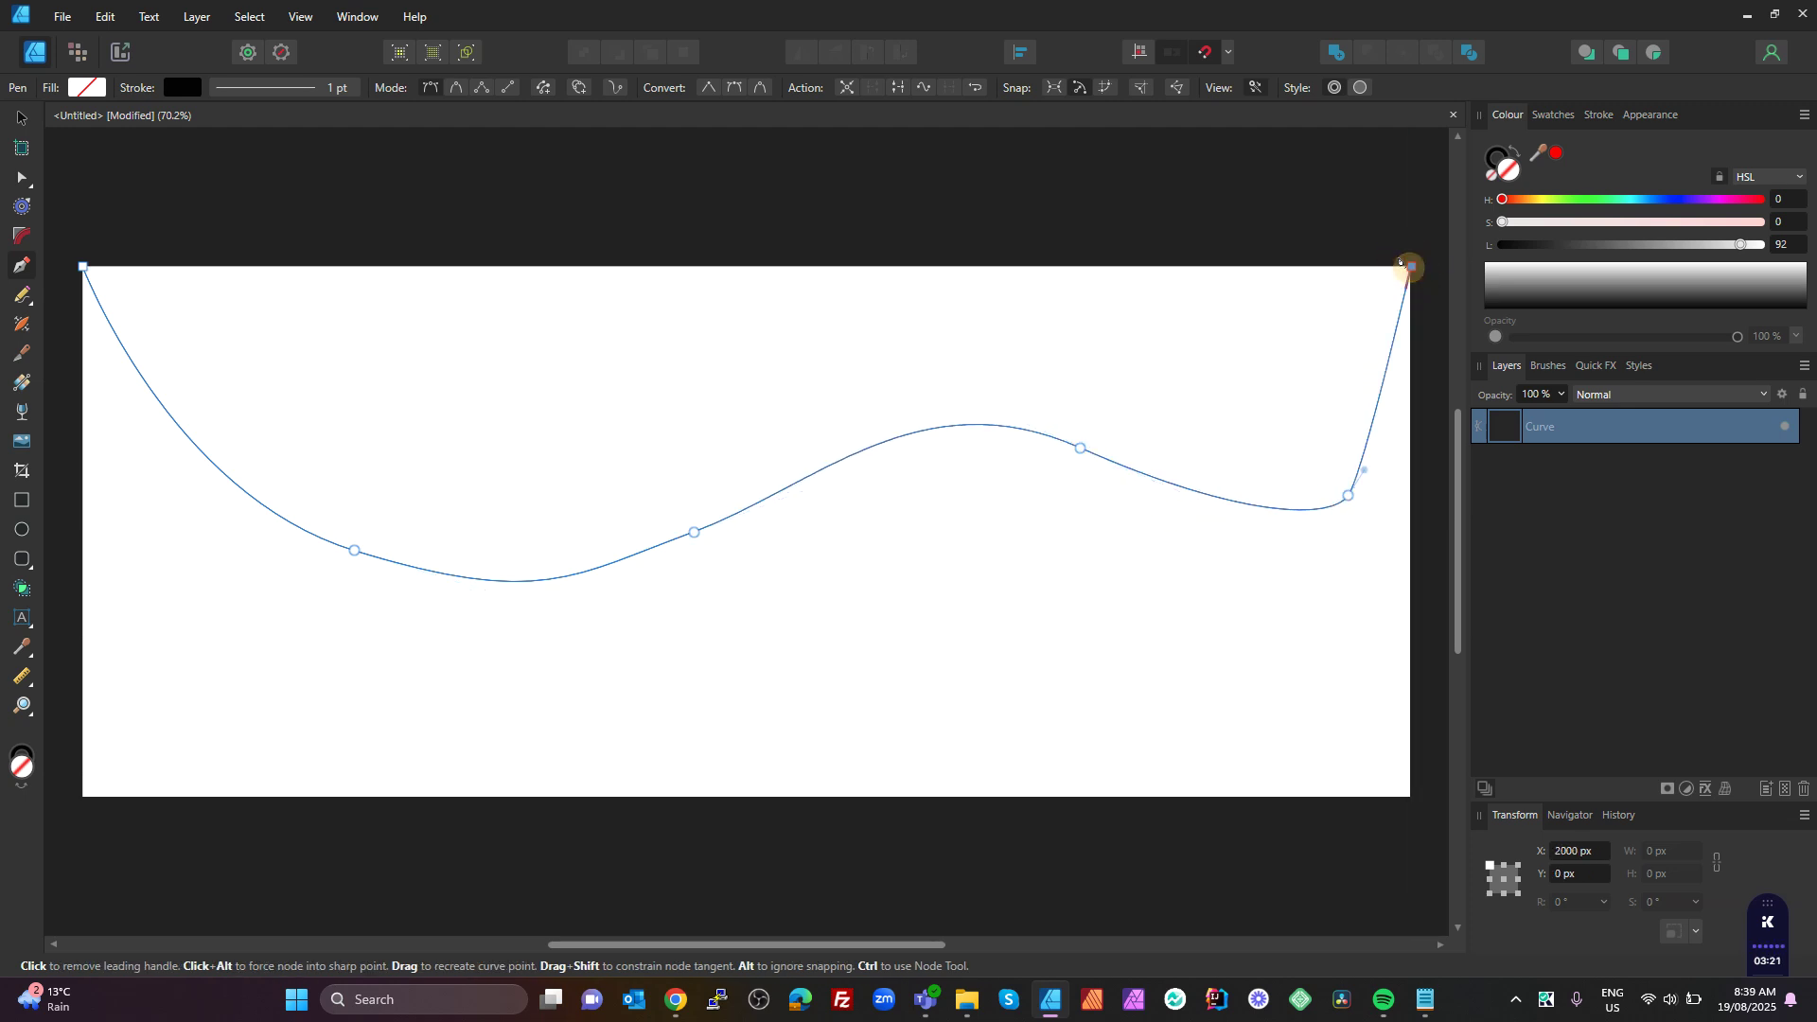
click(82, 267)
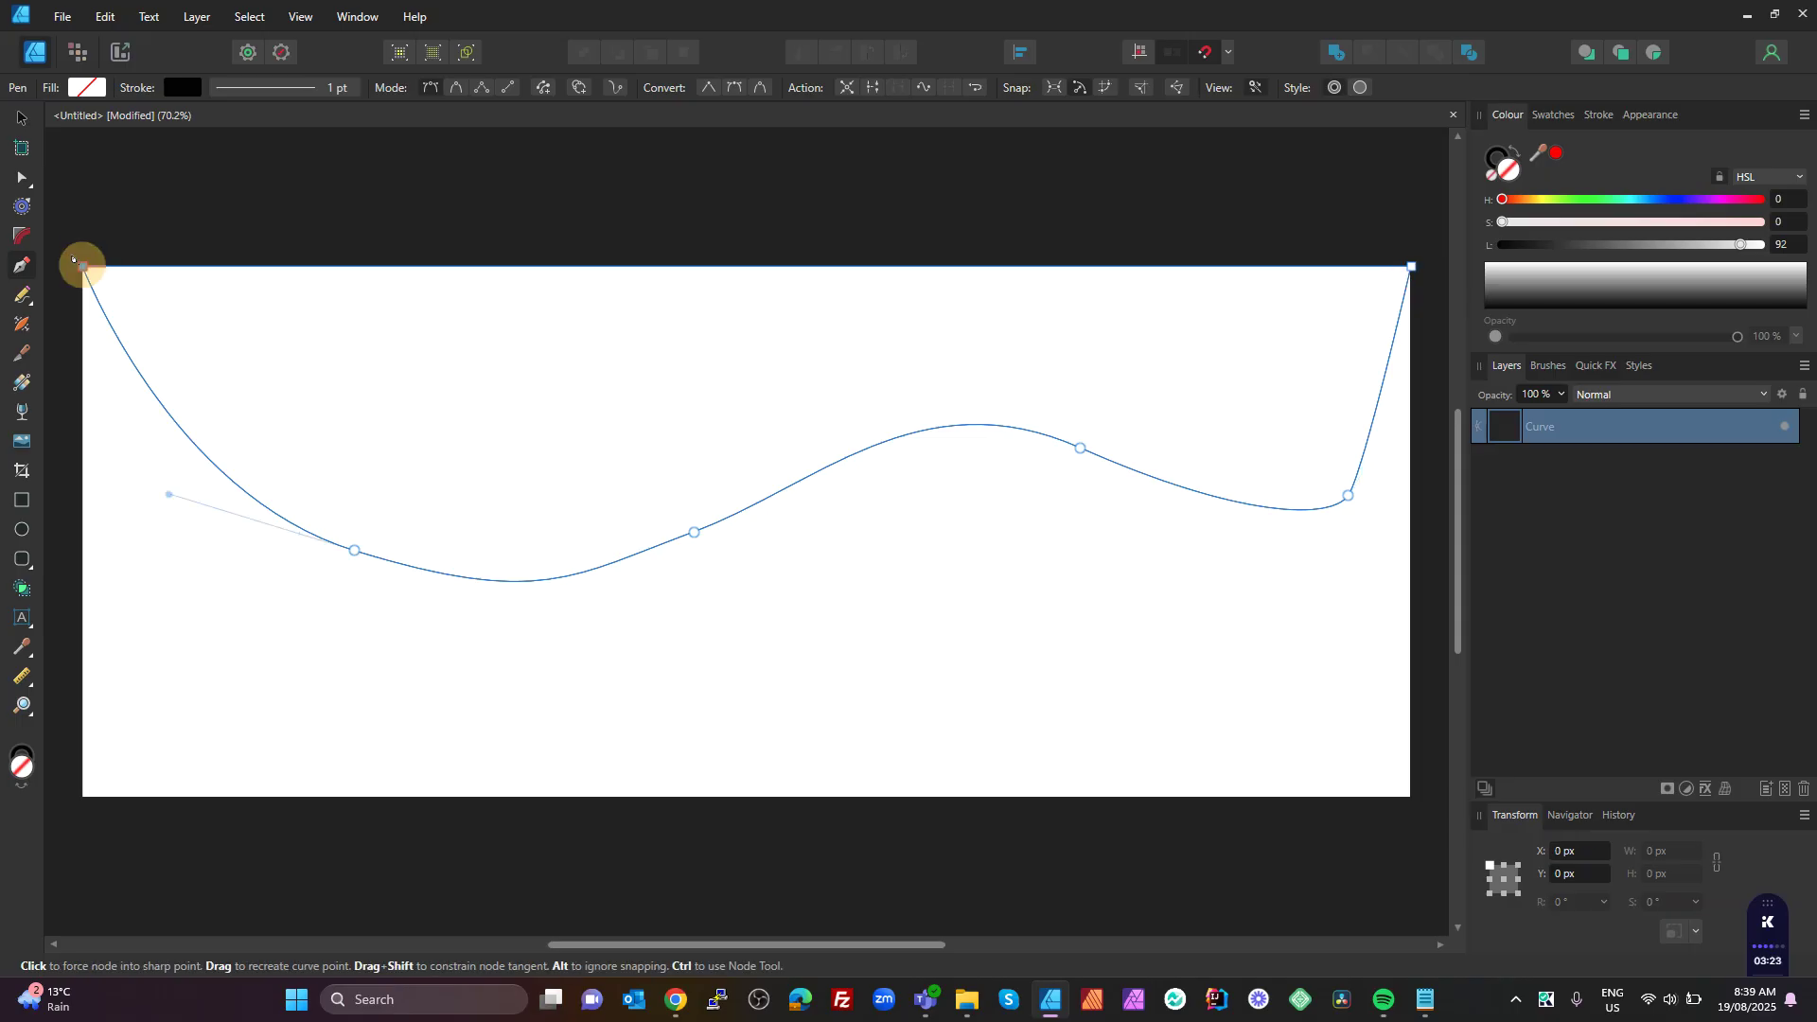
- Remove the wave shape's stroke and fill the shape with black from the Greys swatches
click(182, 87)
click(318, 122)
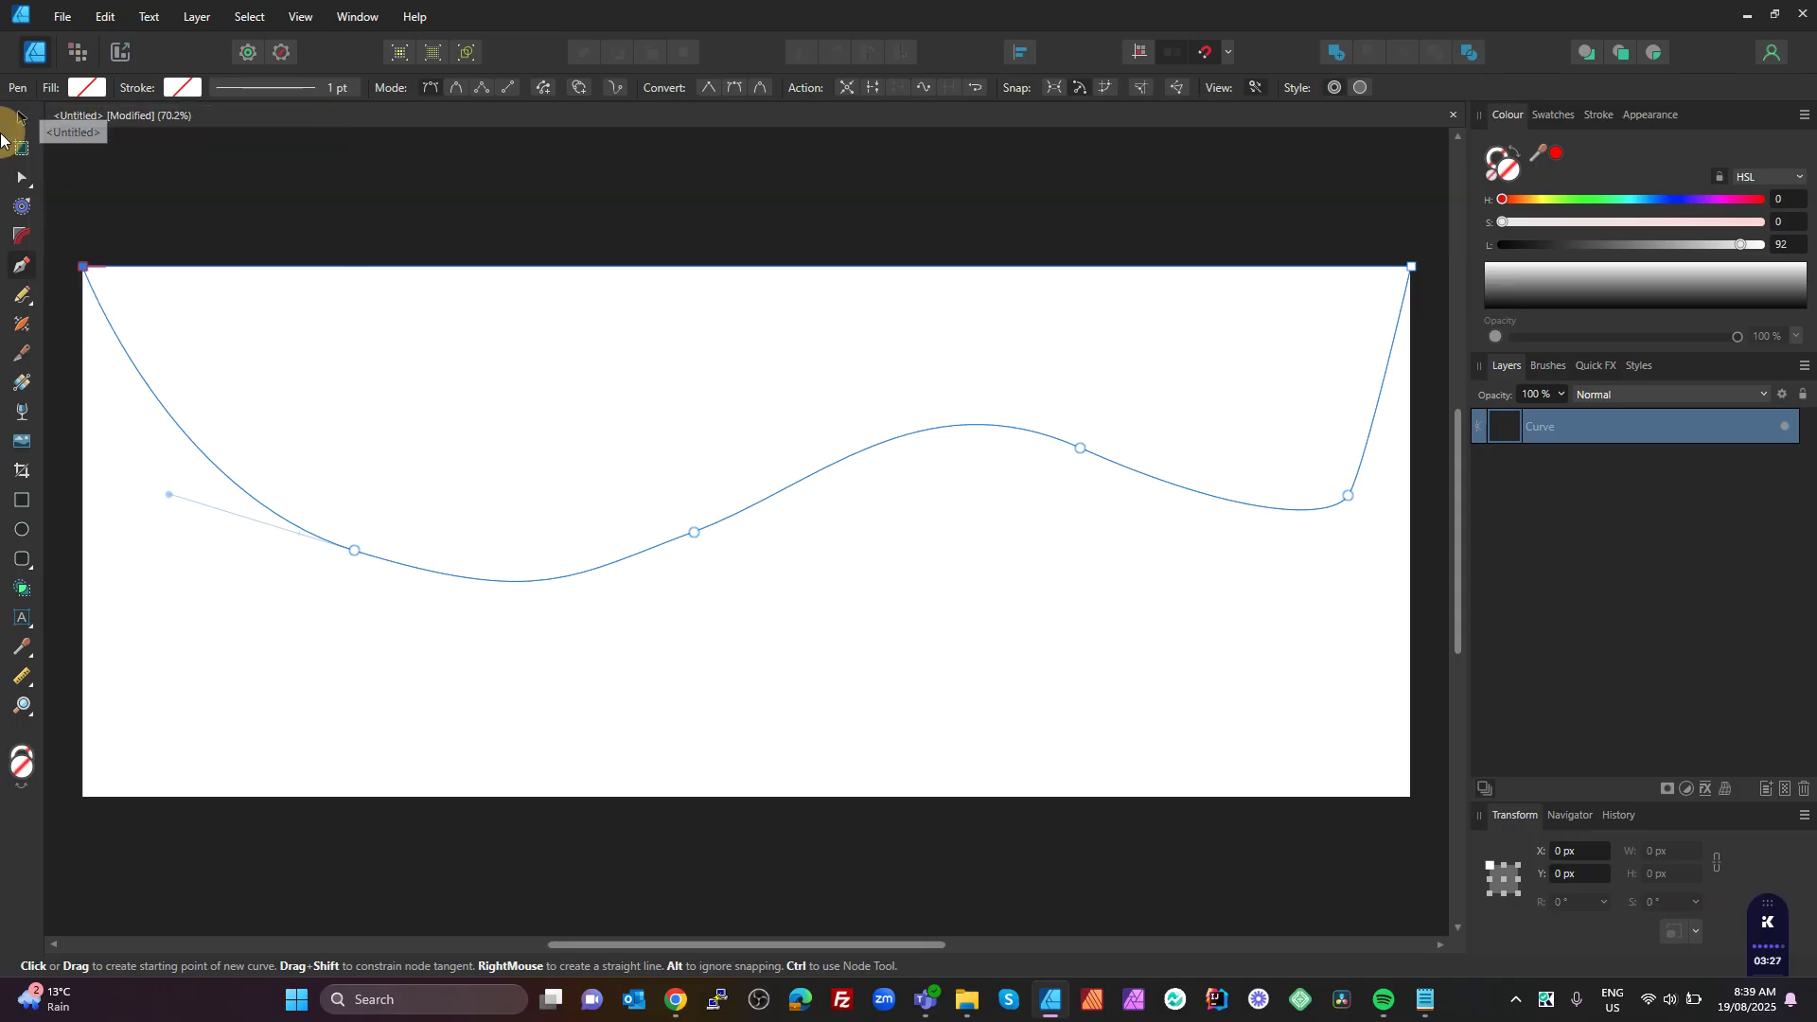
click(87, 87)
click(23, 204)
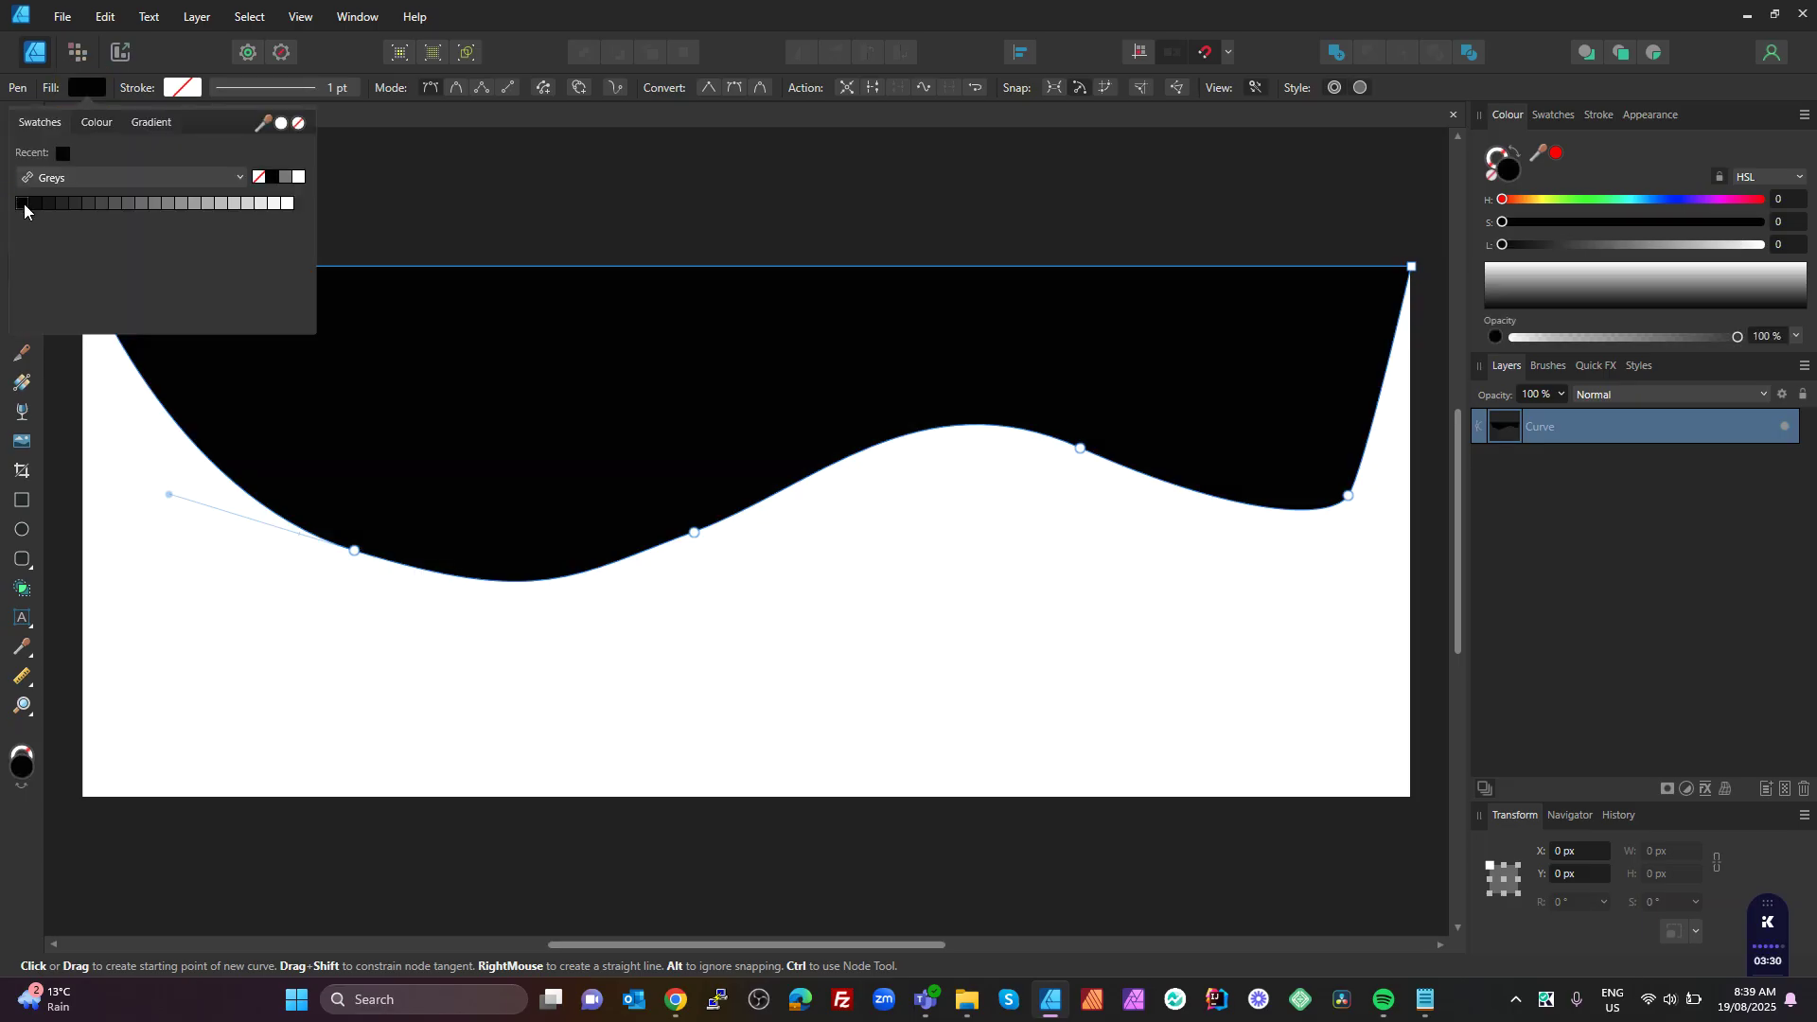
click(506, 155)
- Reshape the wave by moving its four lower nodes left, the second, third and fourth to about (860, 382), (1365, 305) and (1832, 307) px
click(20, 179)
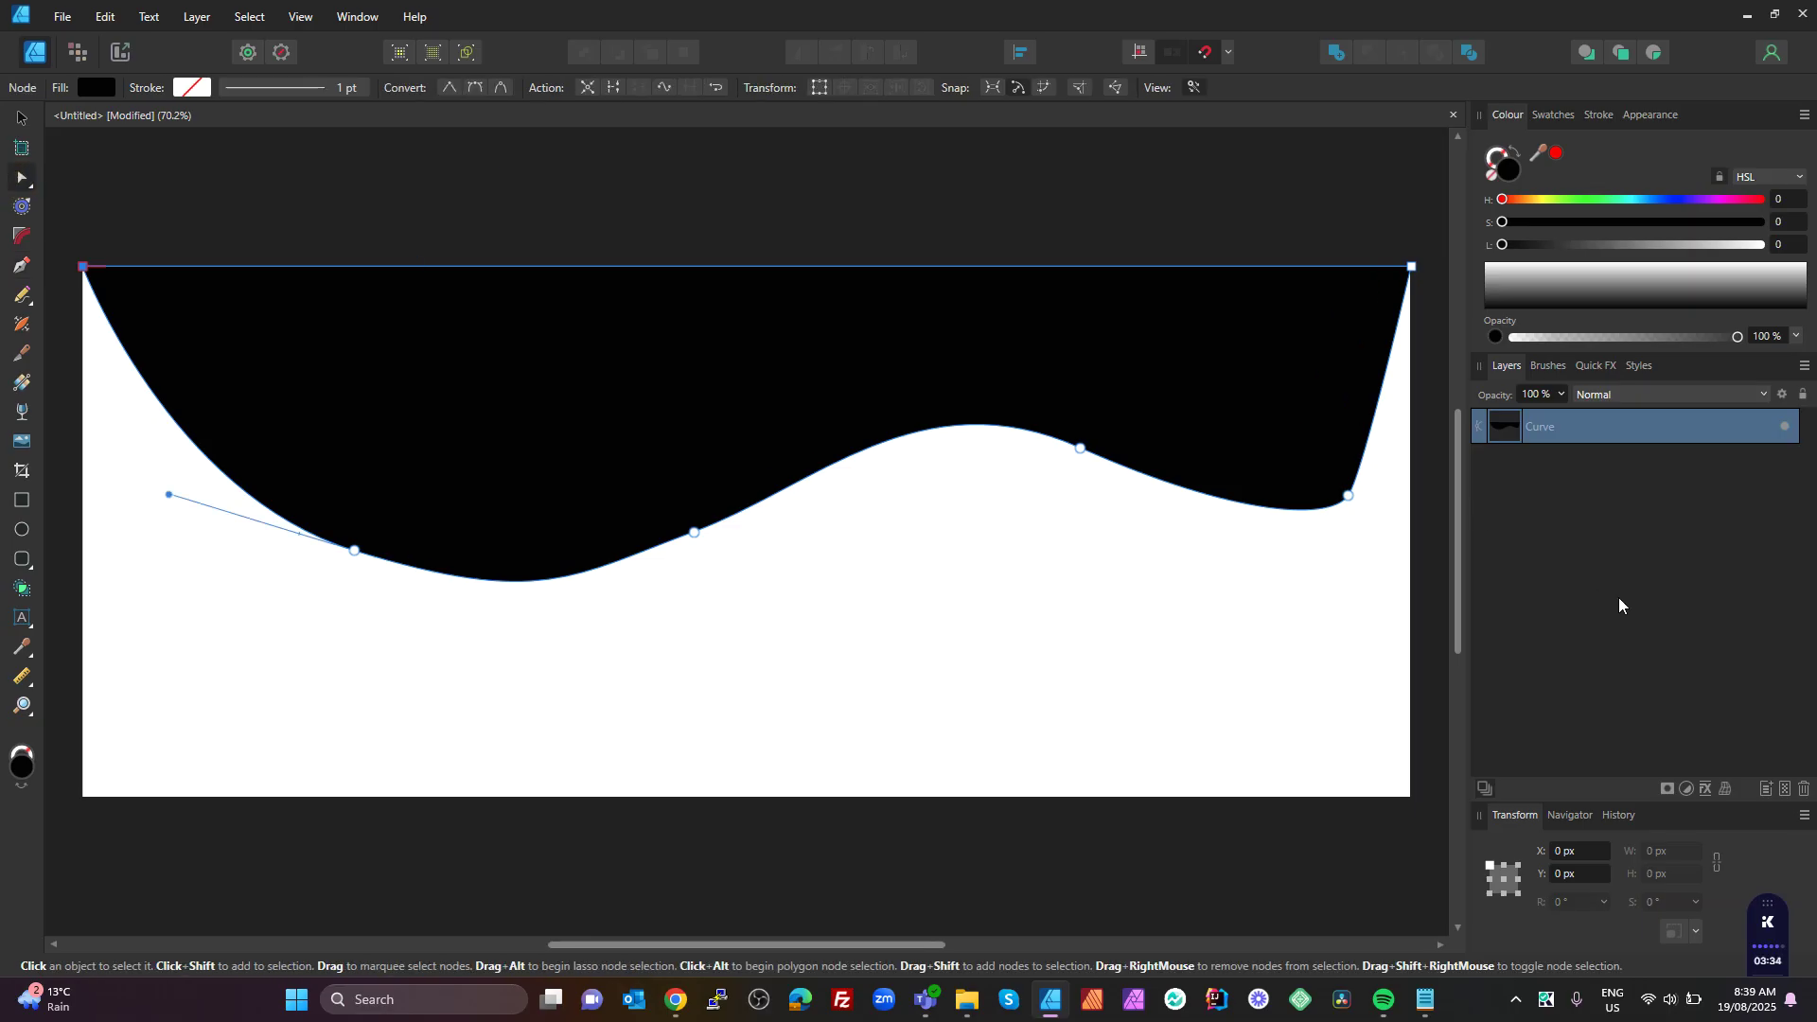
drag(1080, 448, 989, 468)
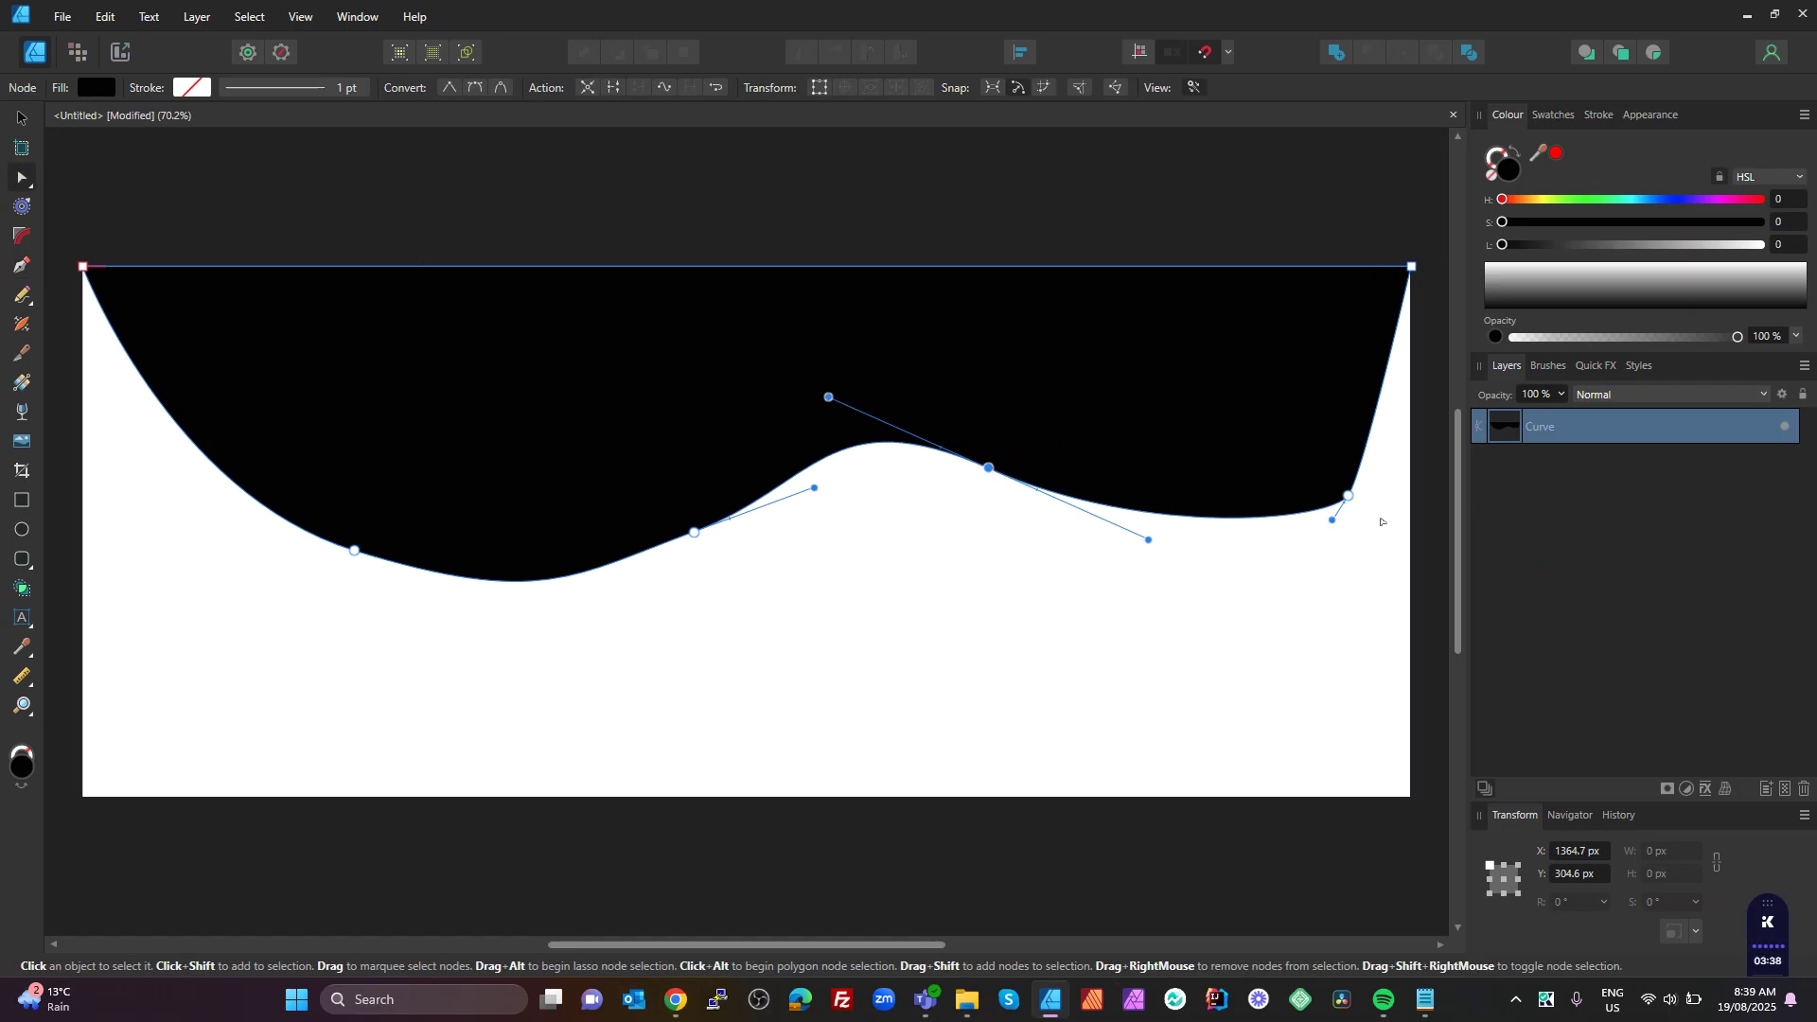
drag(1348, 499, 1372, 400)
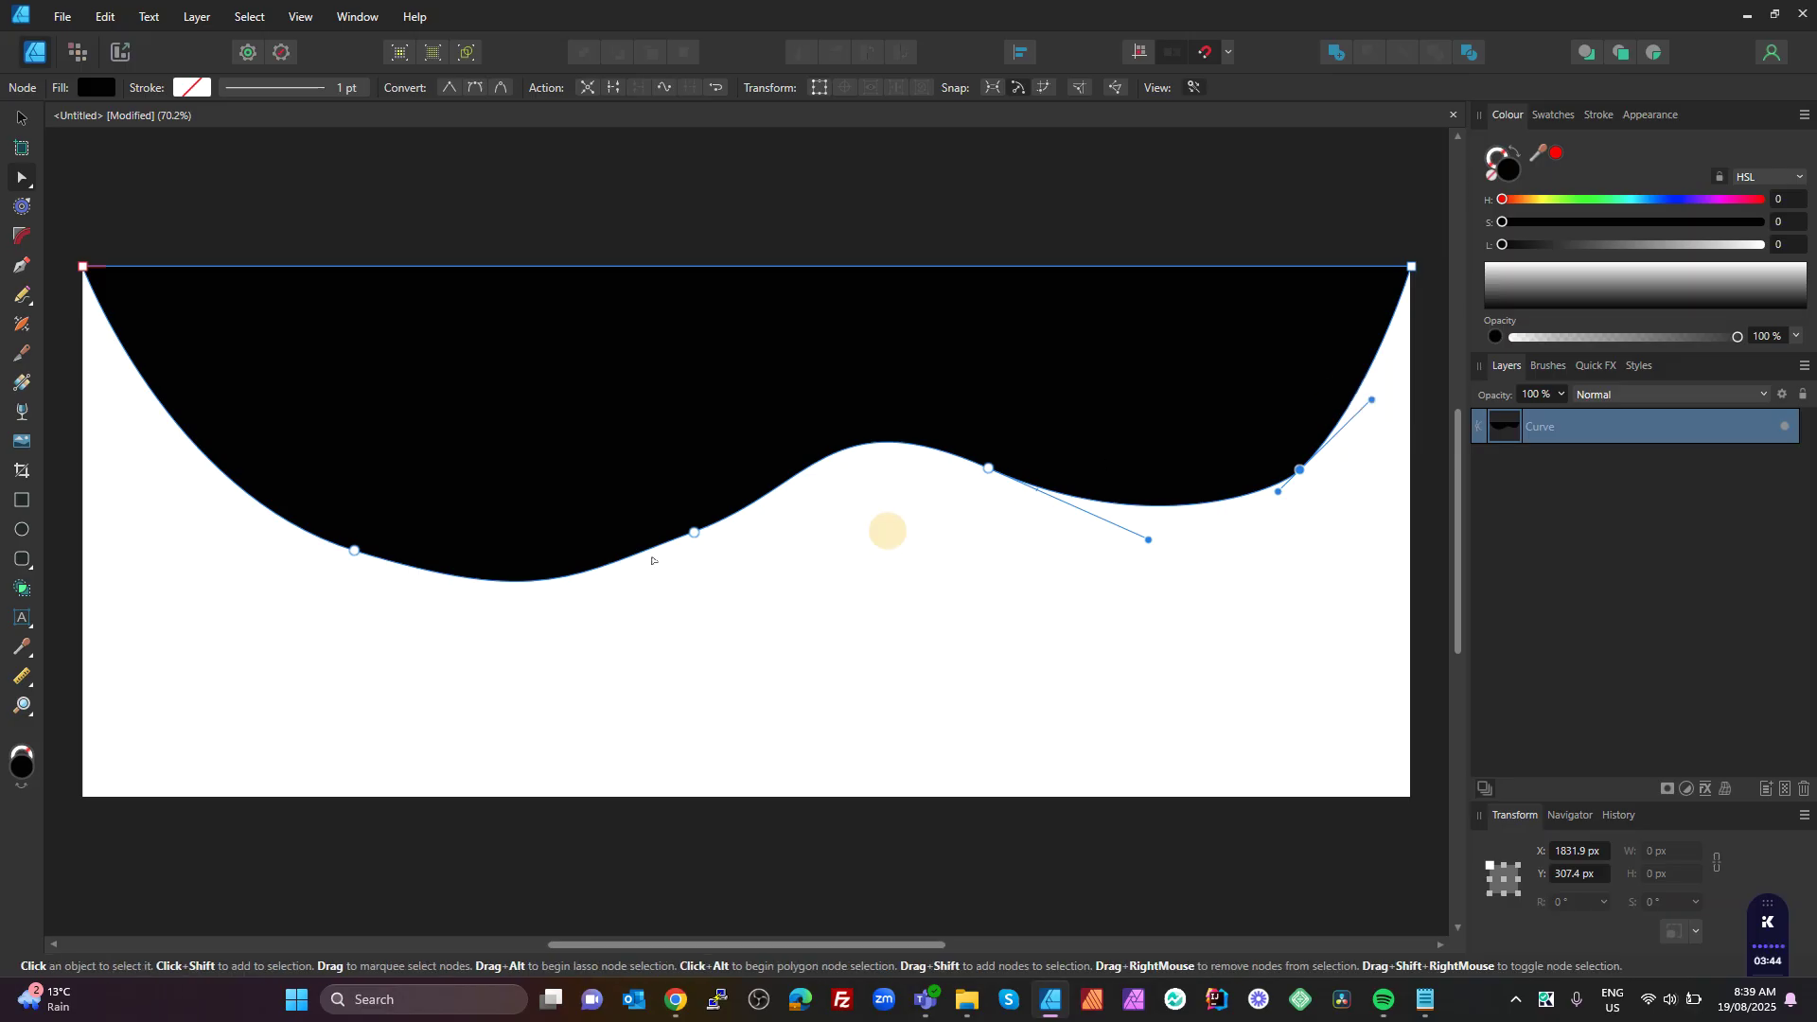
drag(354, 550, 312, 532)
drag(694, 532, 651, 514)
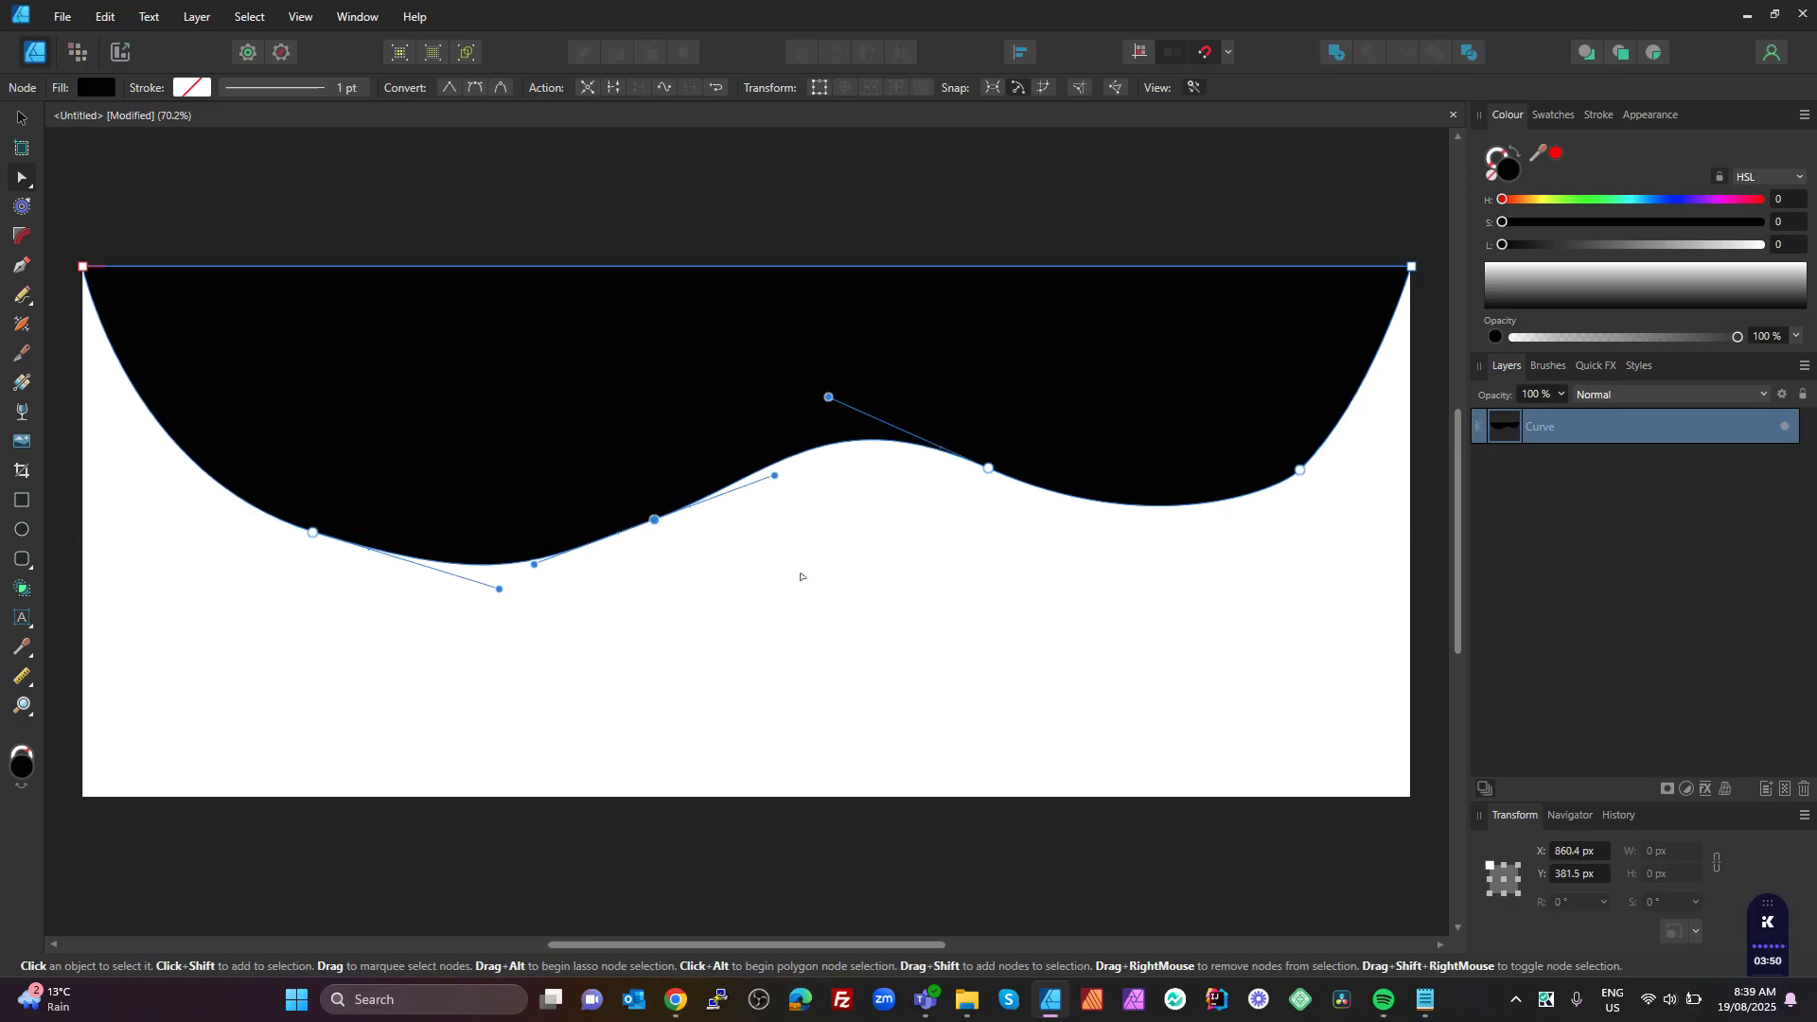
- Select the finished curve and export it as SVG with the area Selection Only, saved as shape1 in Downloads
click(21, 117)
click(656, 422)
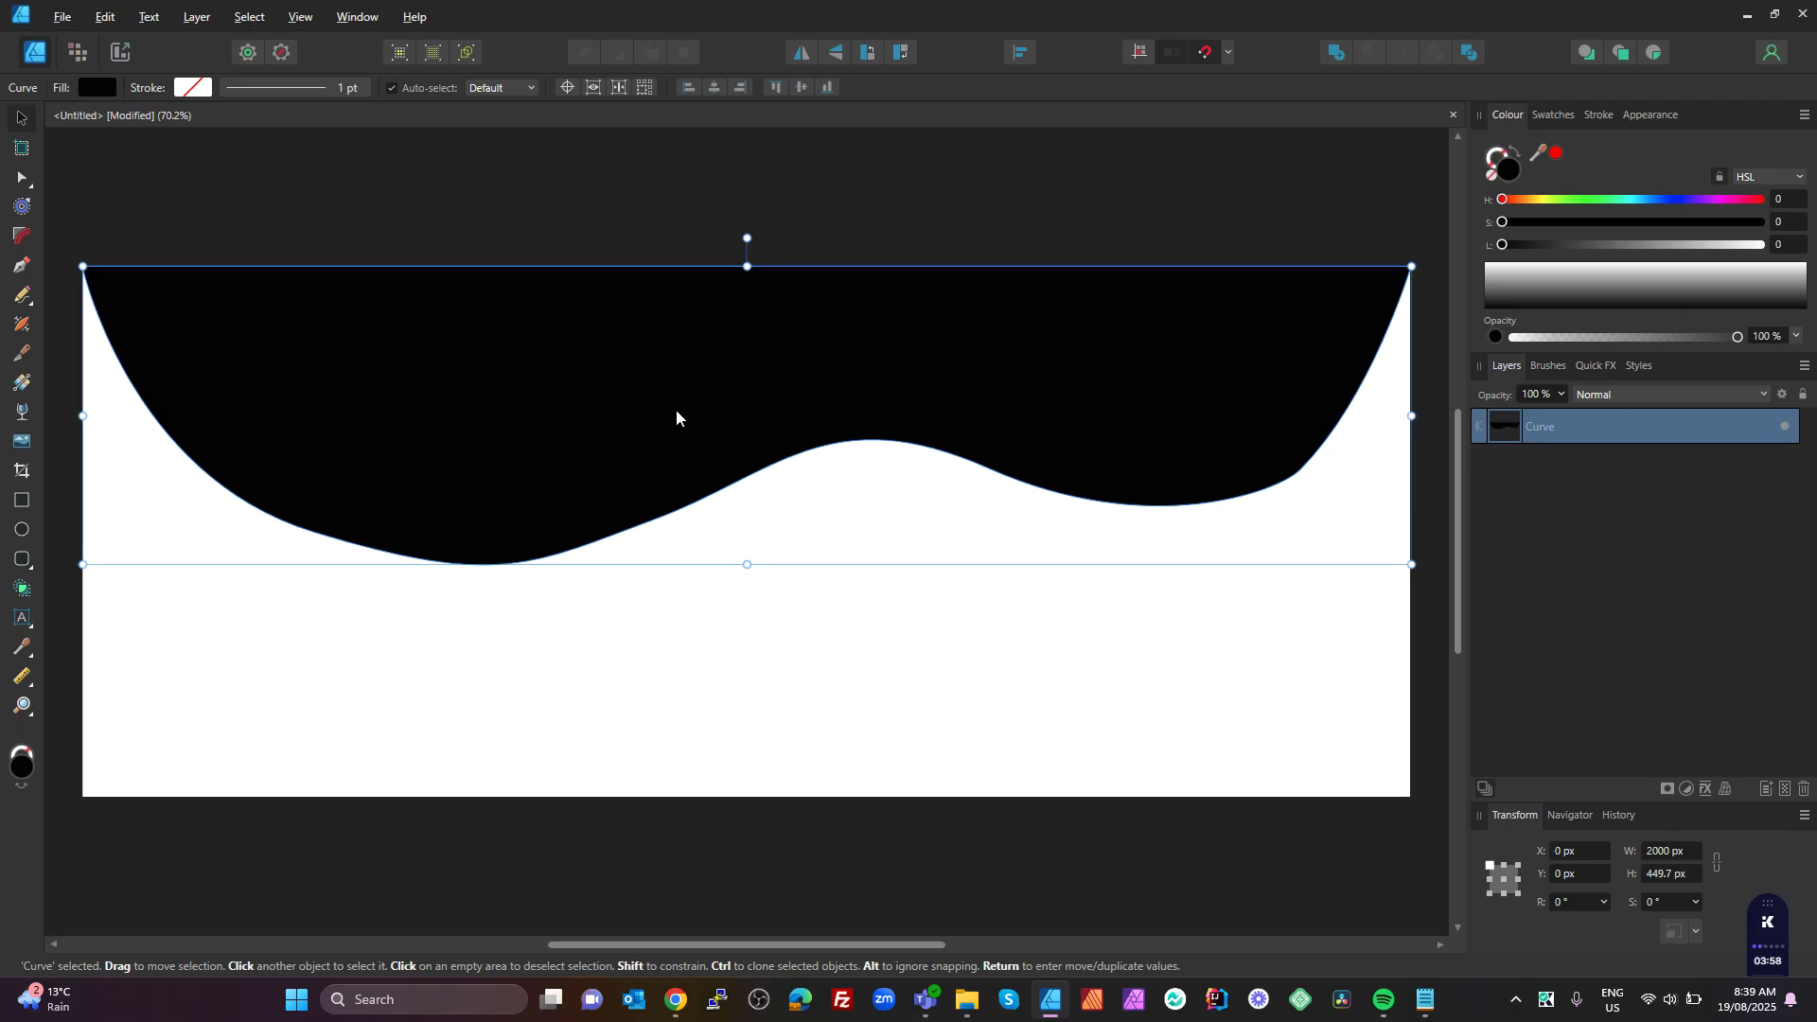
key(ctrl+alt+shift+s)
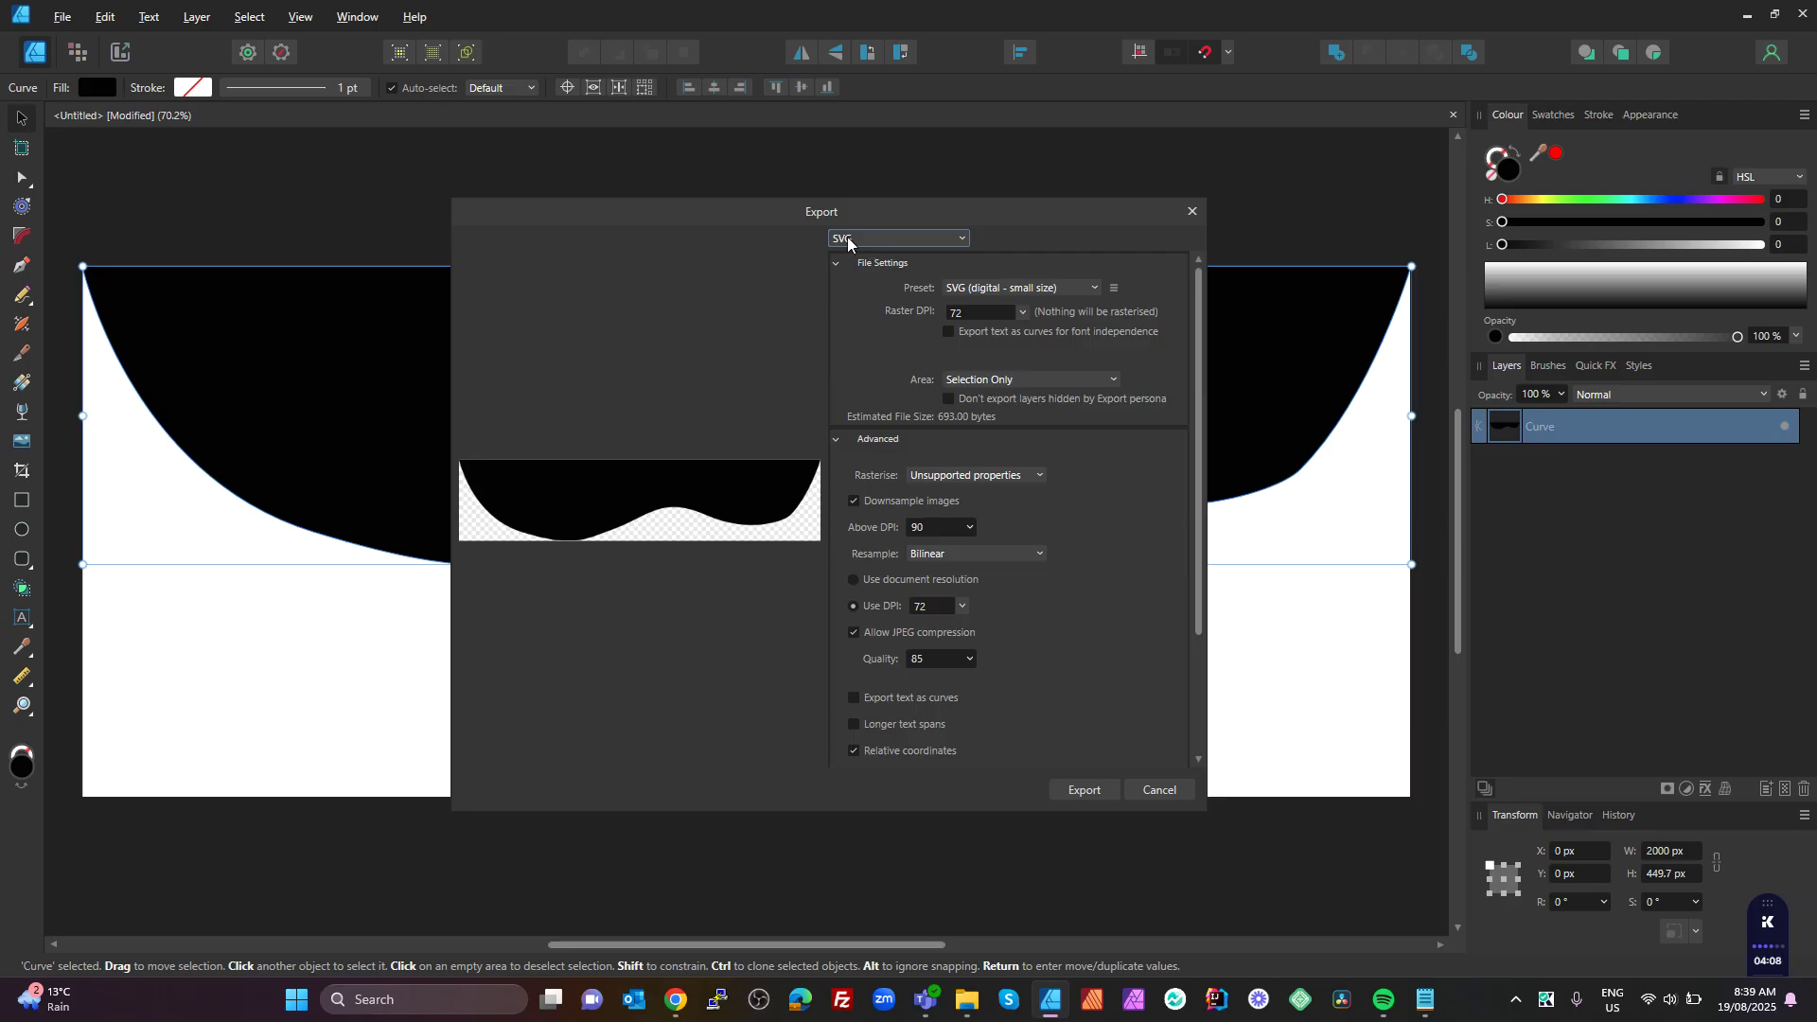
click(1032, 374)
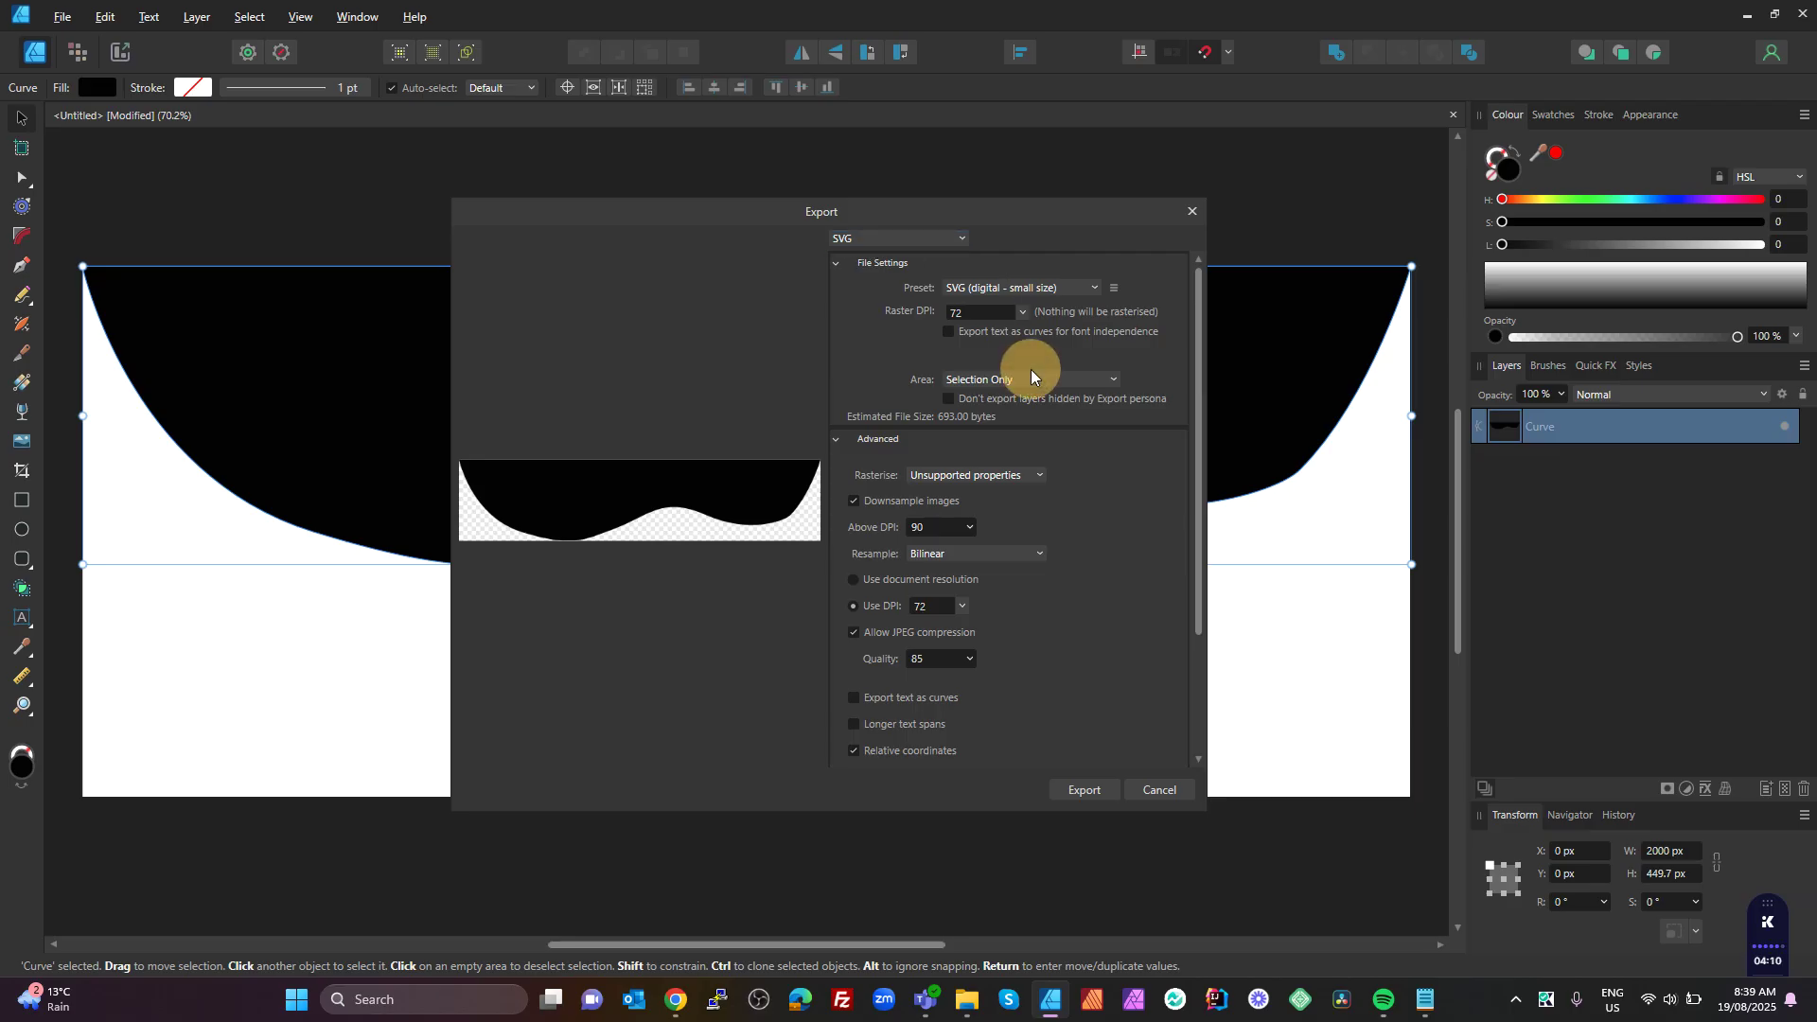
click(1029, 378)
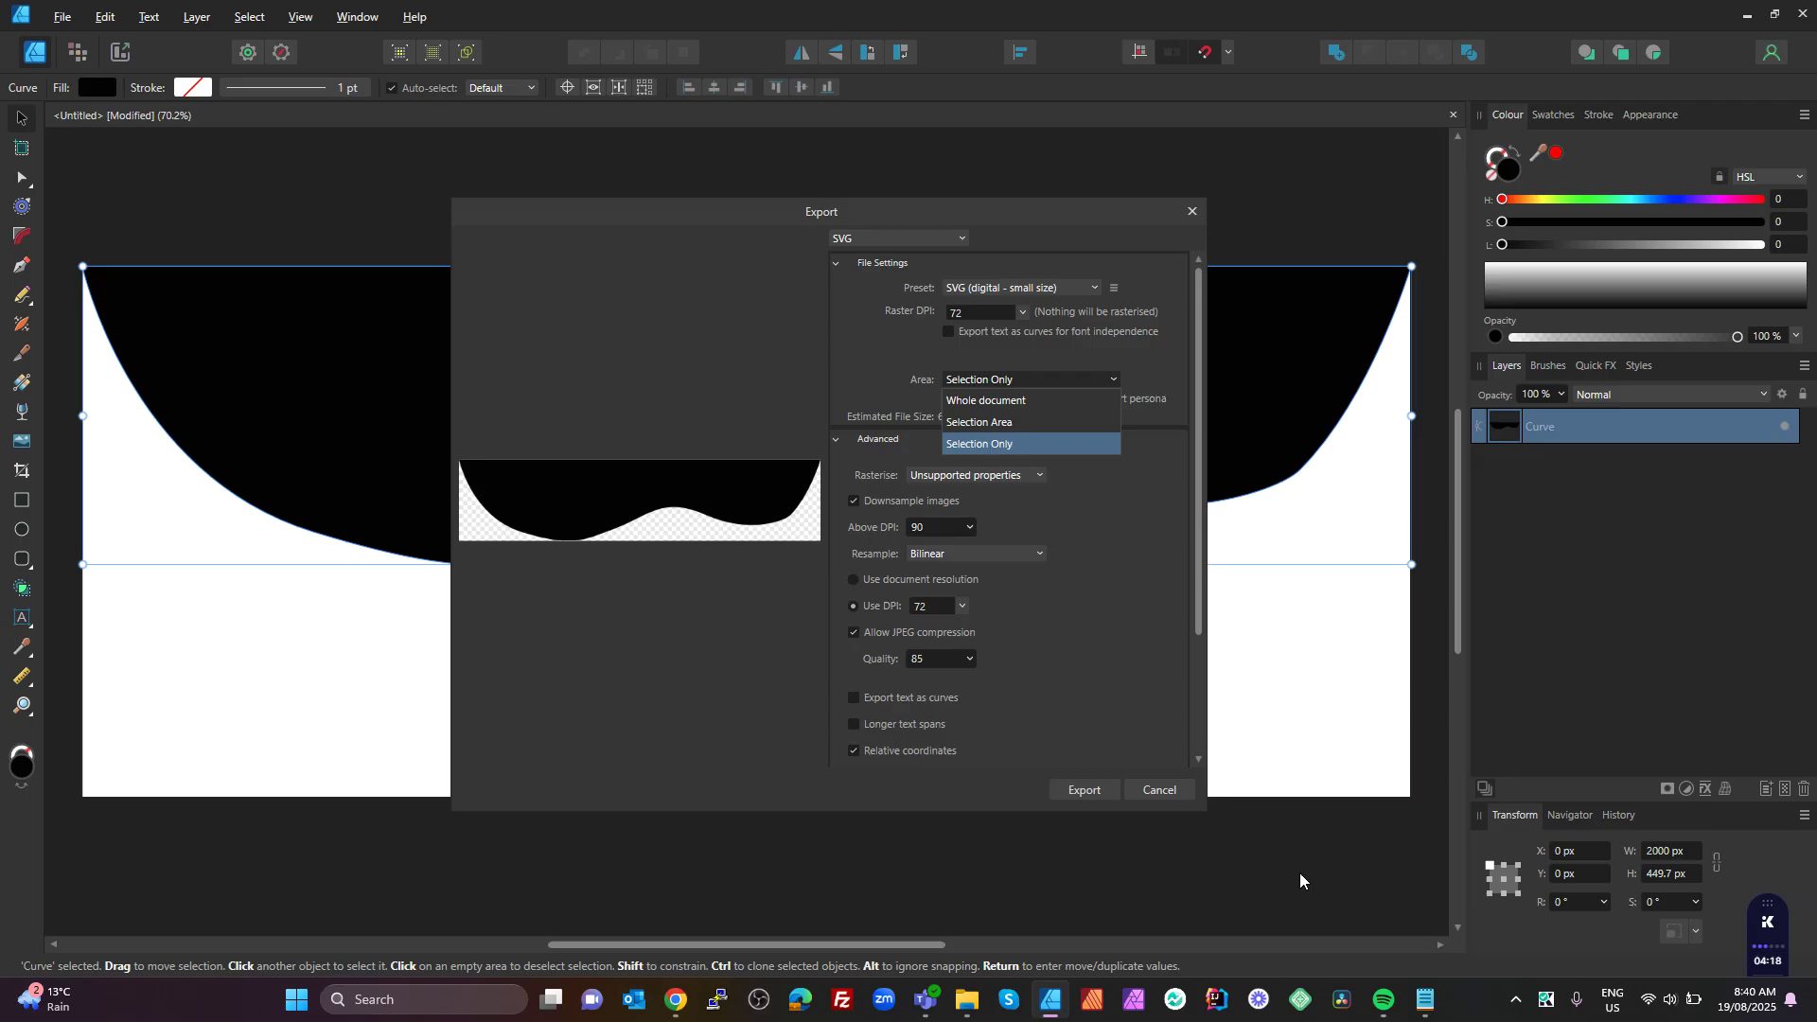
click(1085, 803)
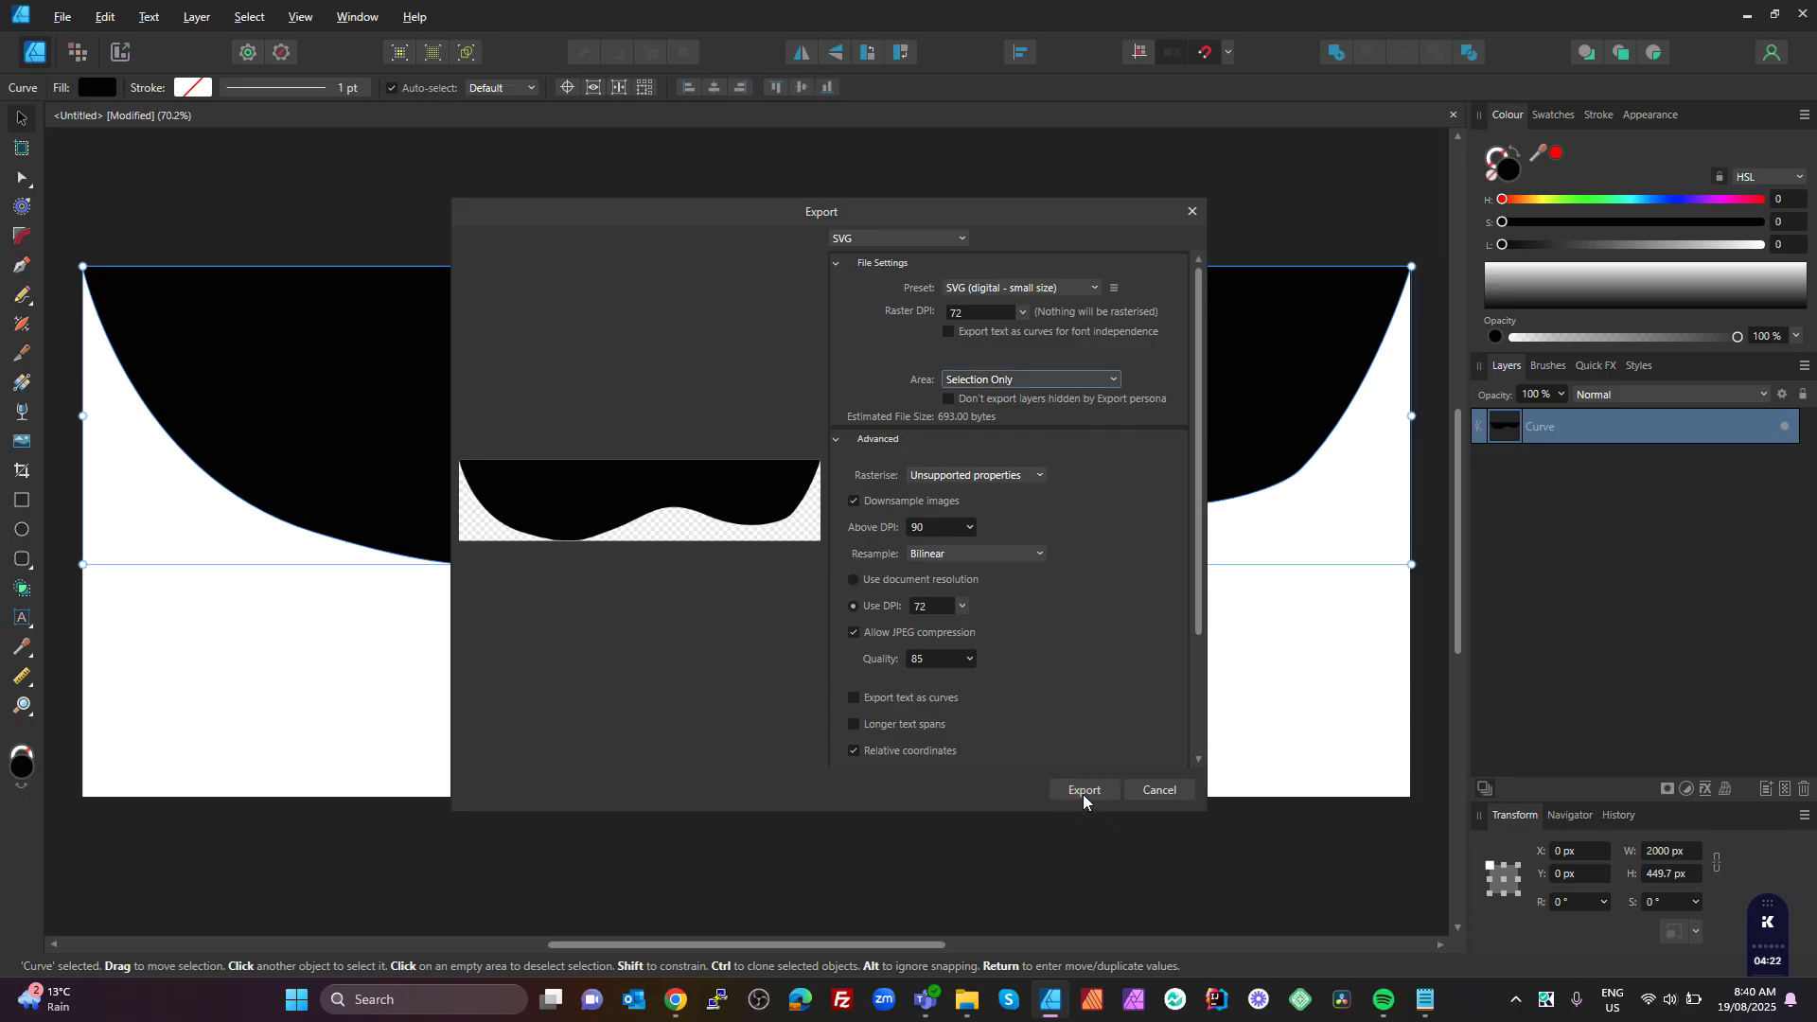
click(1085, 792)
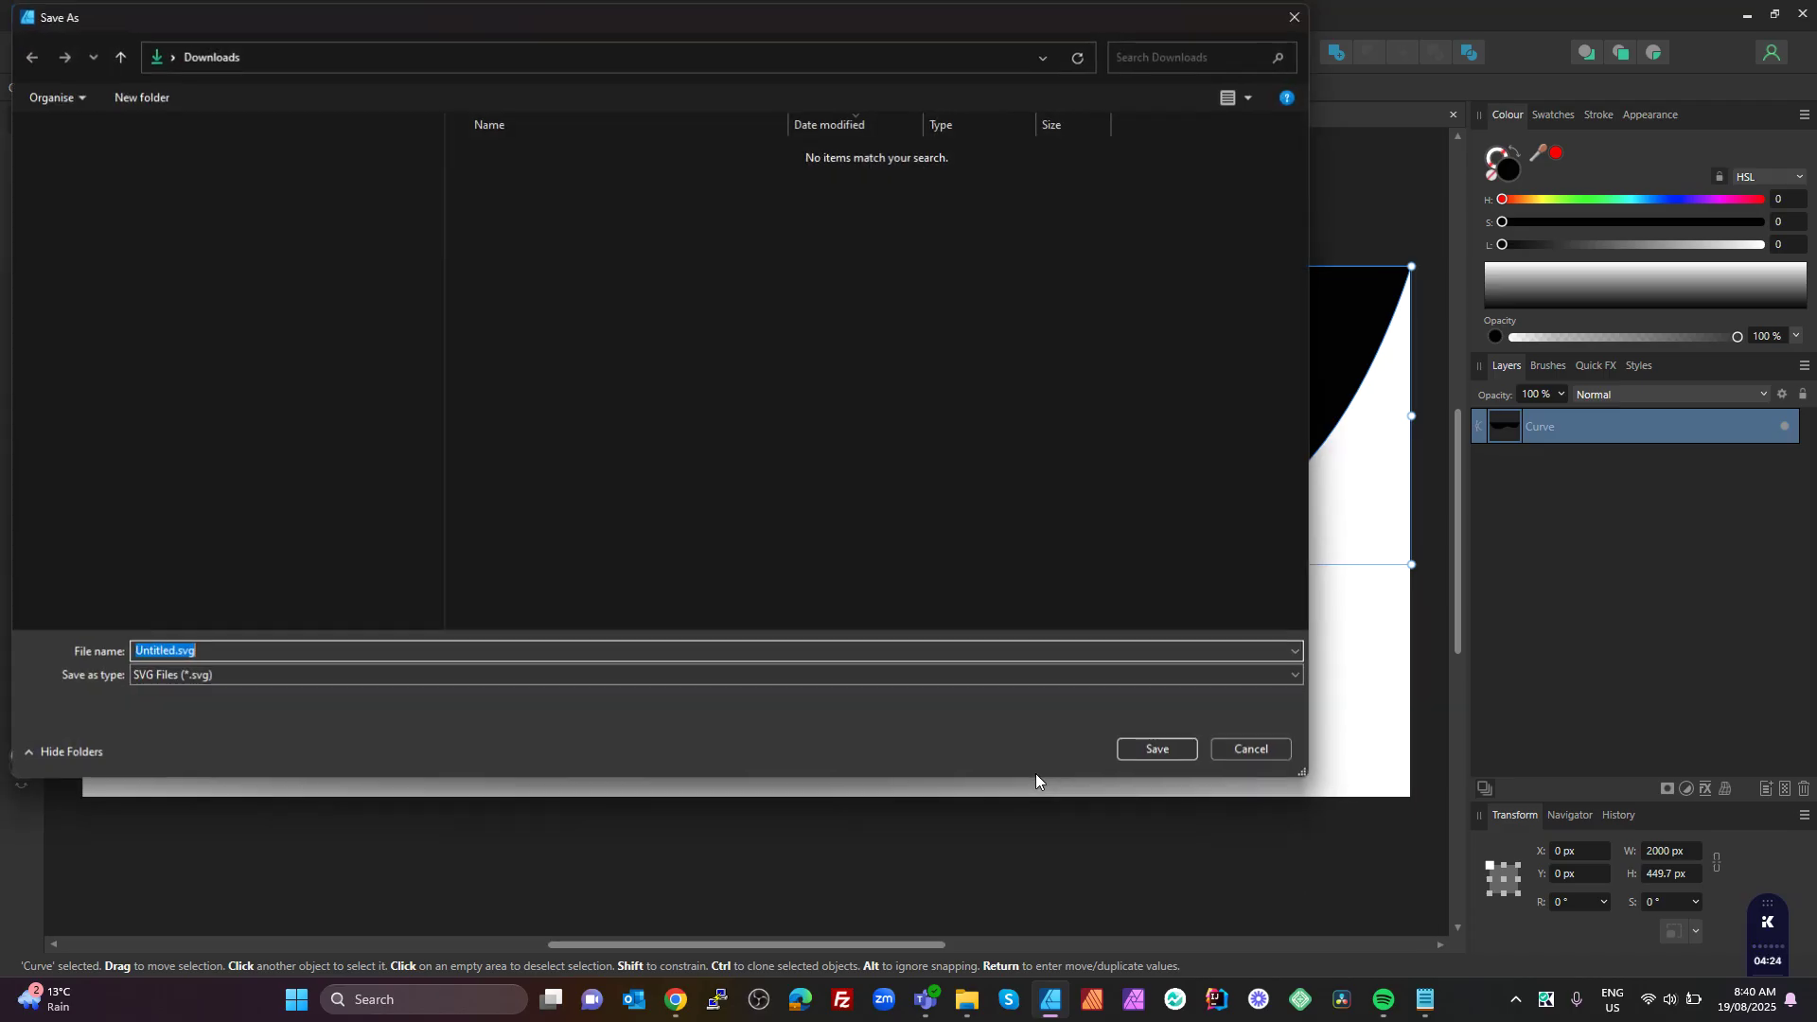
text(shape1)
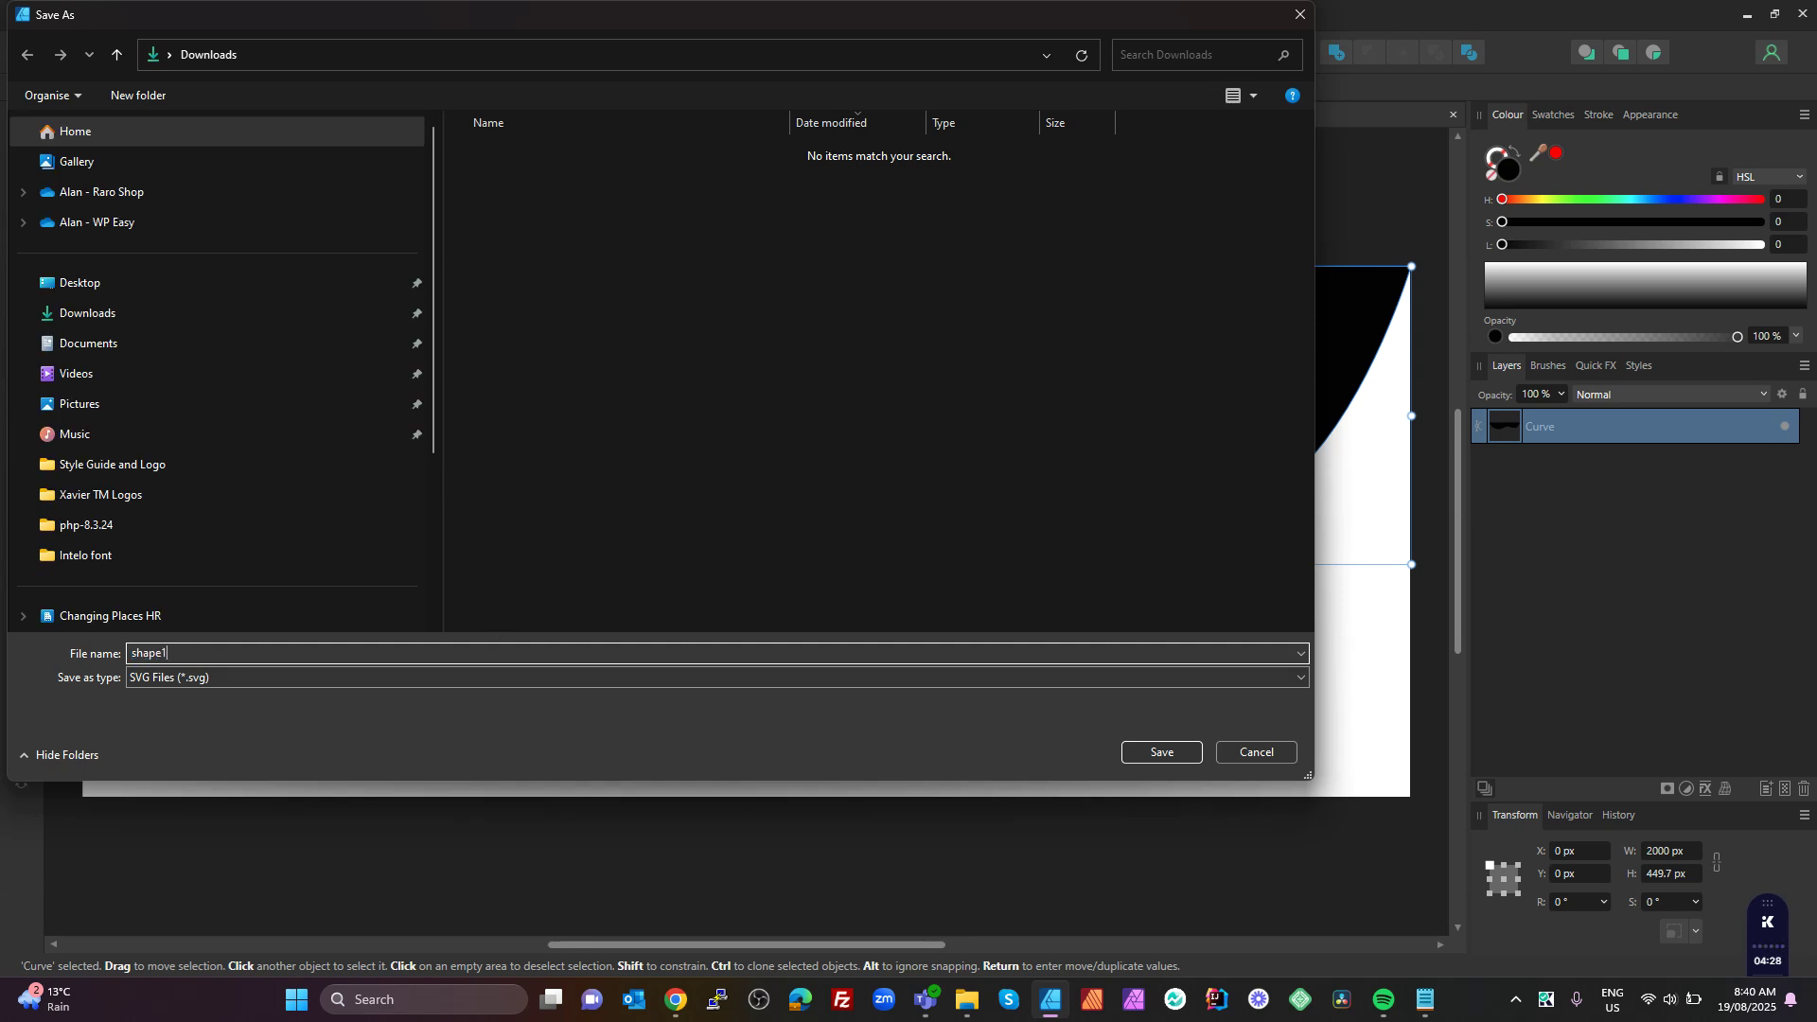
click(1147, 759)
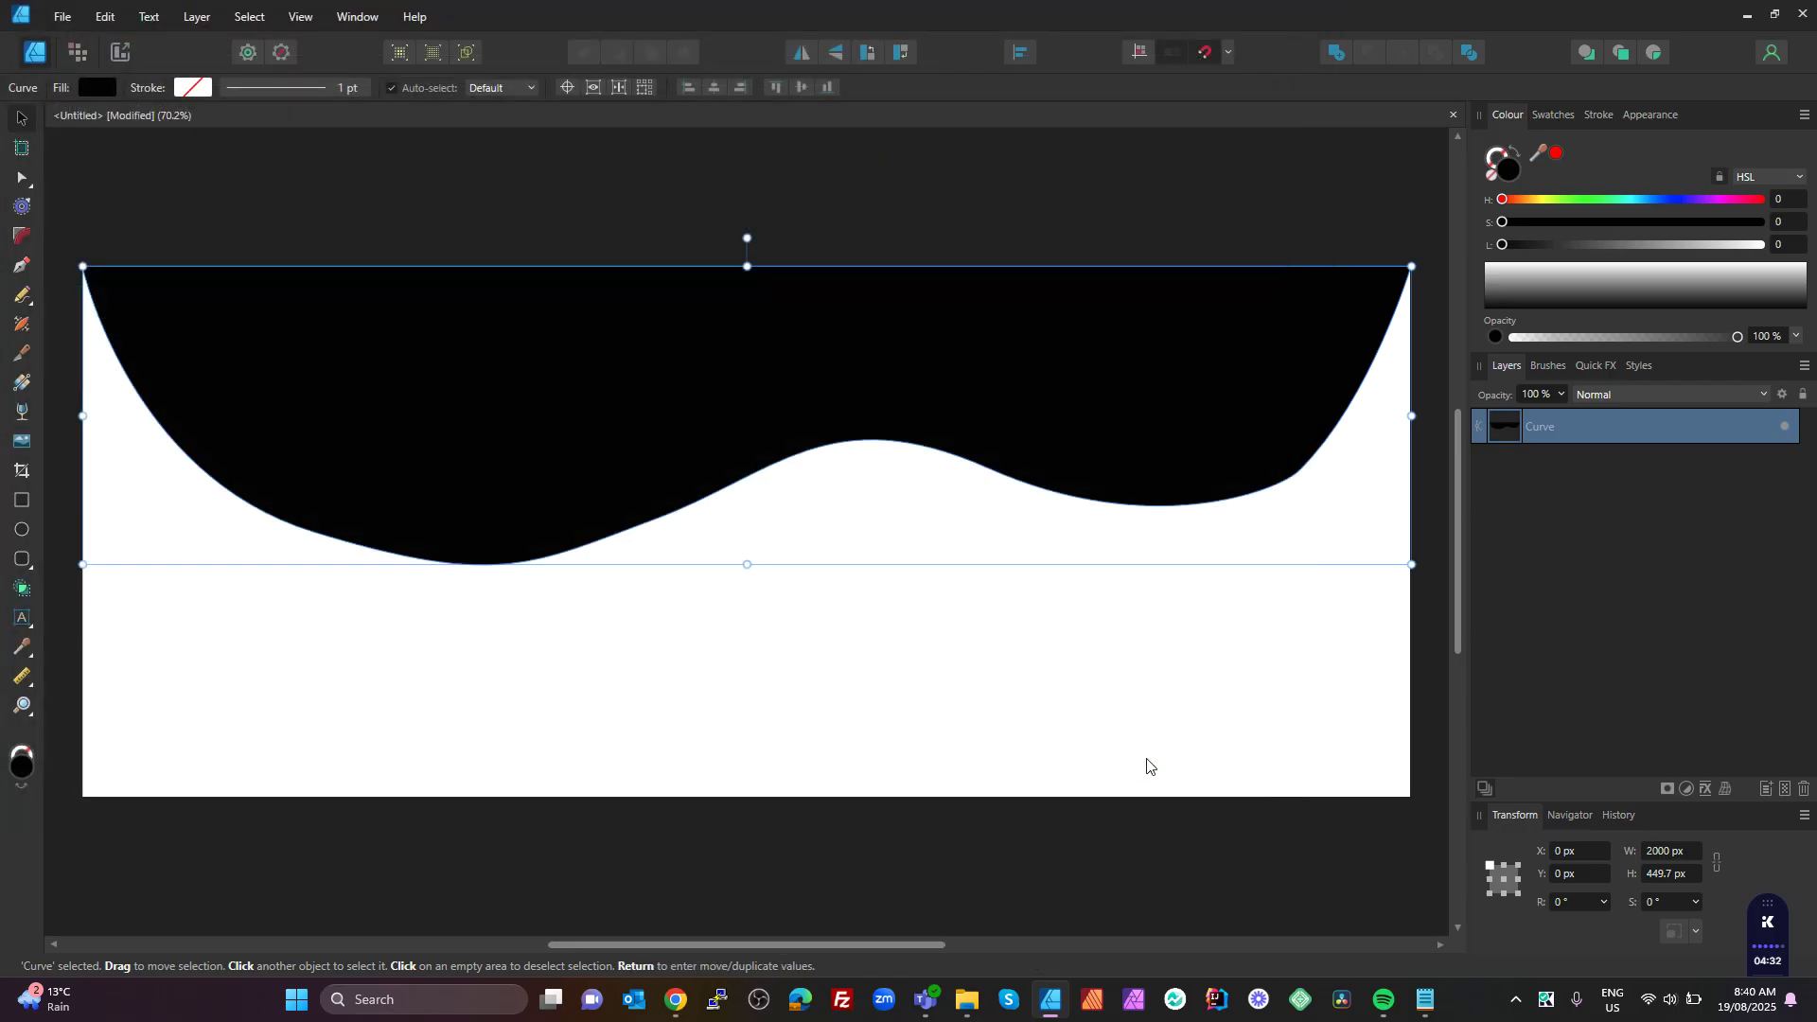
- Switch to Chrome and open a new browser tab
click(675, 999)
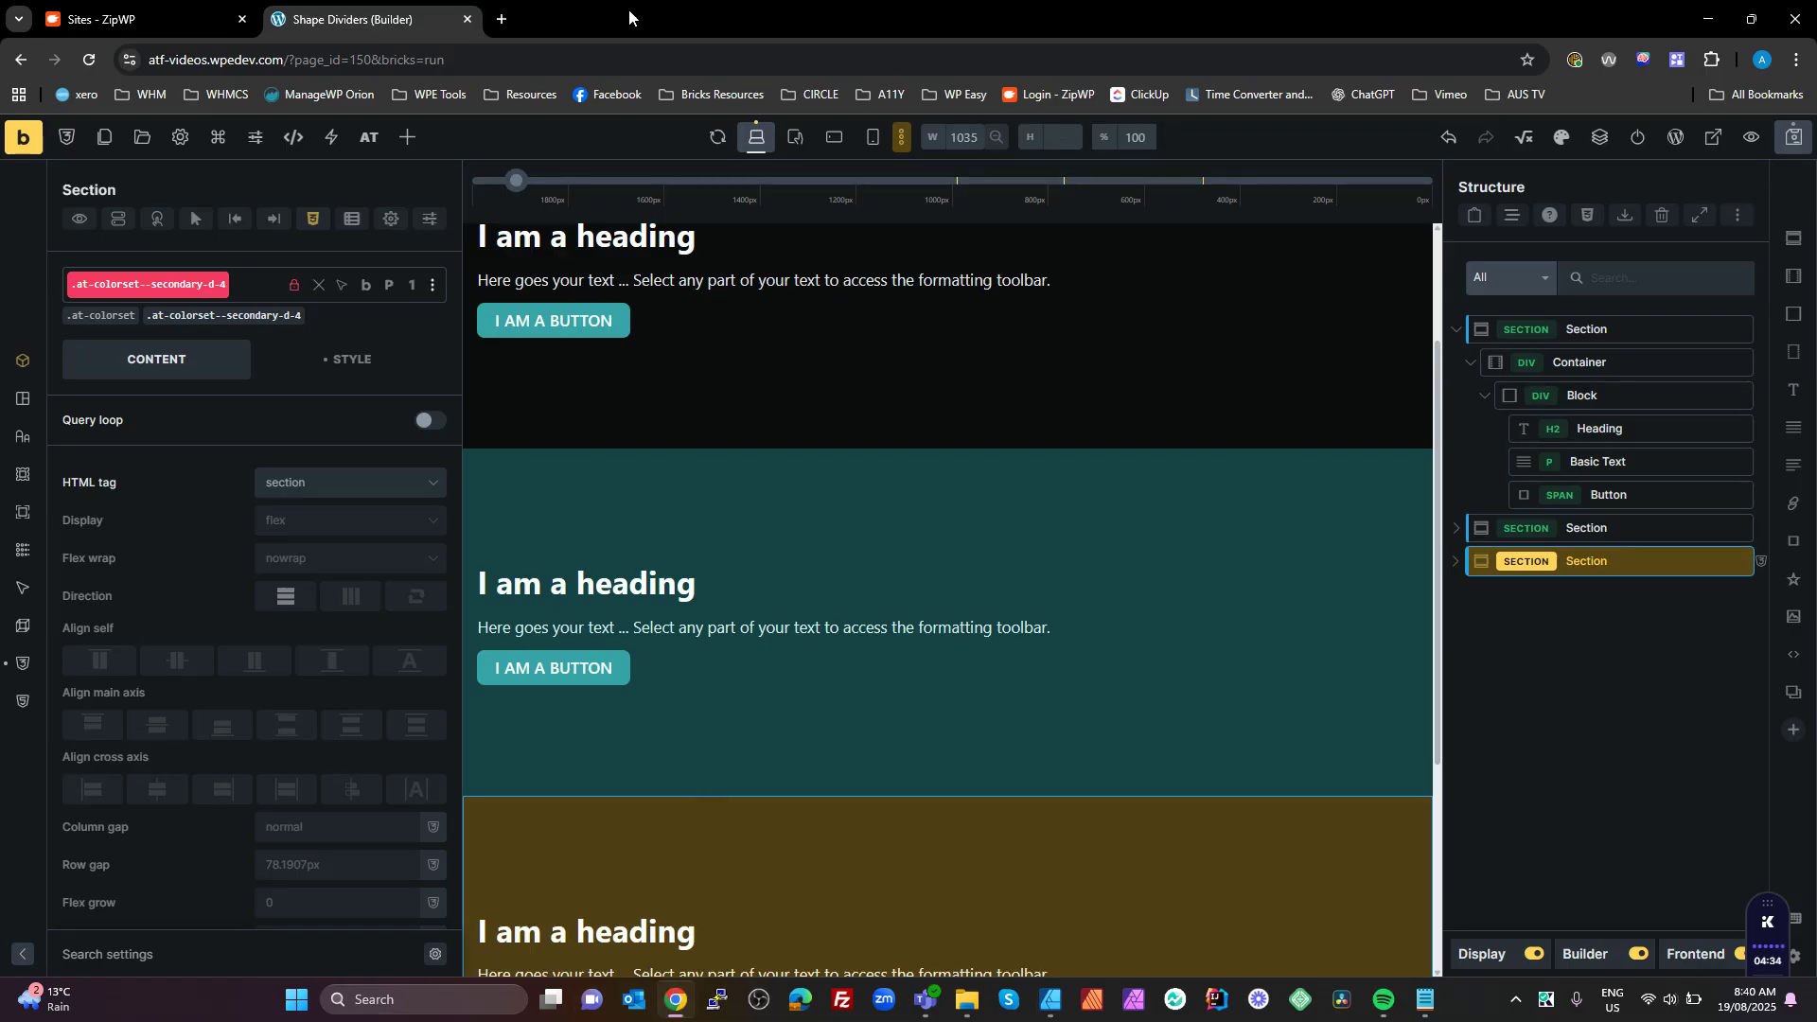
click(502, 19)
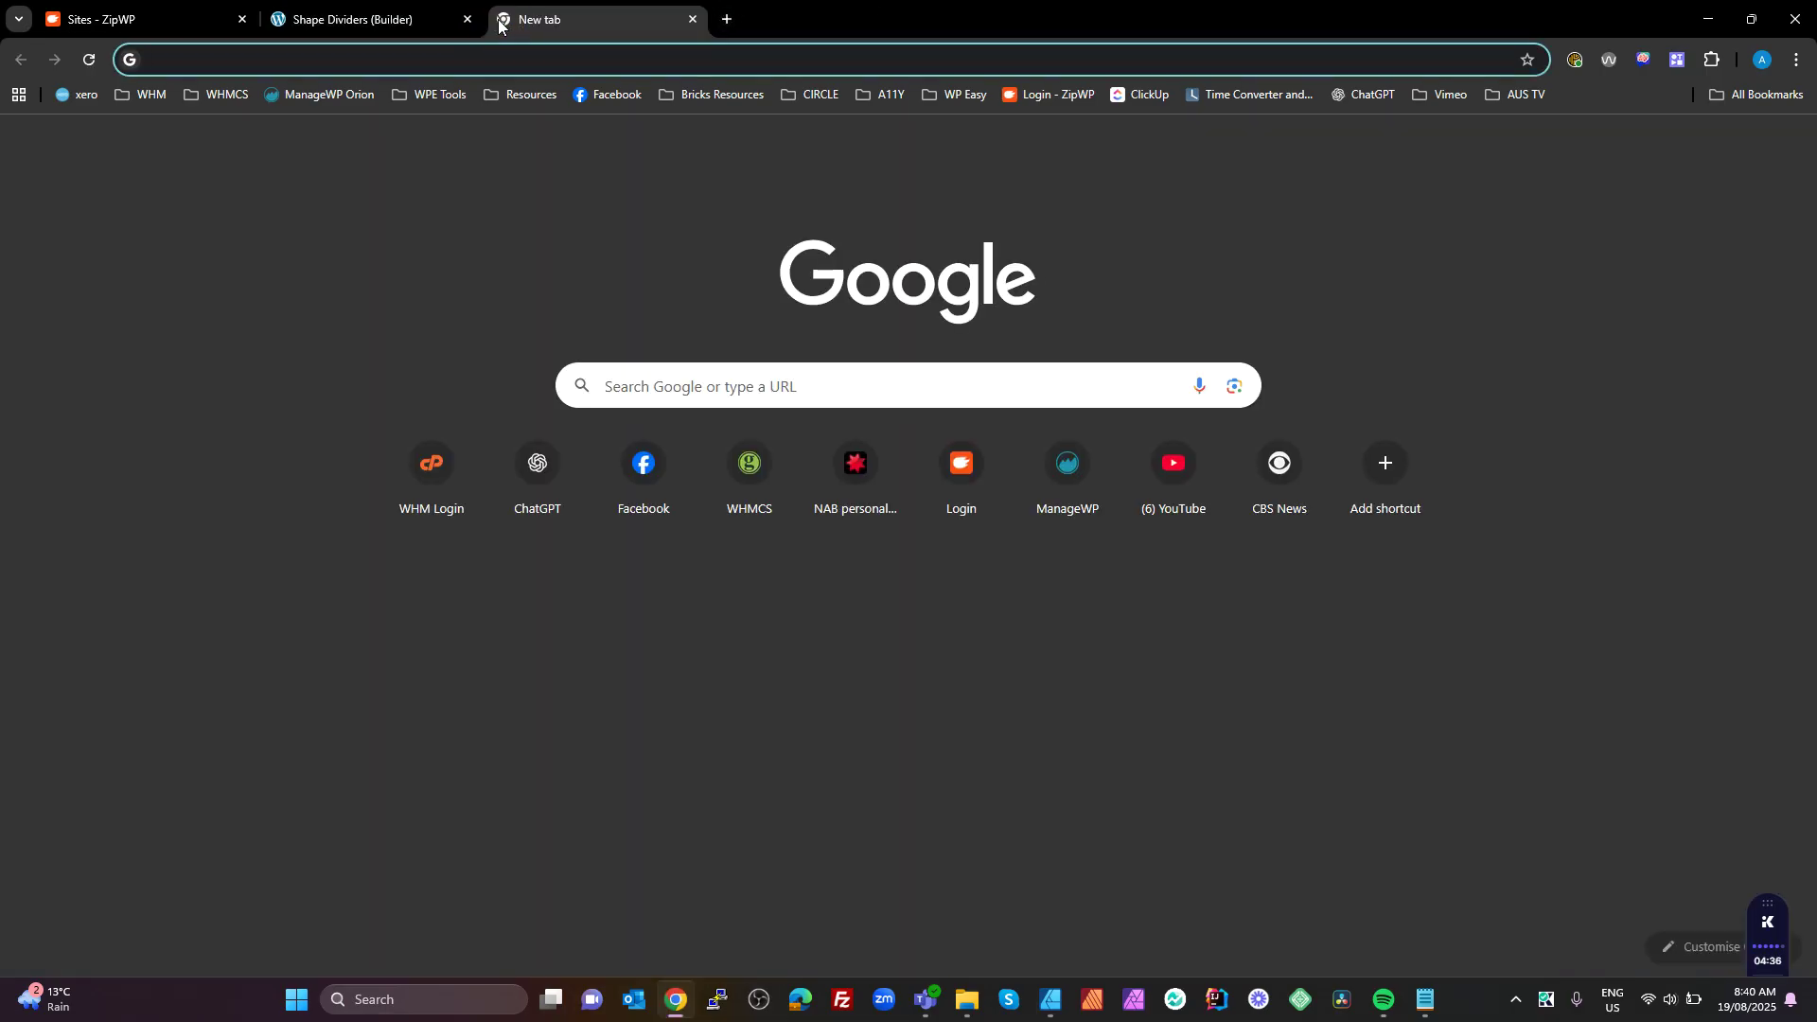
text(os)
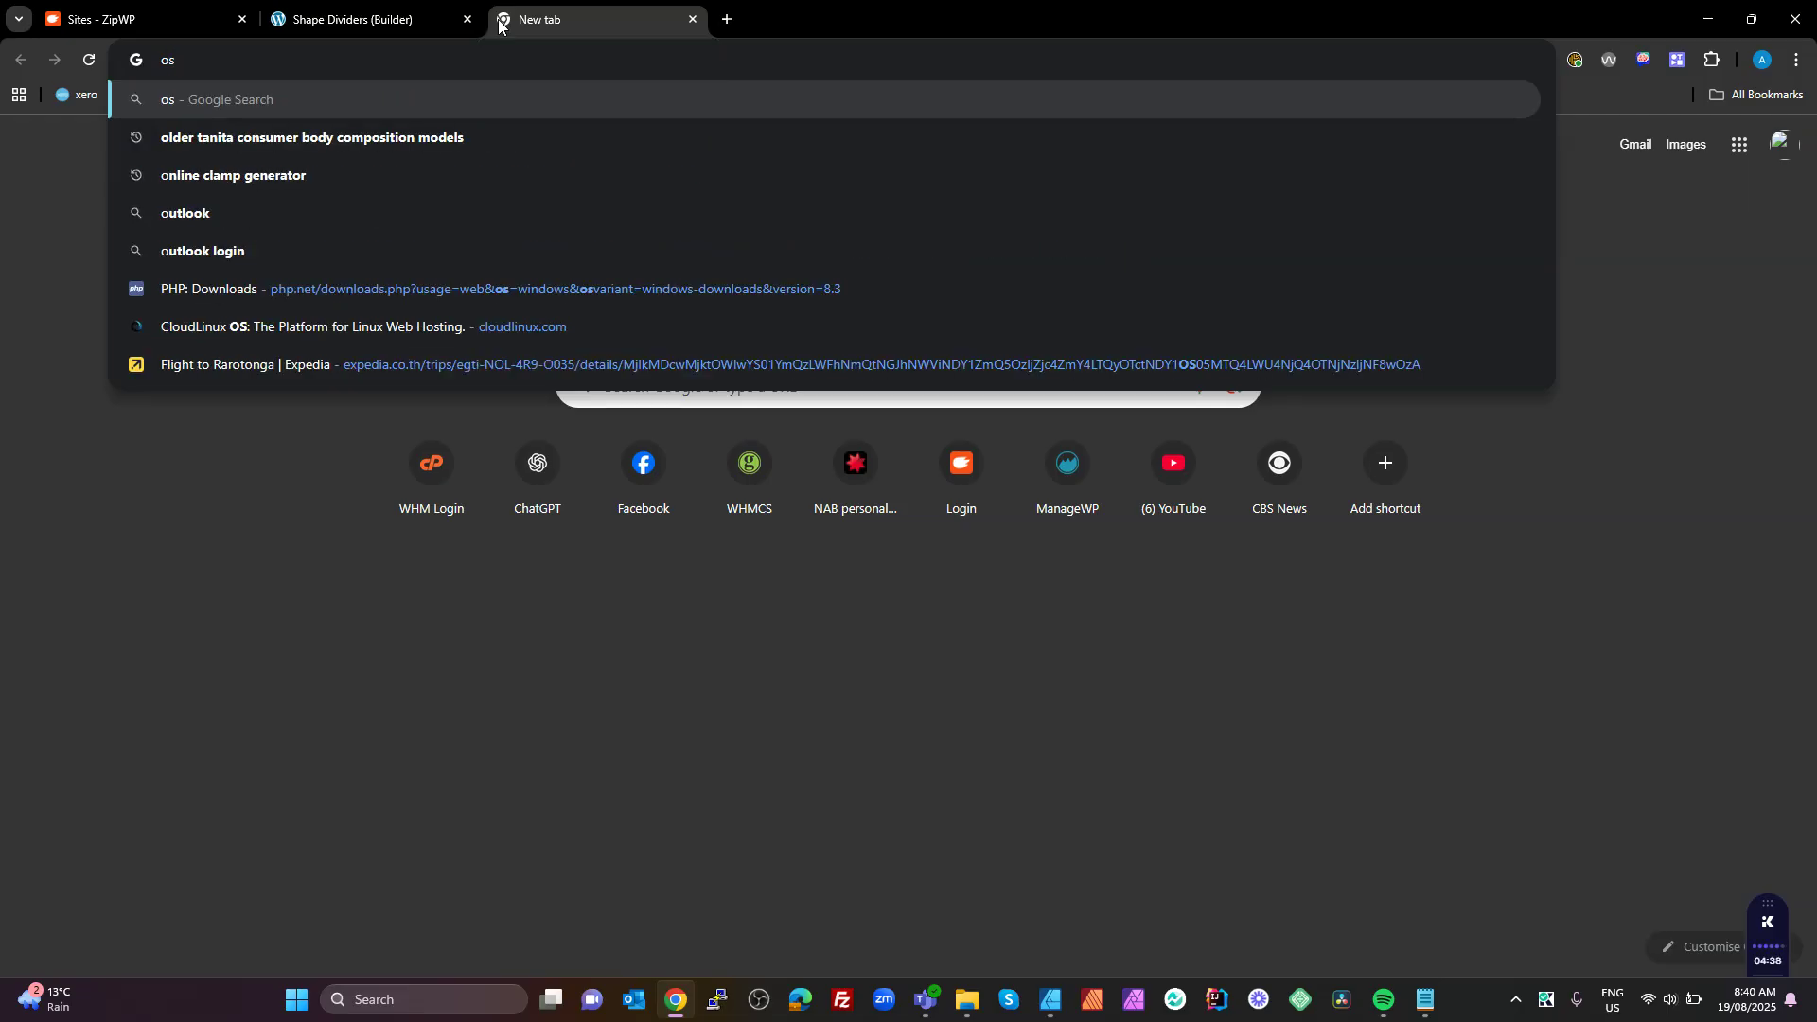
text(vg)
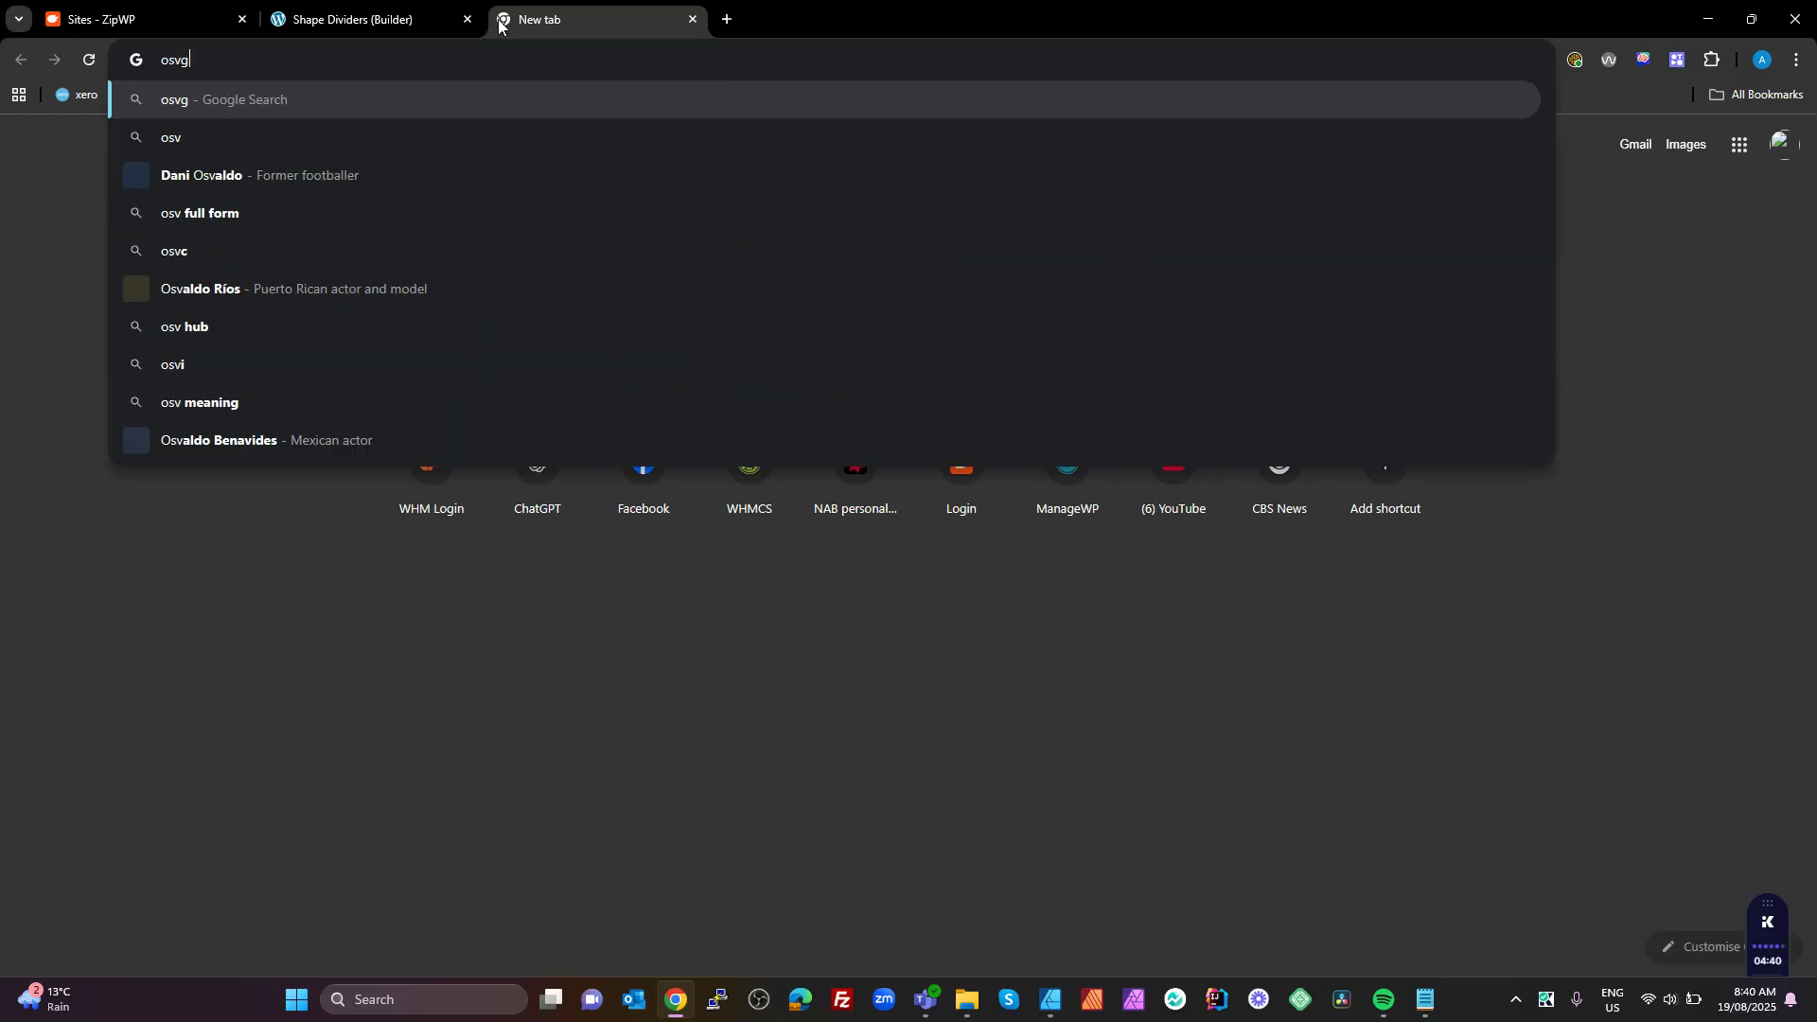
key(BackSpace)
key(BackSpace)
key(BackSpace)
key(BackSpace)
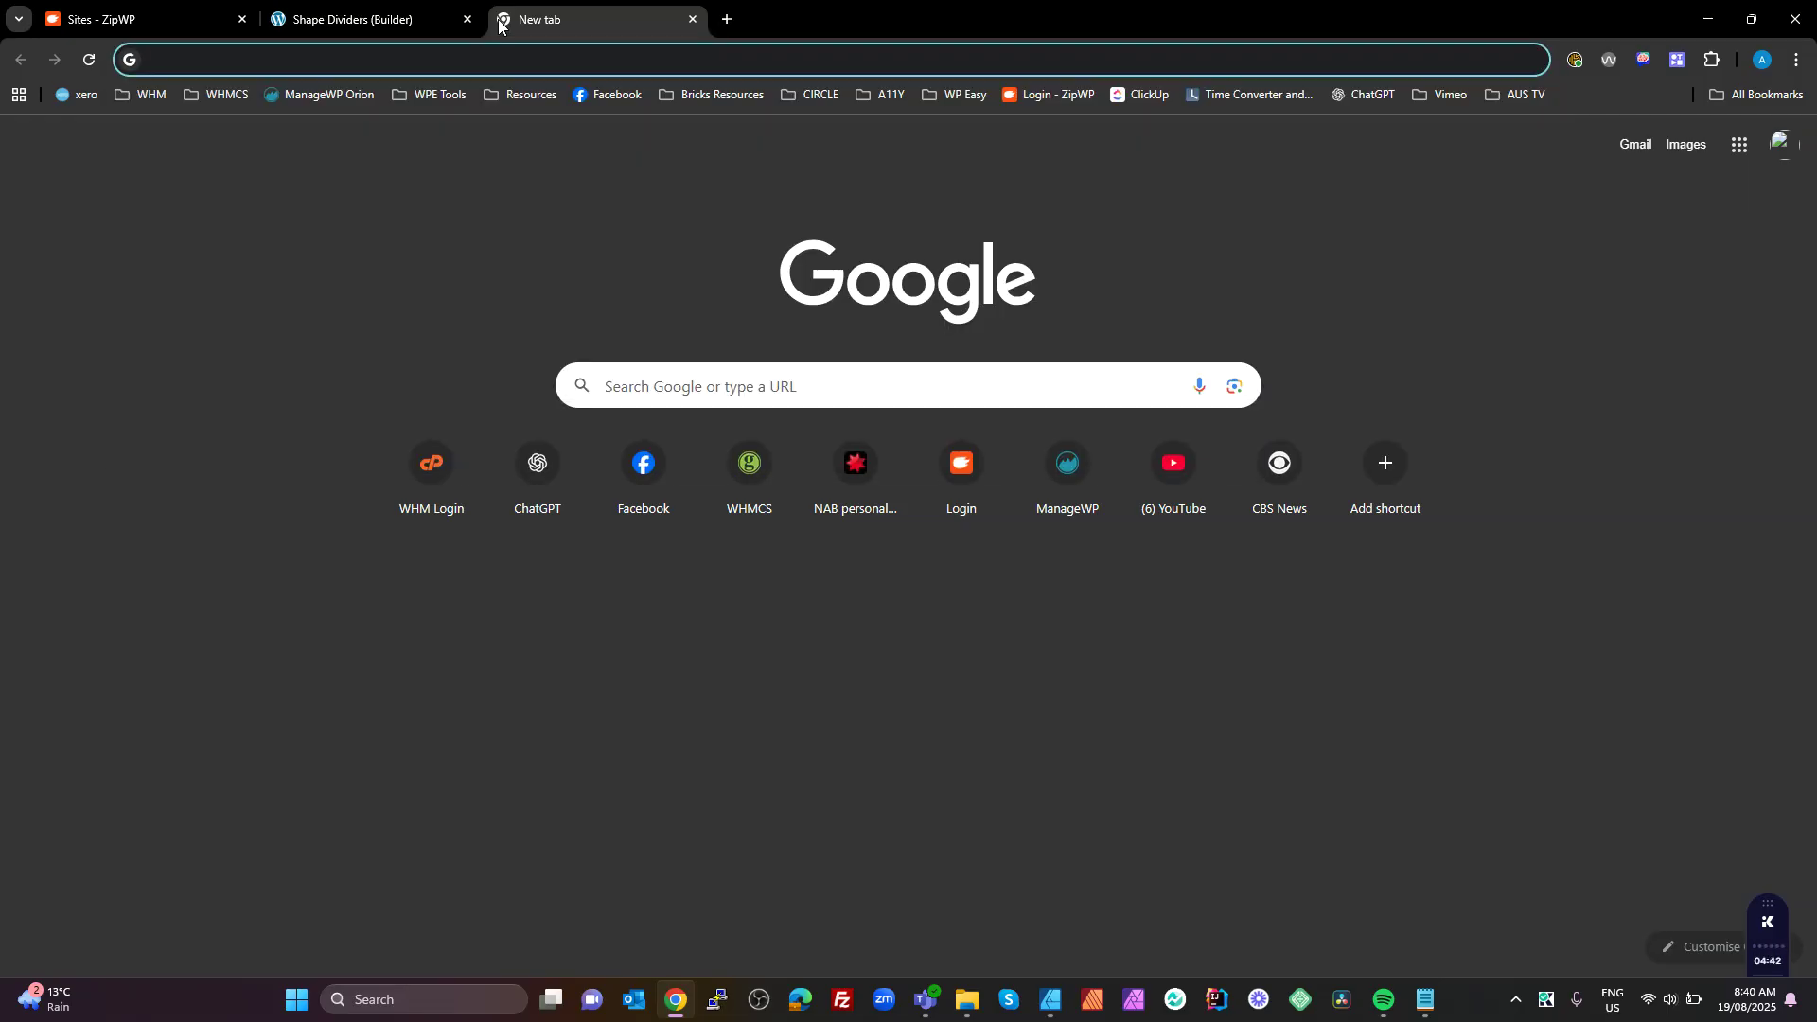
- Open the SVGOMG optimiser web page in the new tab
text(svg)
key(Return)
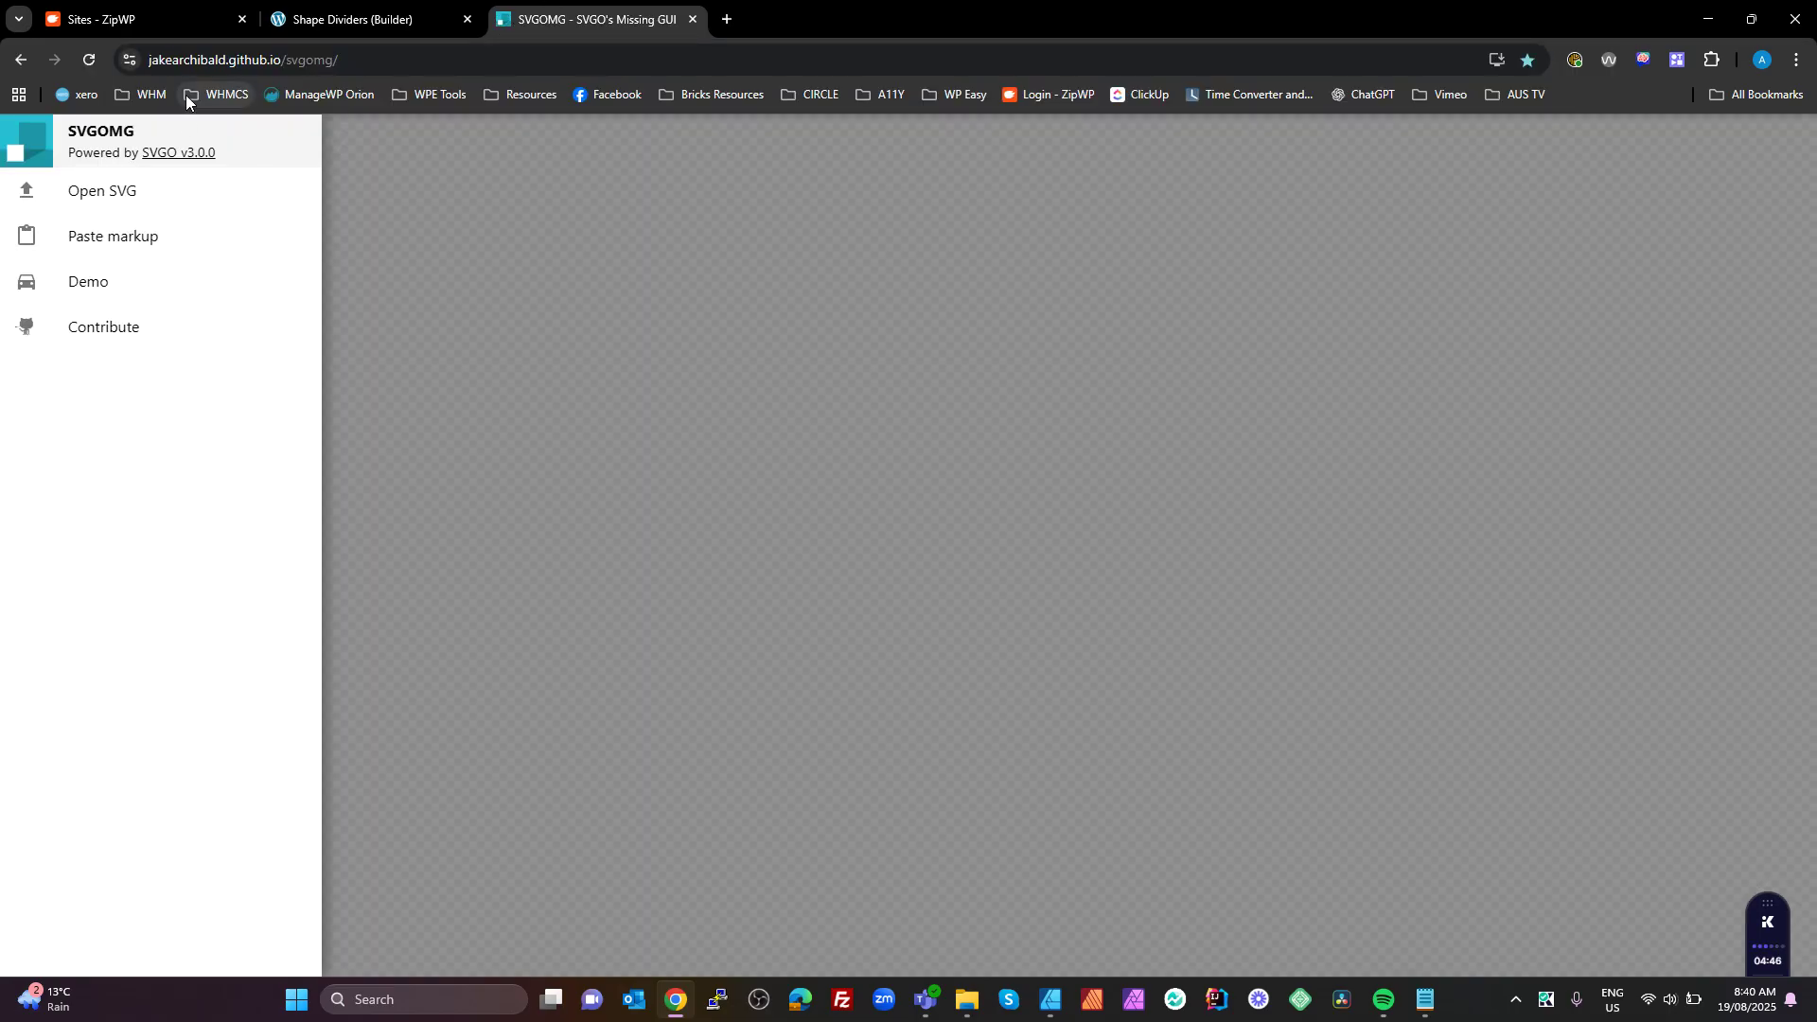
double_click(203, 61)
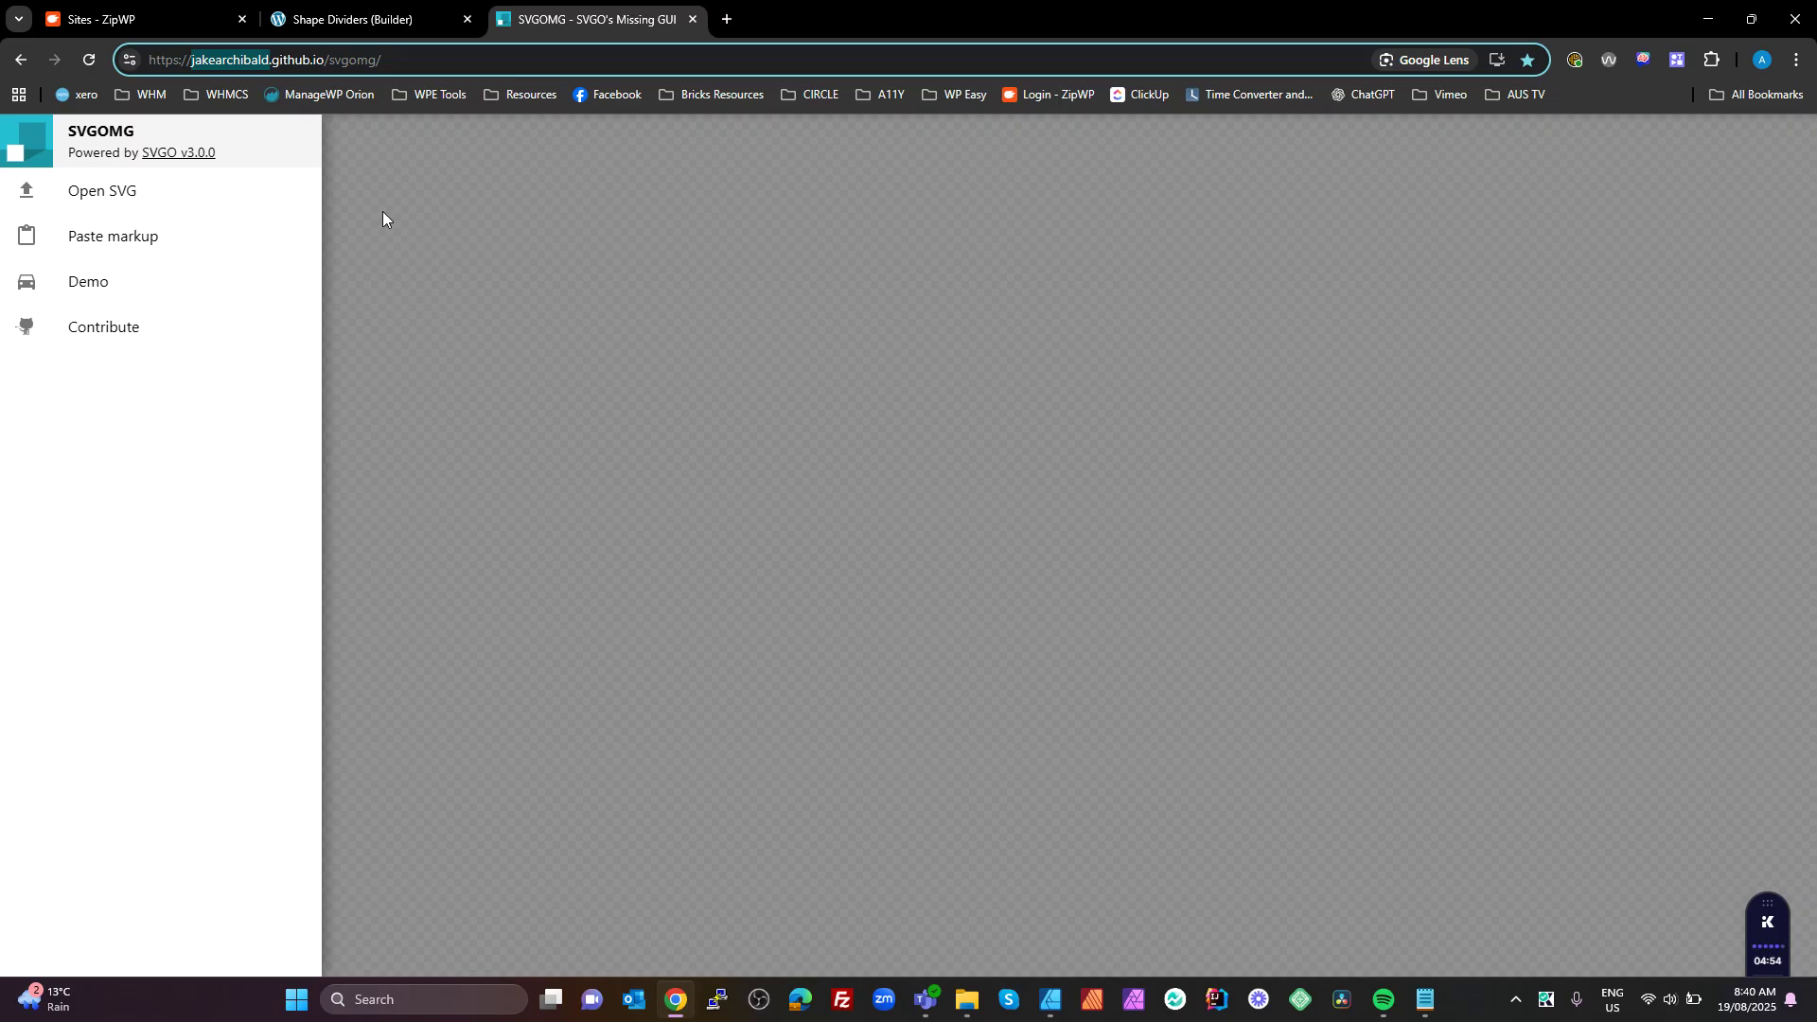
- Load shape1.svg from Downloads into SVGOMG and look through the list of optimisation options
click(90, 193)
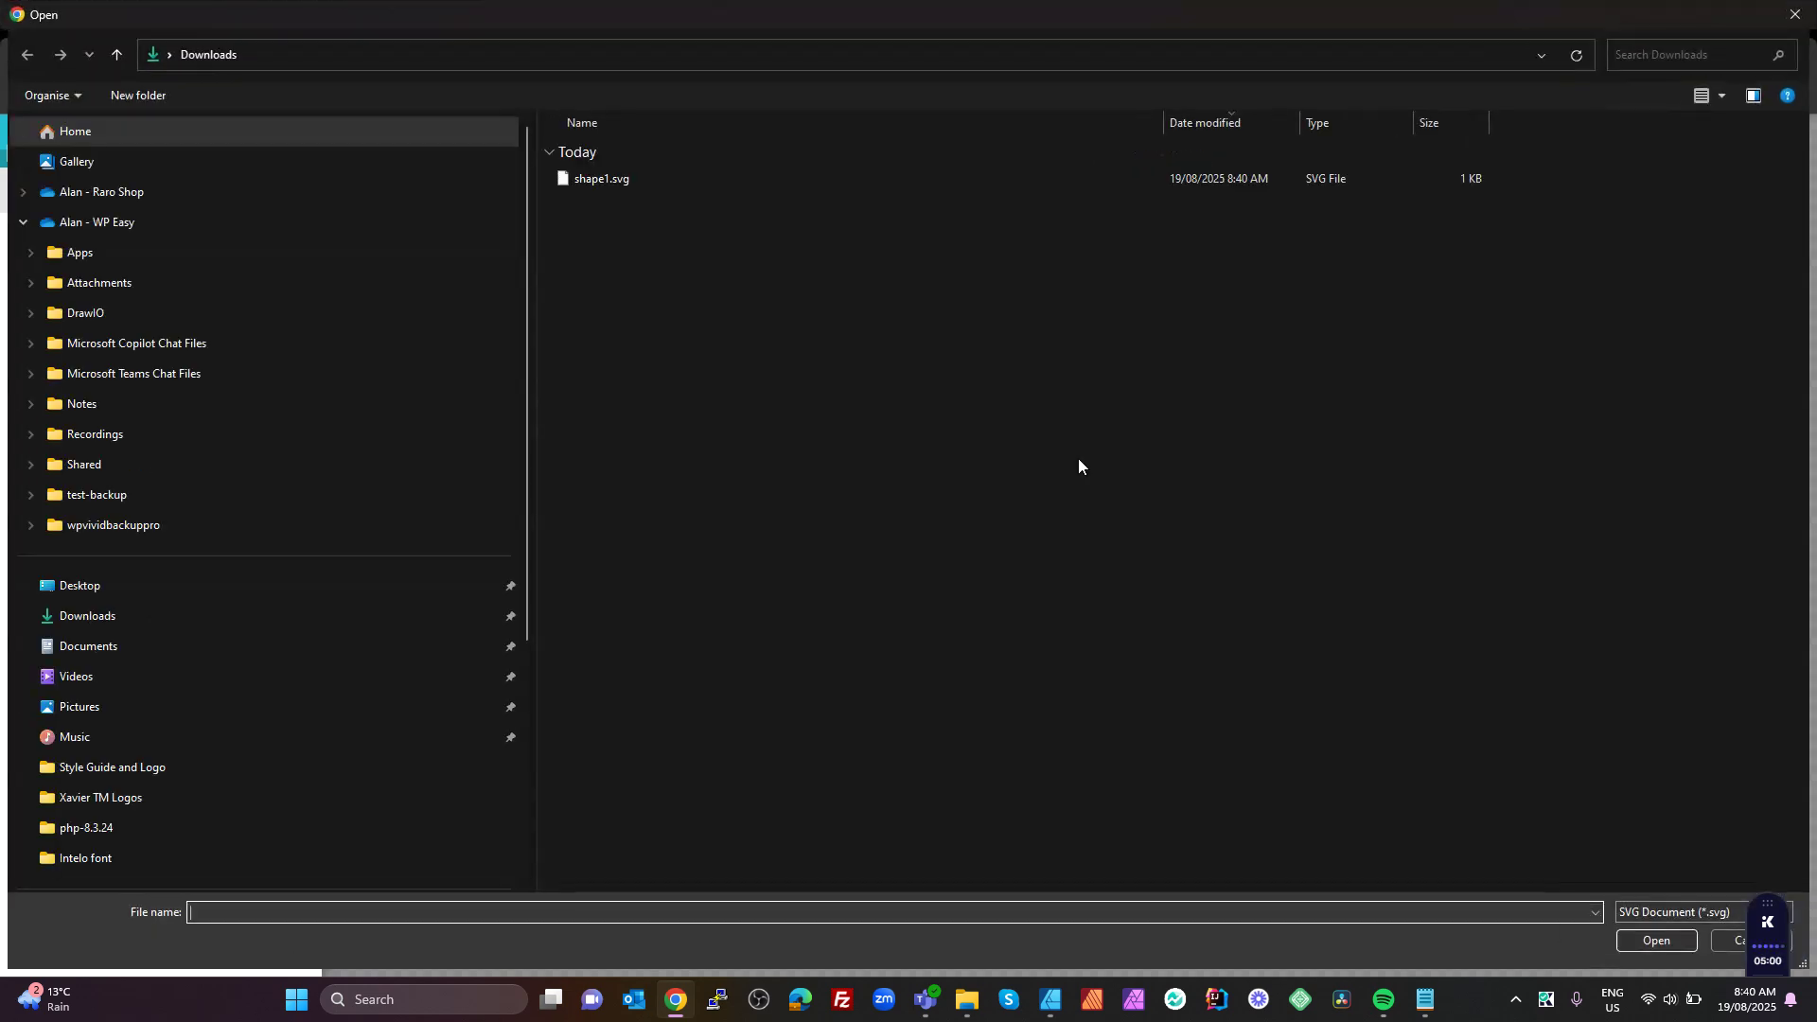
double_click(585, 184)
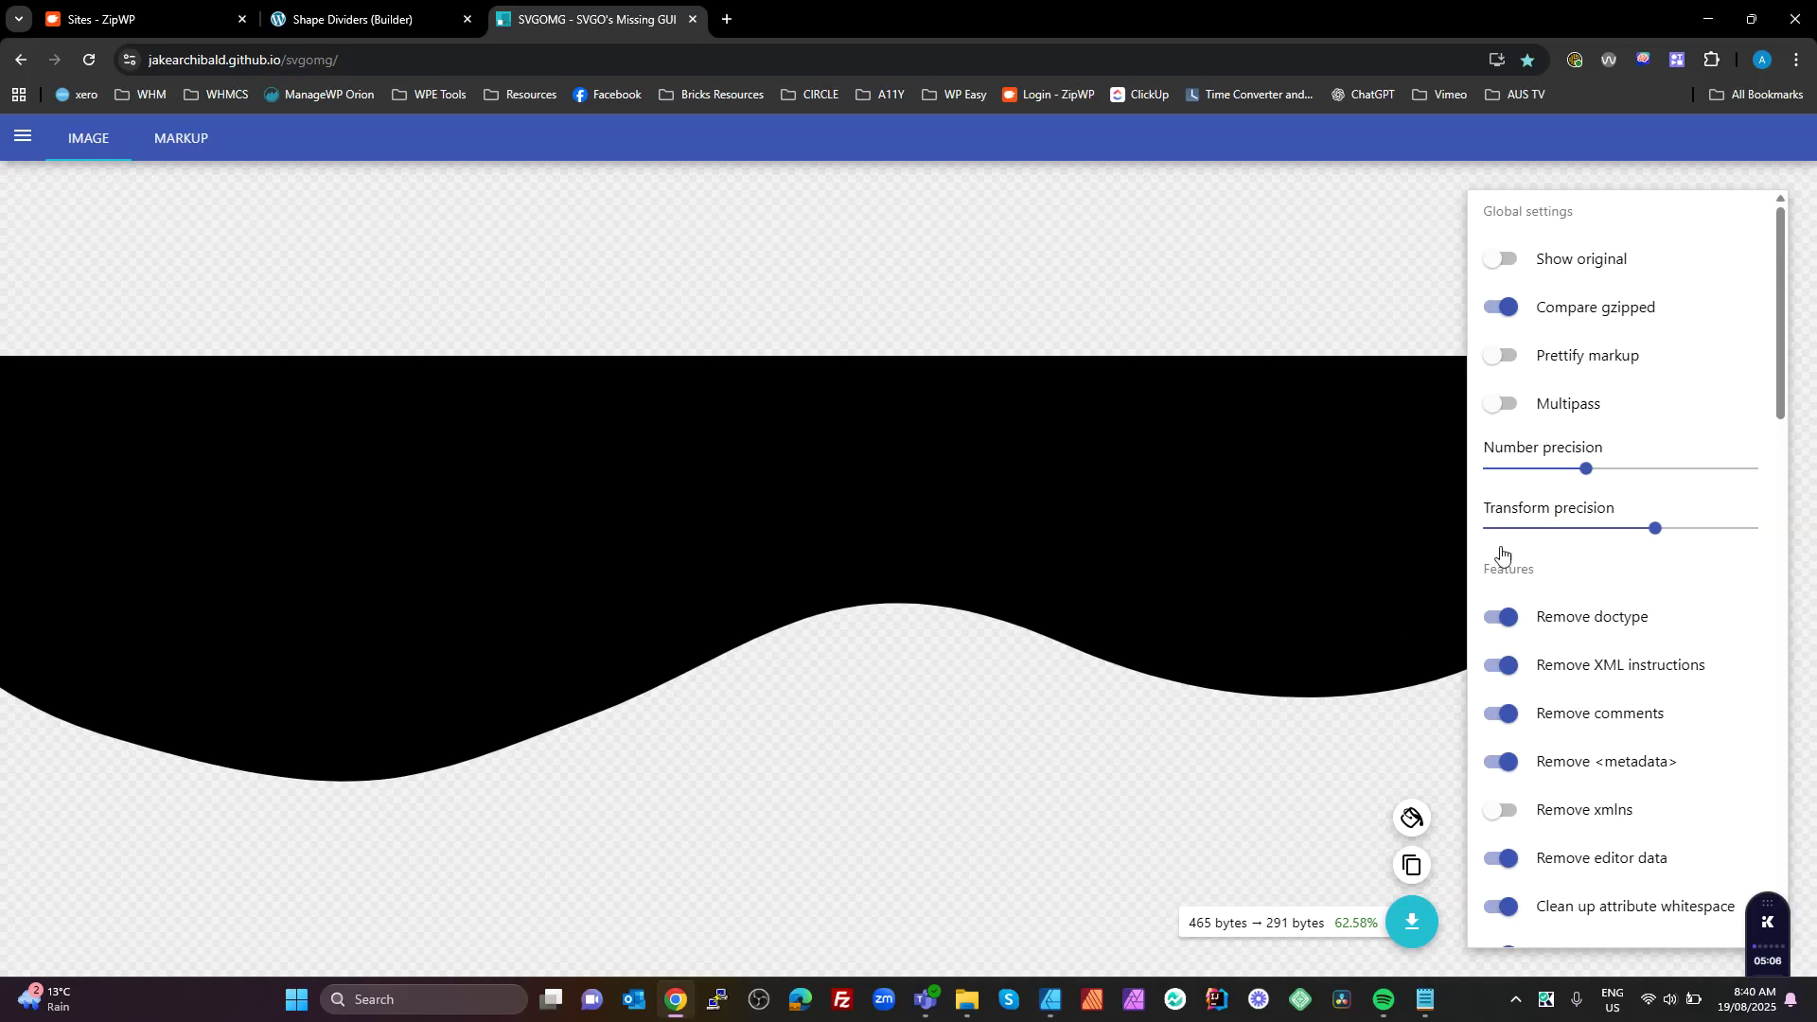
scroll(1621, 696, down, 2)
scroll(1630, 631, down, 2)
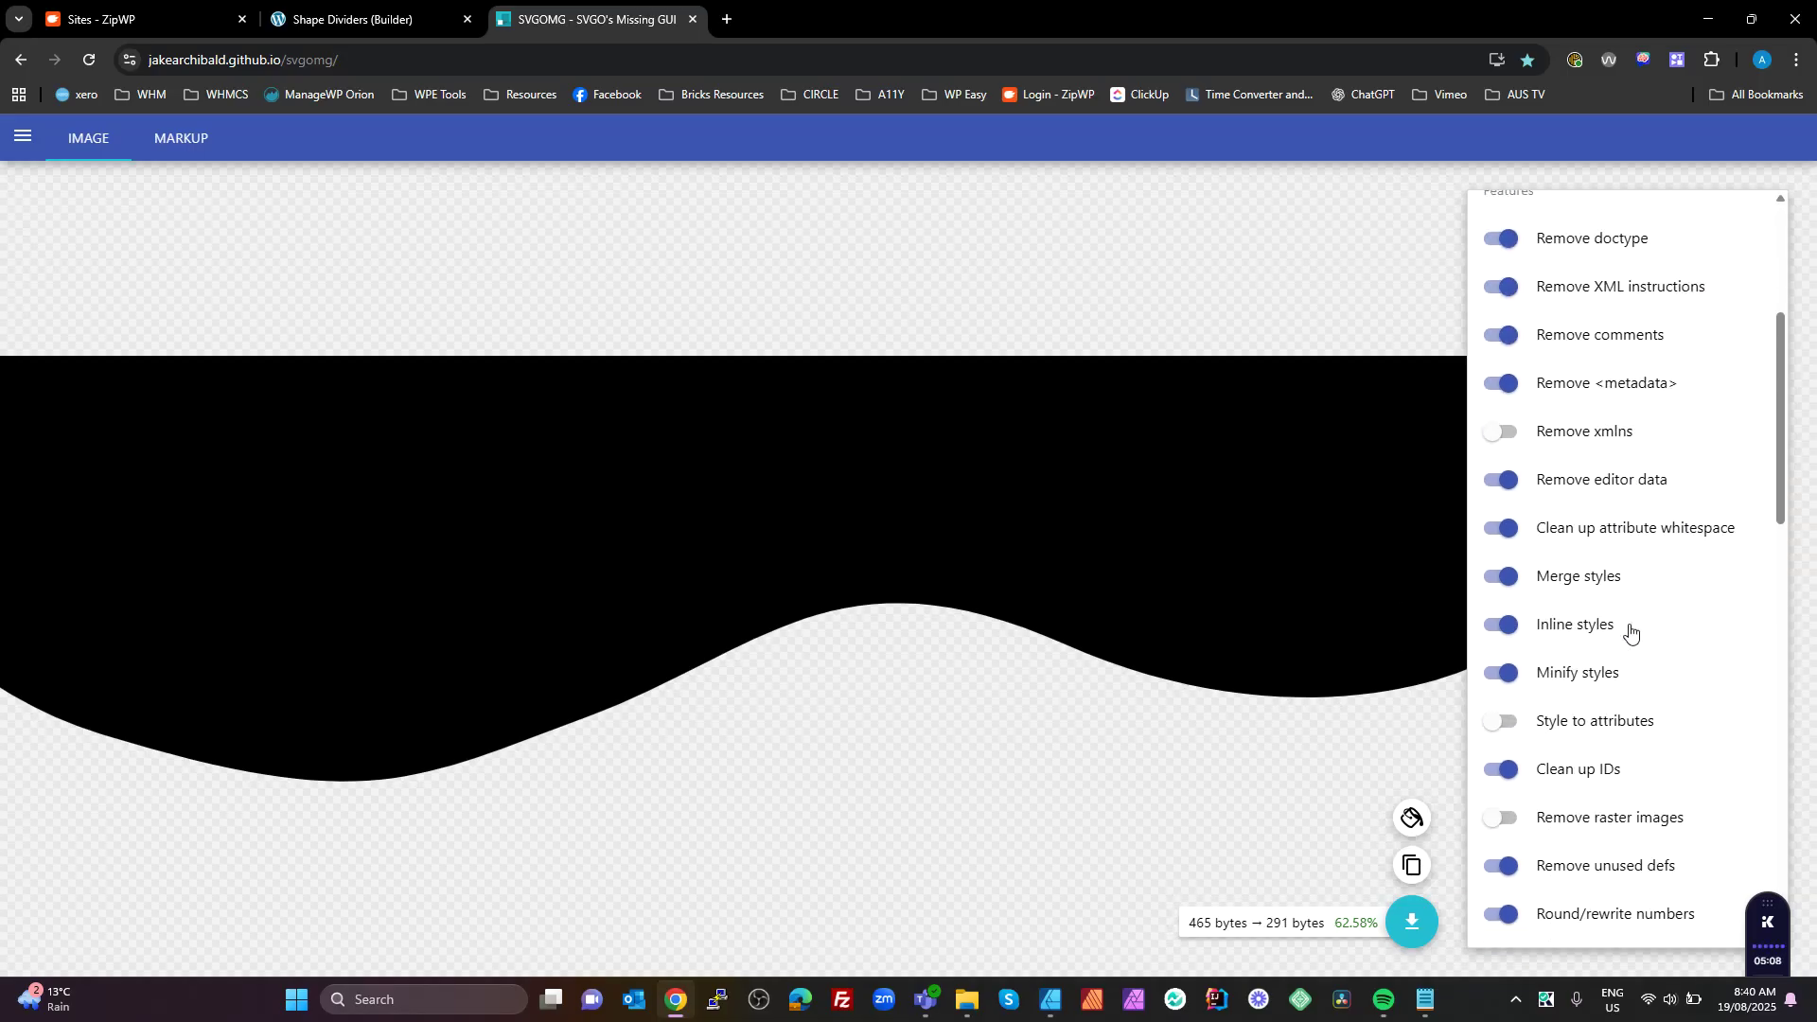
scroll(1638, 577, down, 3)
scroll(1620, 624, down, 5)
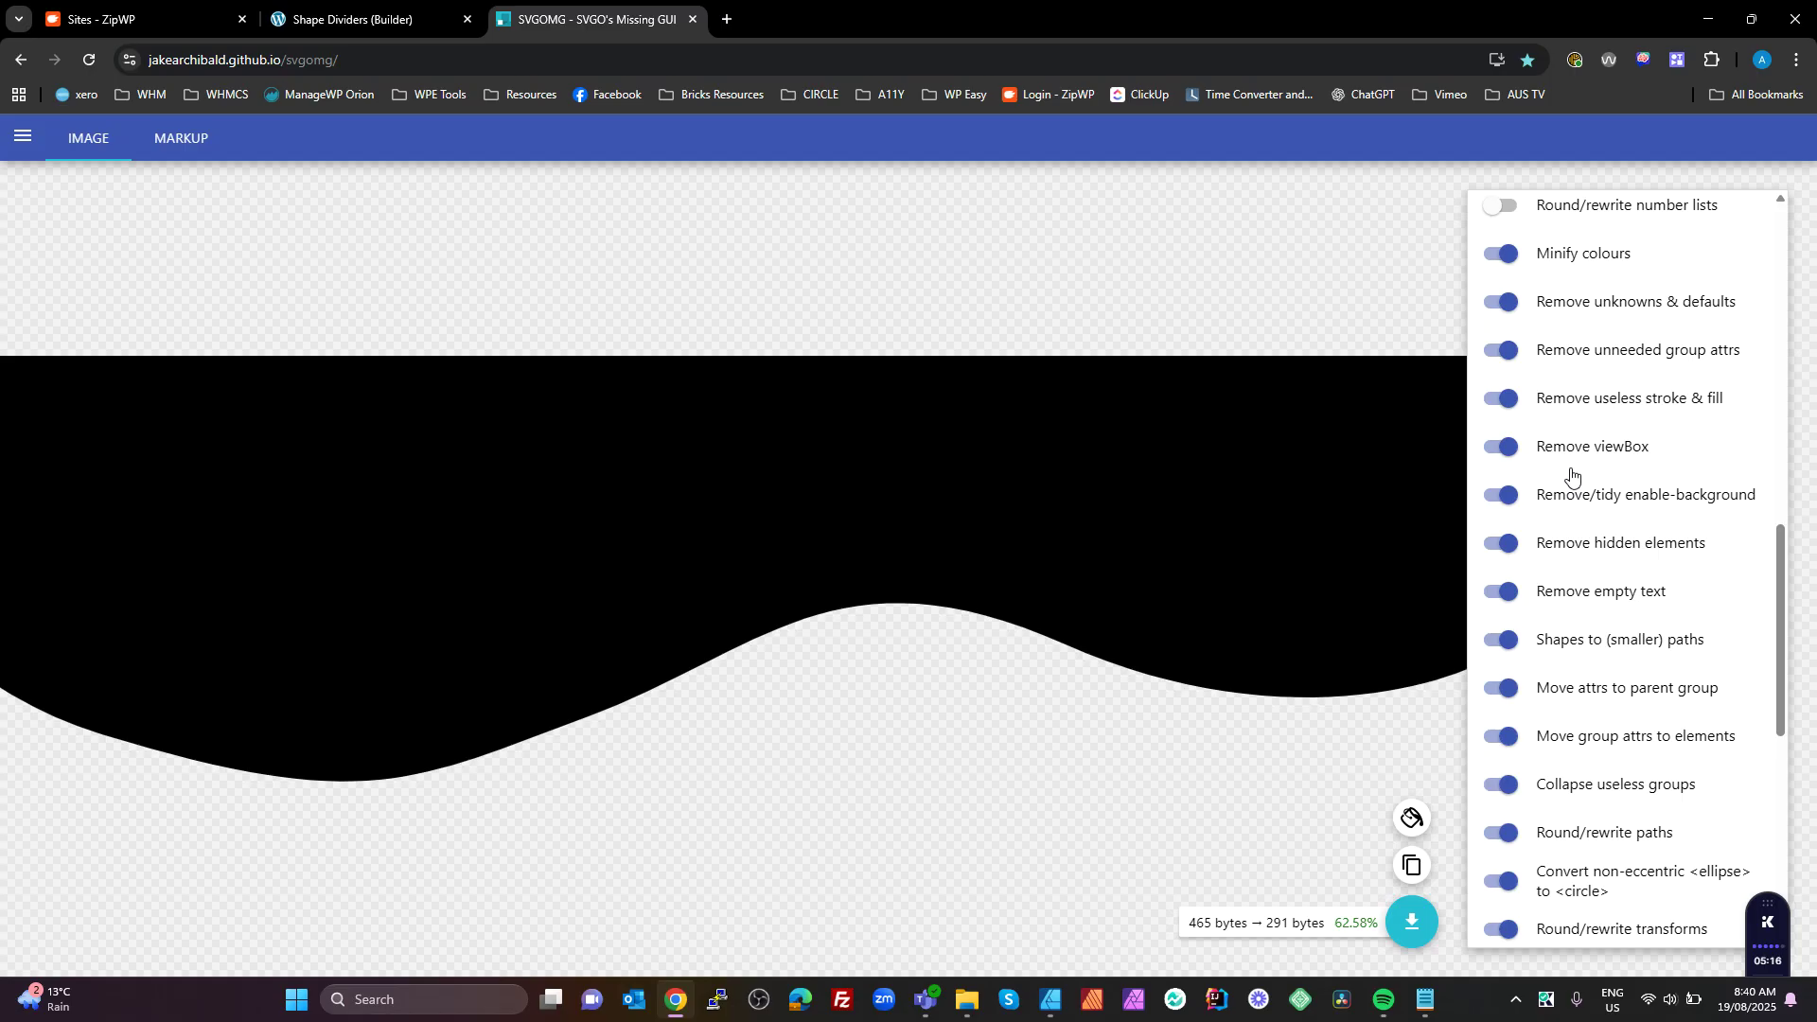
scroll(1599, 549, down, 4)
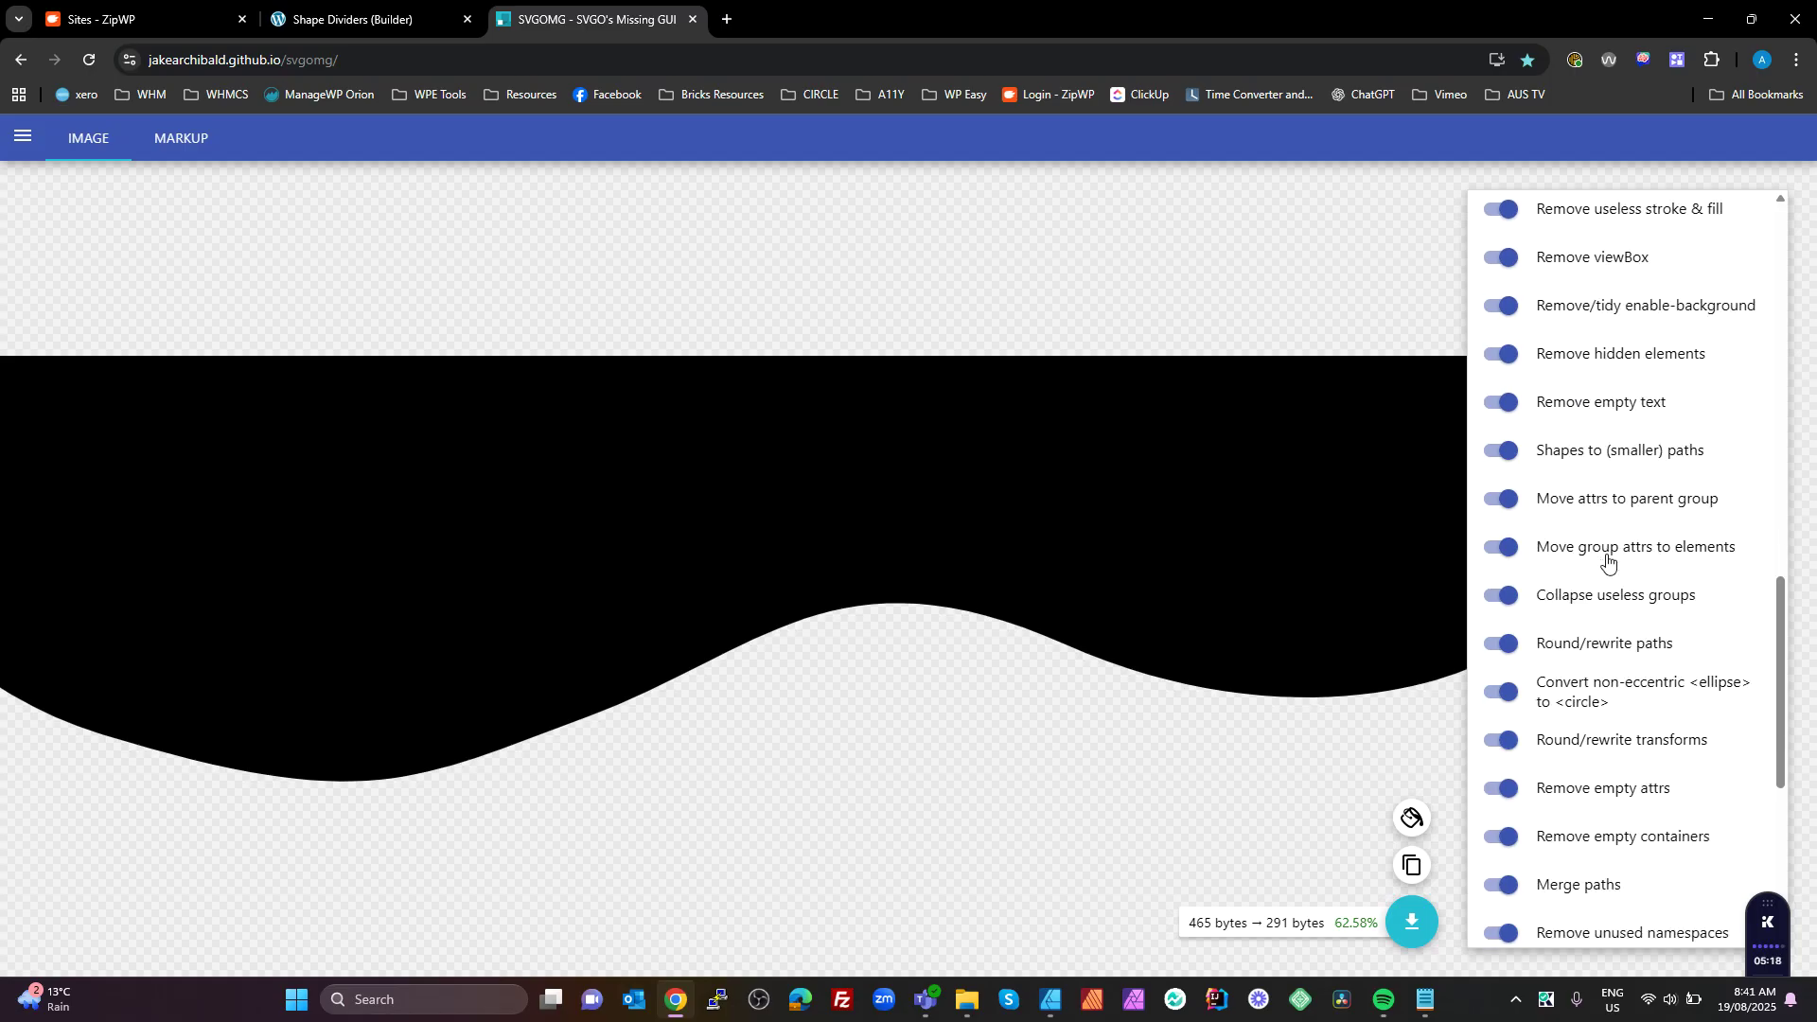
scroll(1607, 562, down, 3)
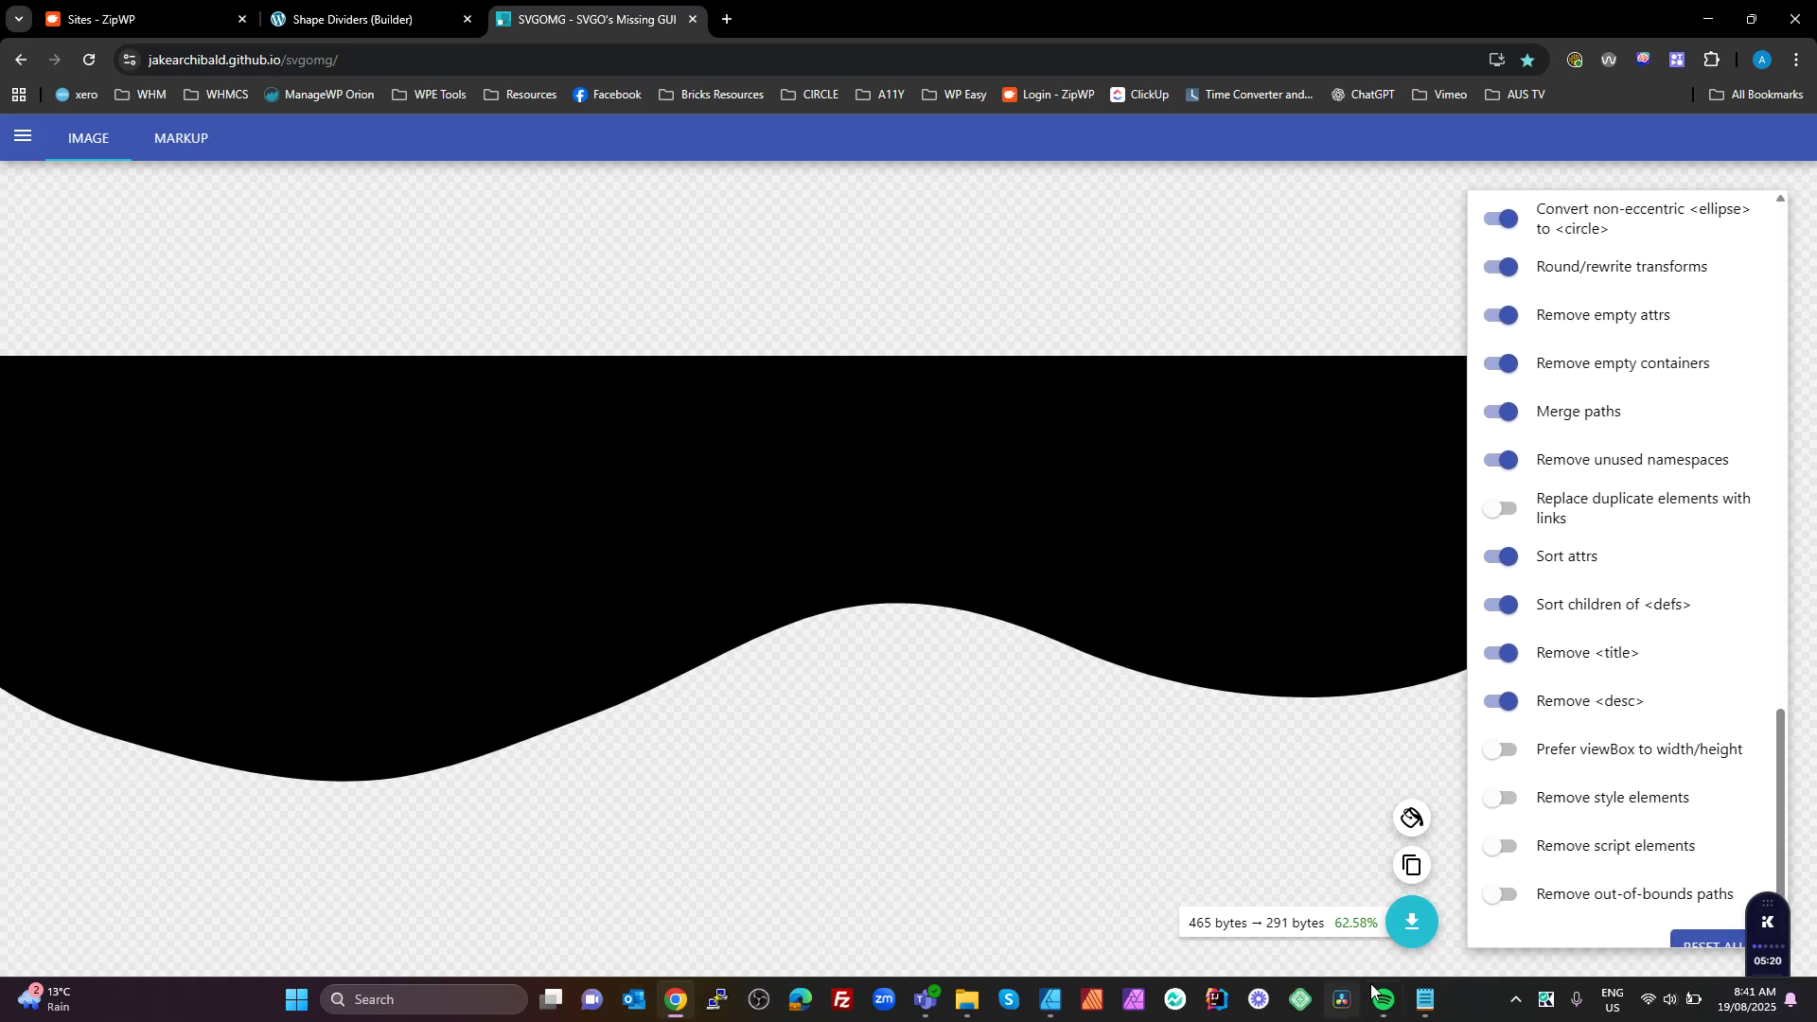
- Download the optimised SVG to Downloads under the name shape1_omg.svg
click(1405, 922)
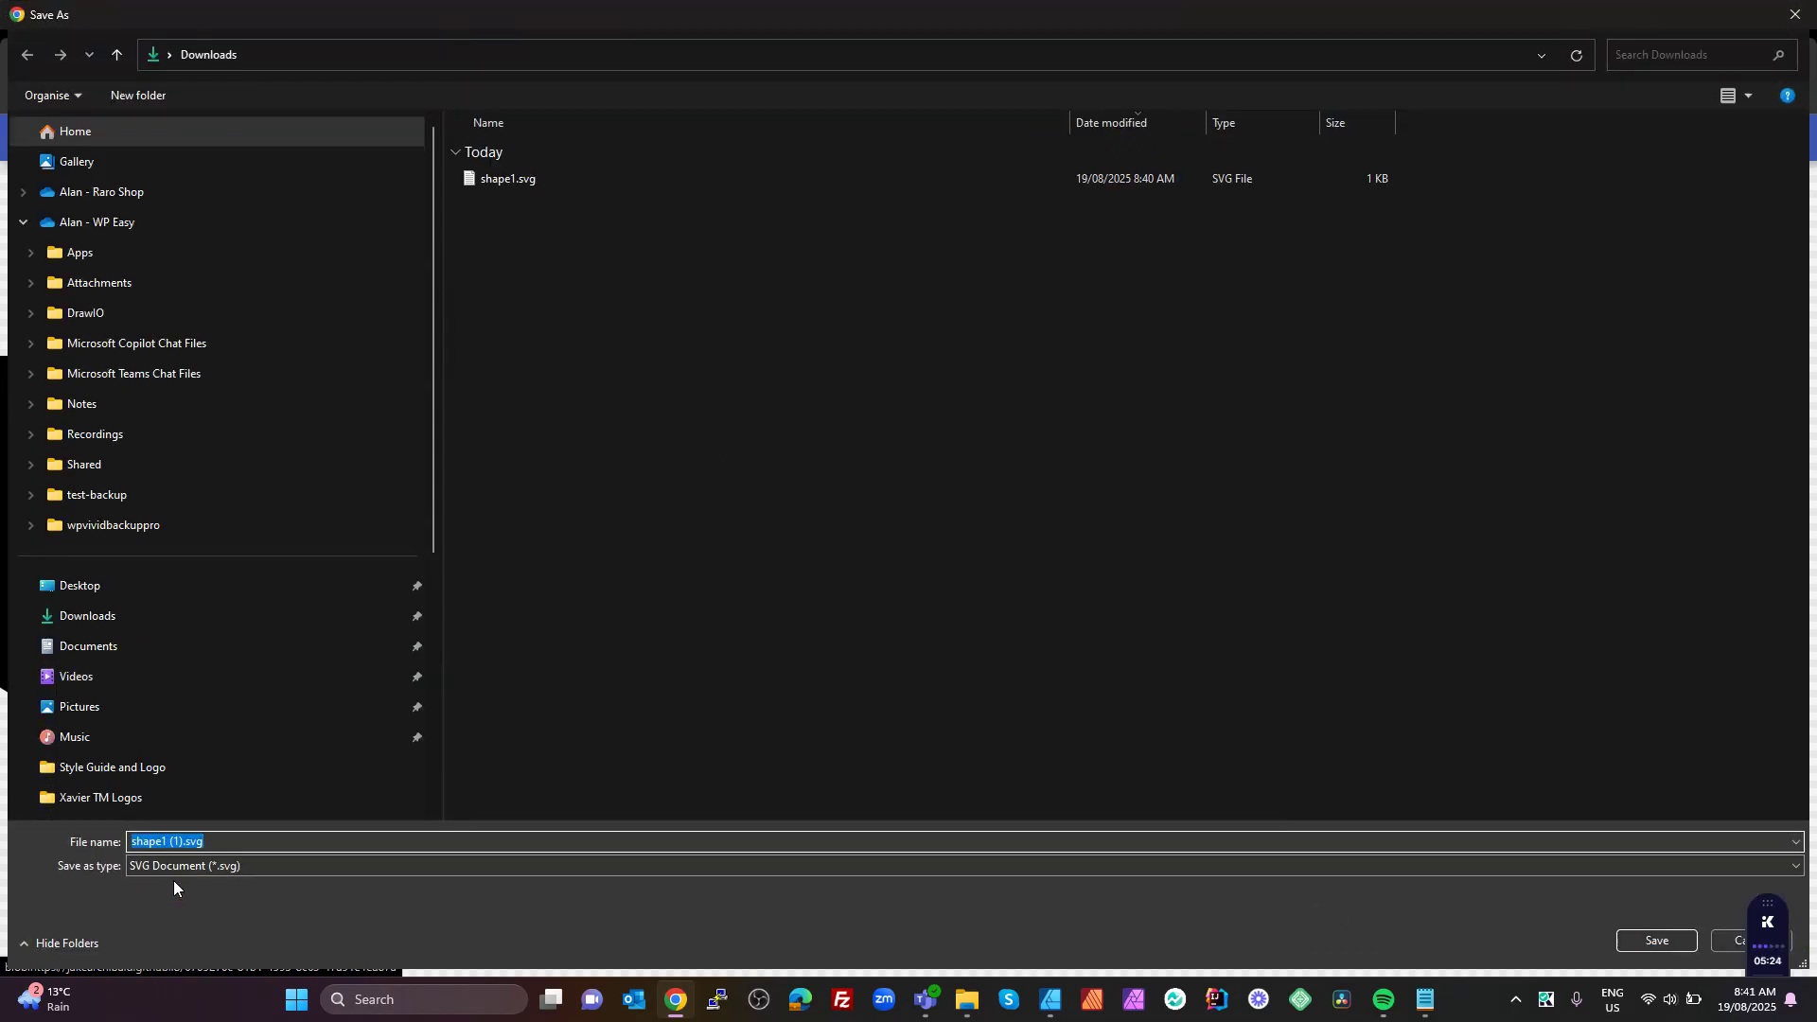
click(231, 842)
key(Left)
key(Left)
key(Left)
key(Left)
key(BackSpace)
key(BackSpace)
key(BackSpace)
key(BackSpace)
text(_omg)
key(Return)
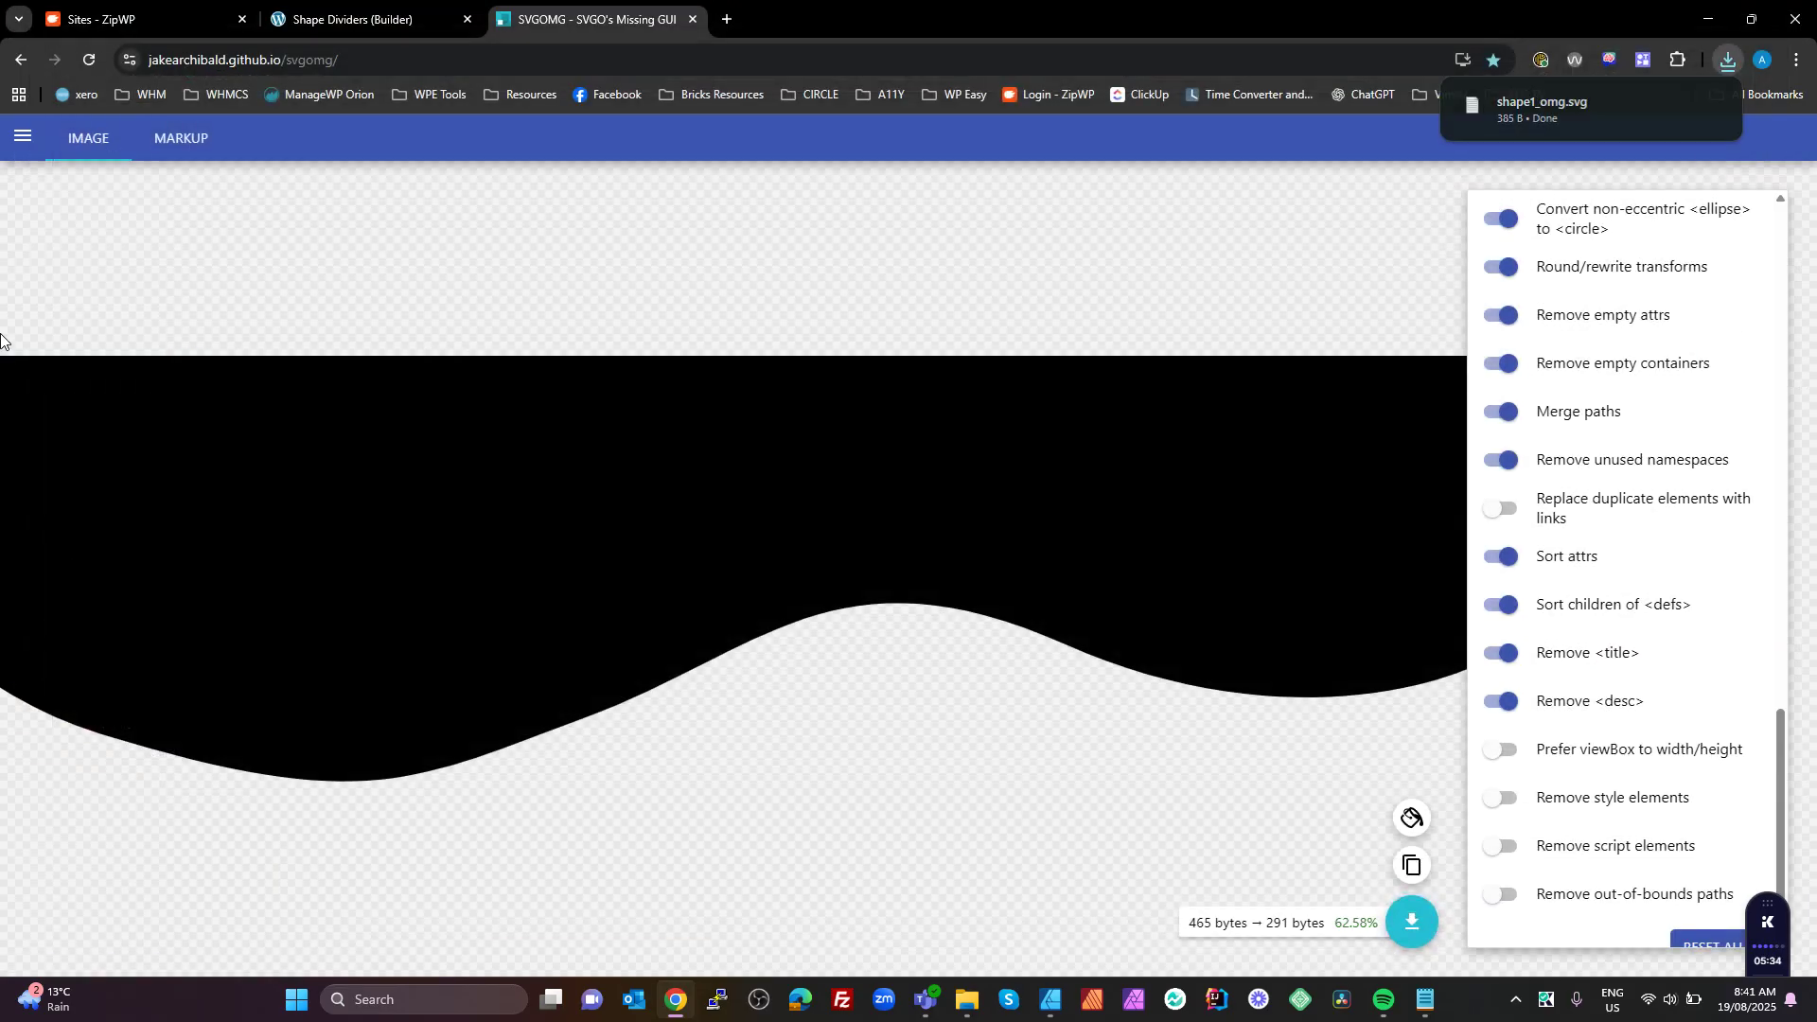
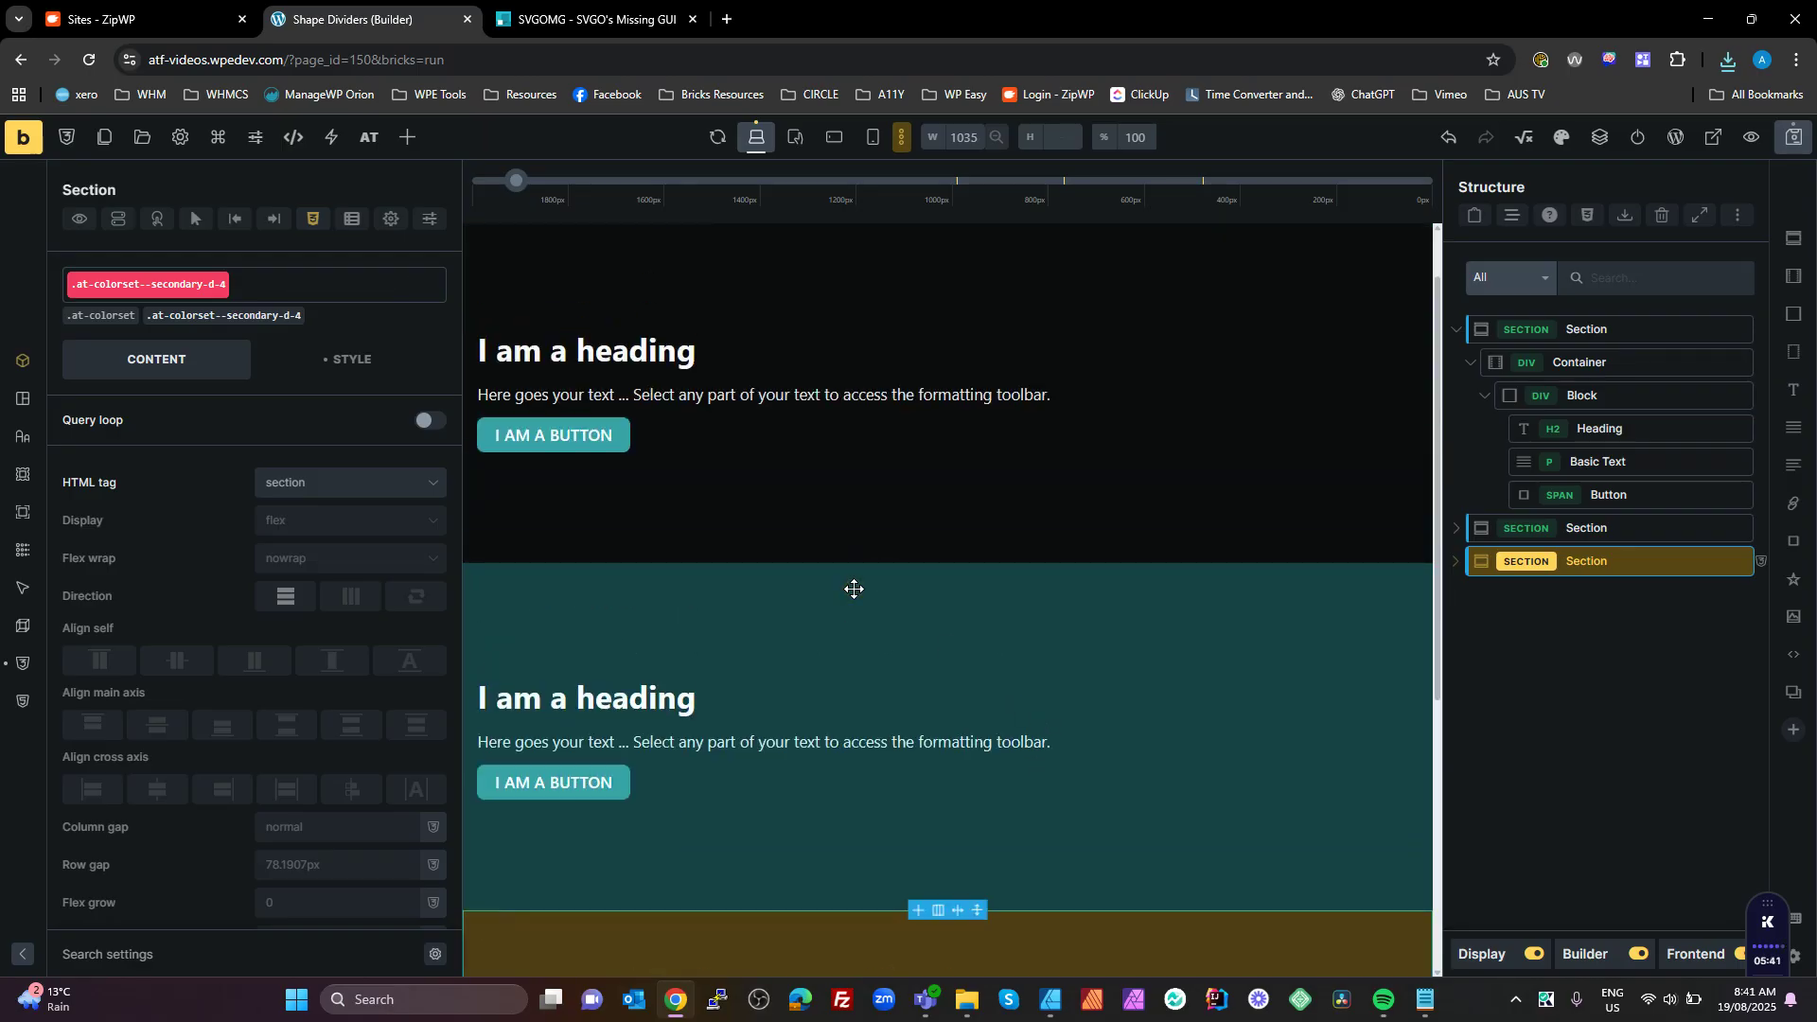
- Add a shape divider to the teal middle section in the Bricks builder and set its shape to Custom
click(854, 589)
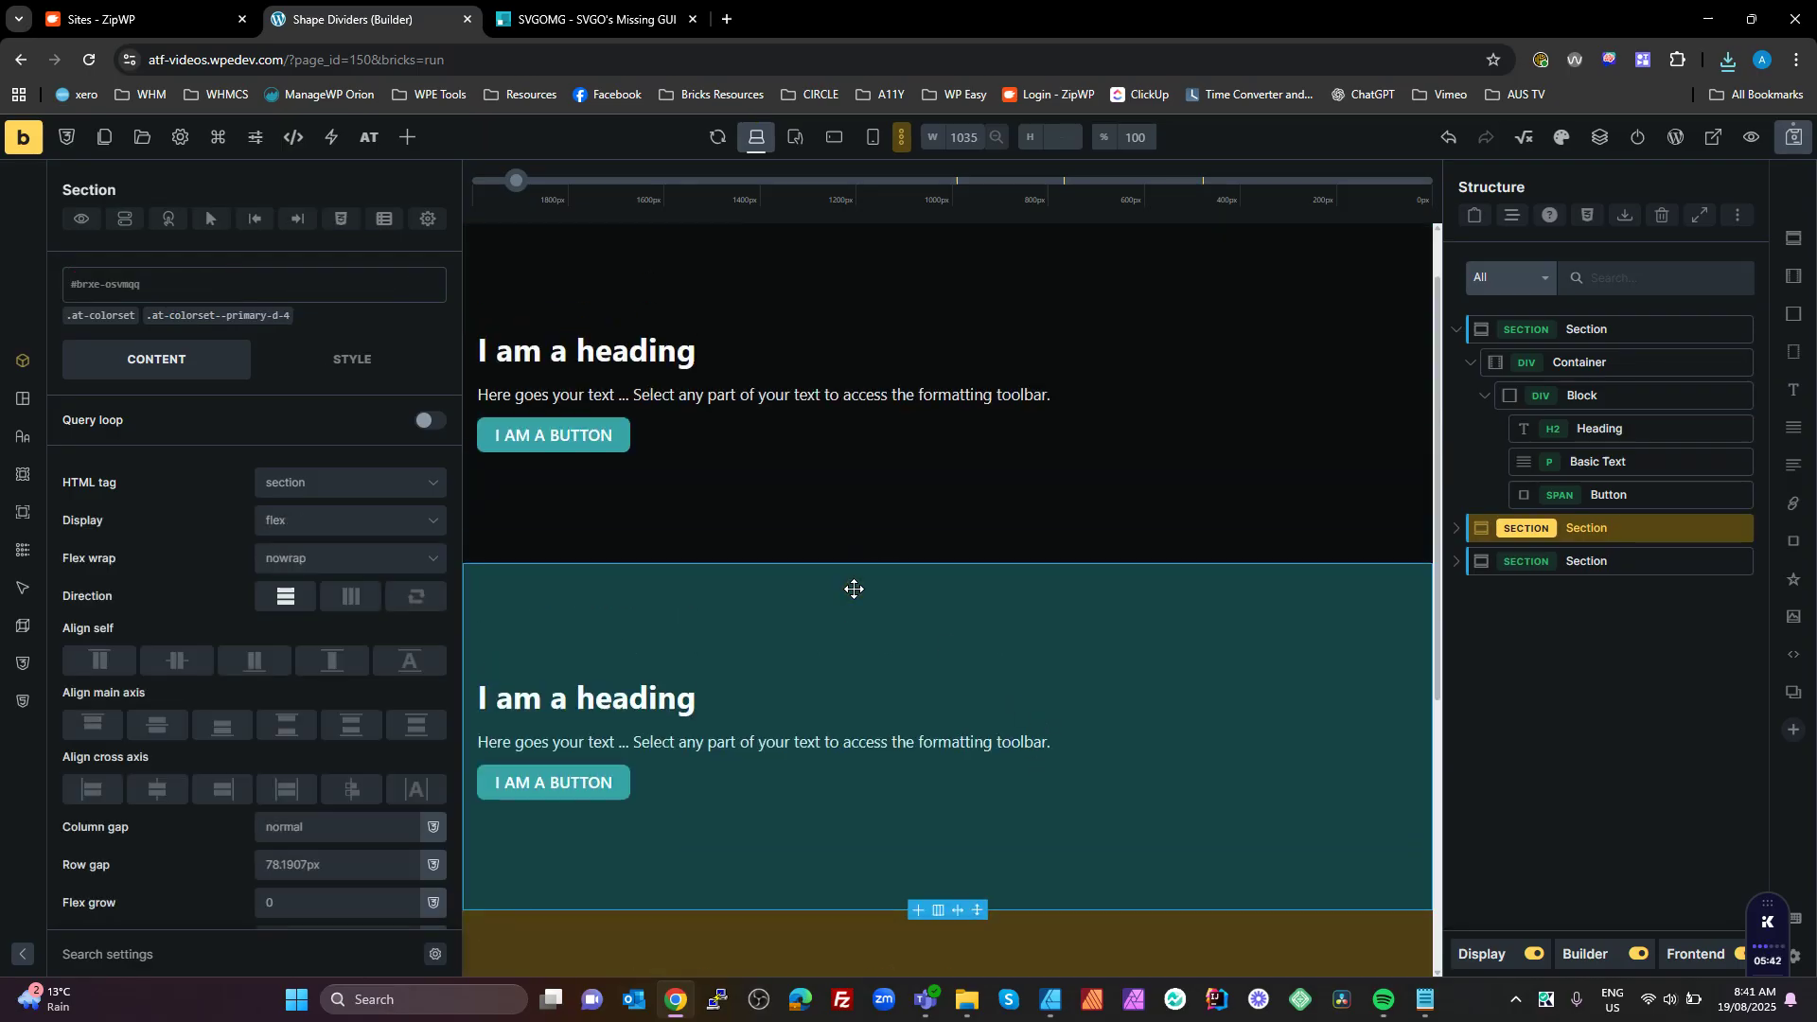
click(19, 588)
click(109, 489)
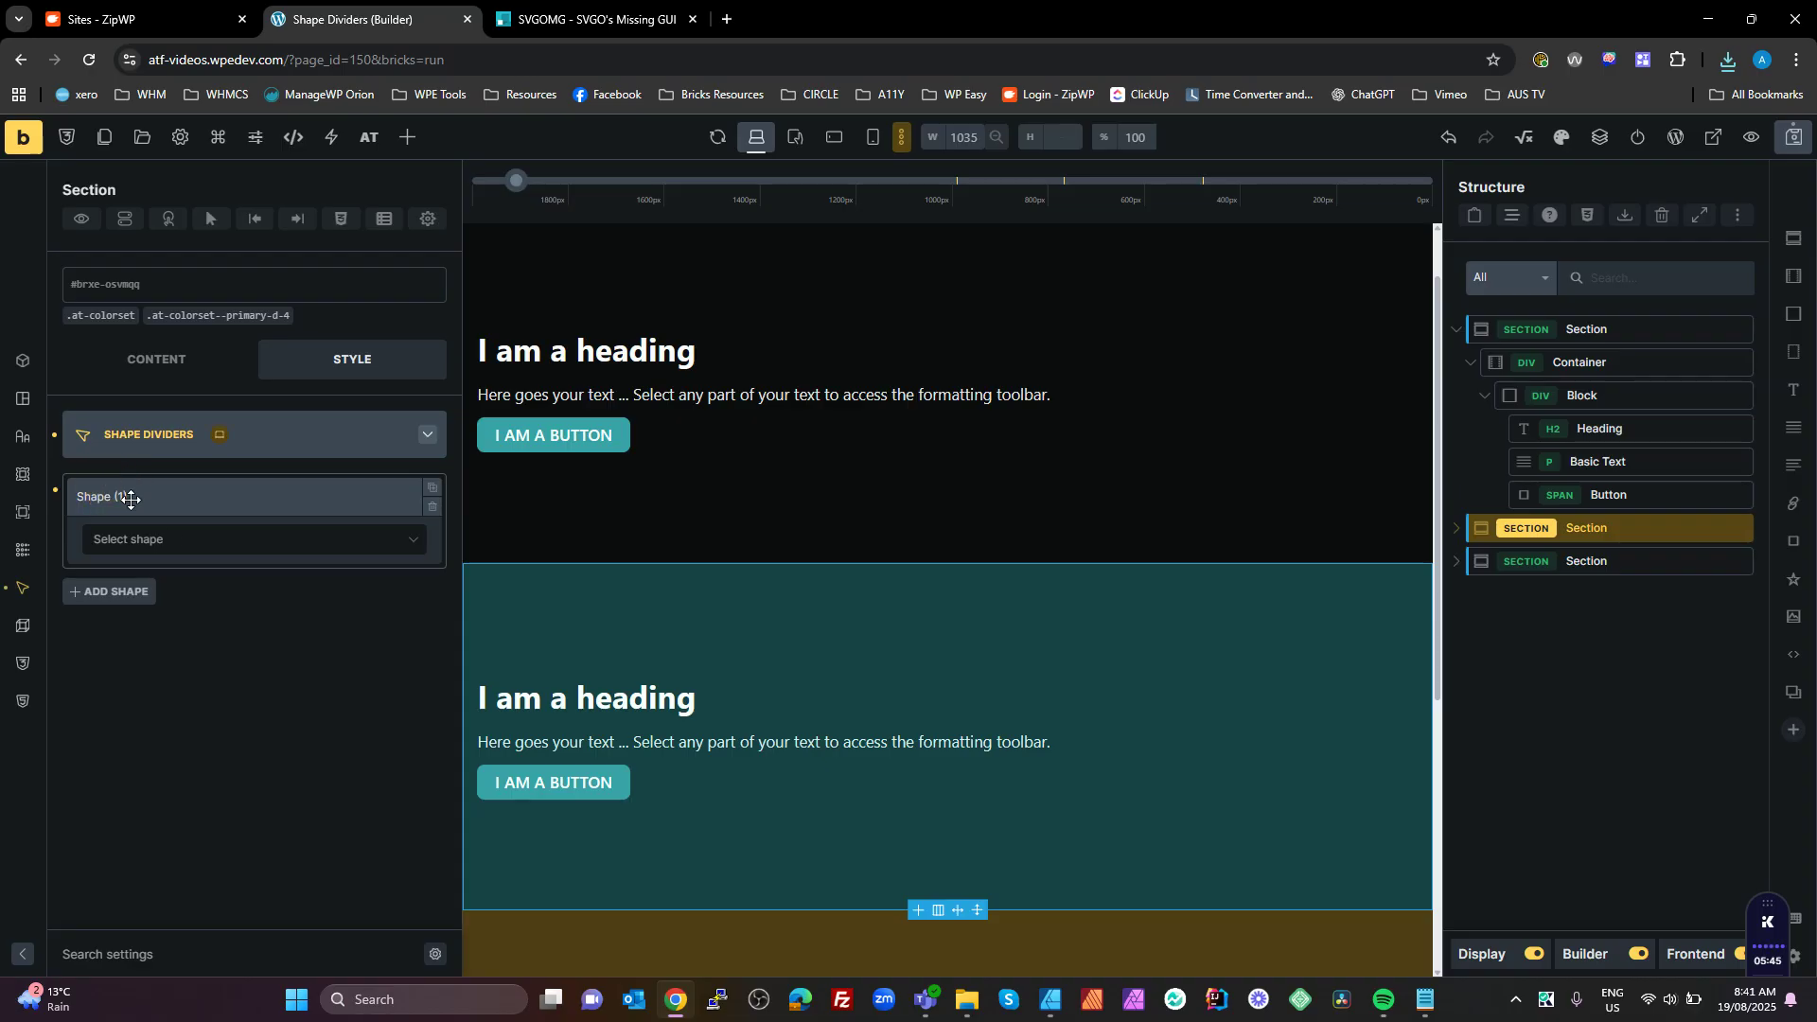
click(178, 541)
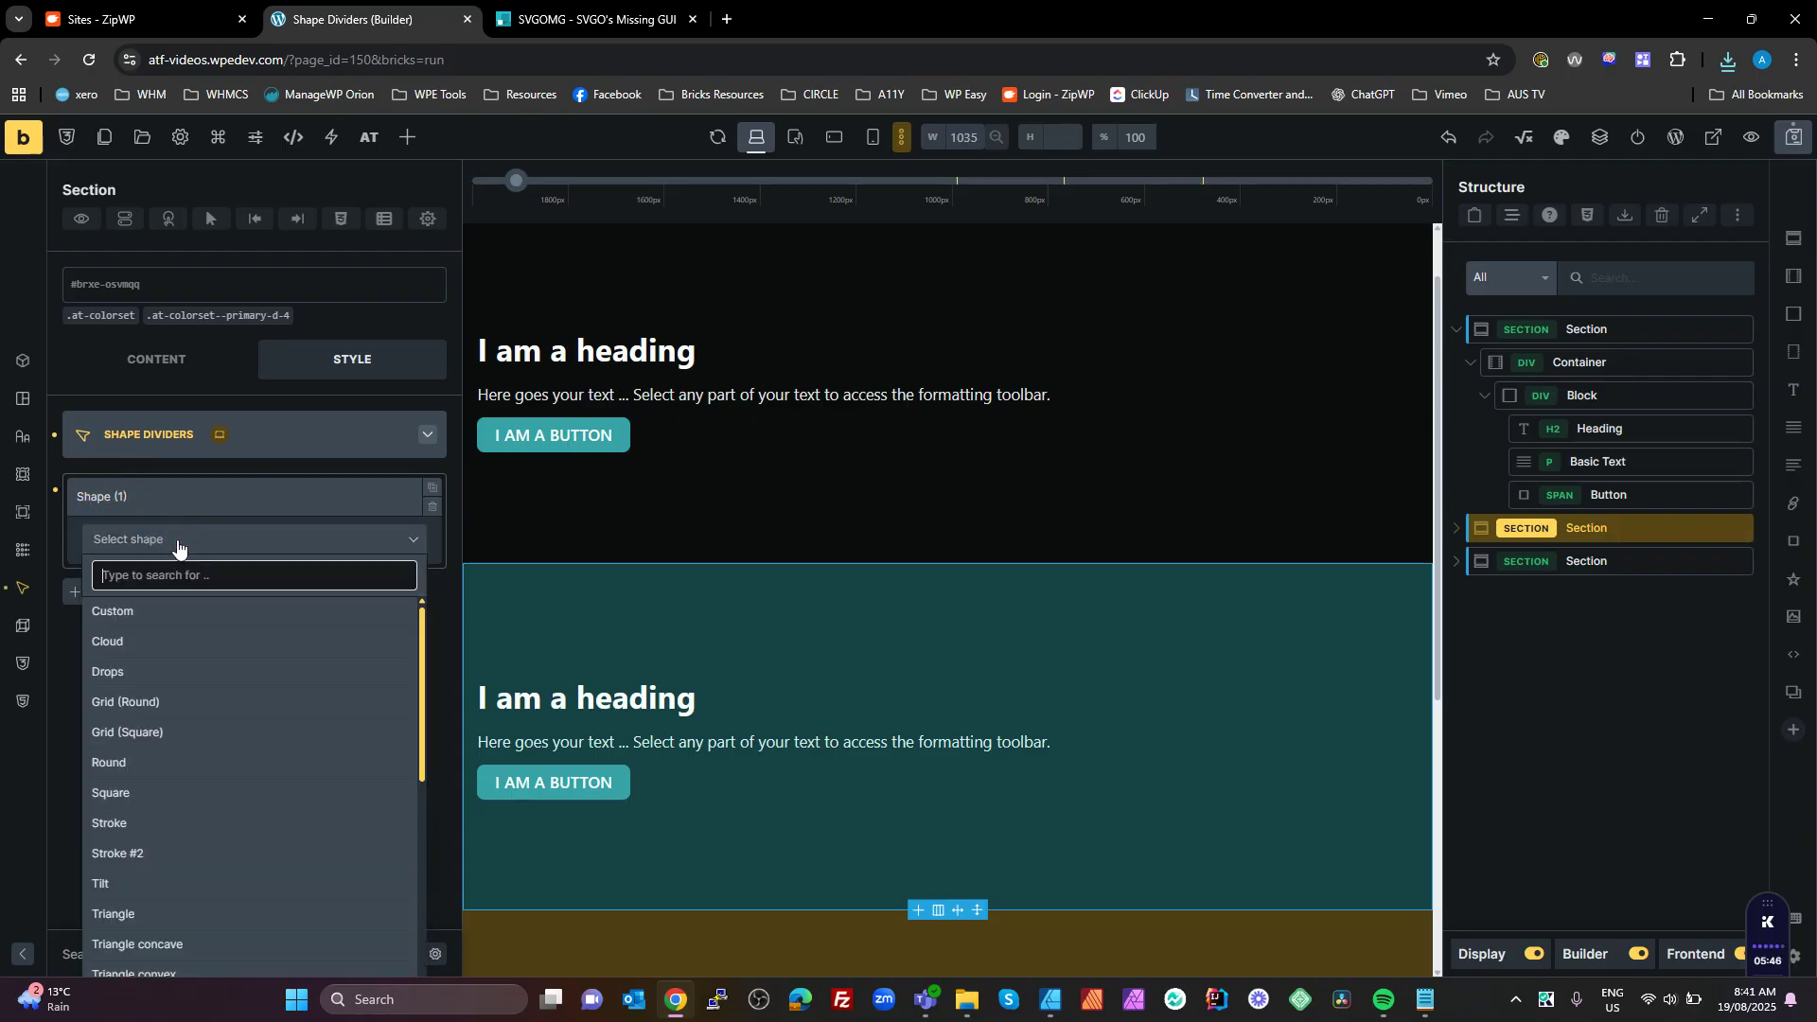
click(128, 613)
scroll(162, 608, down, 1)
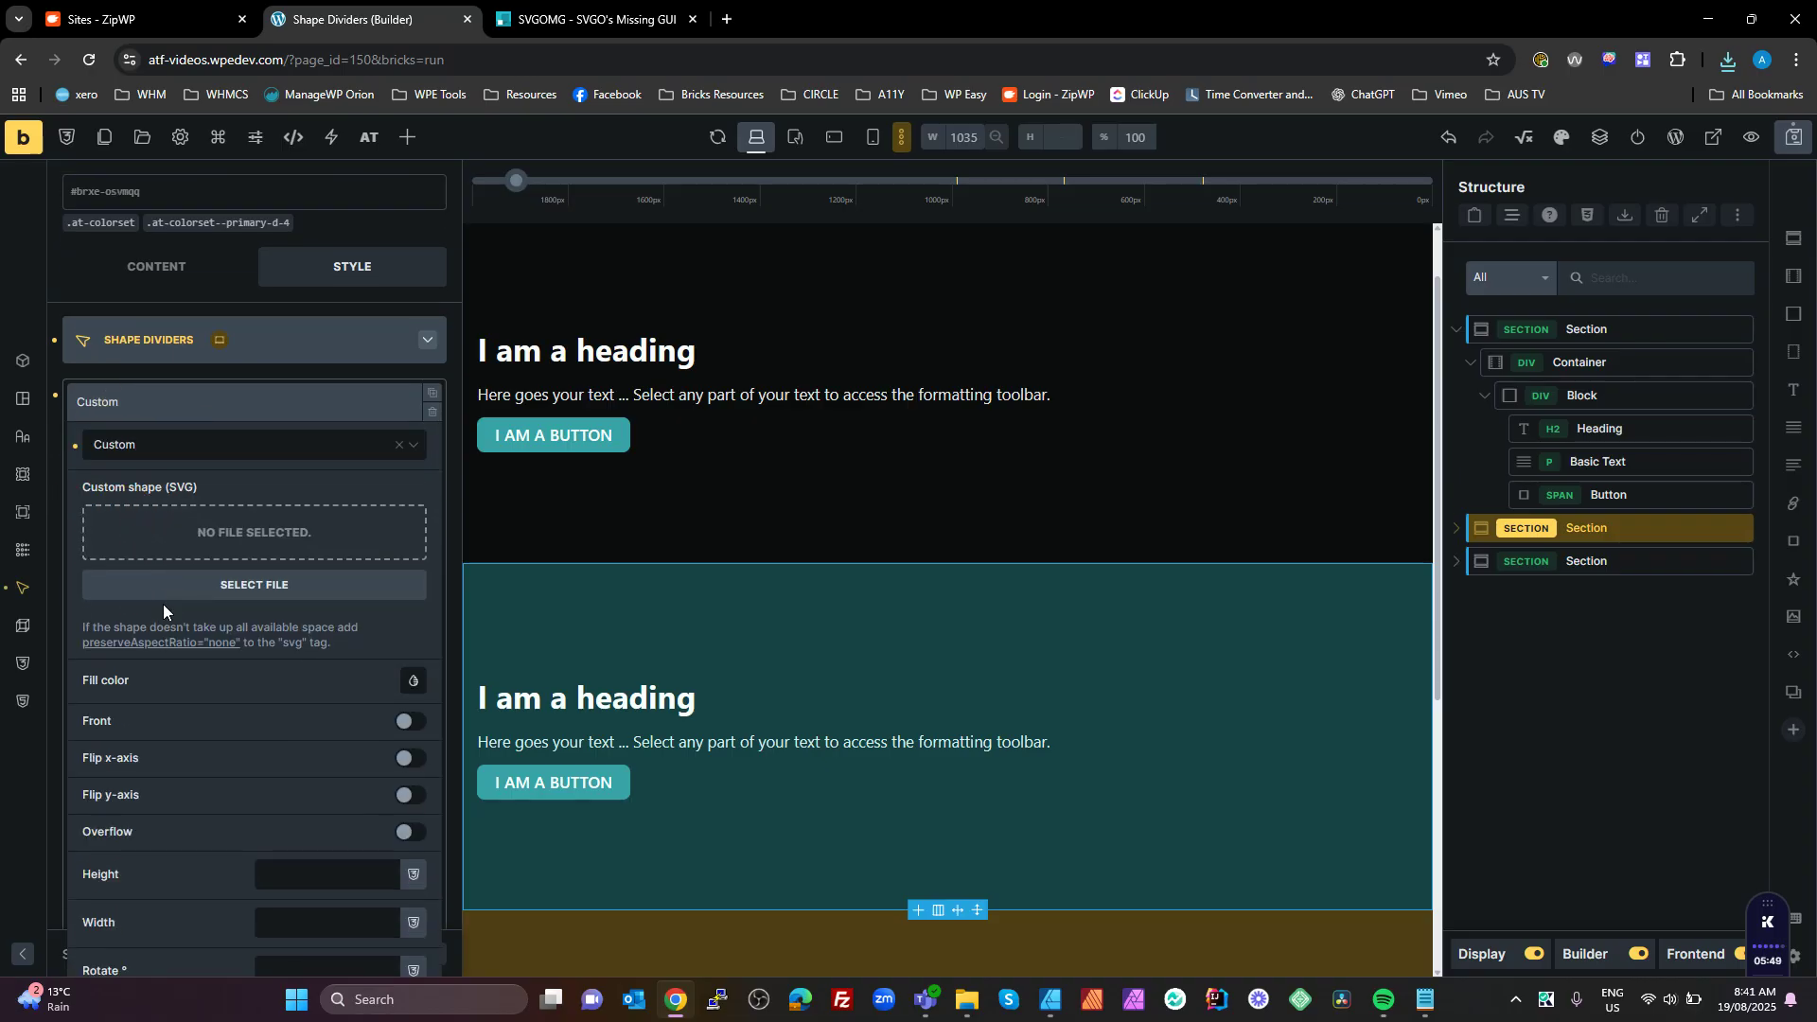
- Copy the attribute preserveAspectRatio="none" from the hint below the custom shape file setting
scroll(163, 604, down, 1)
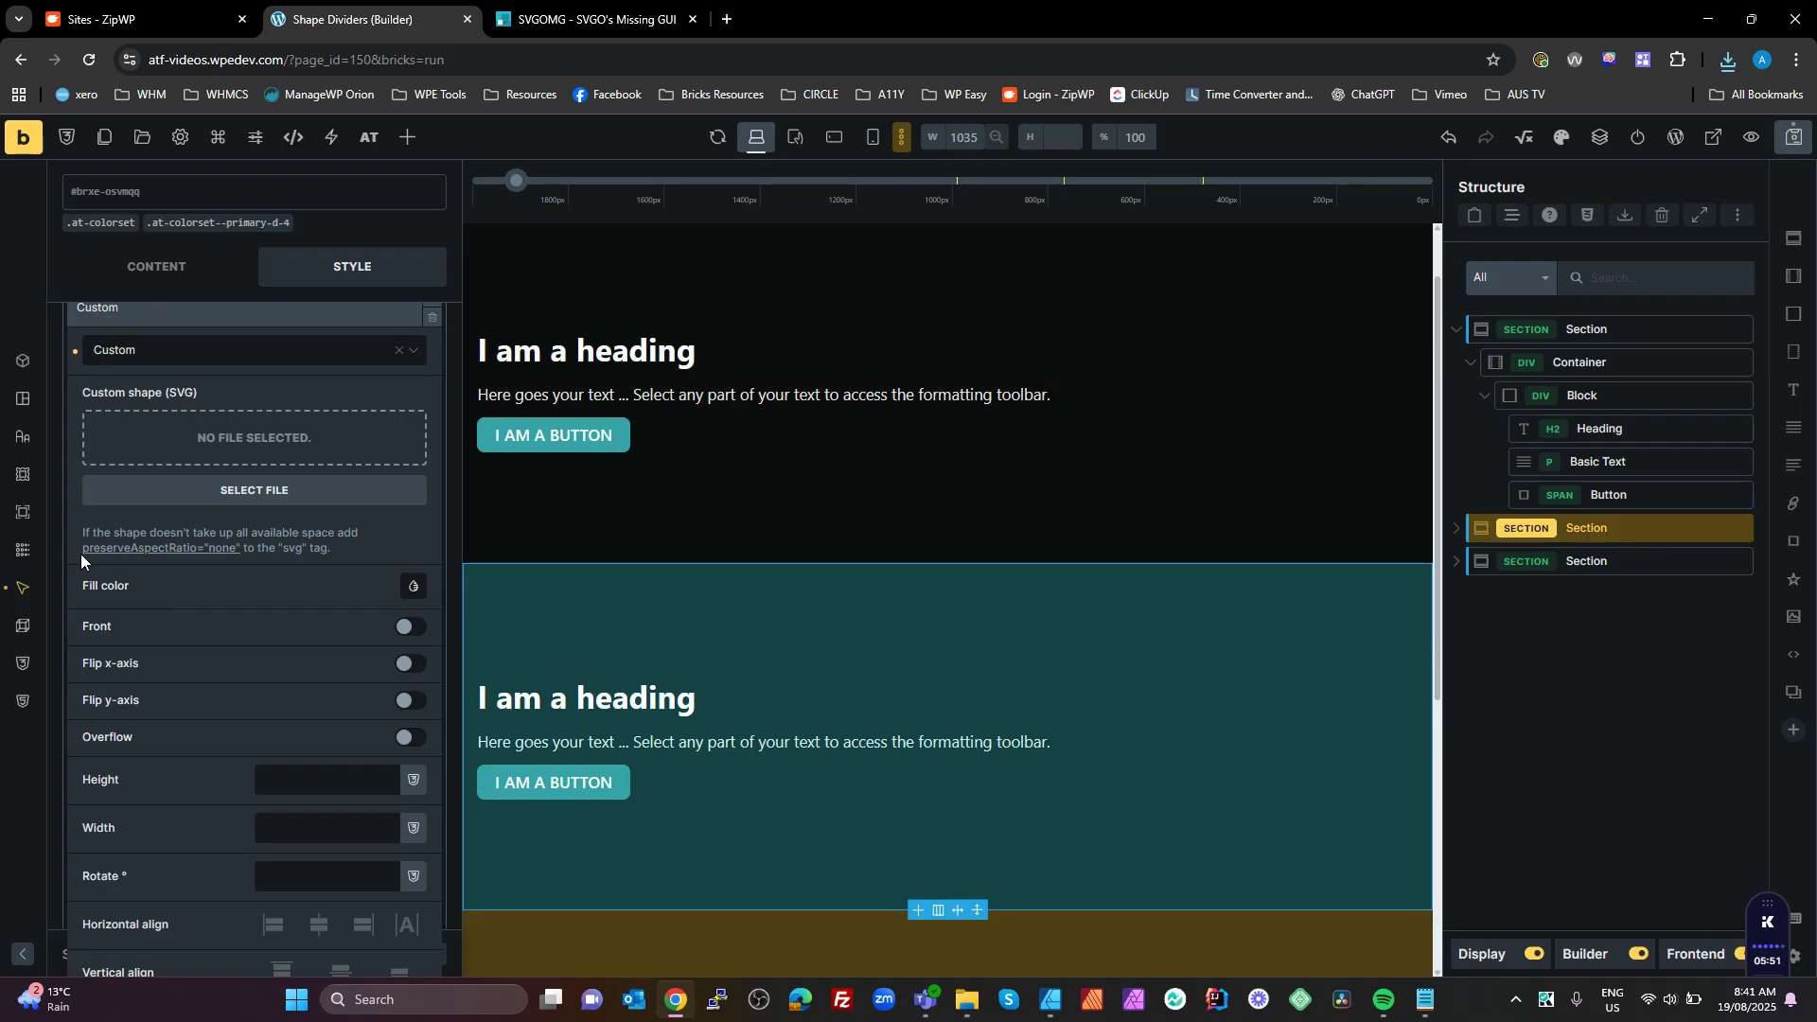
key(ctrl+plus)
key(ctrl+plus)
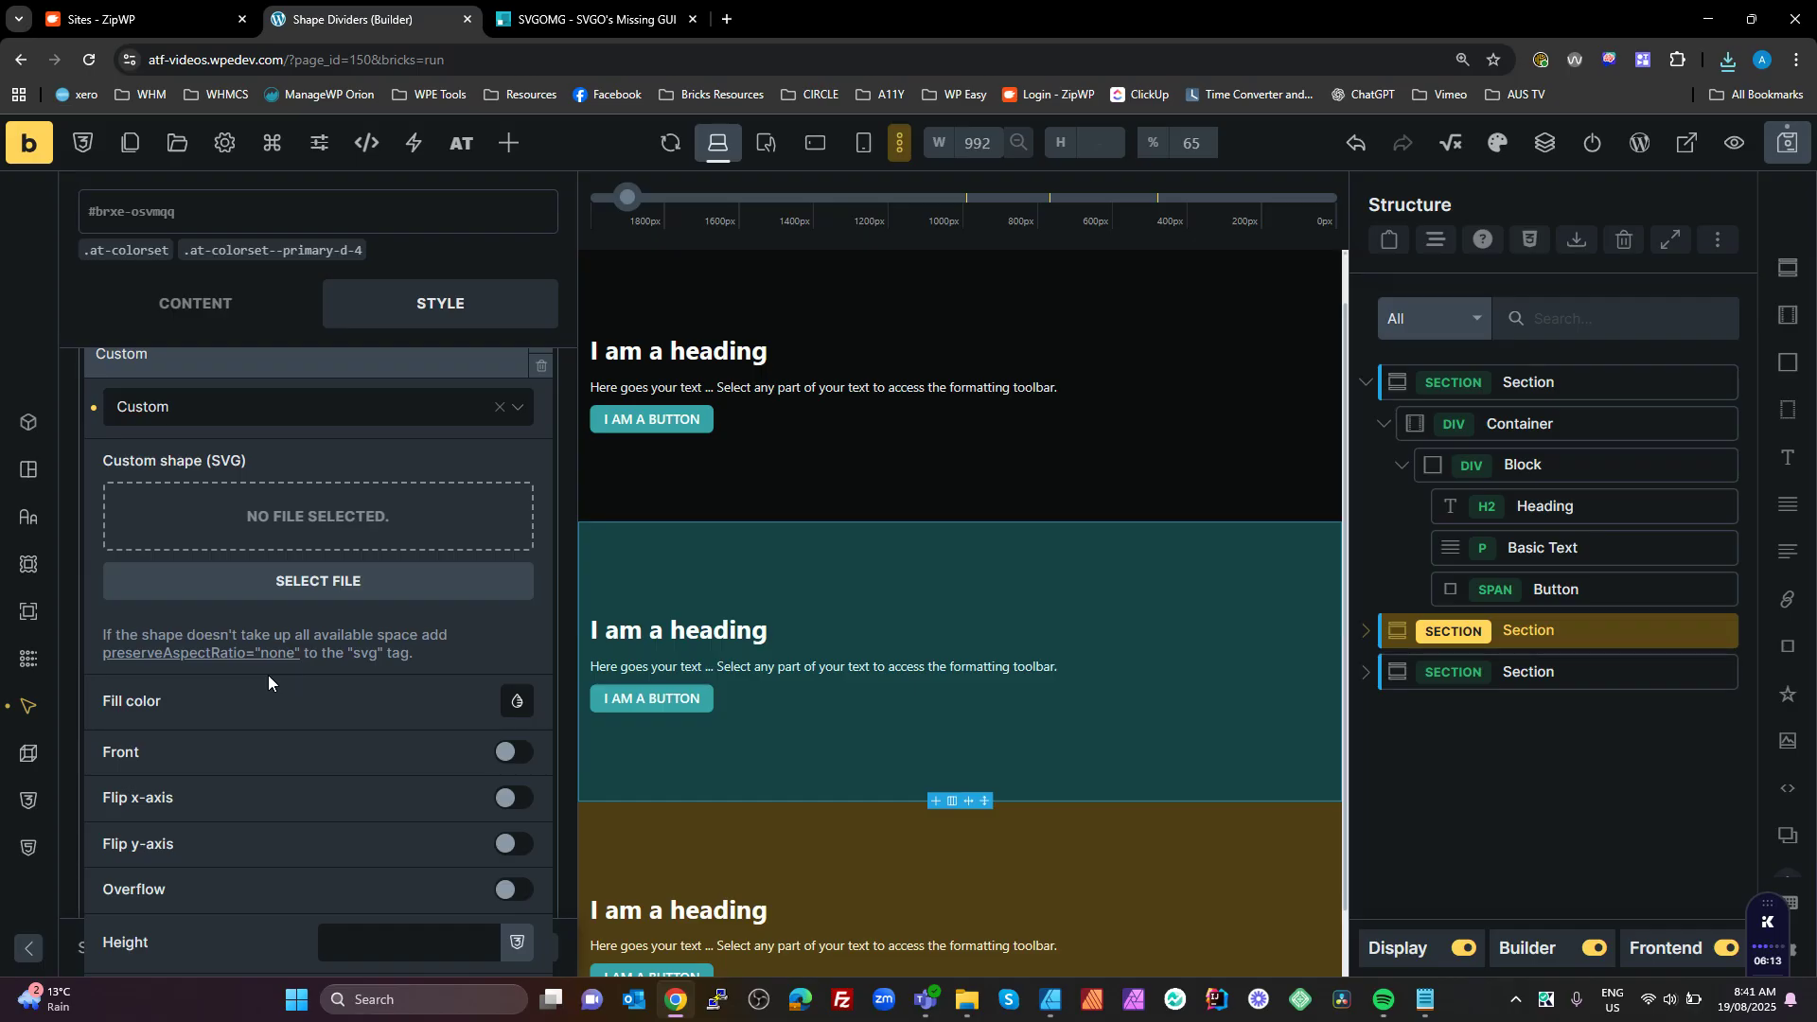
drag(100, 651, 301, 656)
key(ctrl+c)
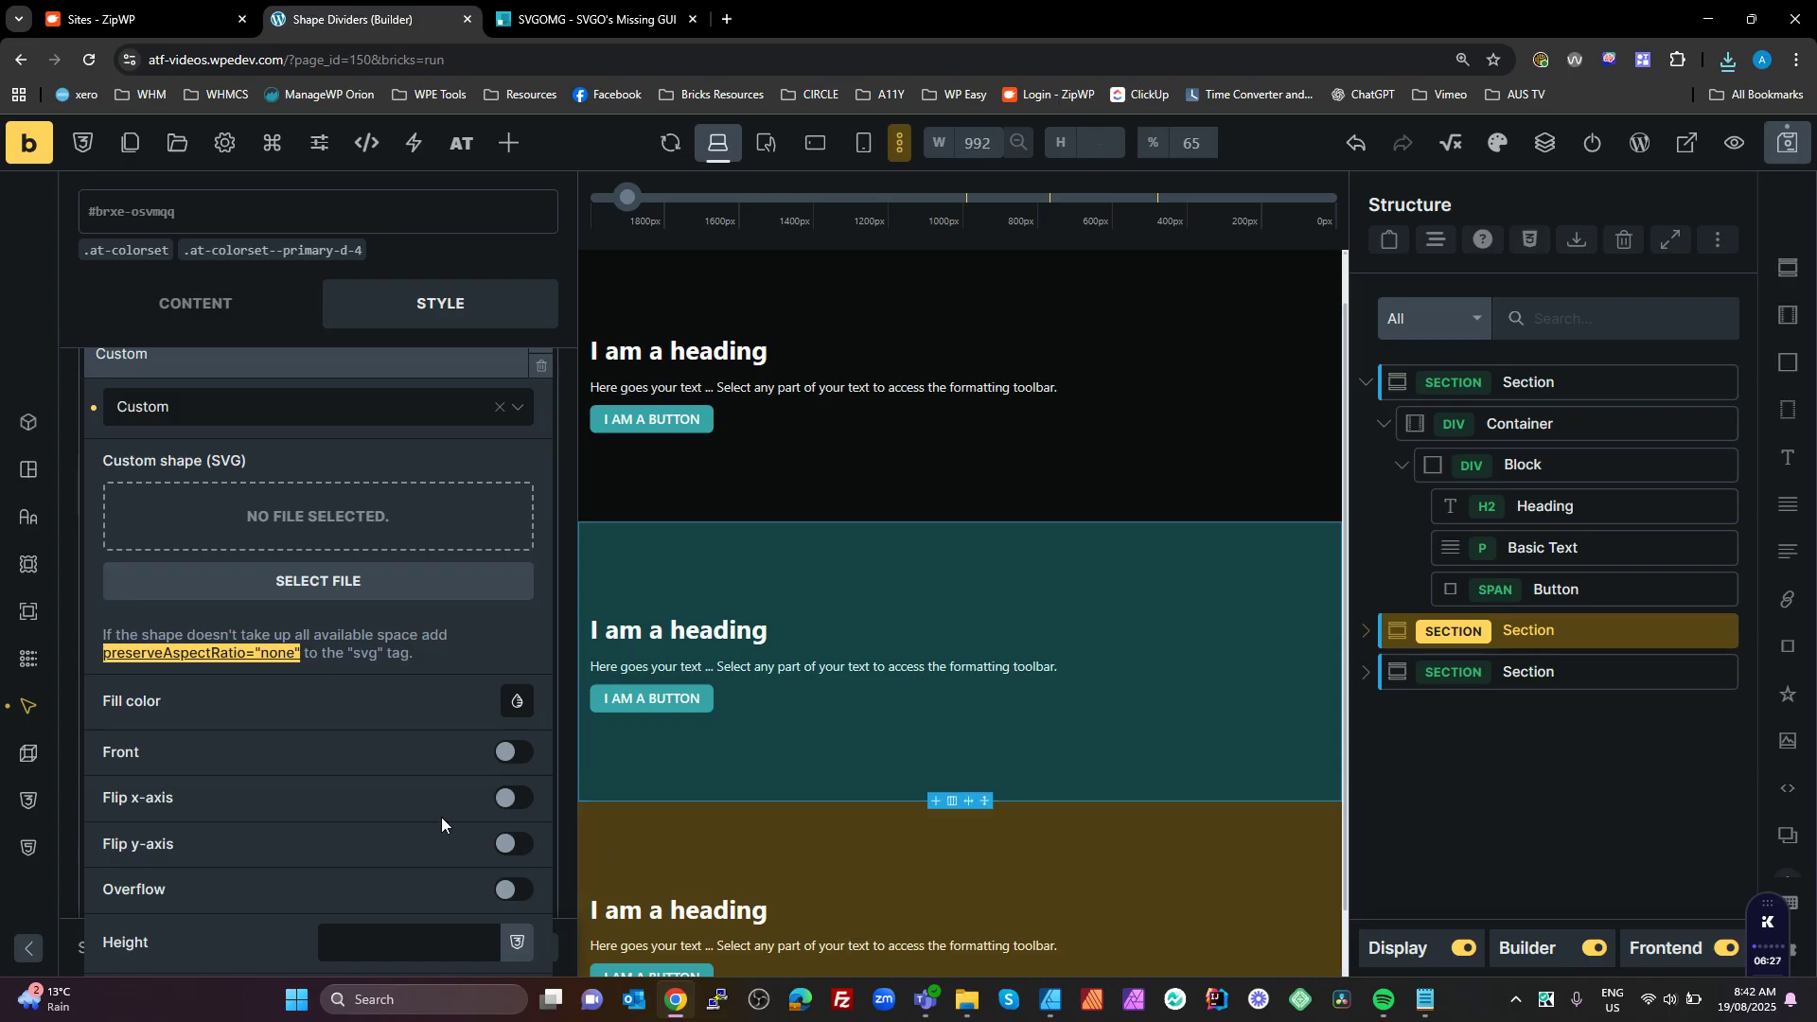
- Switch to File Explorer and open shape1_omg.svg from the Downloads folder in Notepad
scroll(445, 821, down, 2)
scroll(662, 400, down, 1)
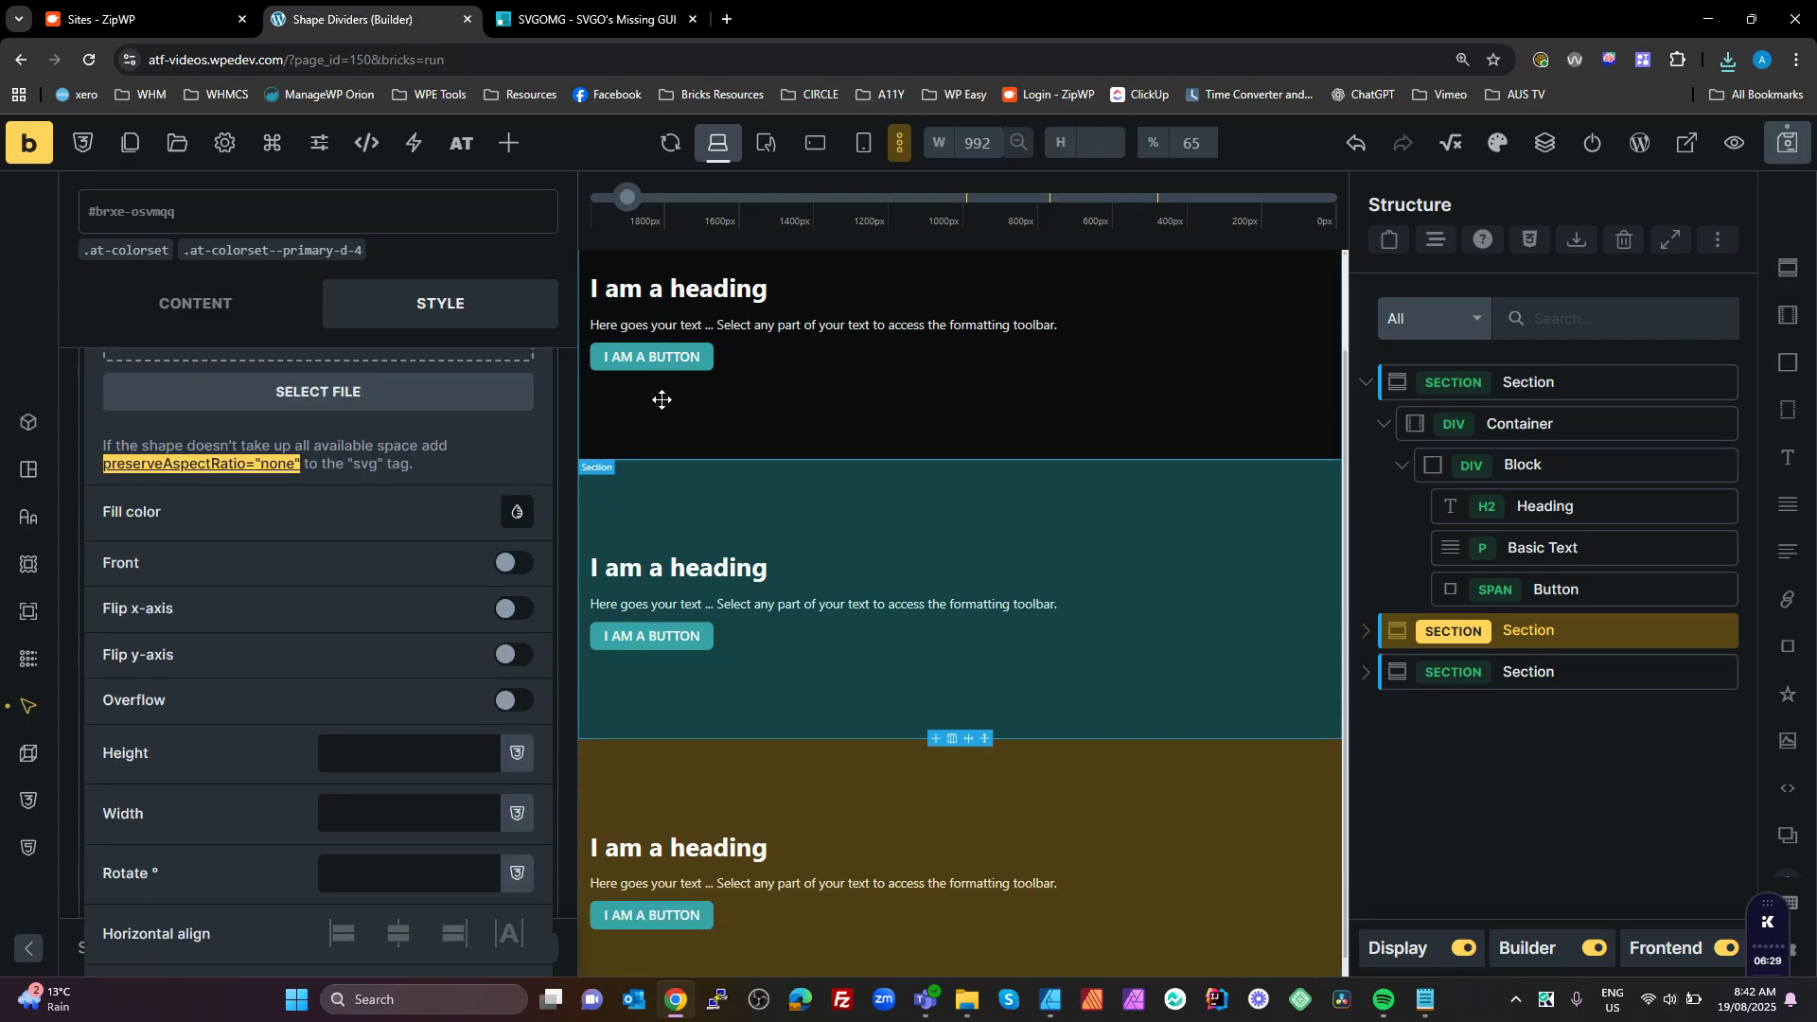
key(ctrl+plus)
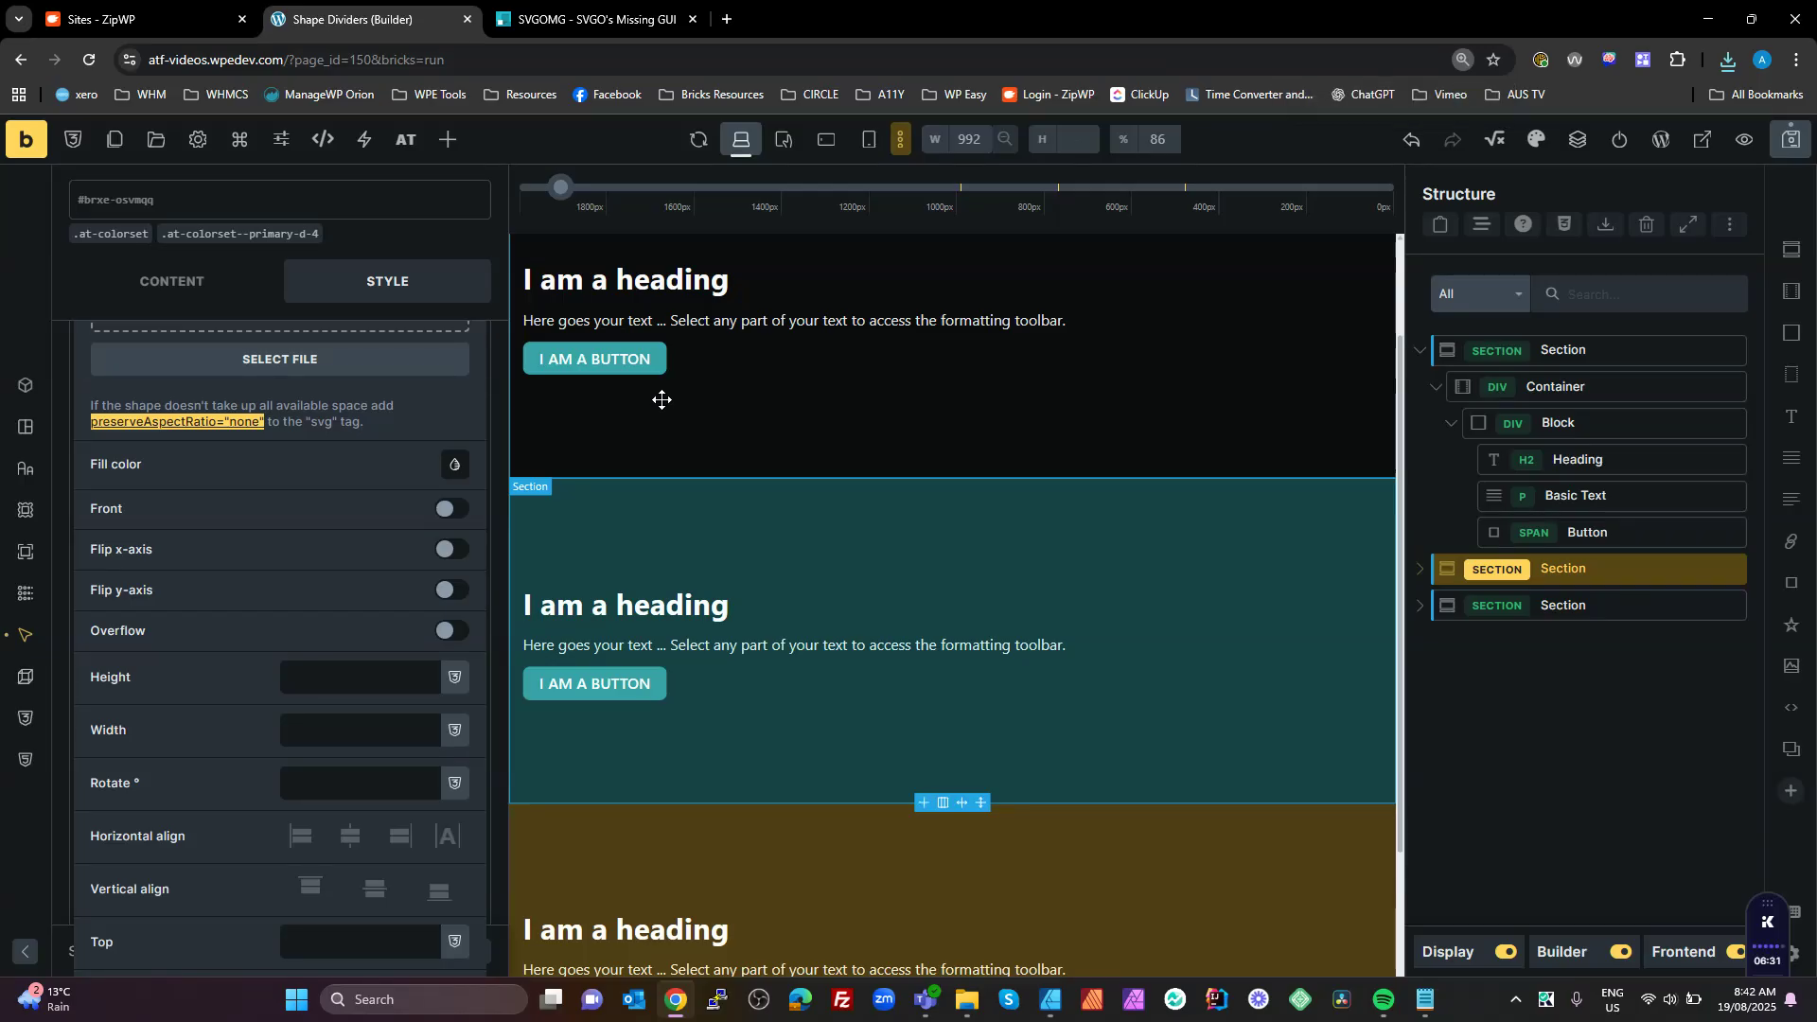
key(alt+Tab)
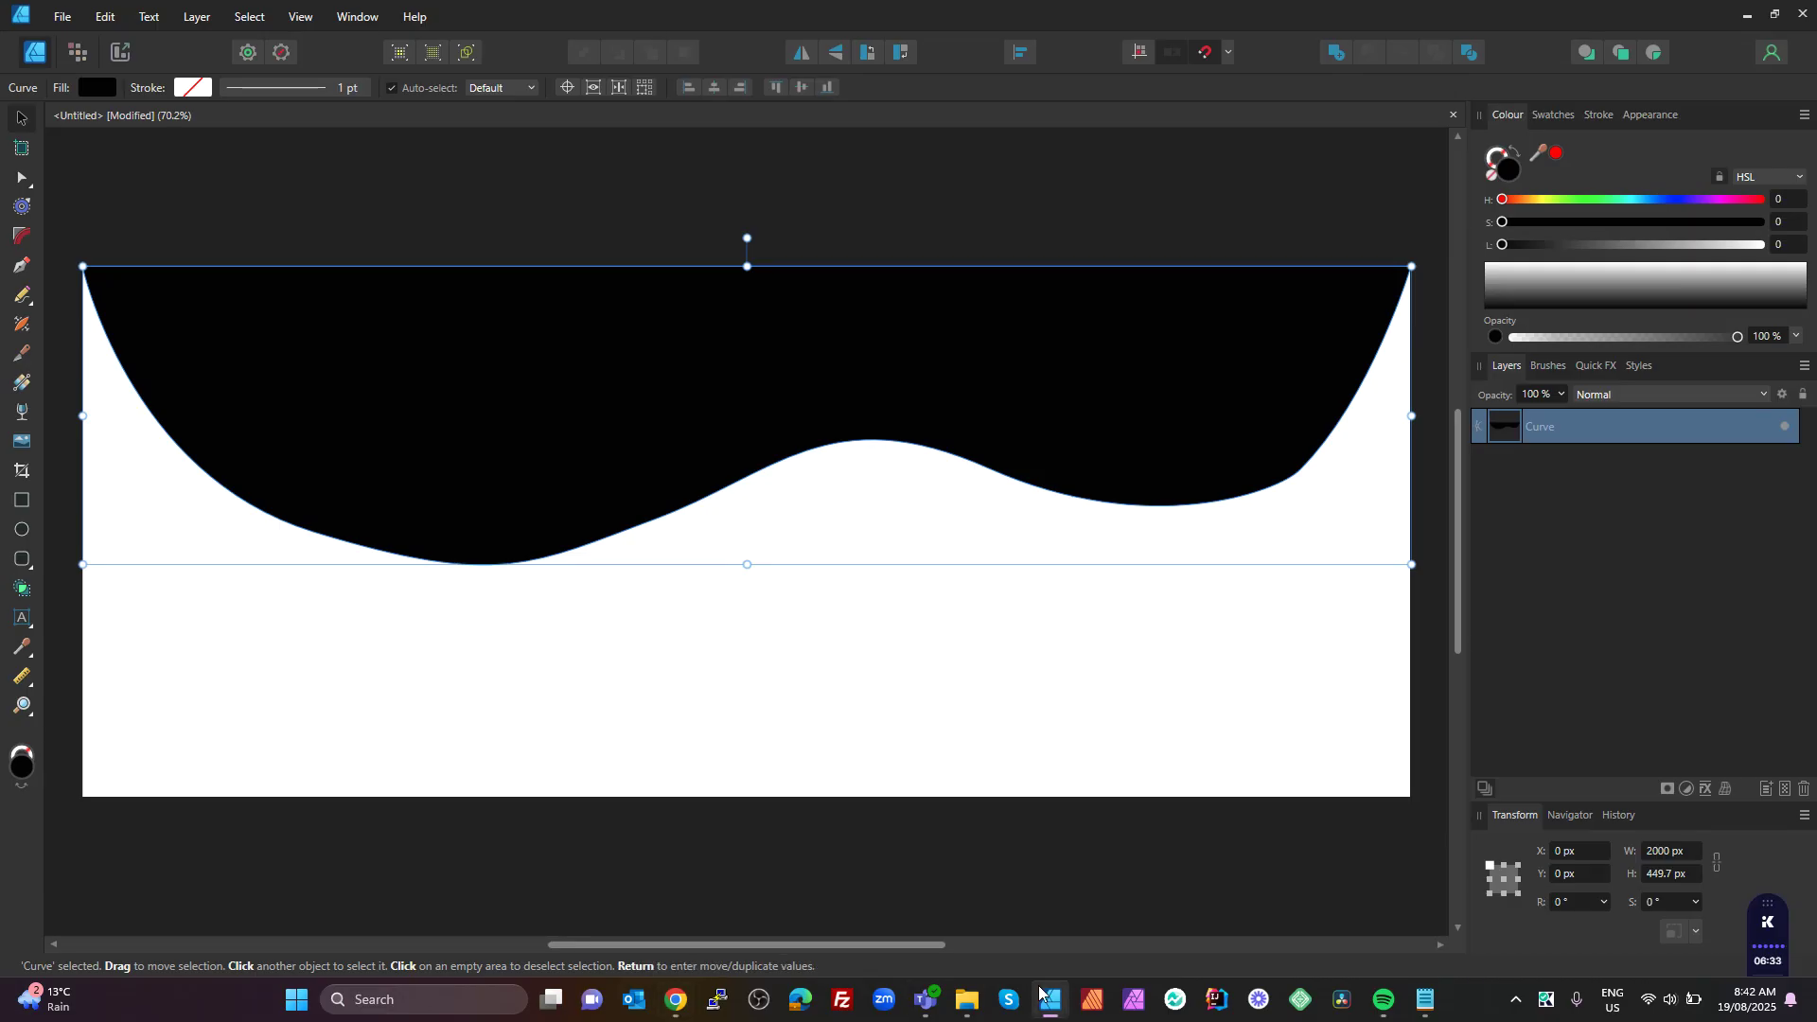
click(966, 999)
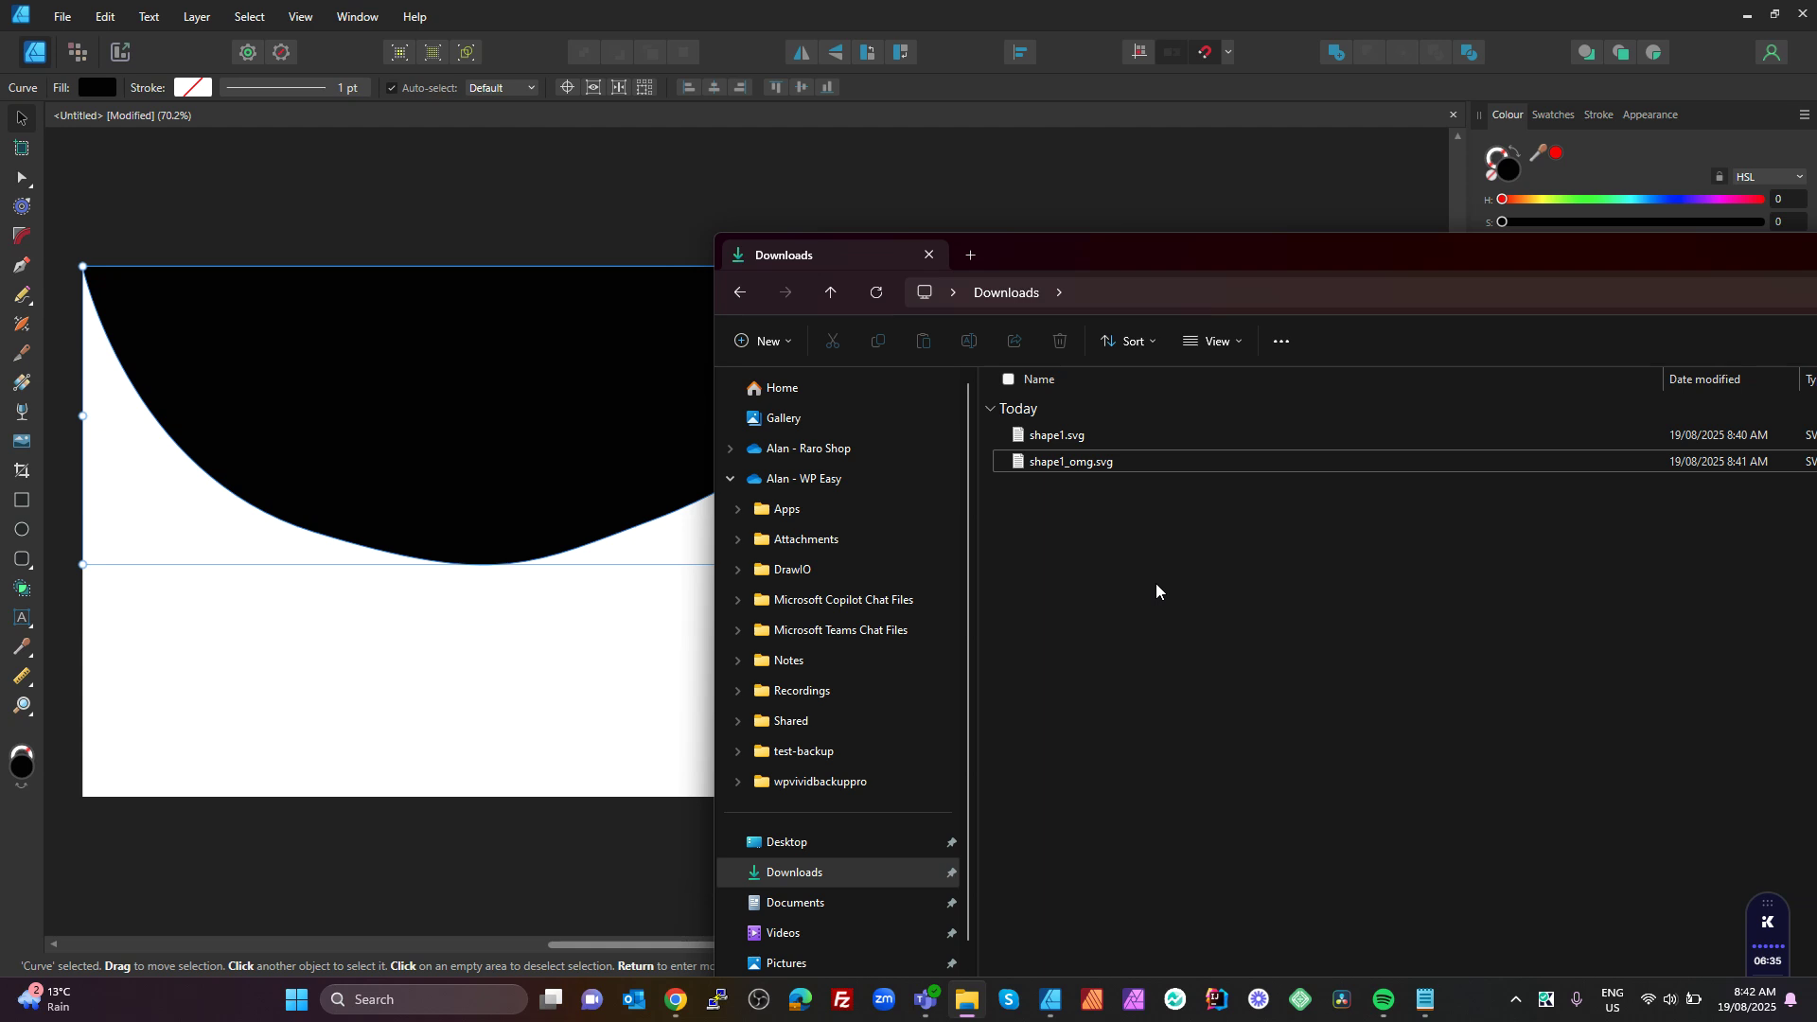
double_click(1056, 473)
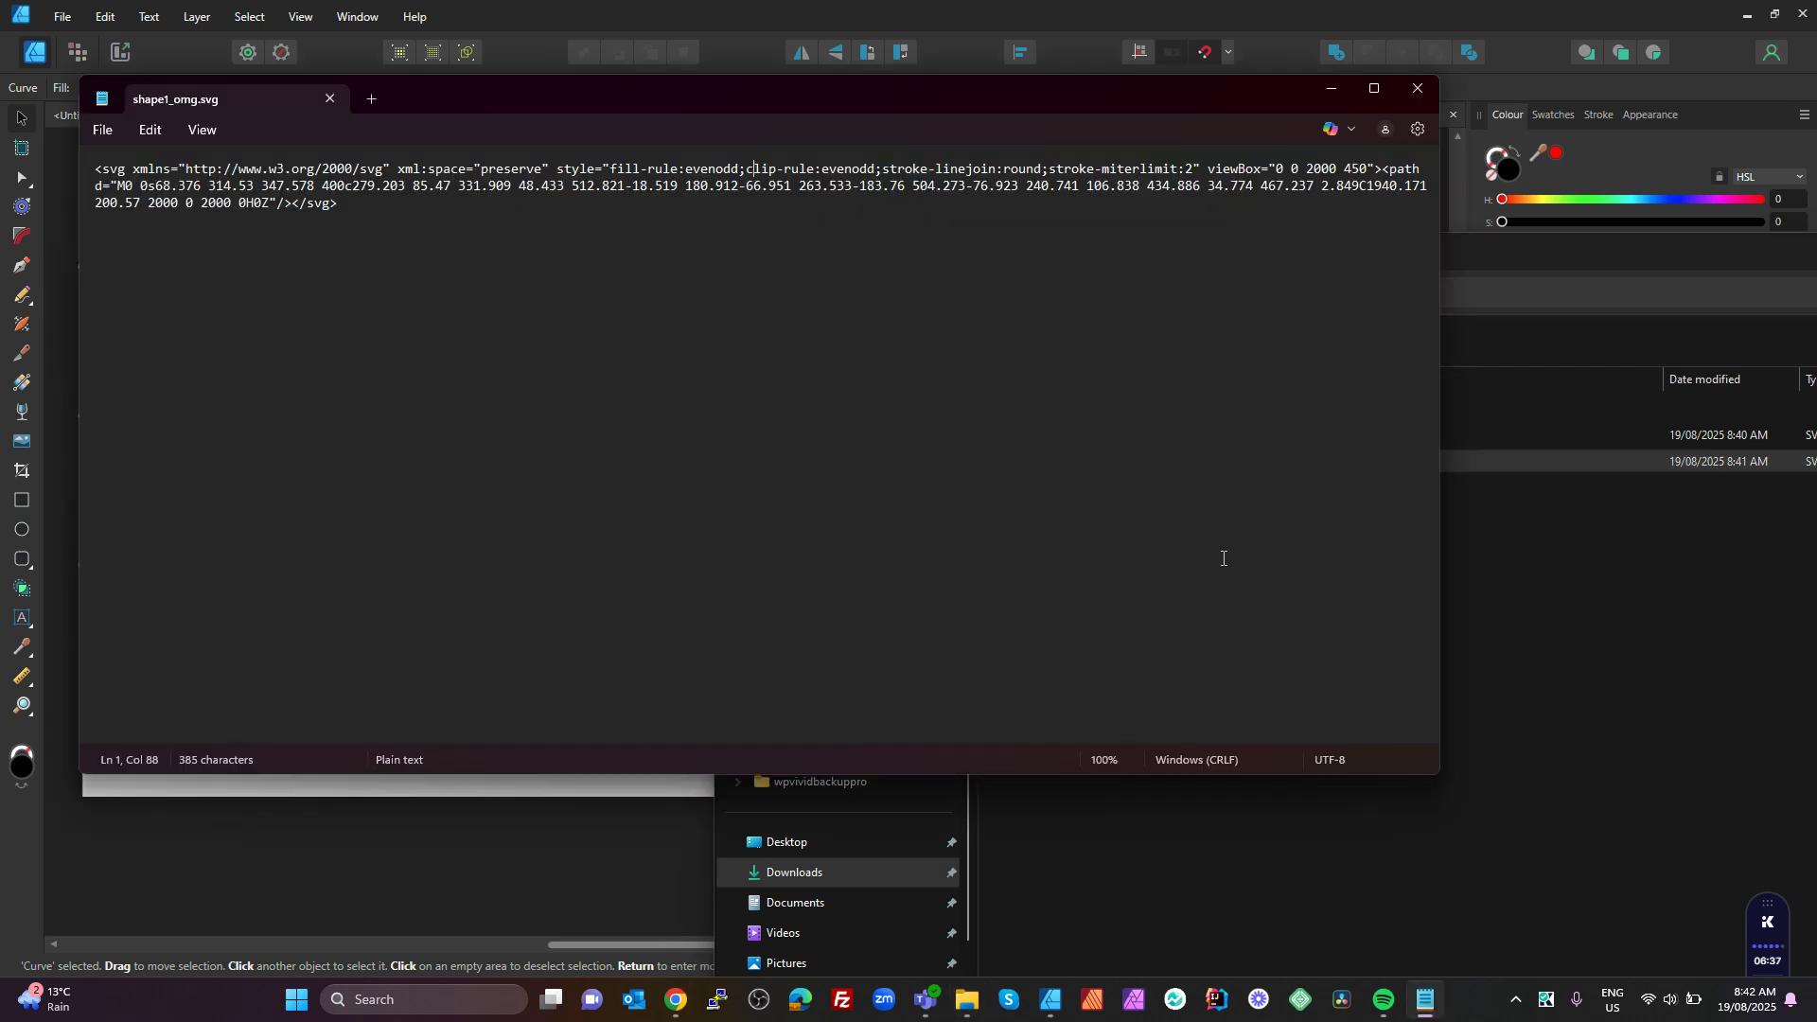
- Insert preserveAspectRatio="none" before the style attribute in the svg tag, then save and close the file
click(561, 163)
key(ctrl+v)
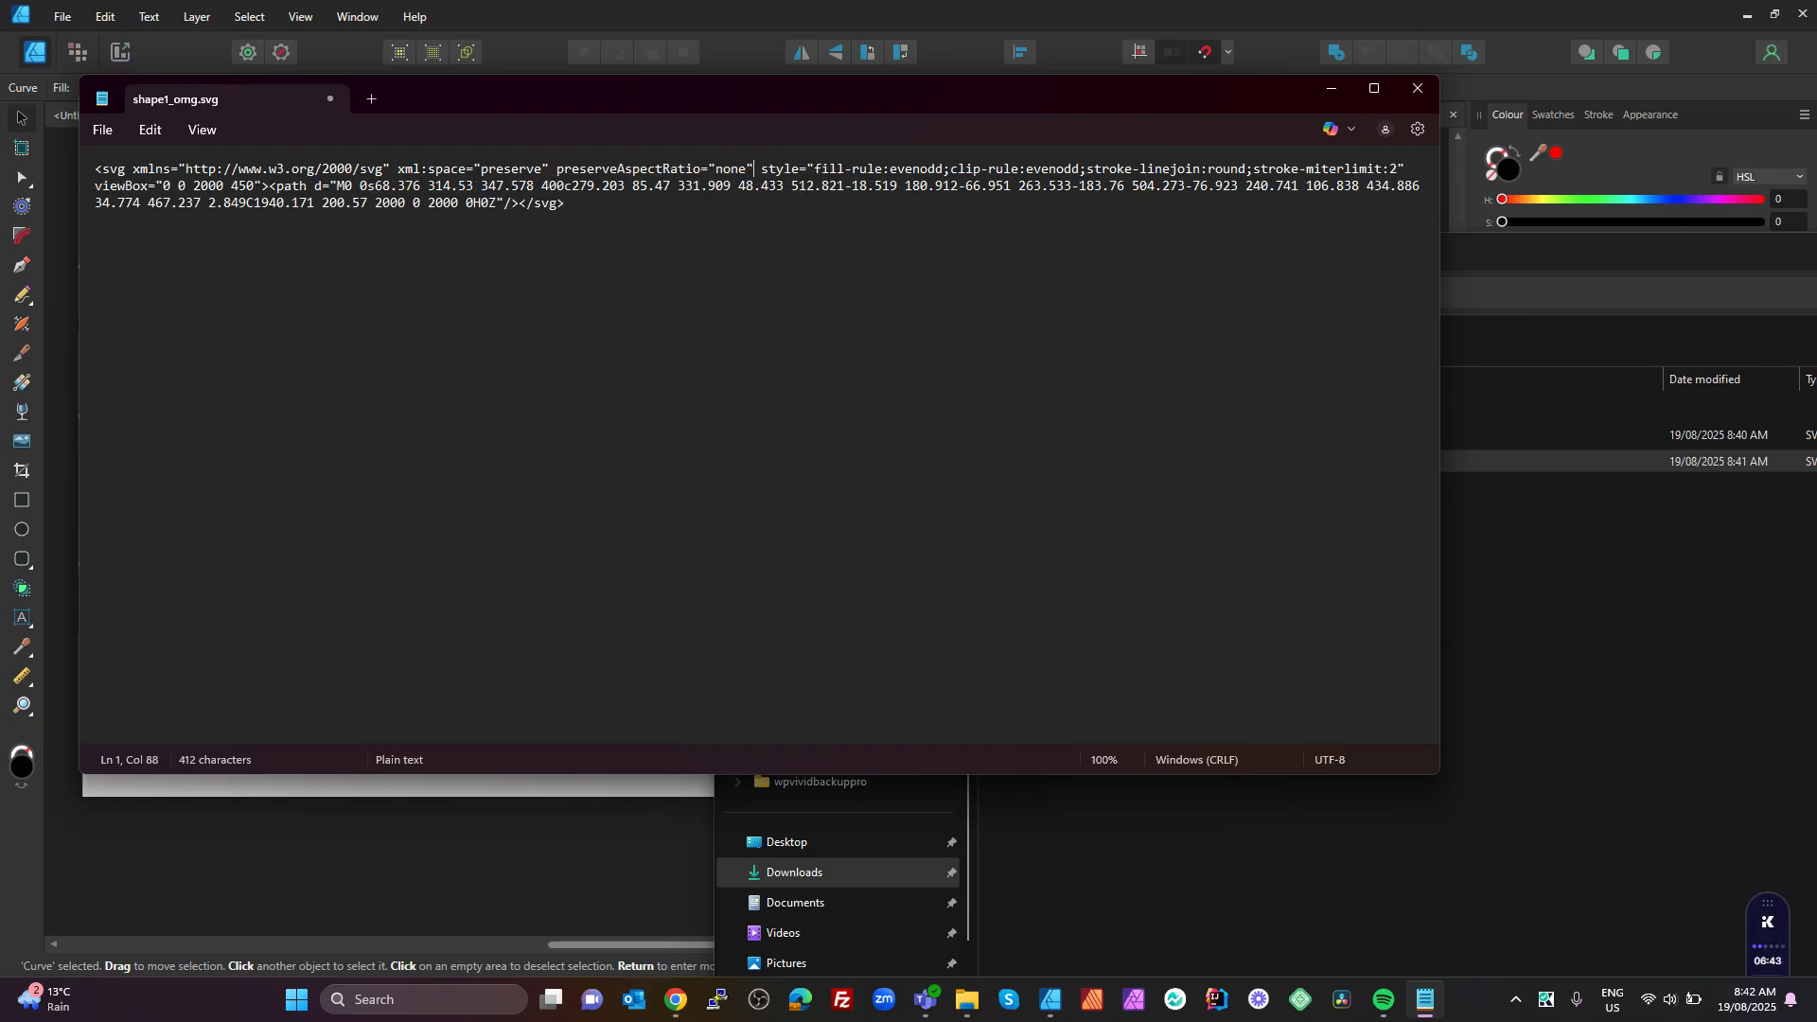
drag(762, 168, 555, 169)
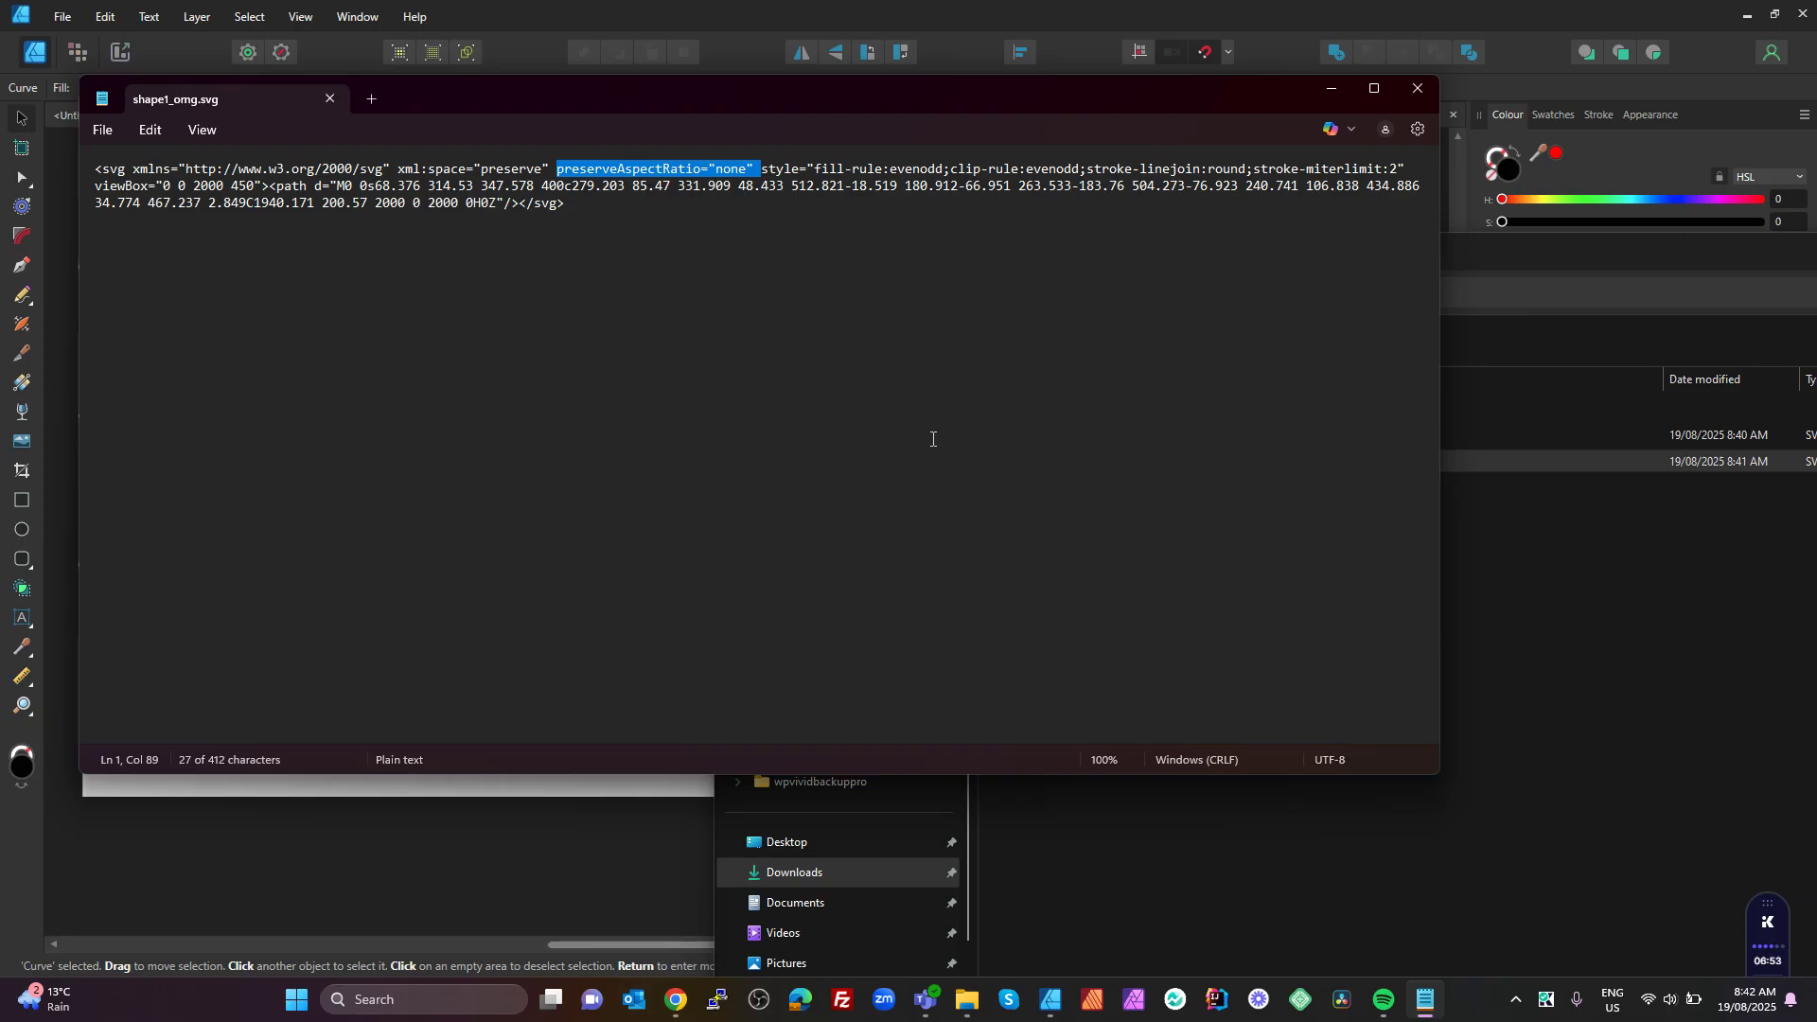
click(1423, 92)
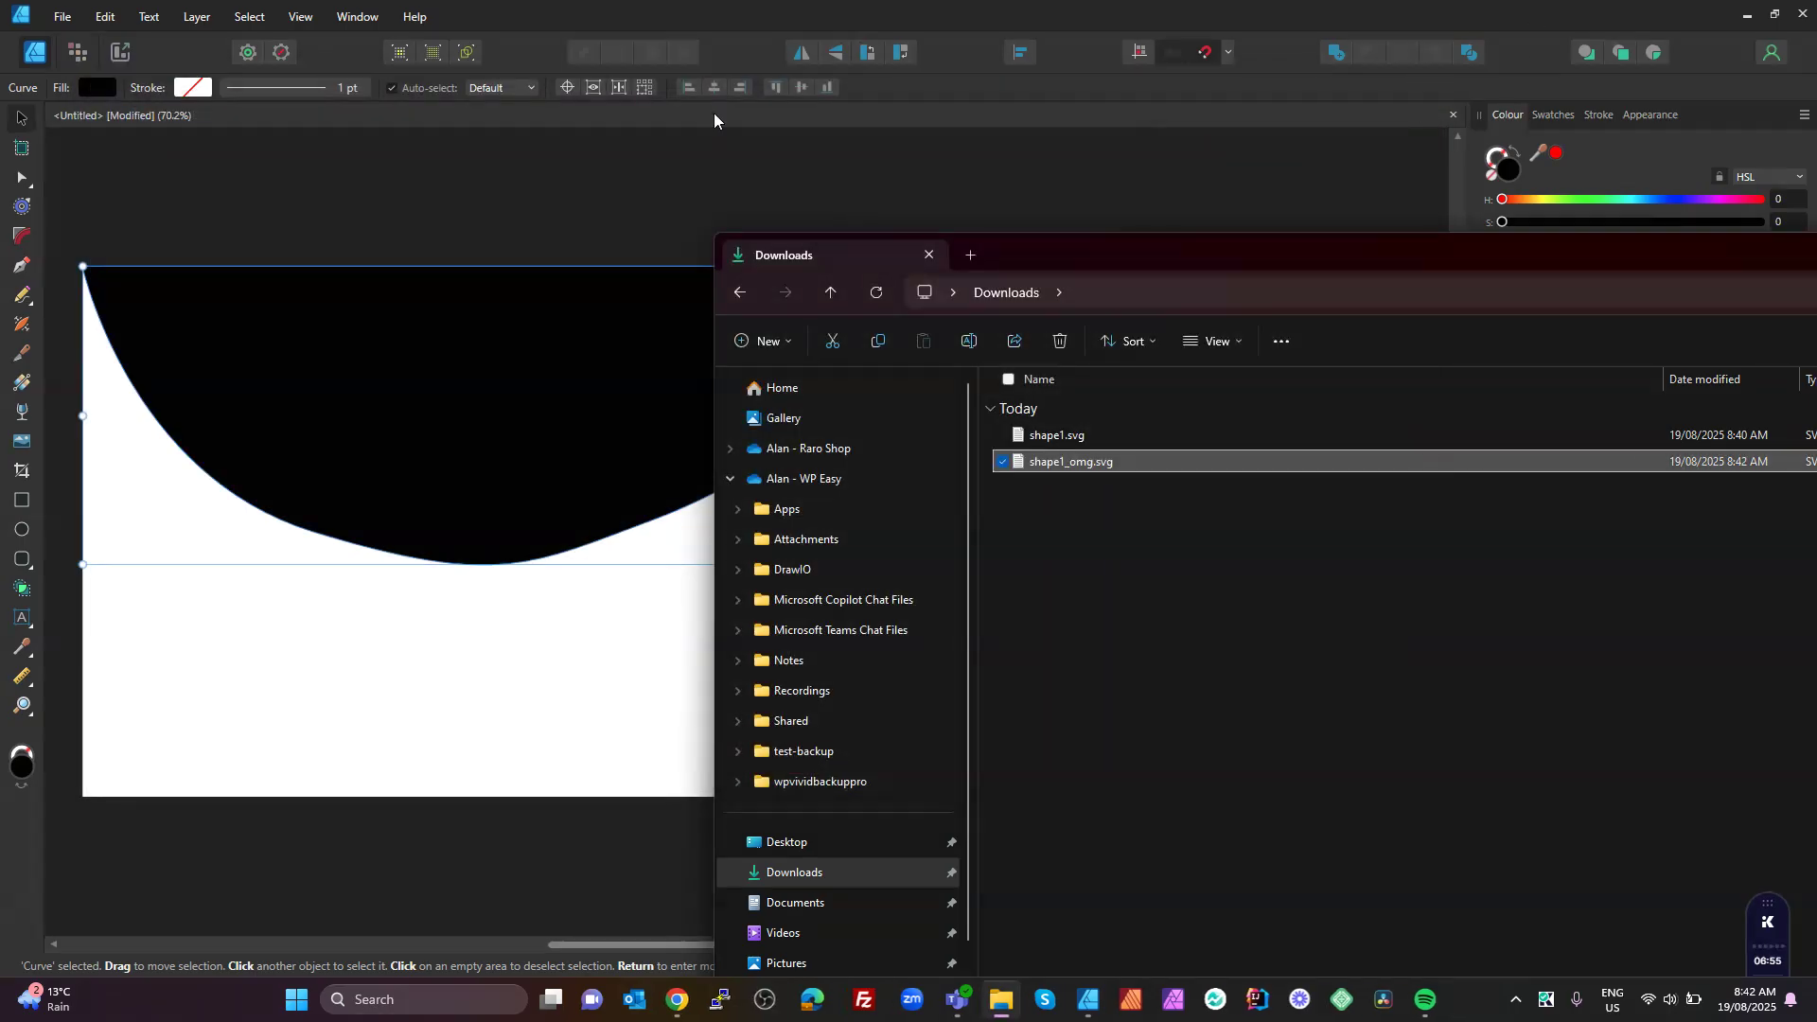
- Return to Chrome, upload shape1_omg.svg from Downloads to the media library and insert it as the divider's custom shape
click(718, 1000)
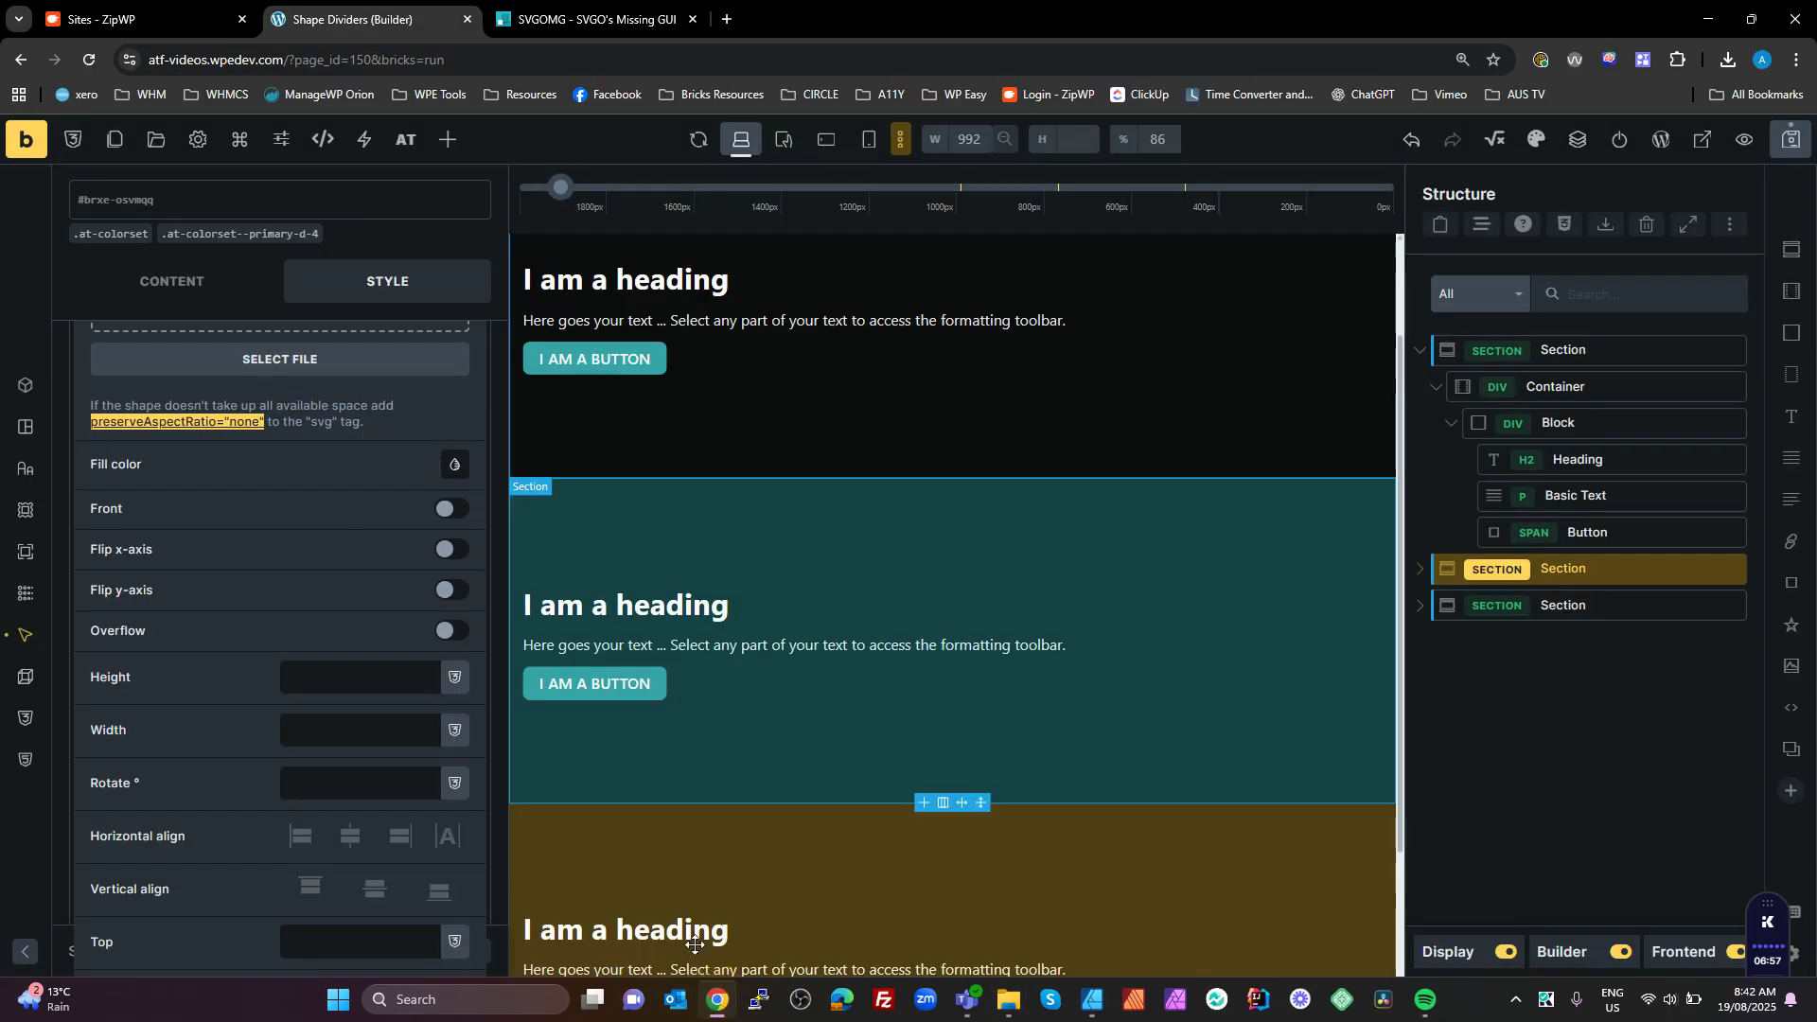
scroll(346, 617, up, 2)
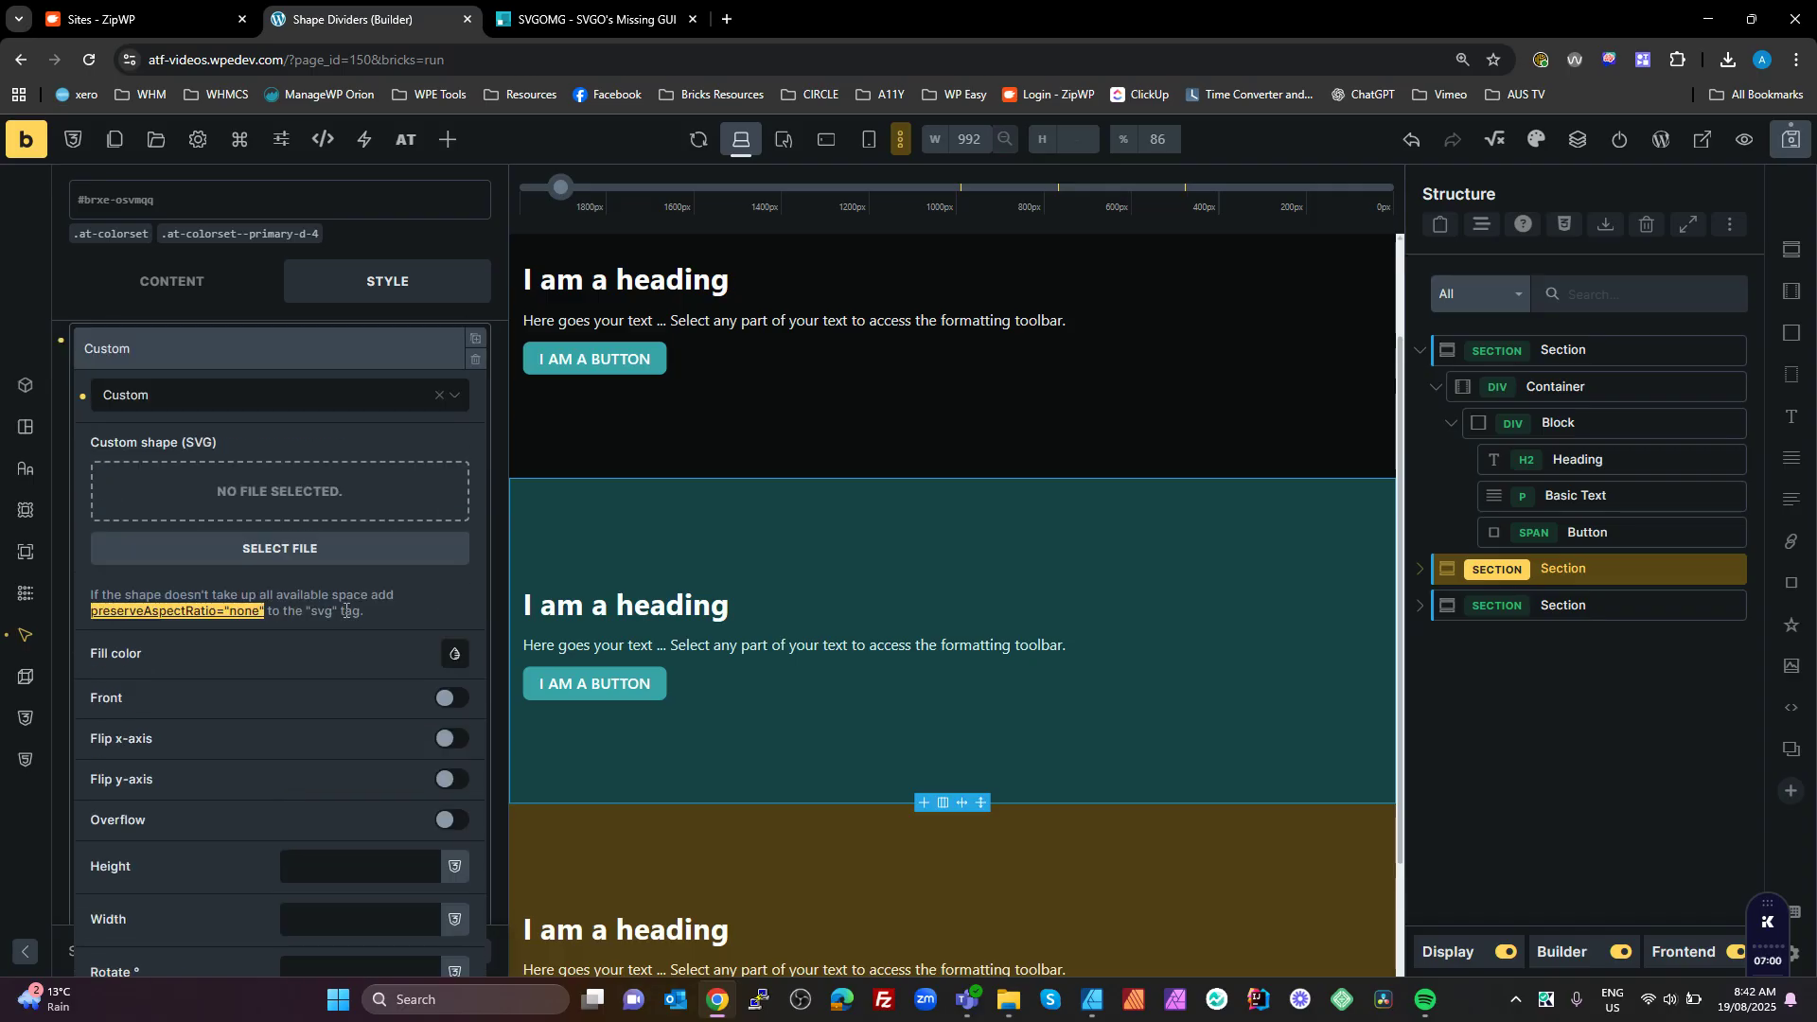
scroll(327, 617, up, 1)
click(288, 587)
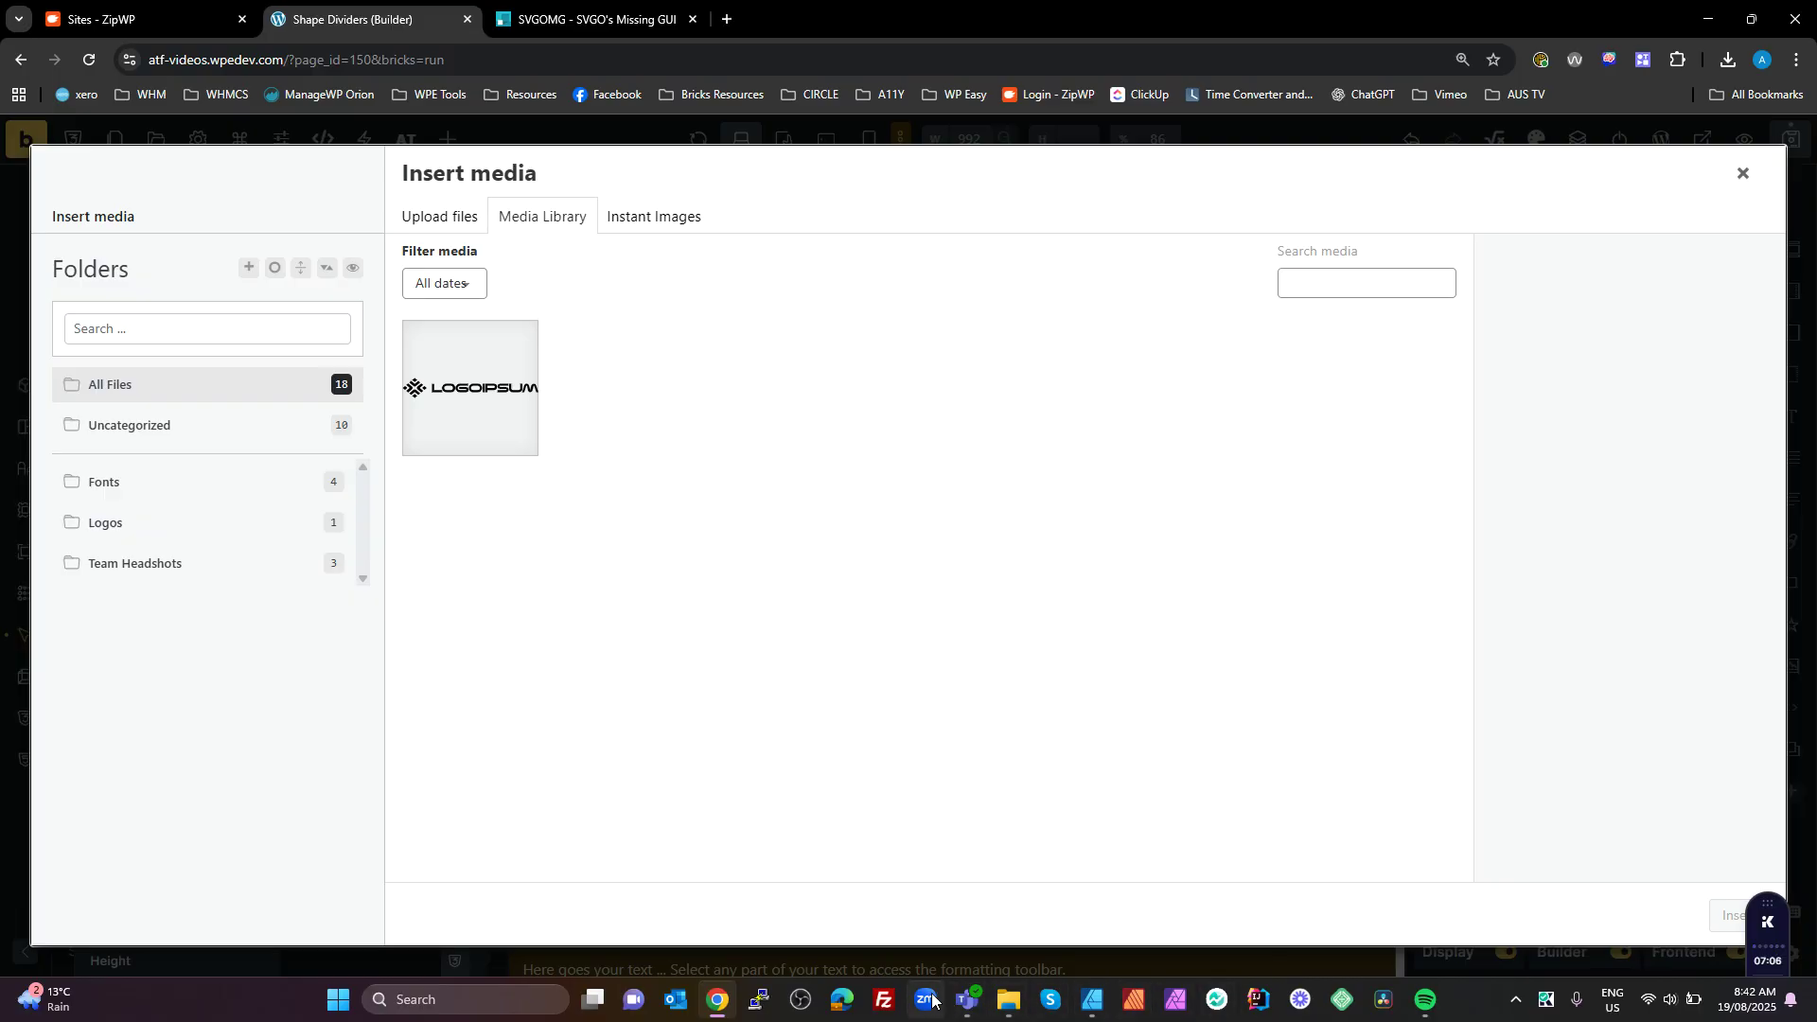
click(1008, 1006)
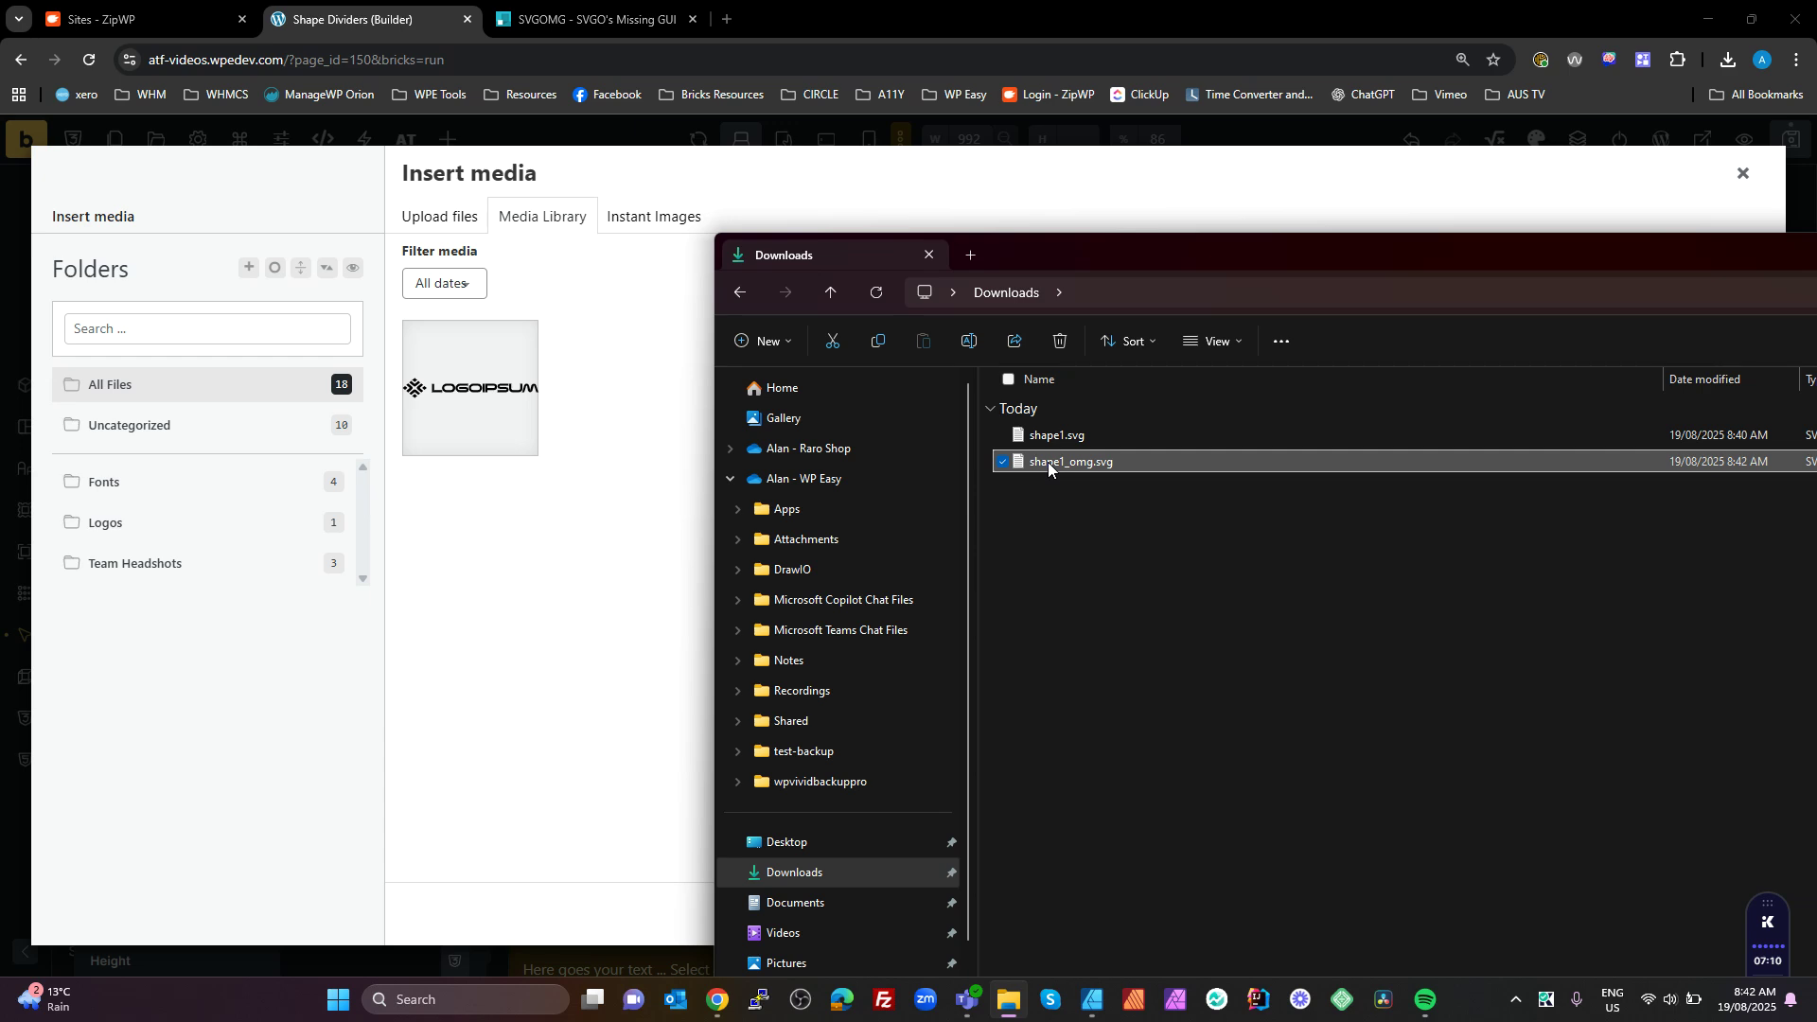
drag(1070, 462, 622, 556)
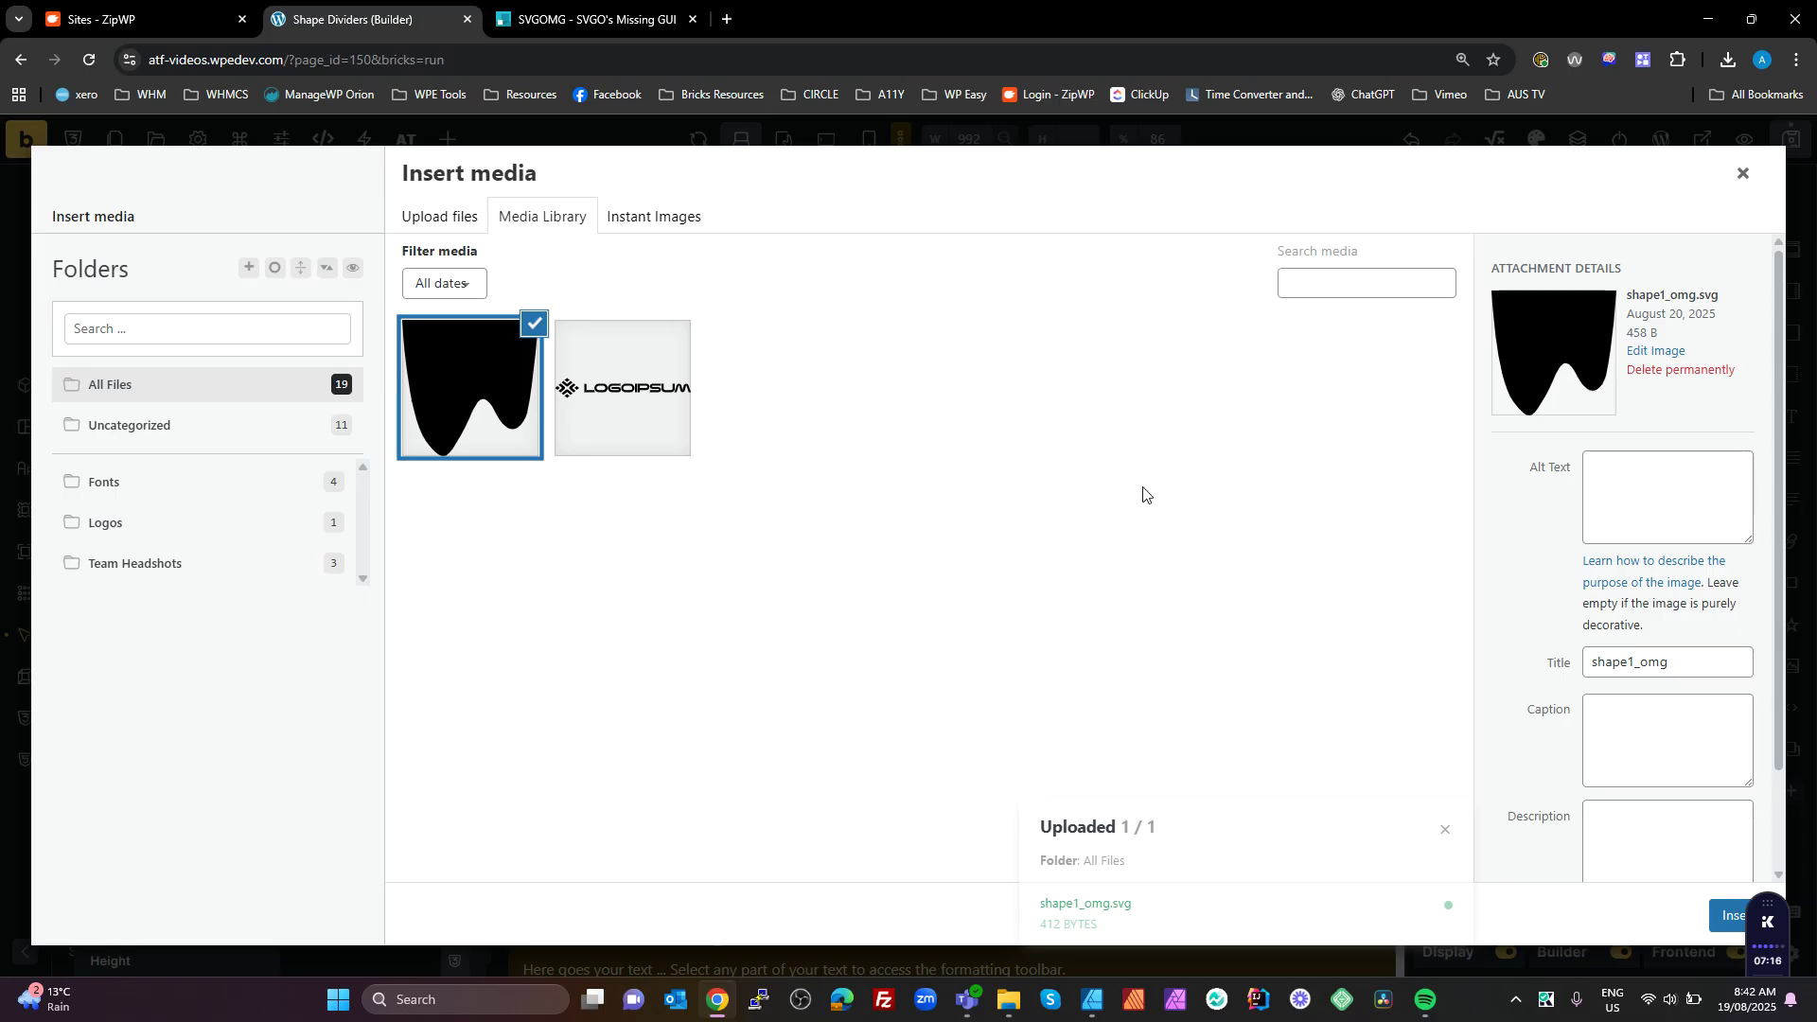
click(1716, 918)
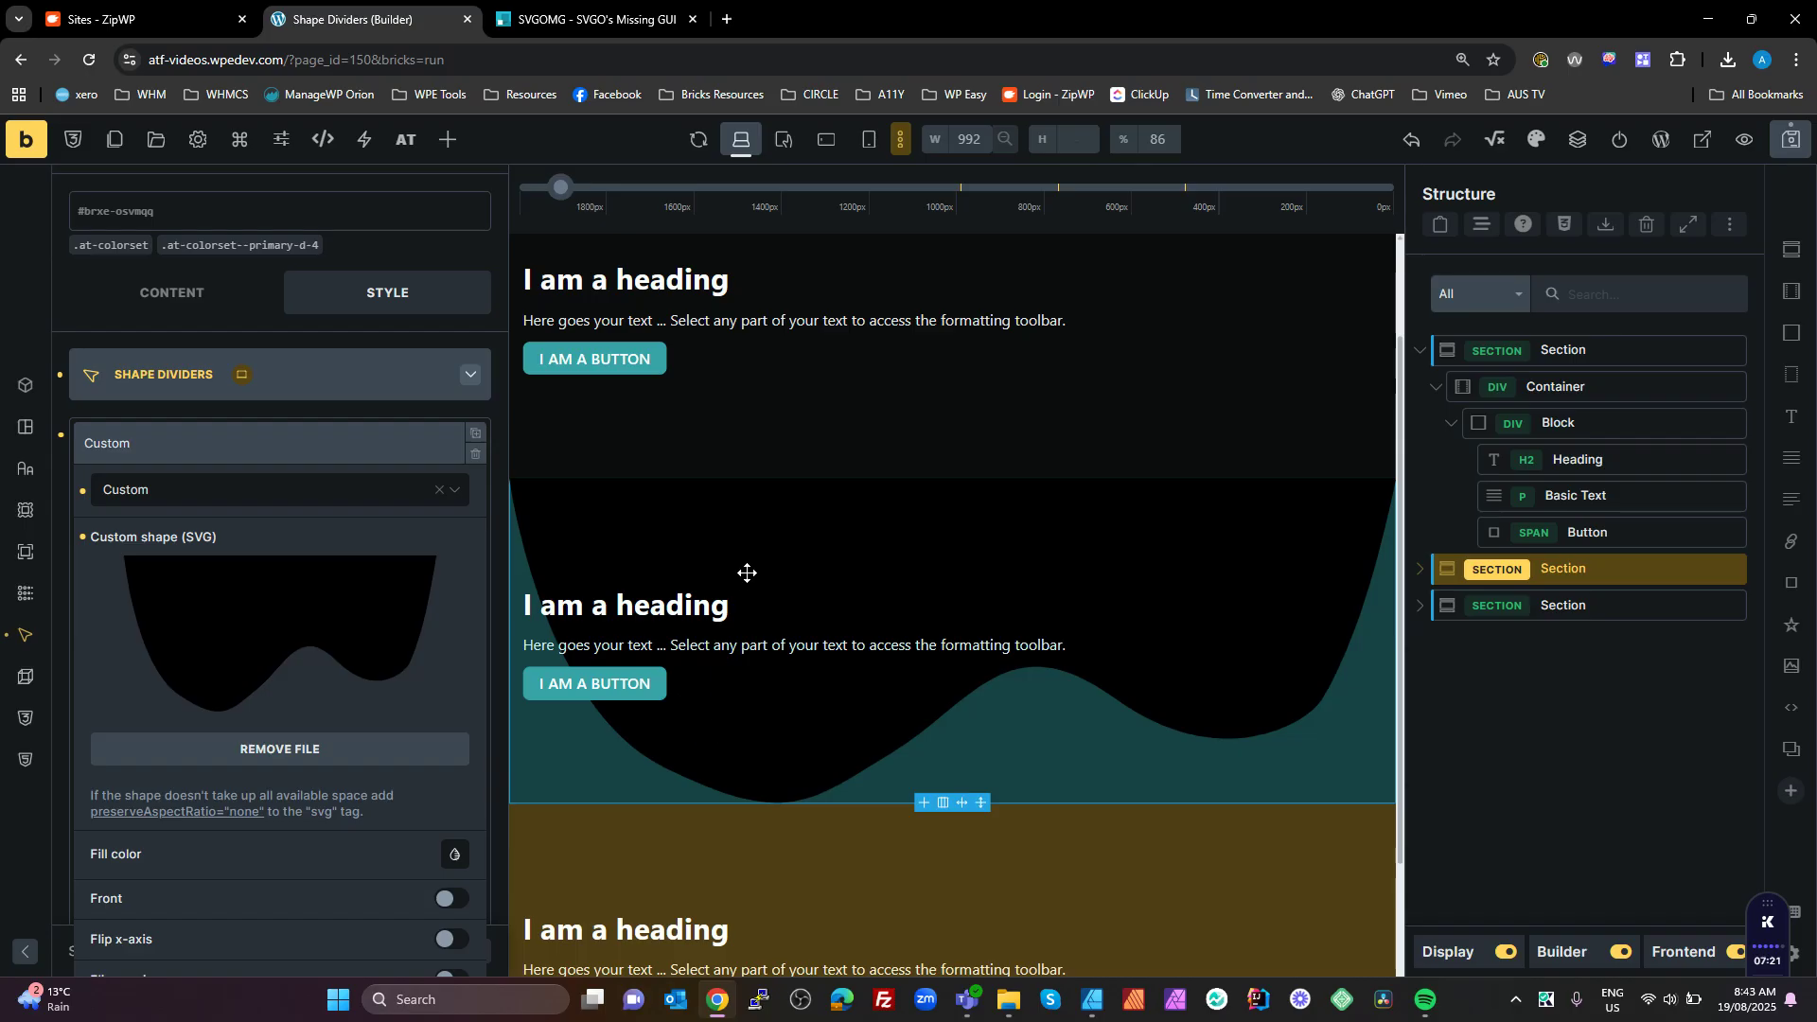
- Set the height of the teal section's shape divider to 100
scroll(284, 700, down, 1)
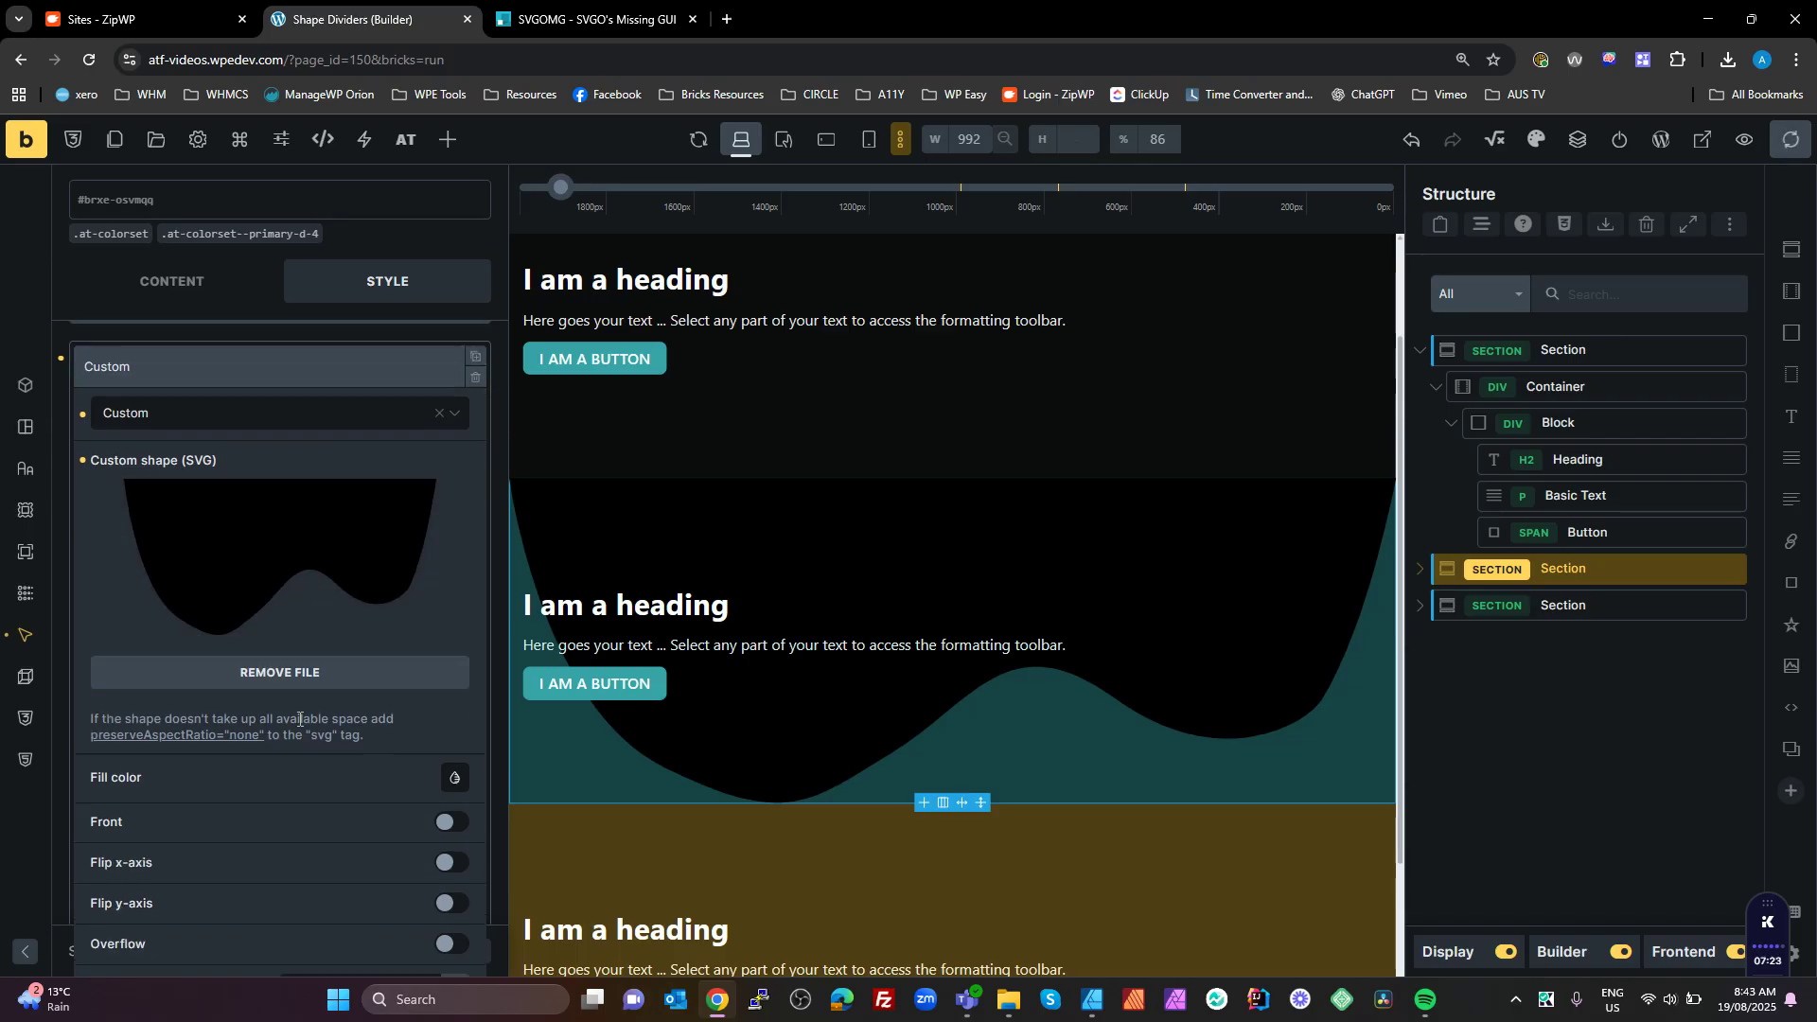
scroll(299, 719, down, 2)
click(335, 777)
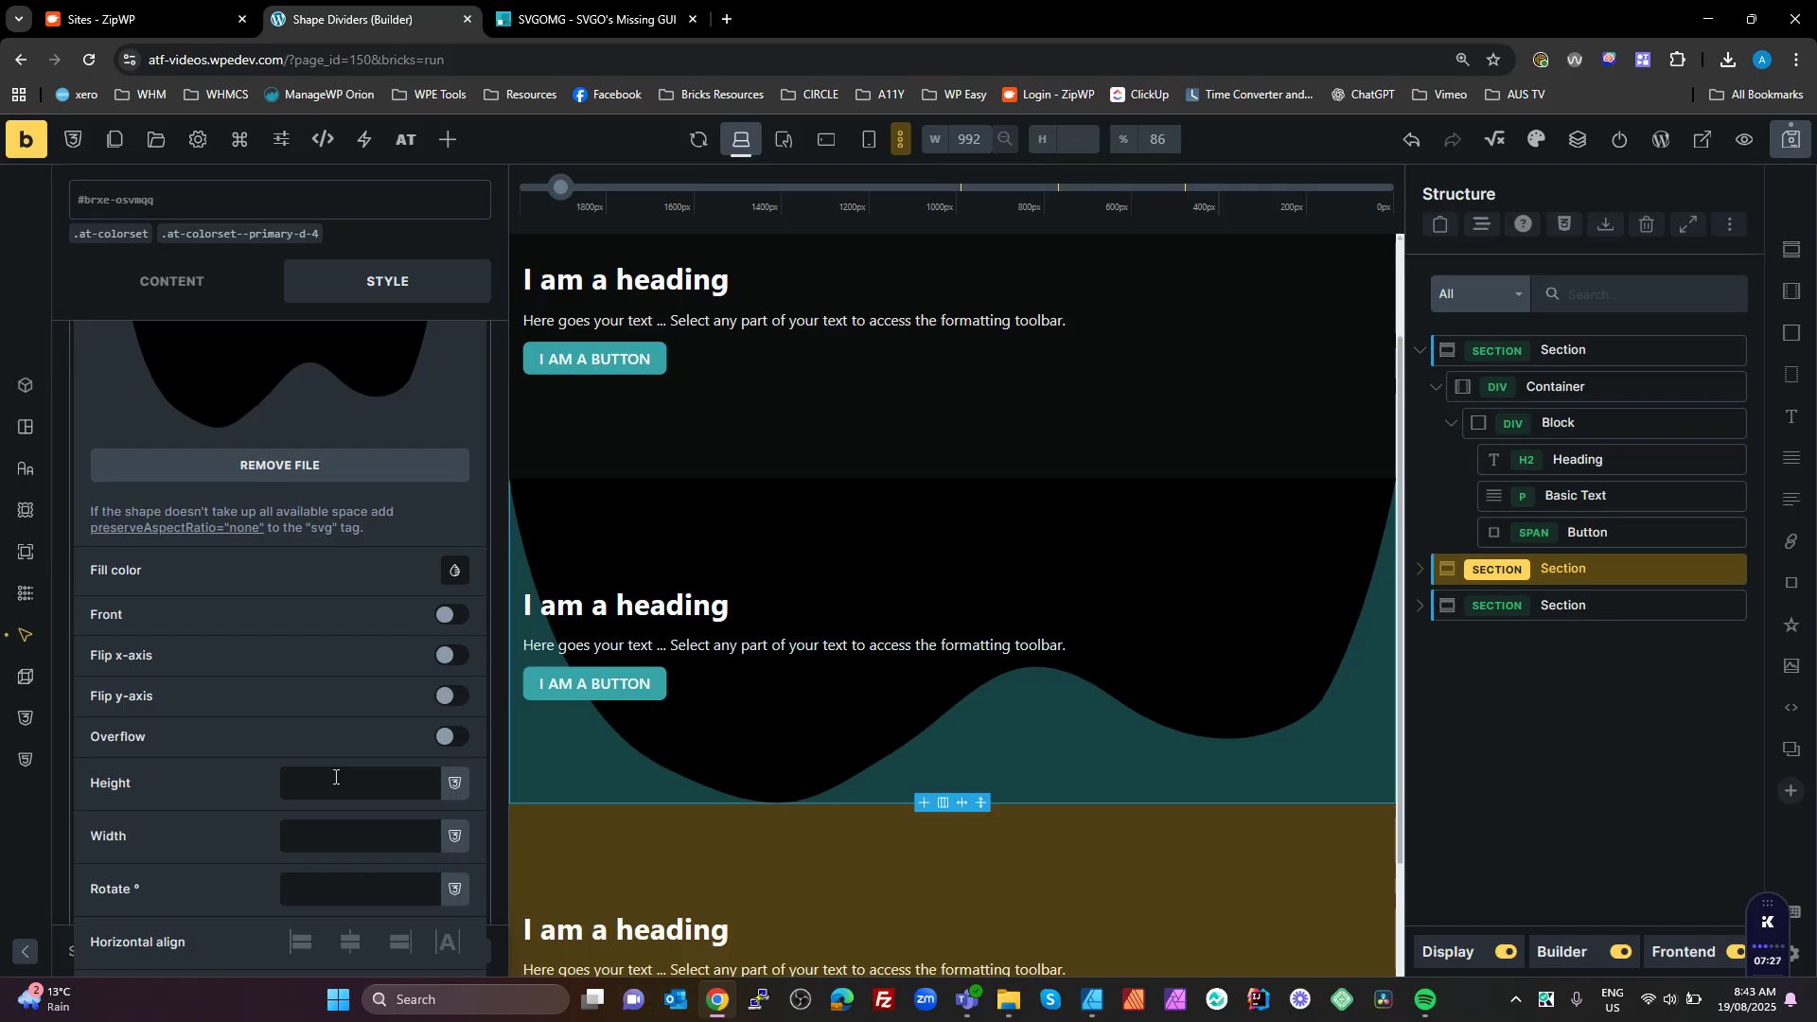
text(100)
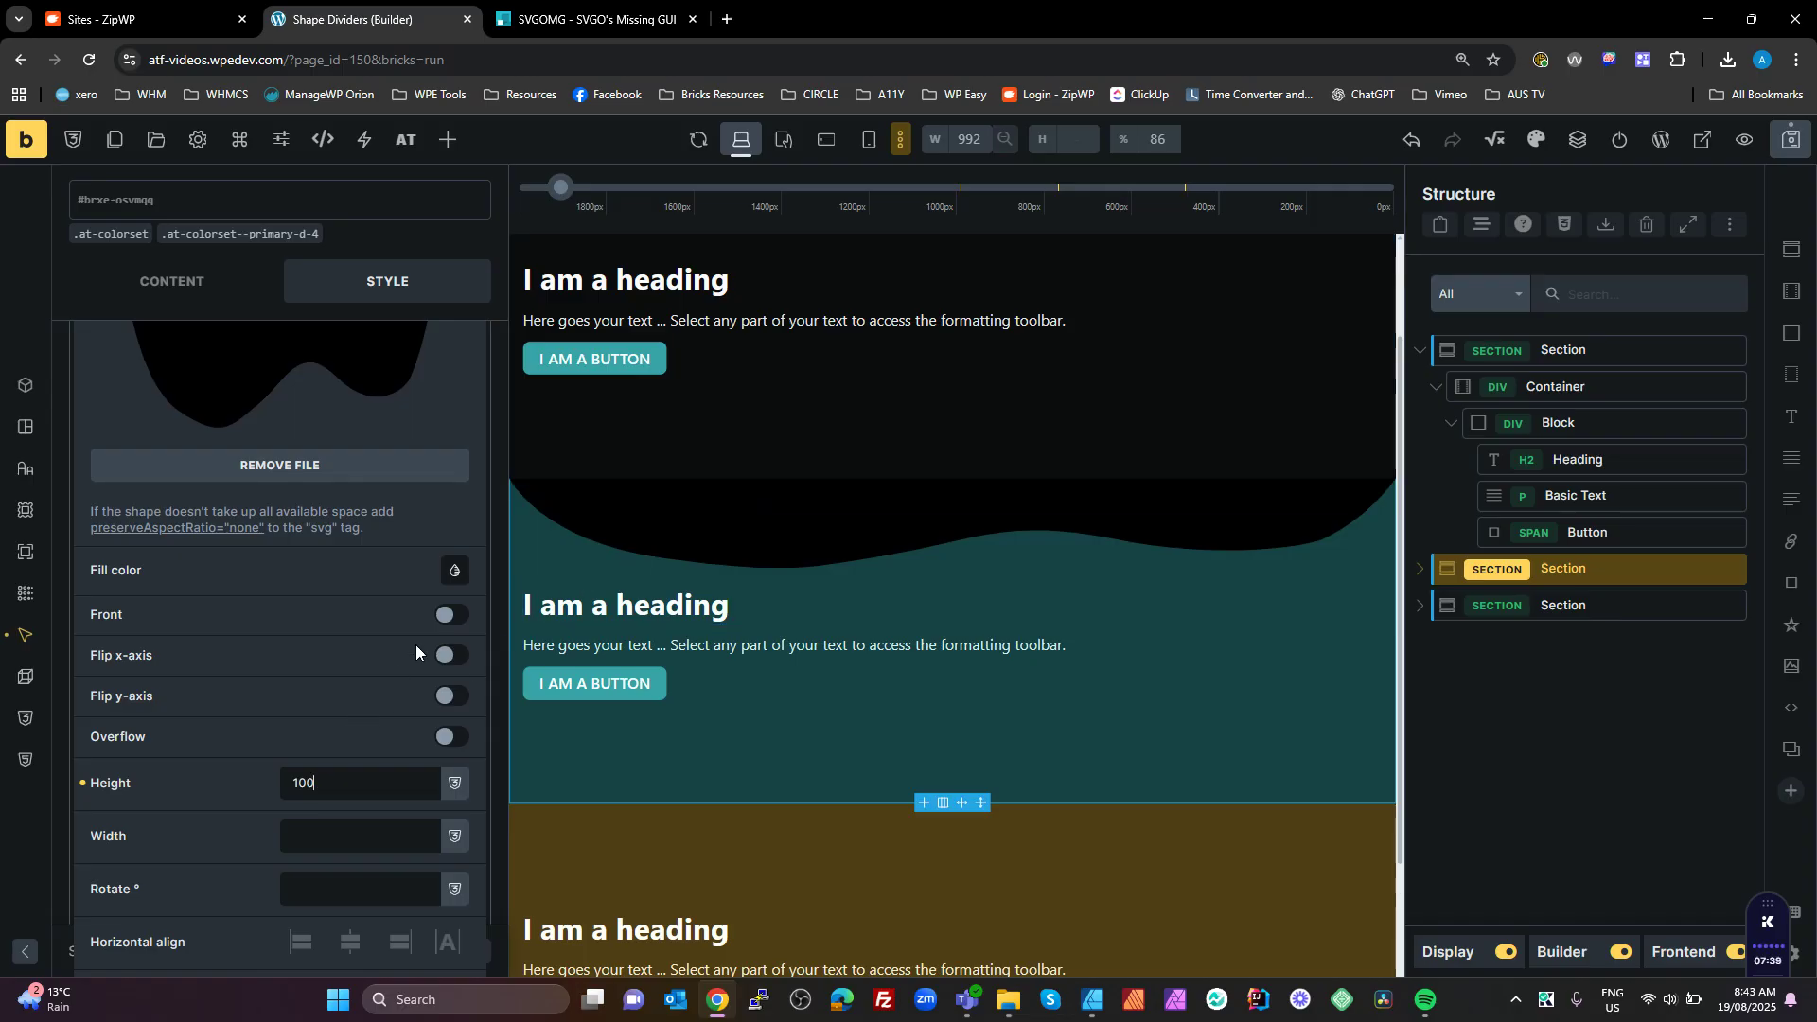
- Set the shape divider's fill color to neutral-d-6 to match the dark section above
click(455, 572)
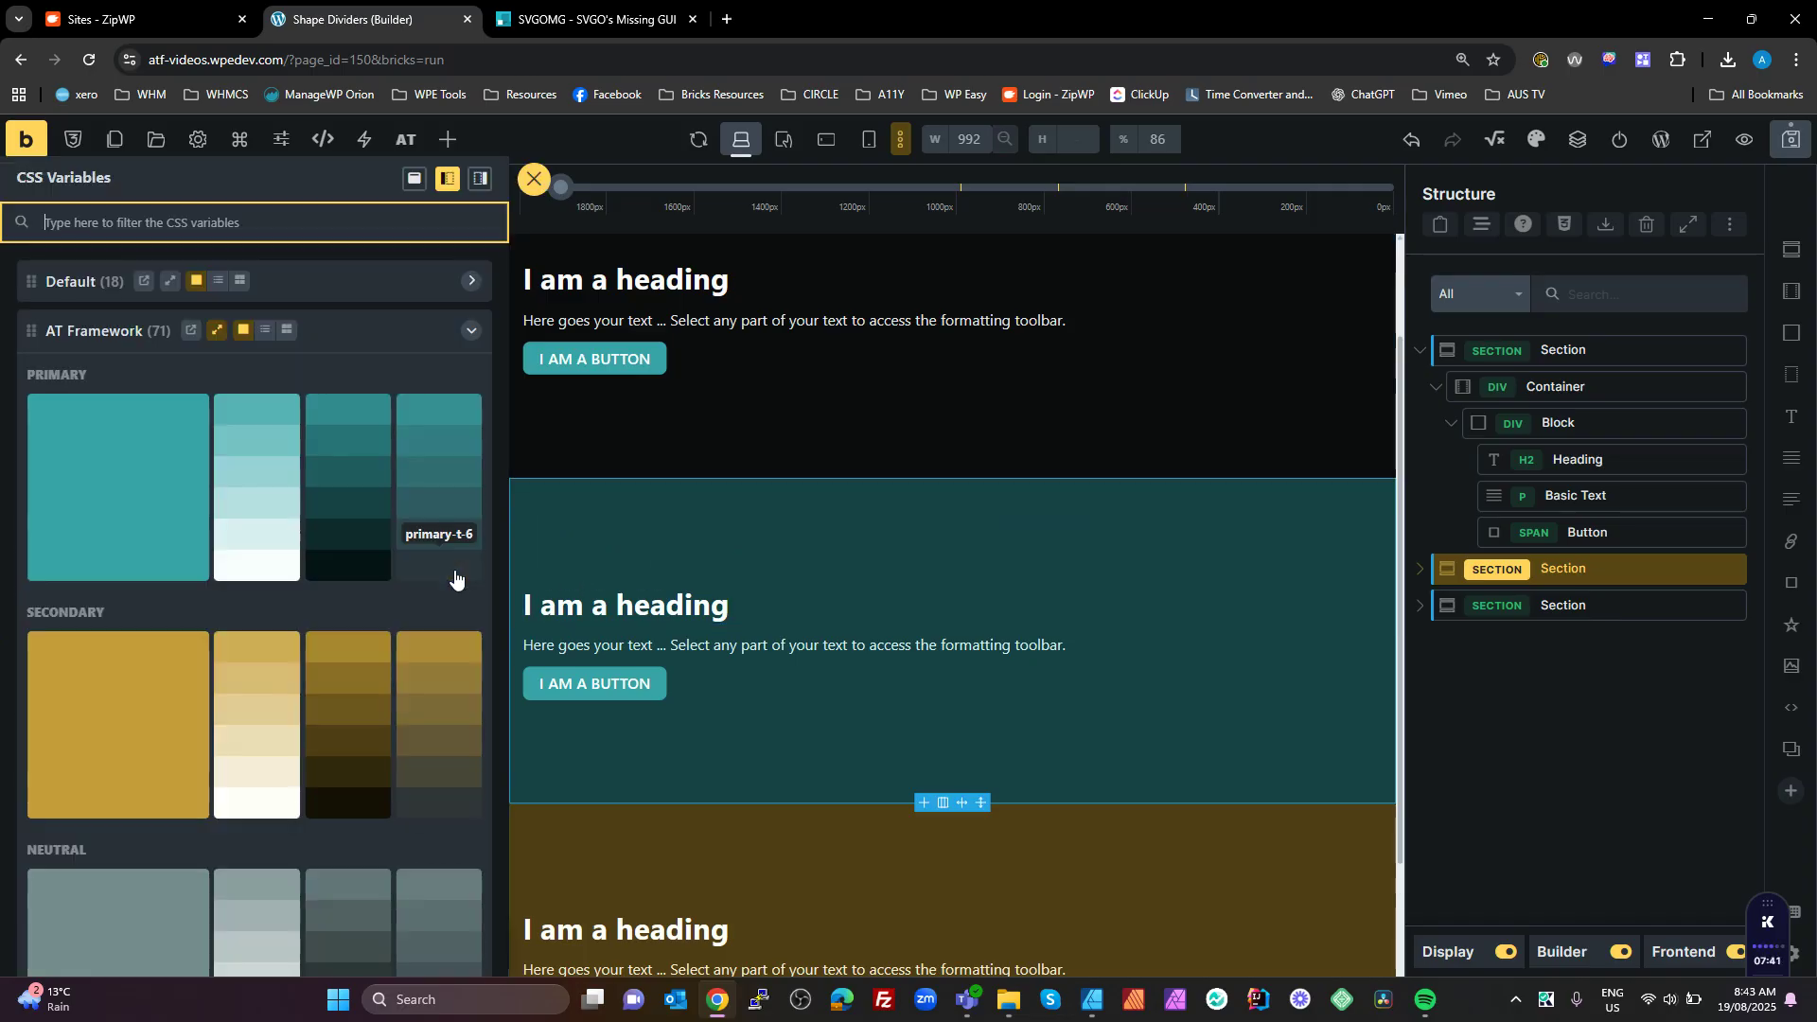
scroll(277, 660, down, 4)
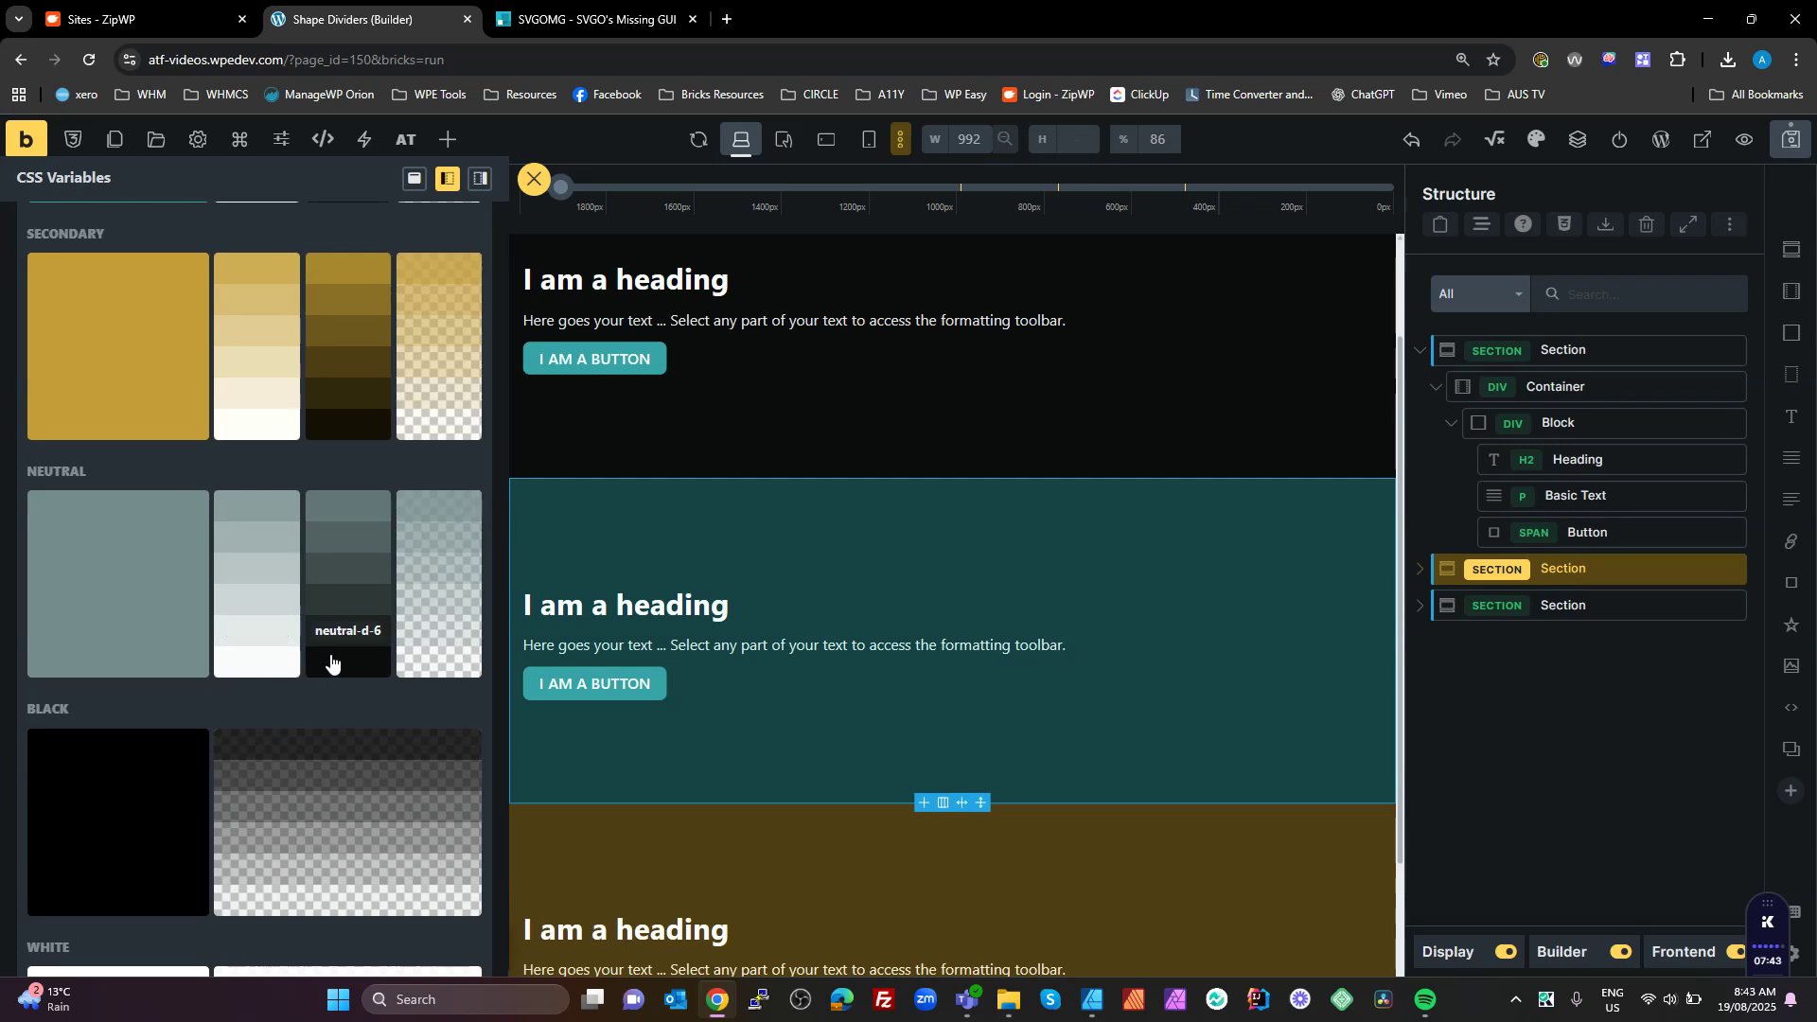
click(360, 640)
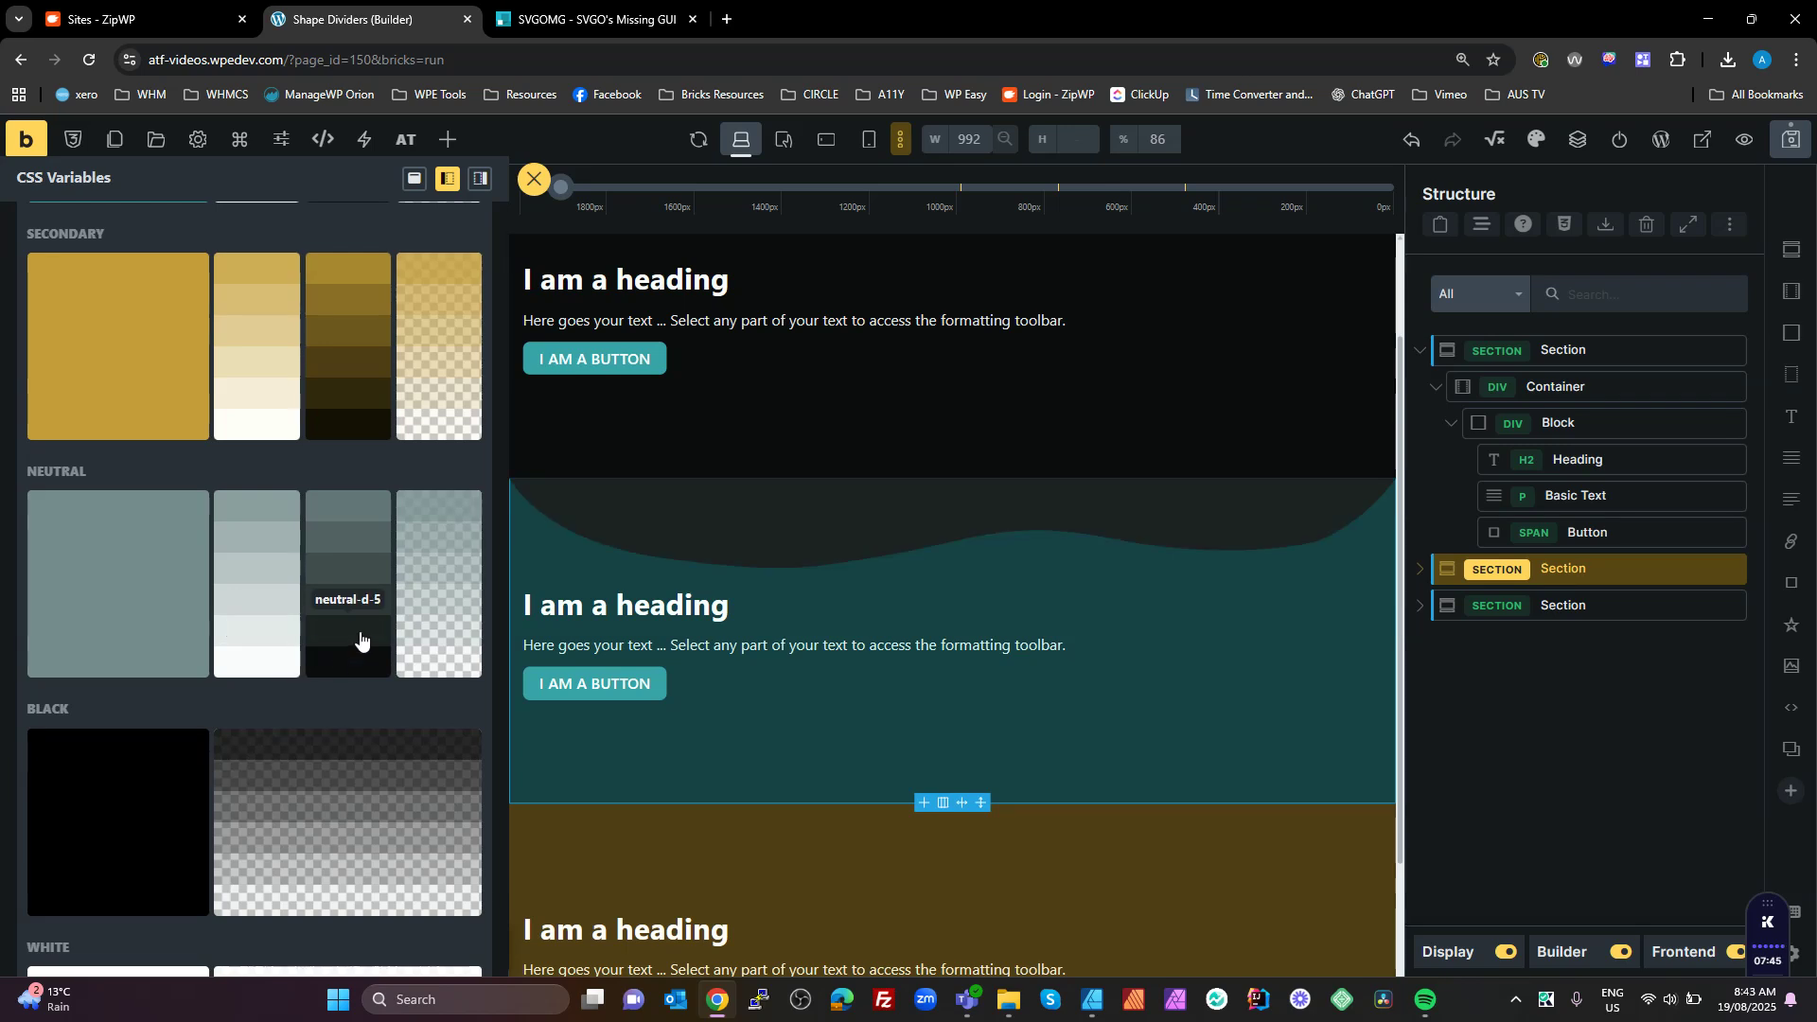
click(359, 666)
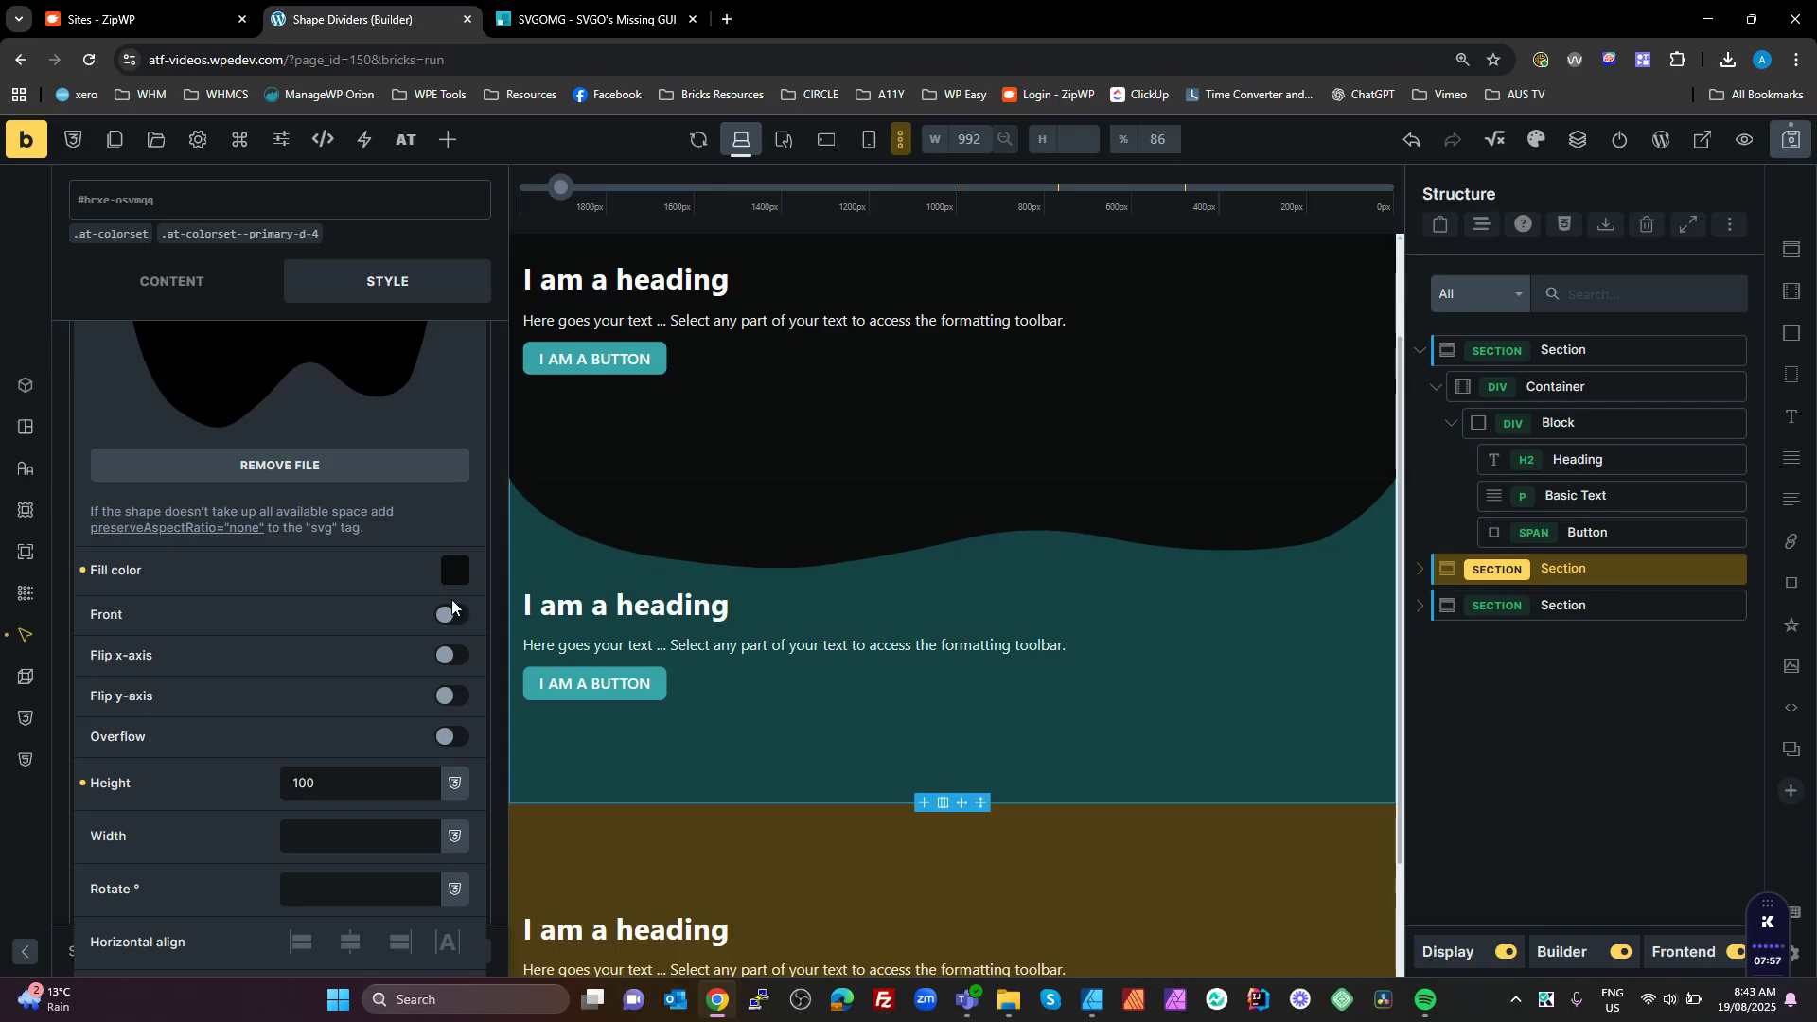
- Try a top offset of -0.5 for the shape divider
scroll(333, 812, down, 1)
scroll(333, 812, down, 4)
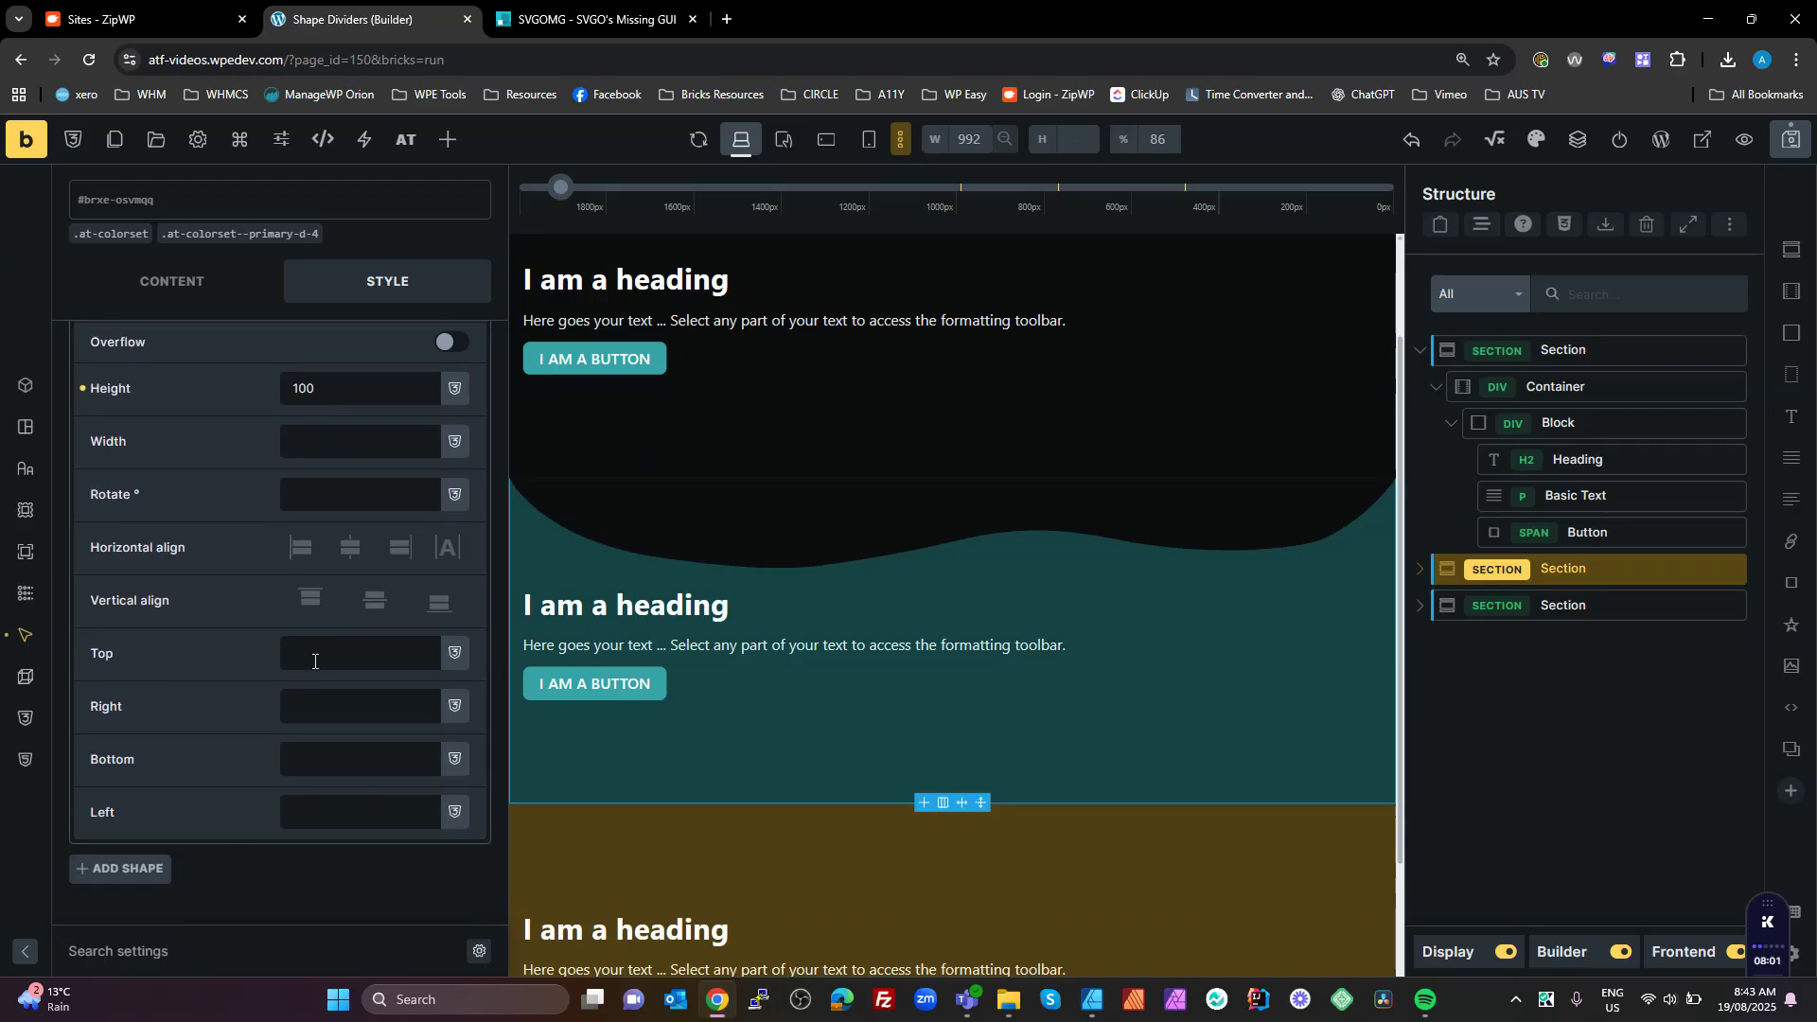
text(--)
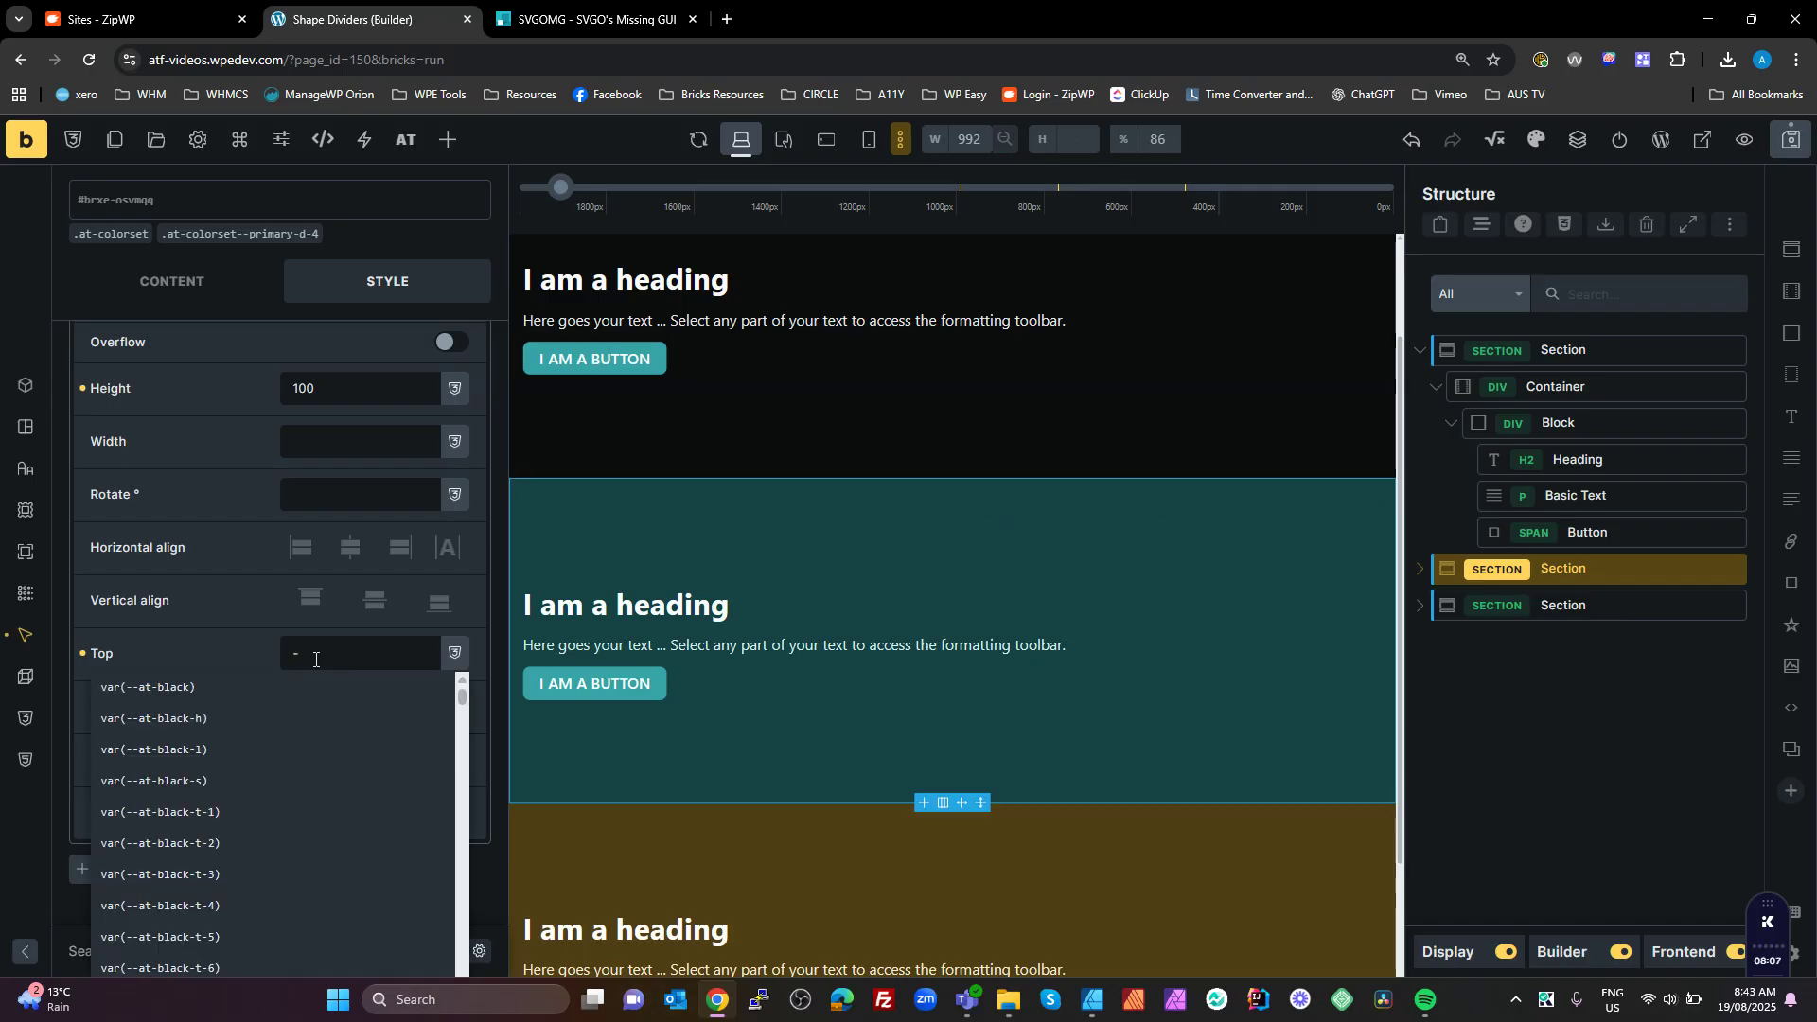
text(0.5)
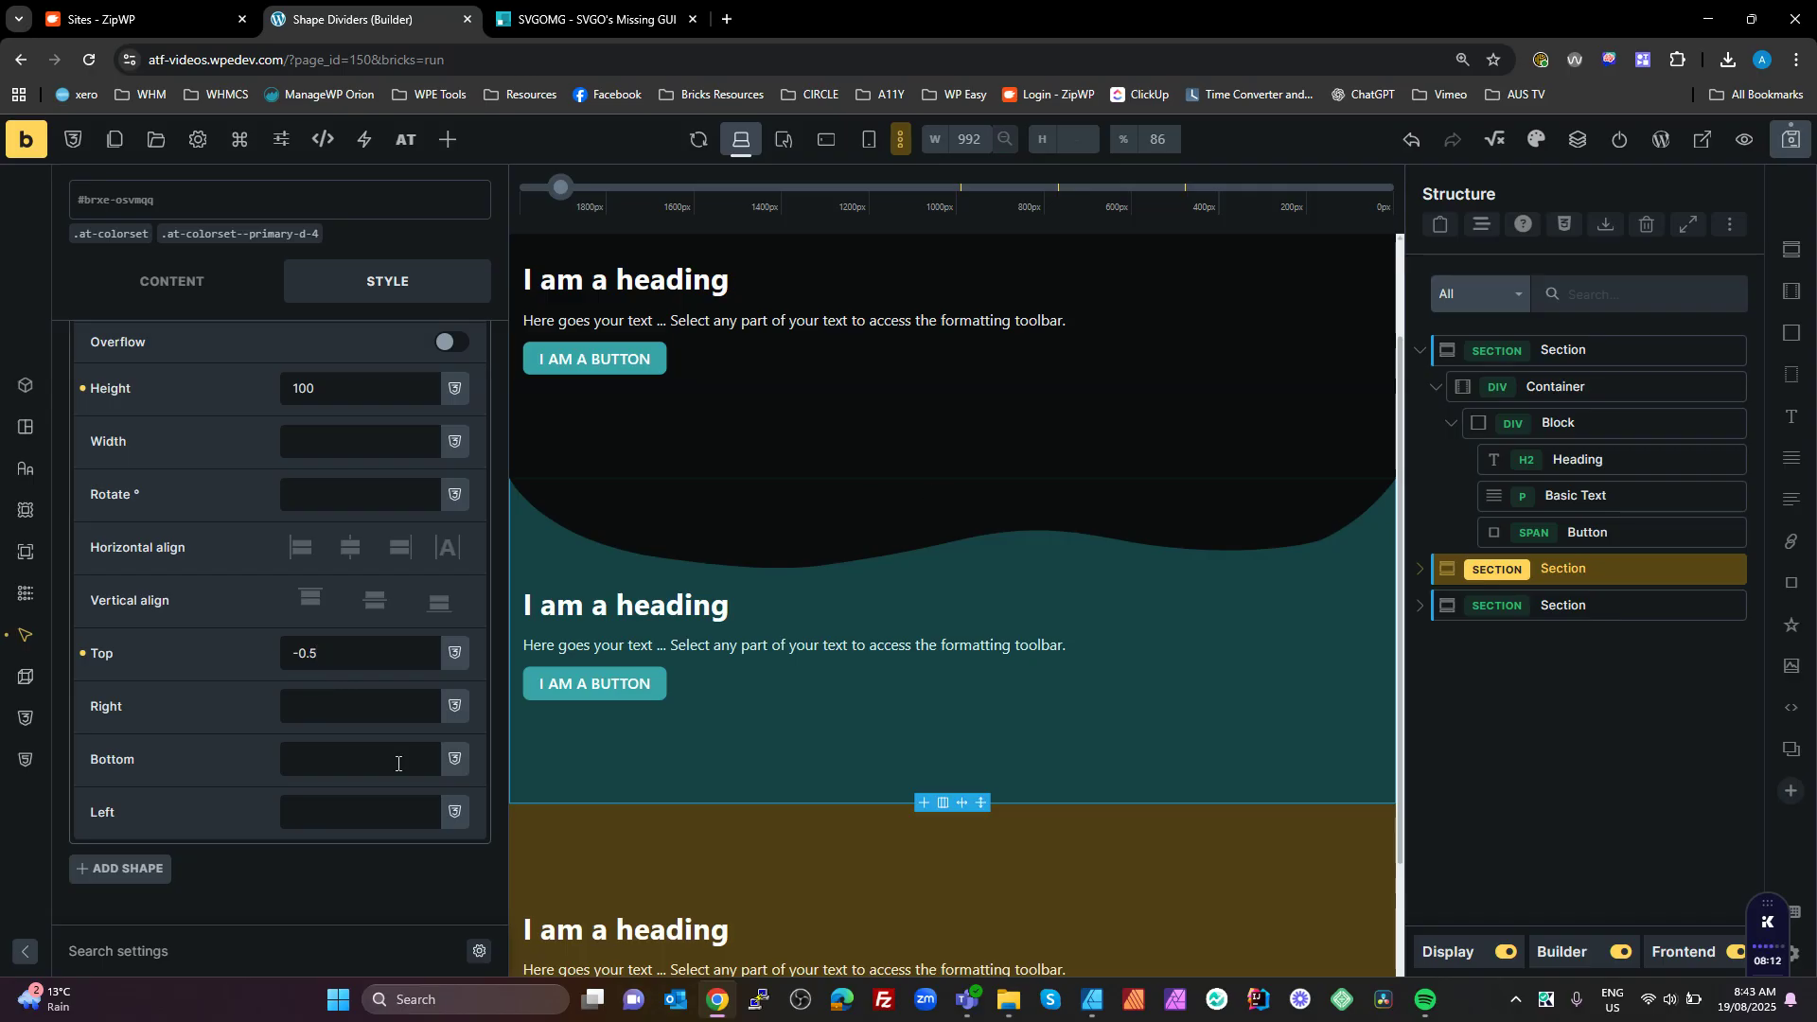
- Set the top offset of the teal section's shape divider to -1
key(BackSpace)
text(8)
key(BackSpace)
key(BackSpace)
key(BackSpace)
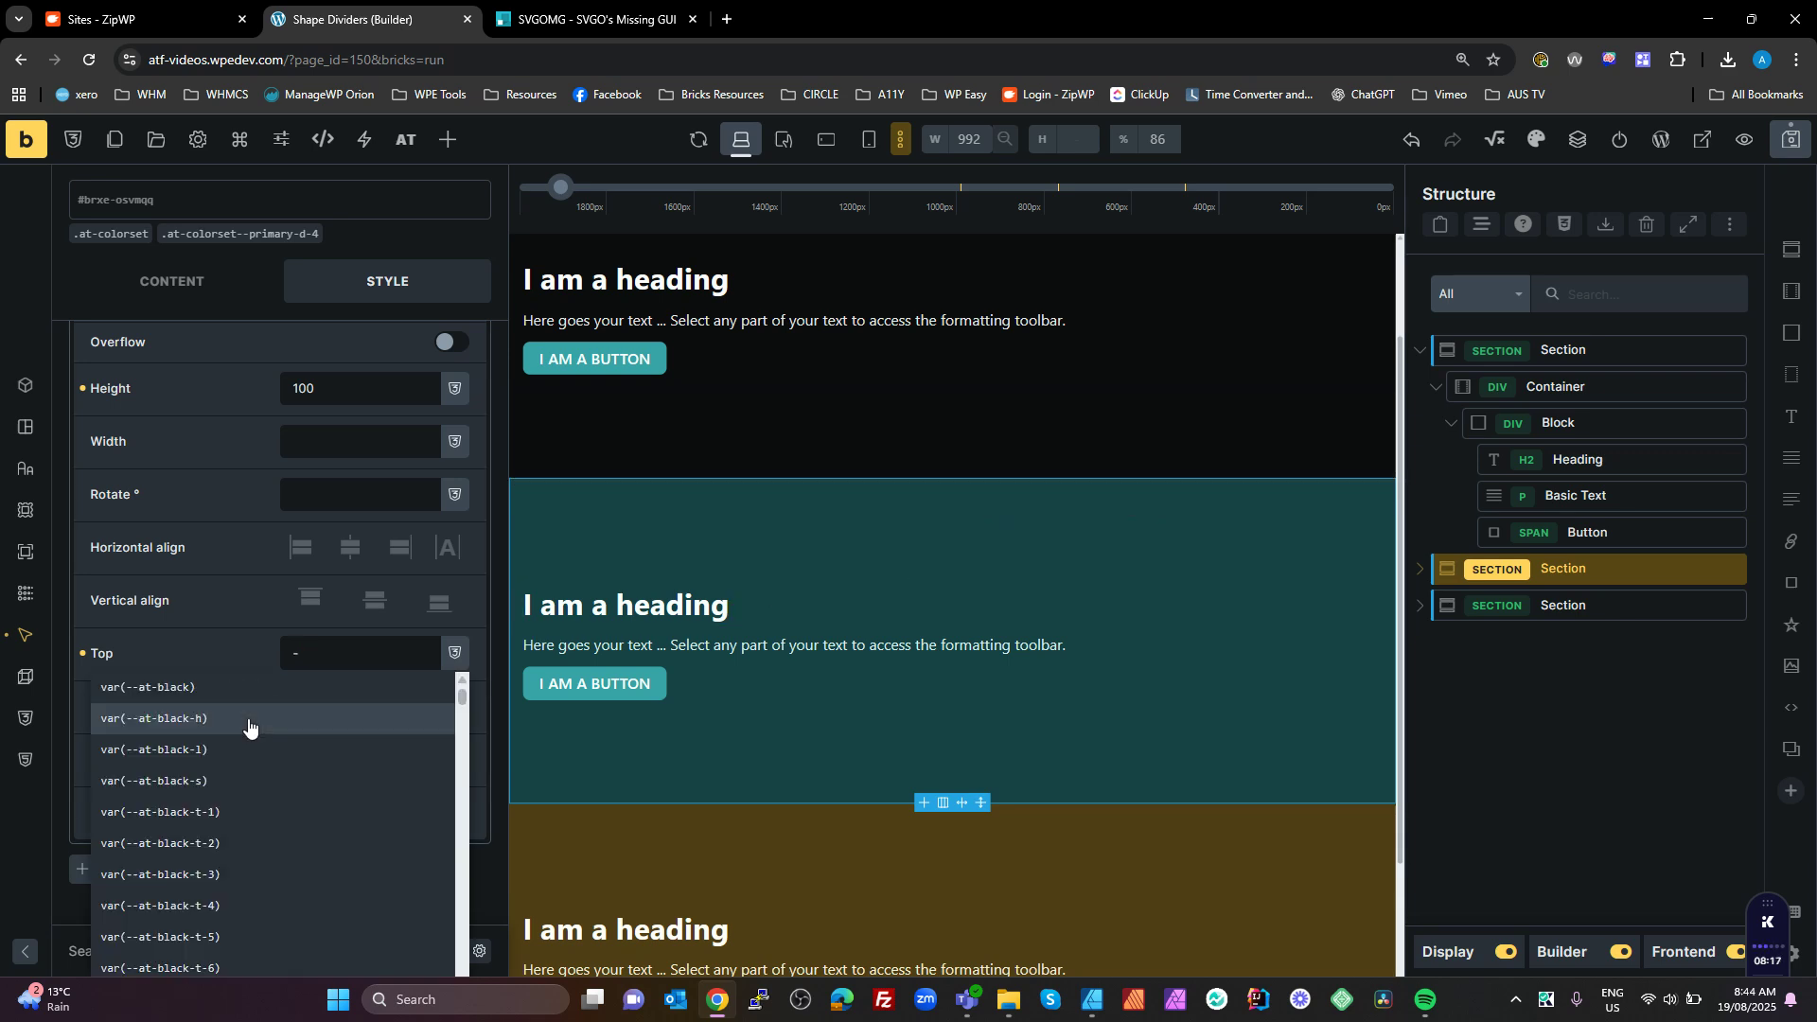
text(1)
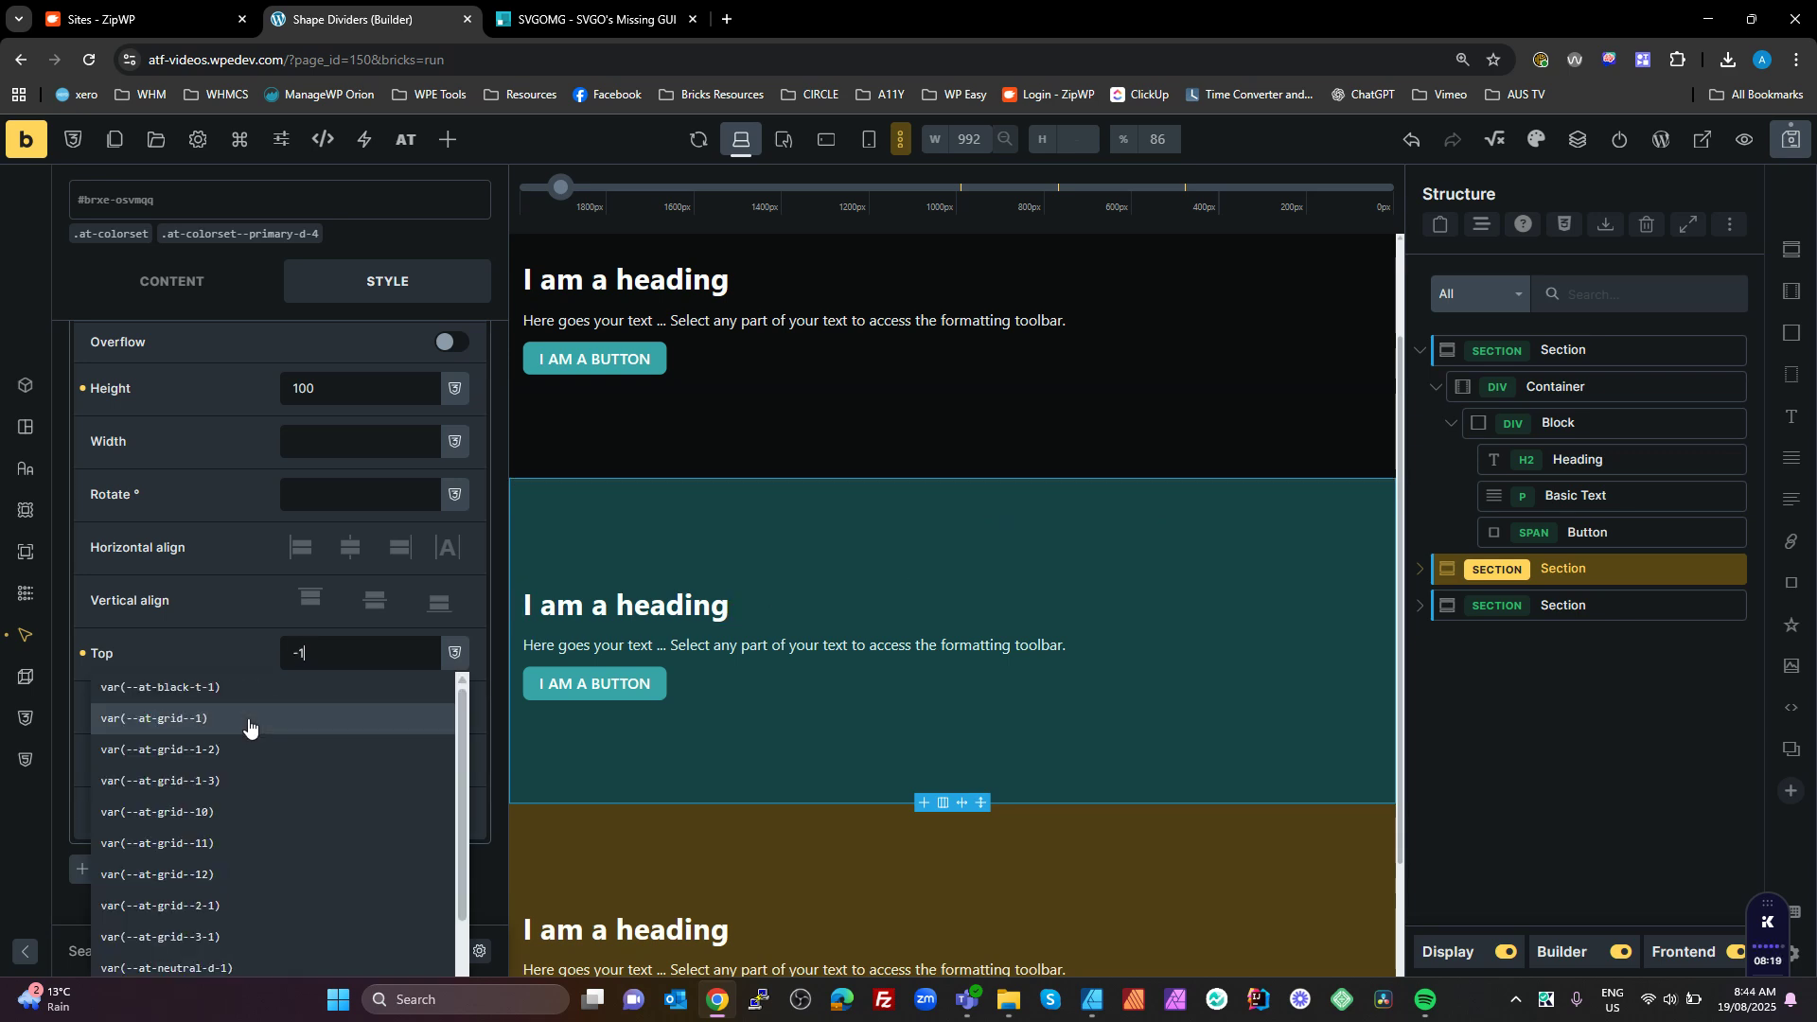
key(Down)
key(Down)
key(Down)
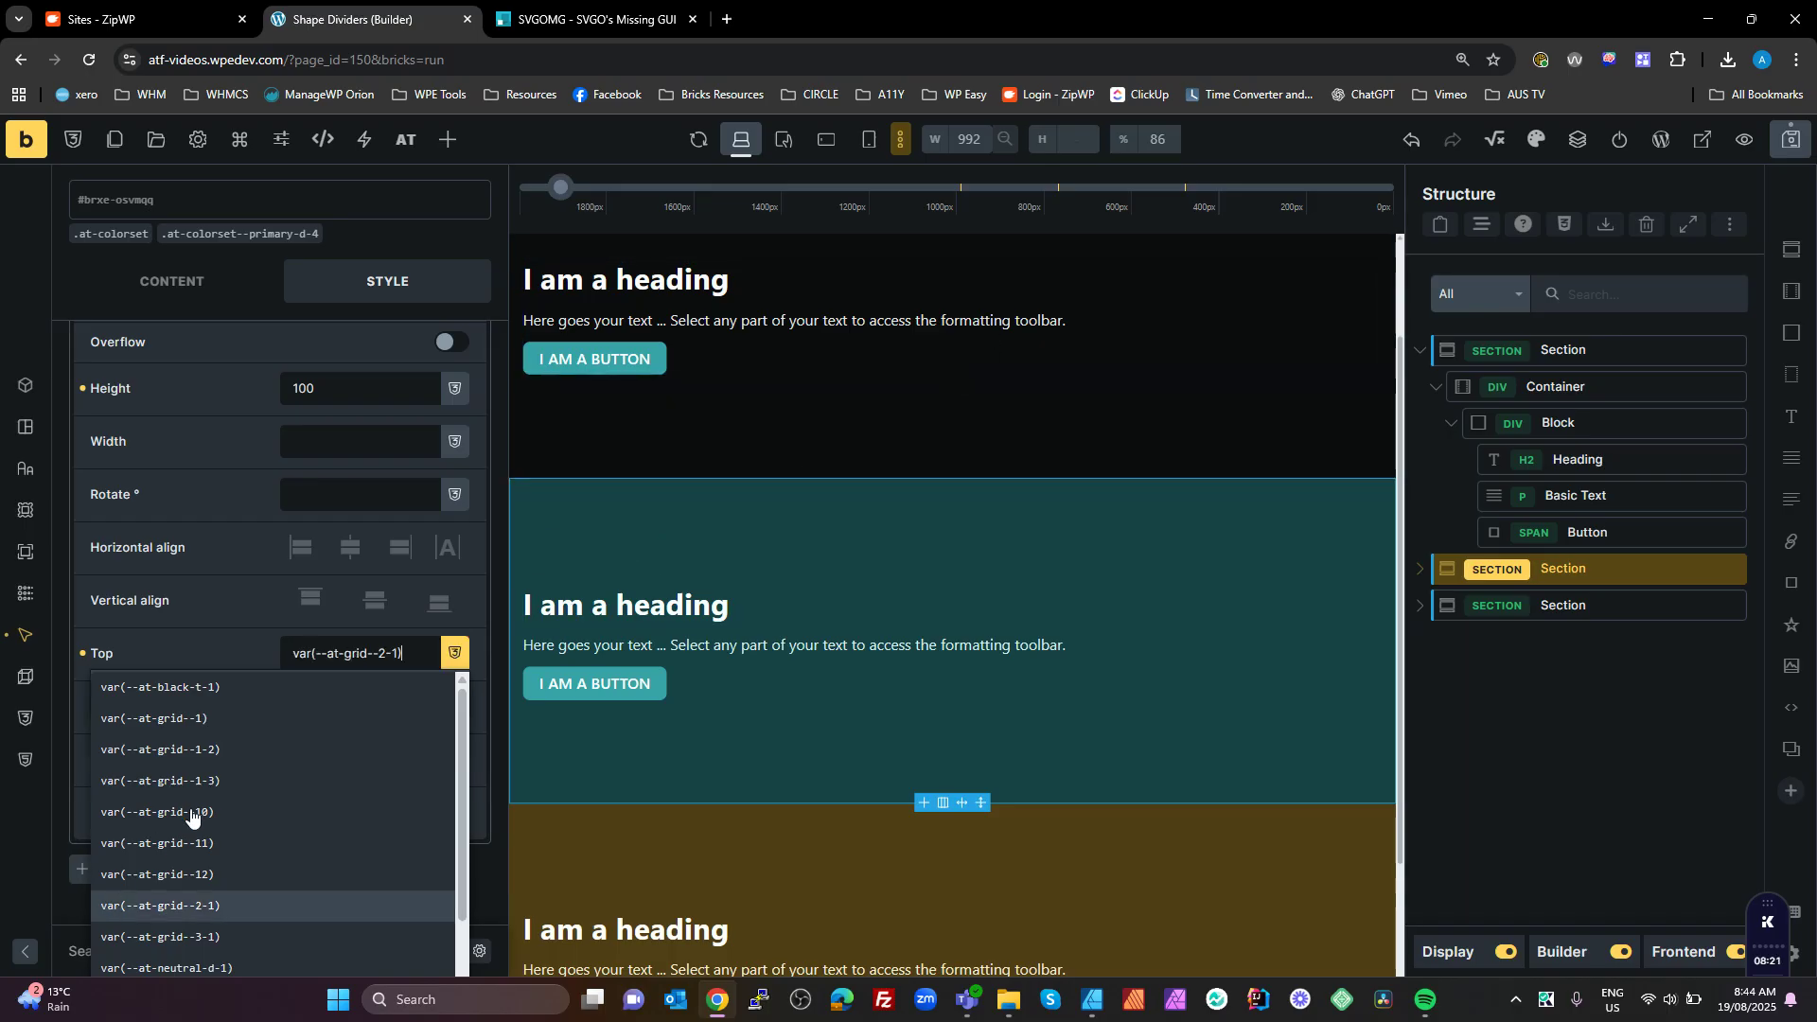
click(190, 630)
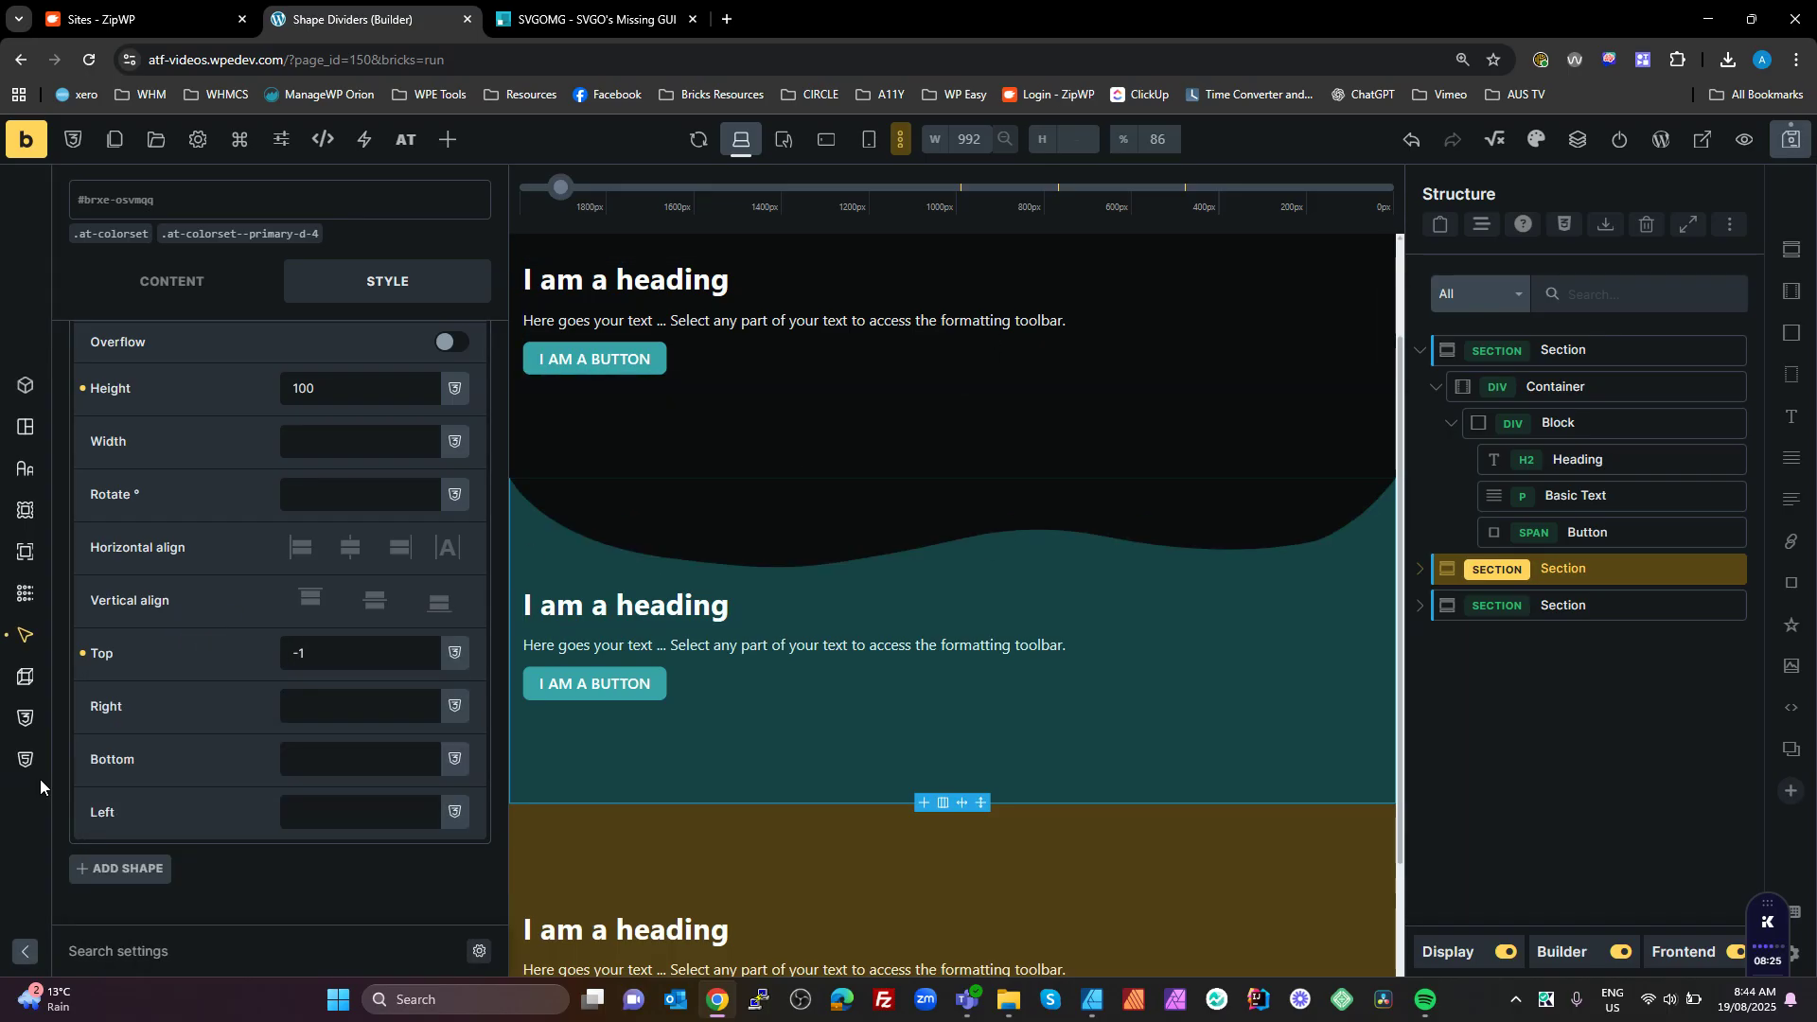
- Try a top offset of -2 for the teal section's divider and open the page on the front end
click(321, 660)
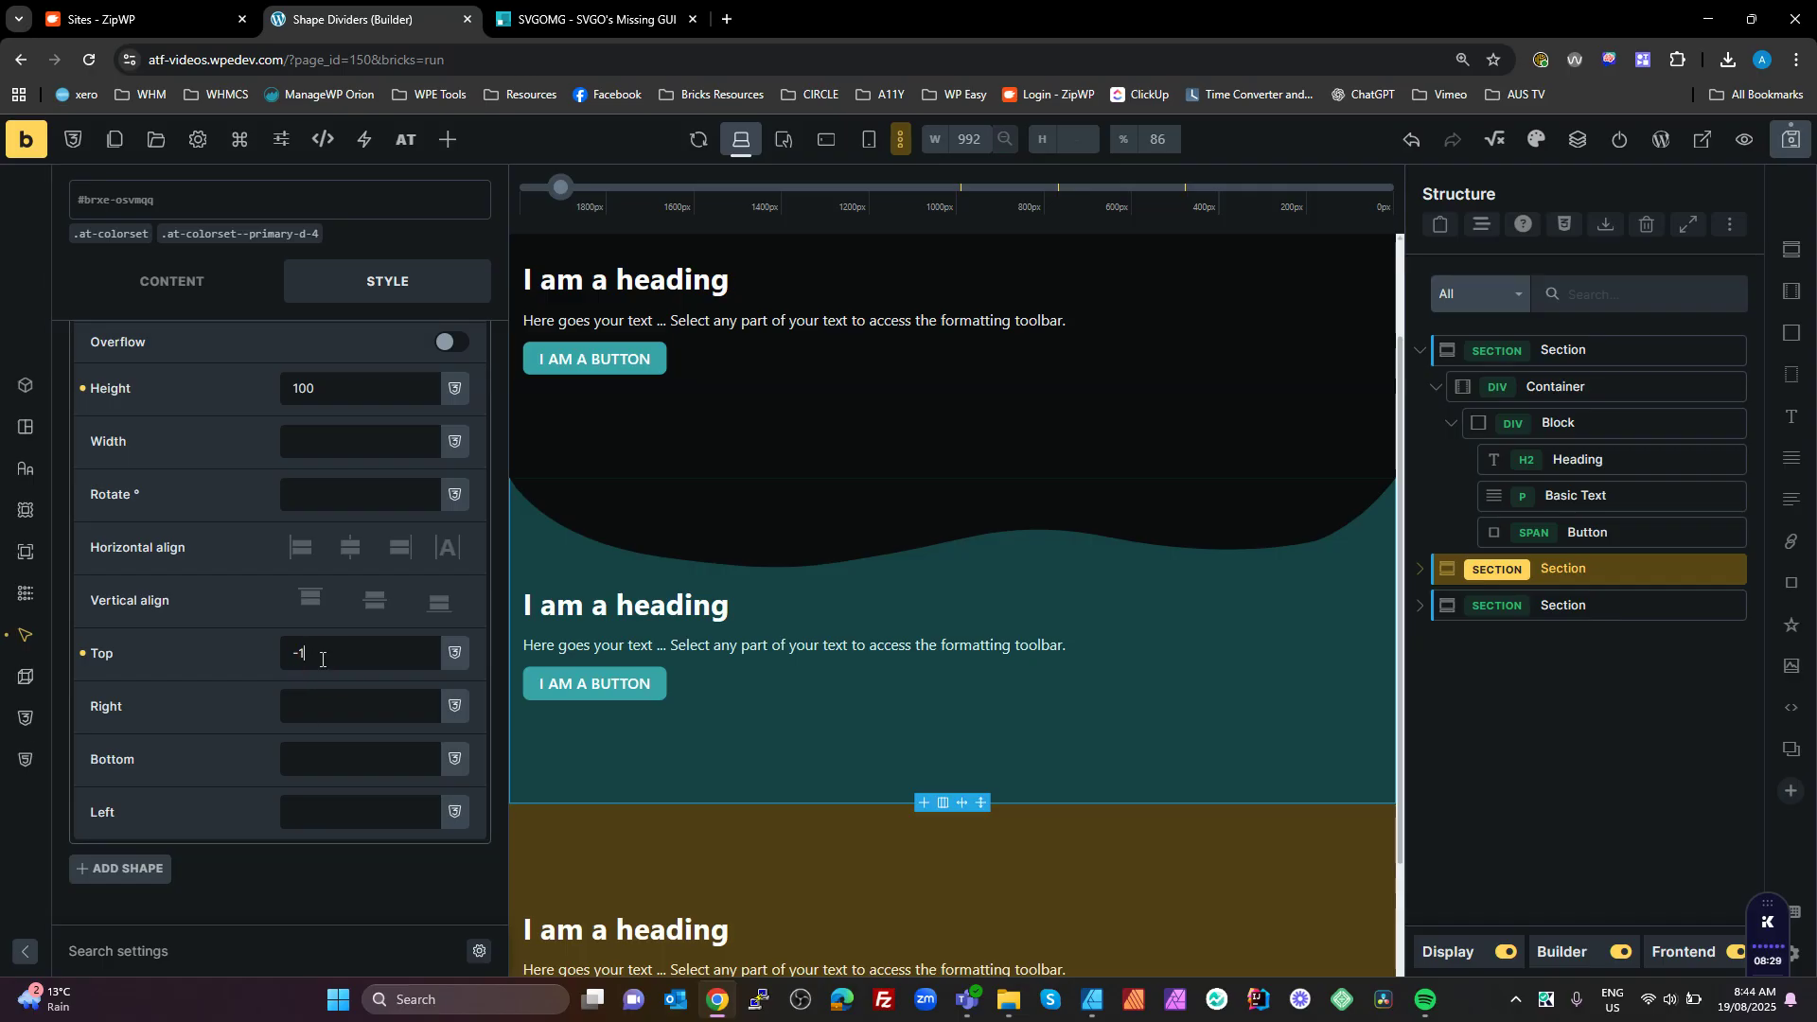
key(BackSpace)
text(2)
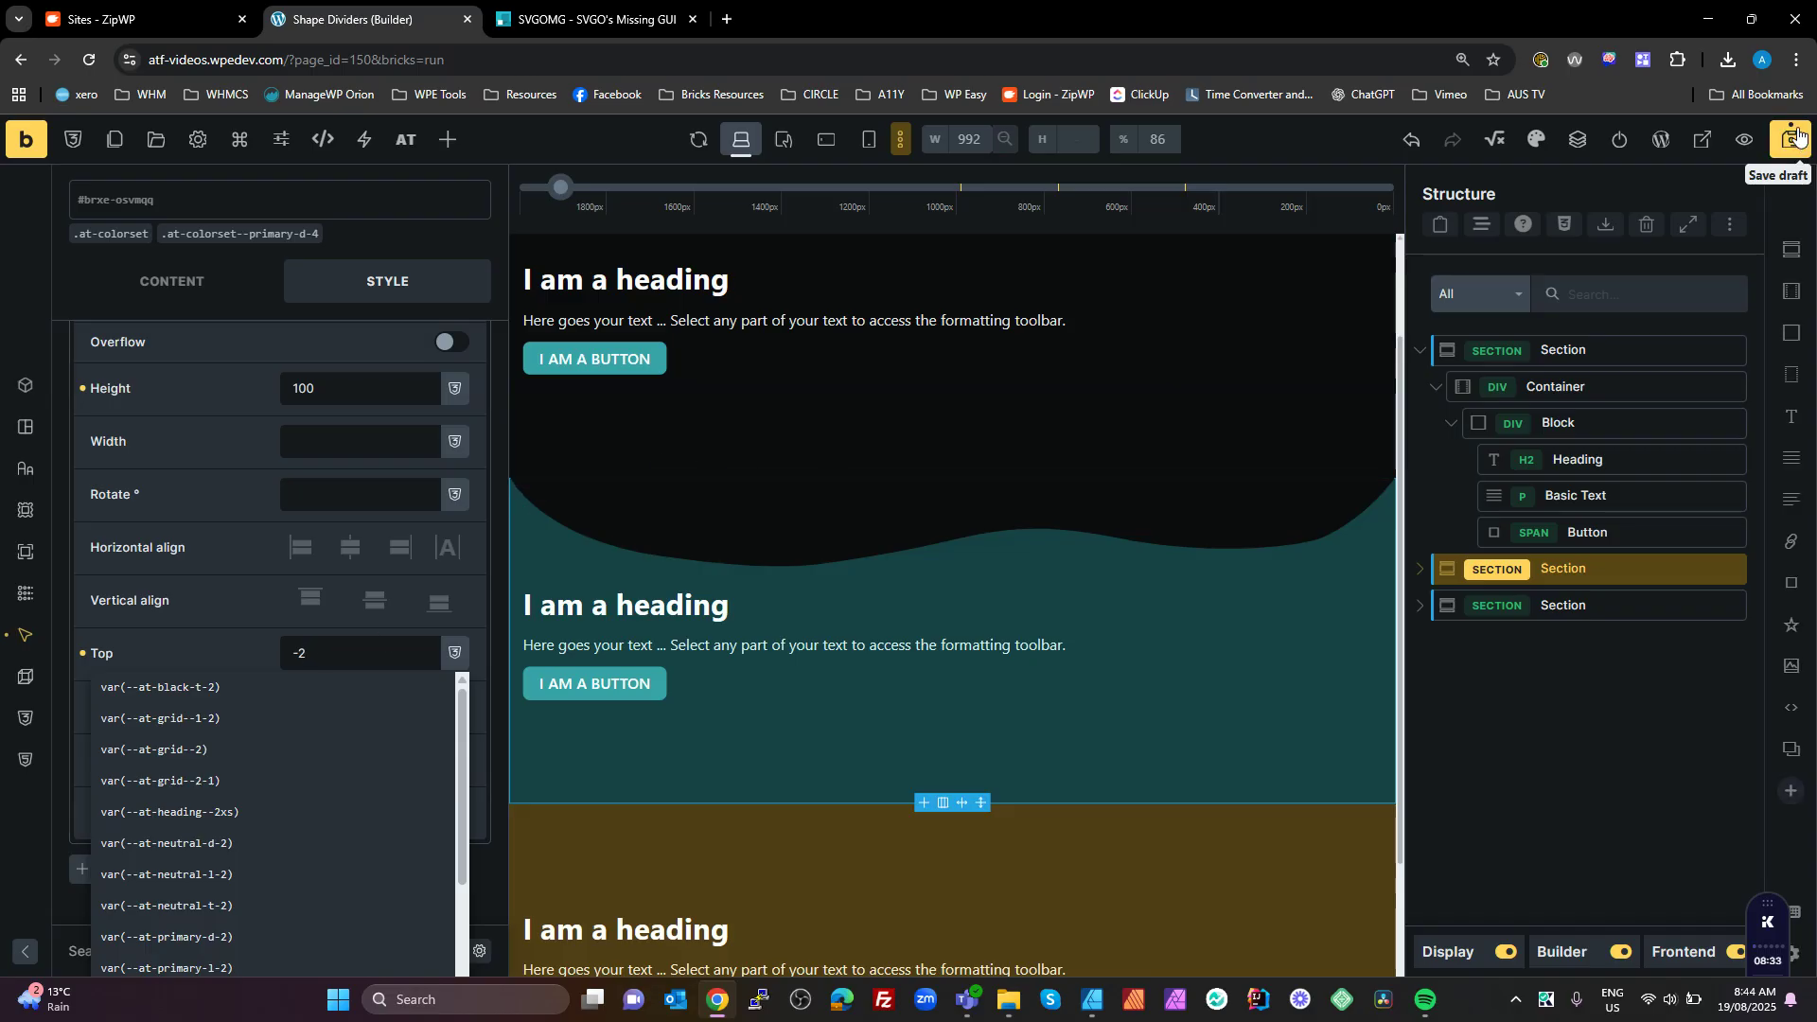
click(1703, 140)
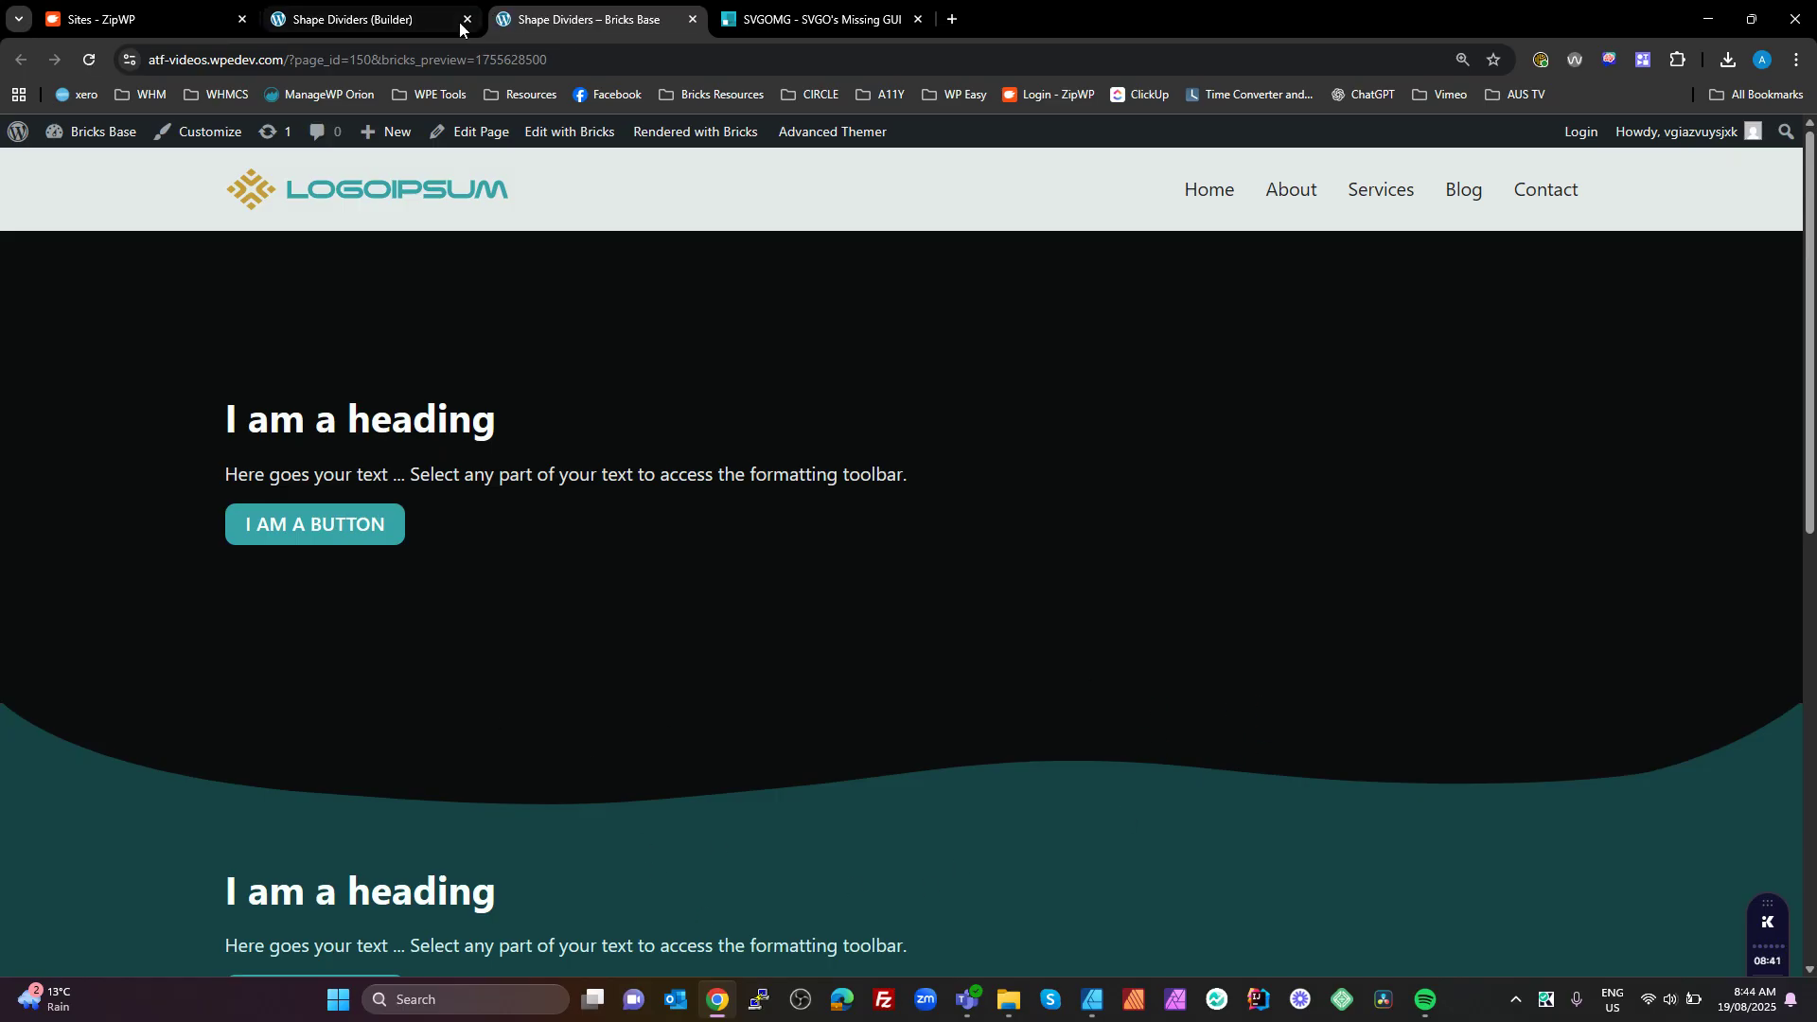
- Back in the builder, reset the divider's top offset to -1, save the page and check the front-end preview
click(398, 23)
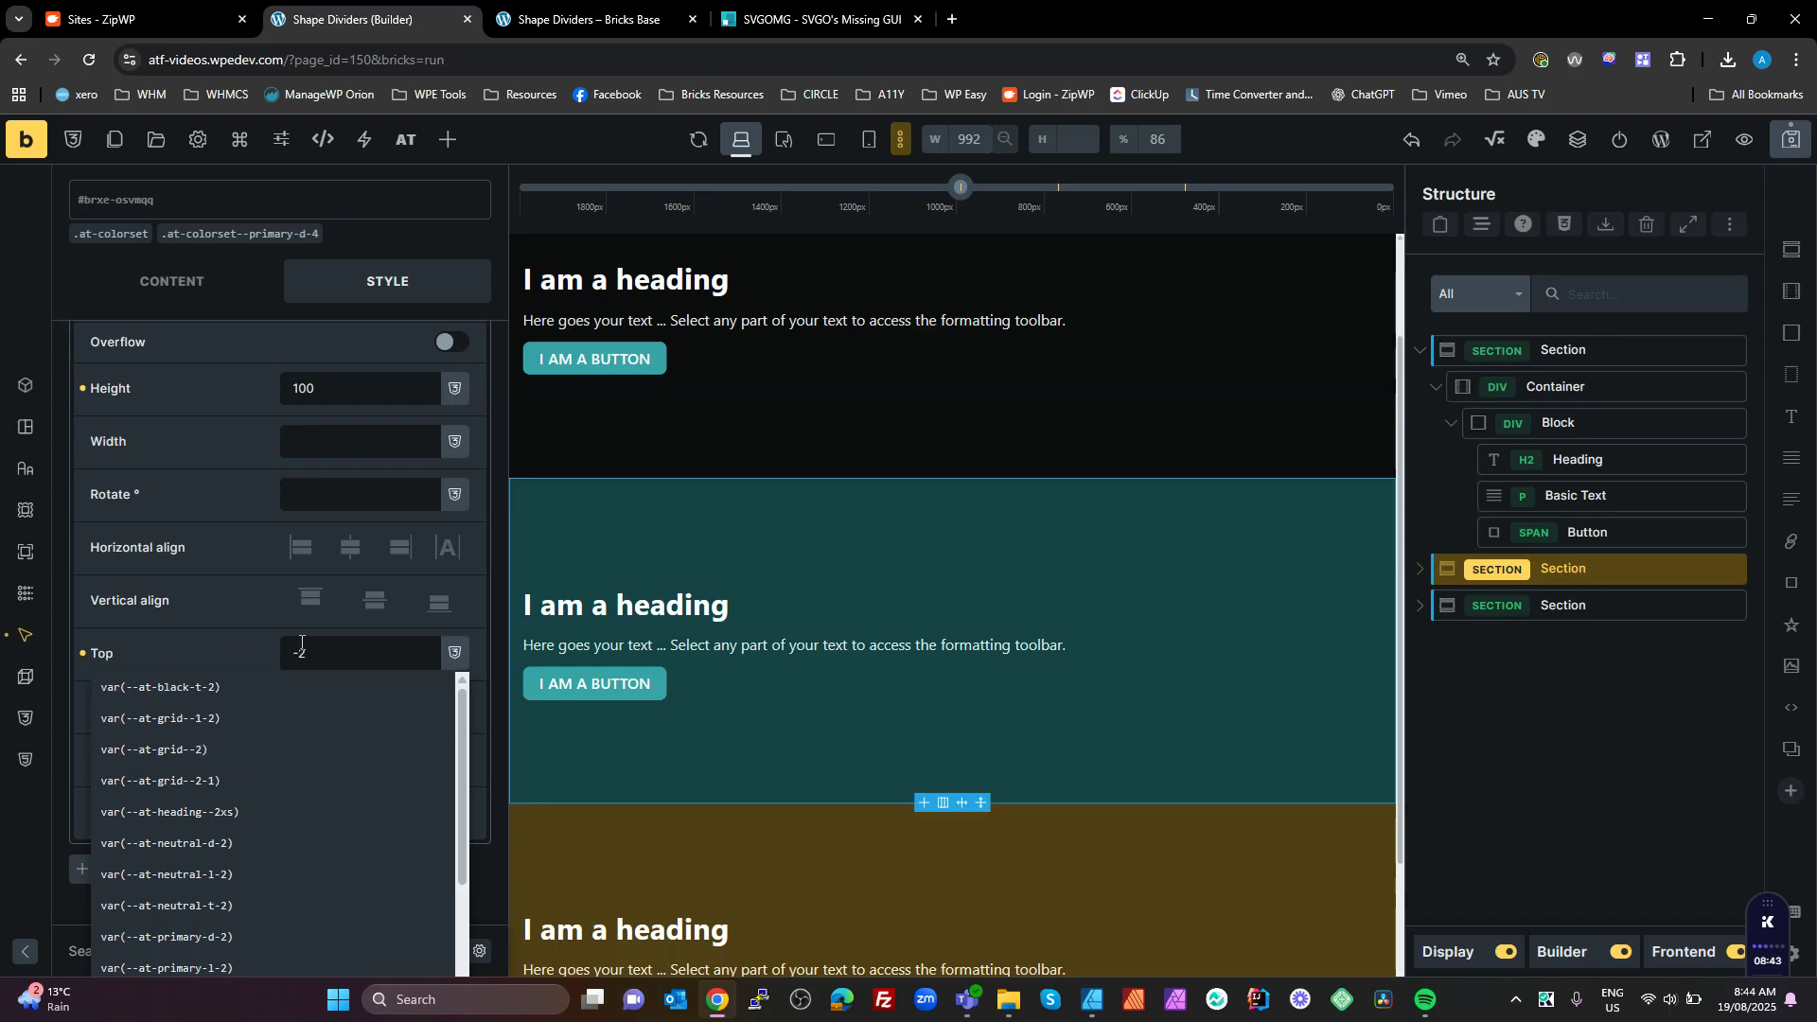
key(BackSpace)
text(1)
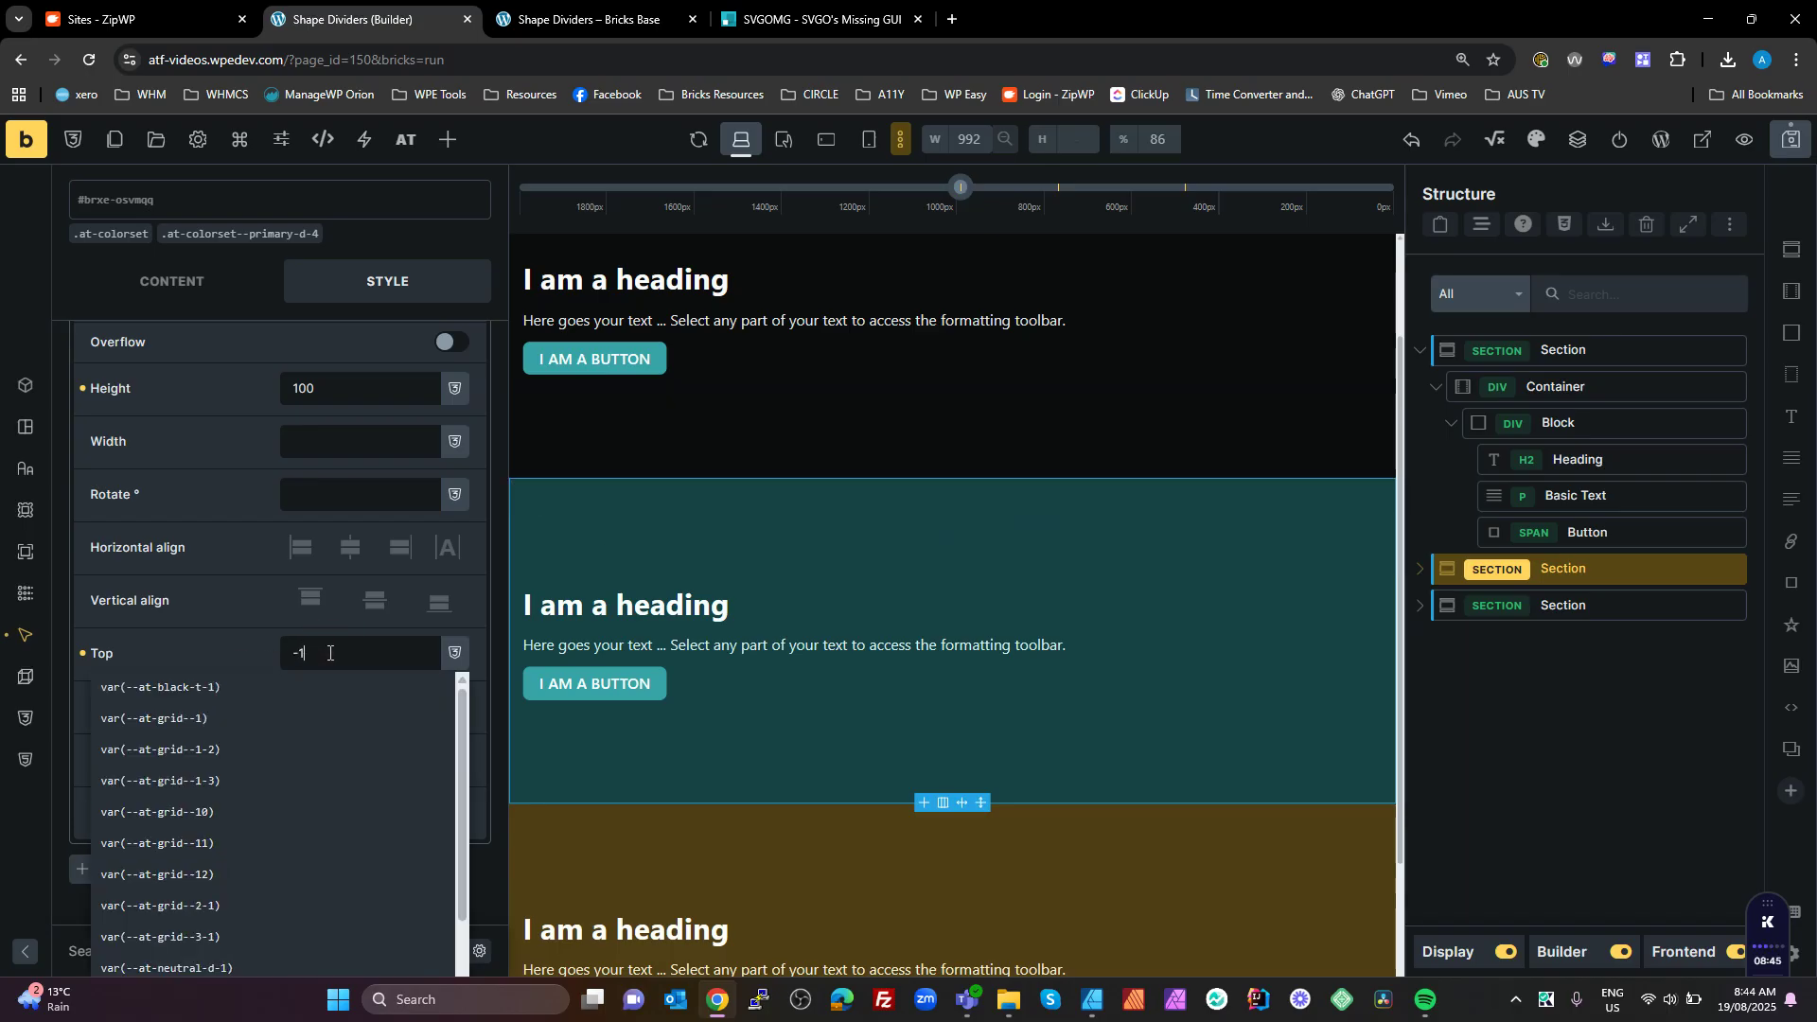
key(ctrl+s)
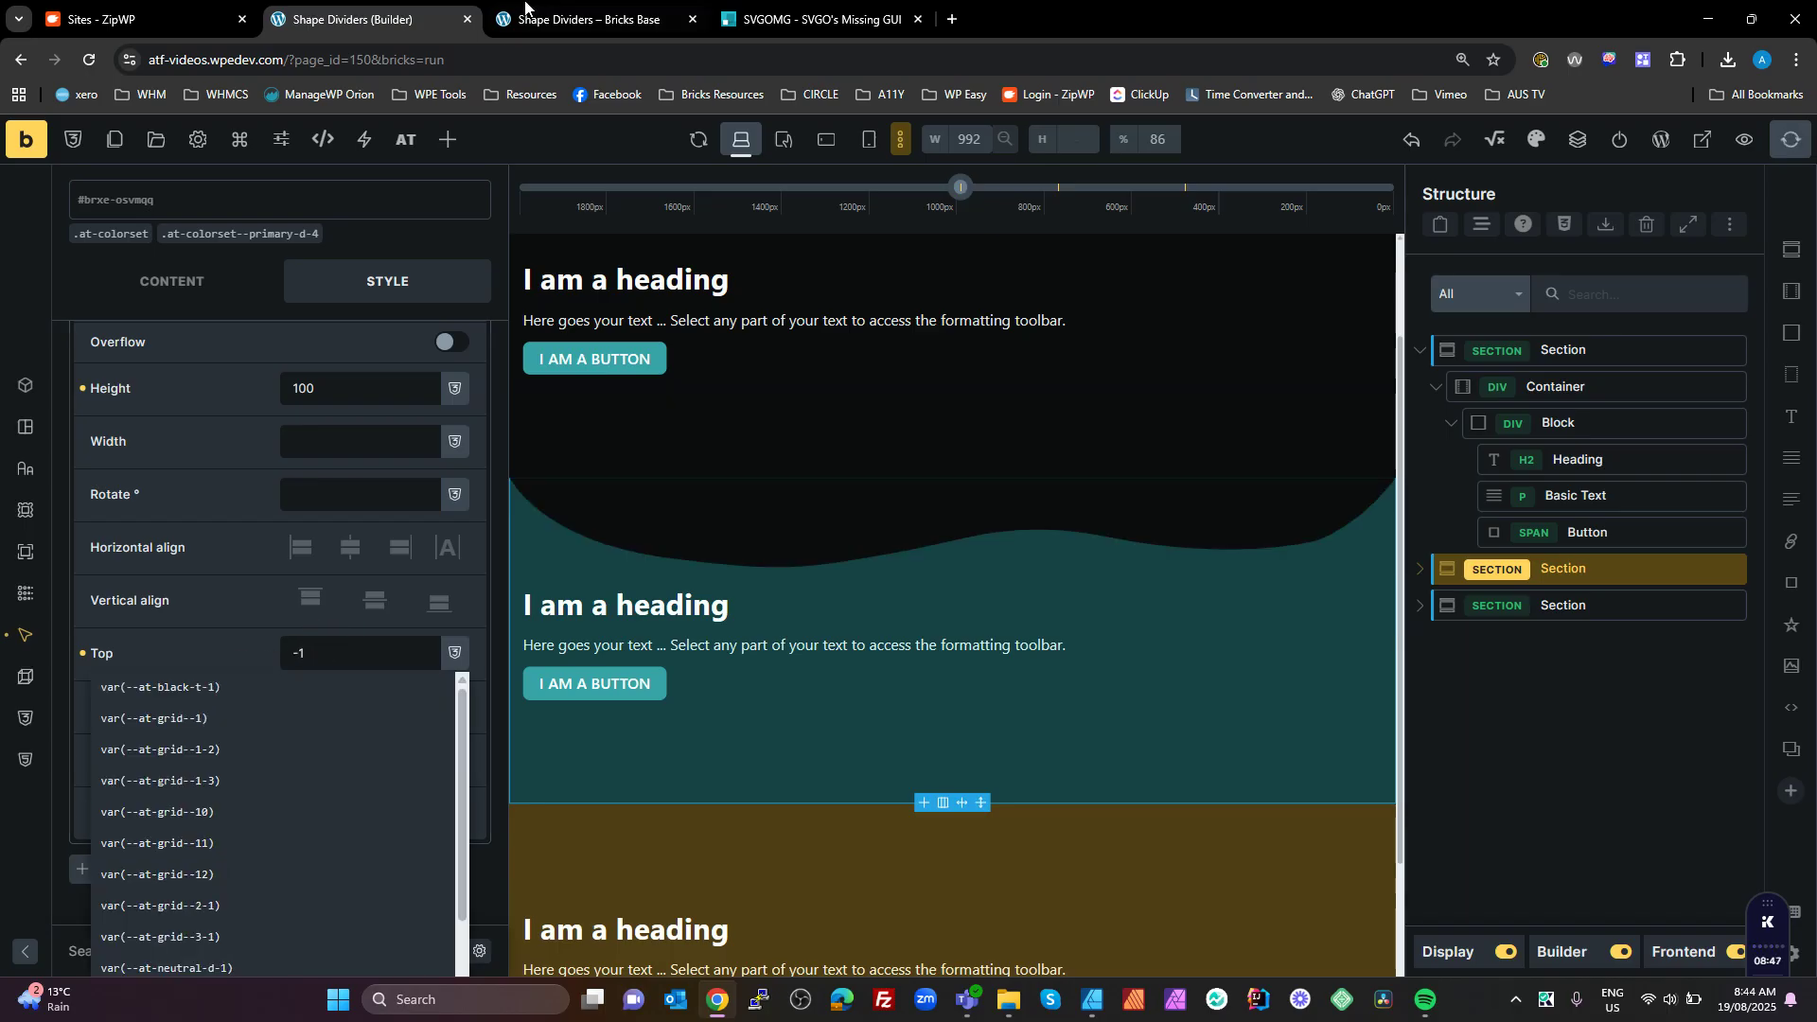
click(586, 19)
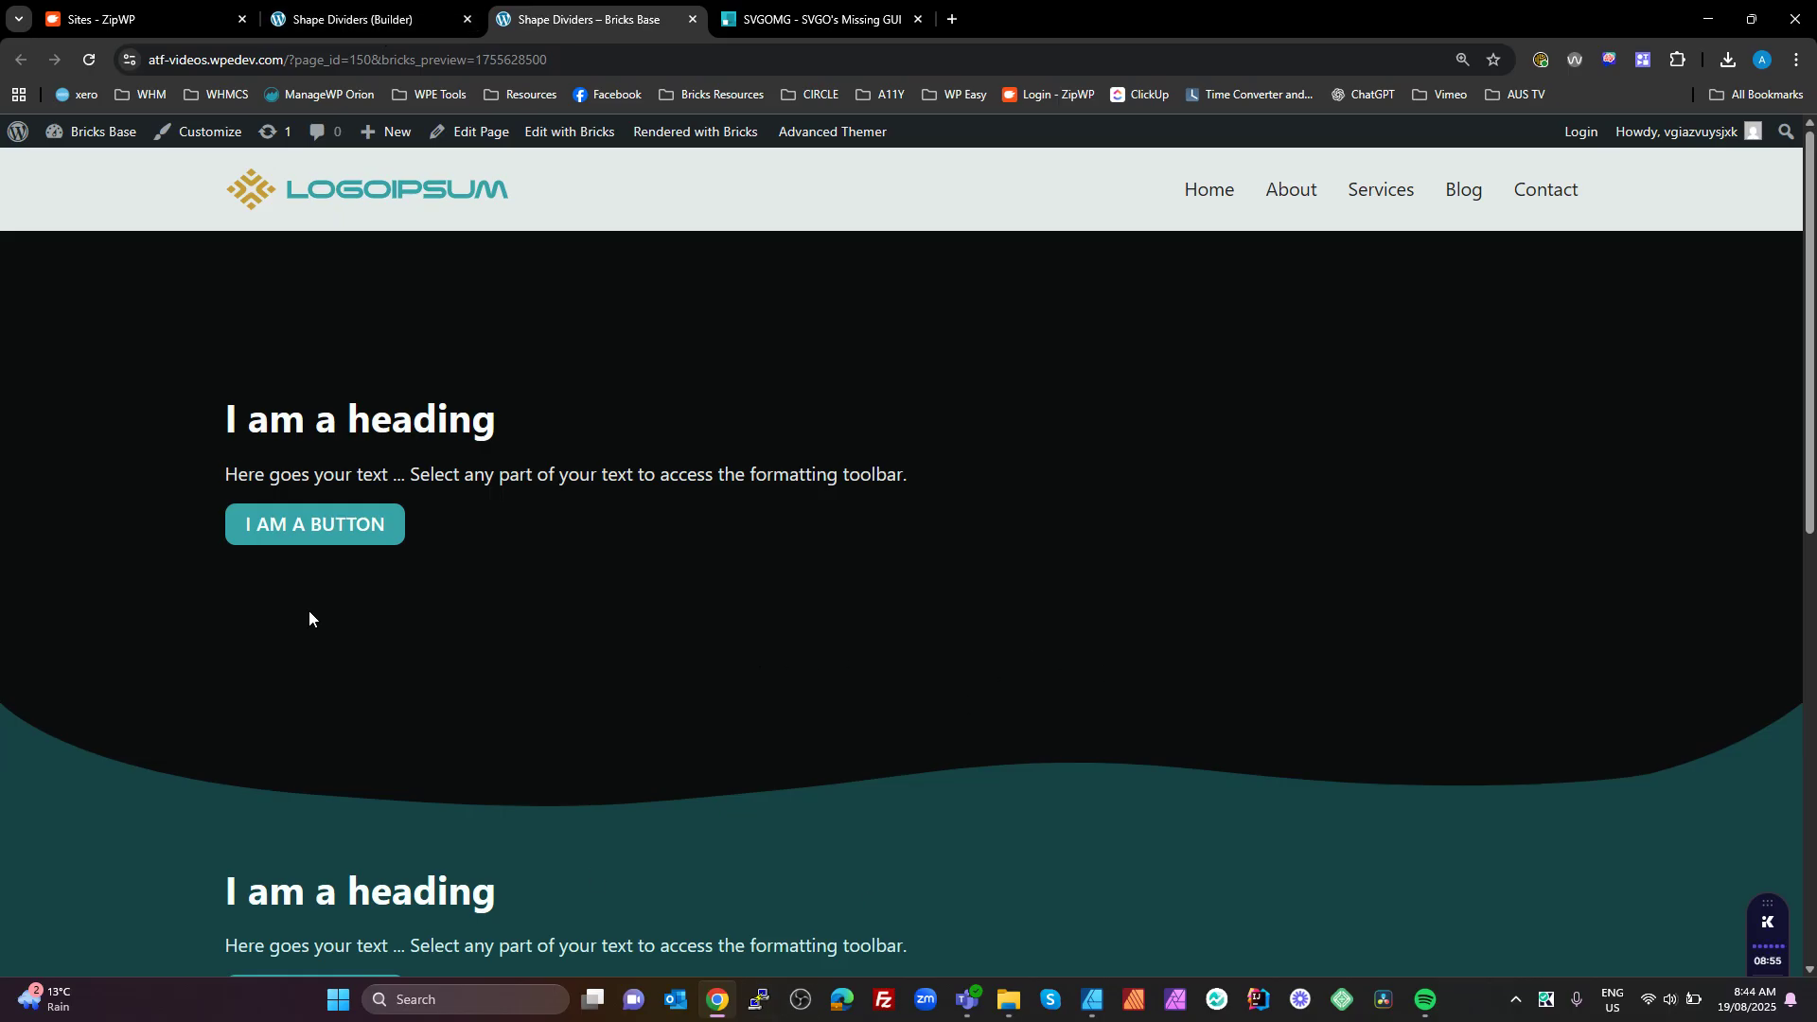
- Return to the builder and duplicate the teal section's custom shape divider
click(394, 24)
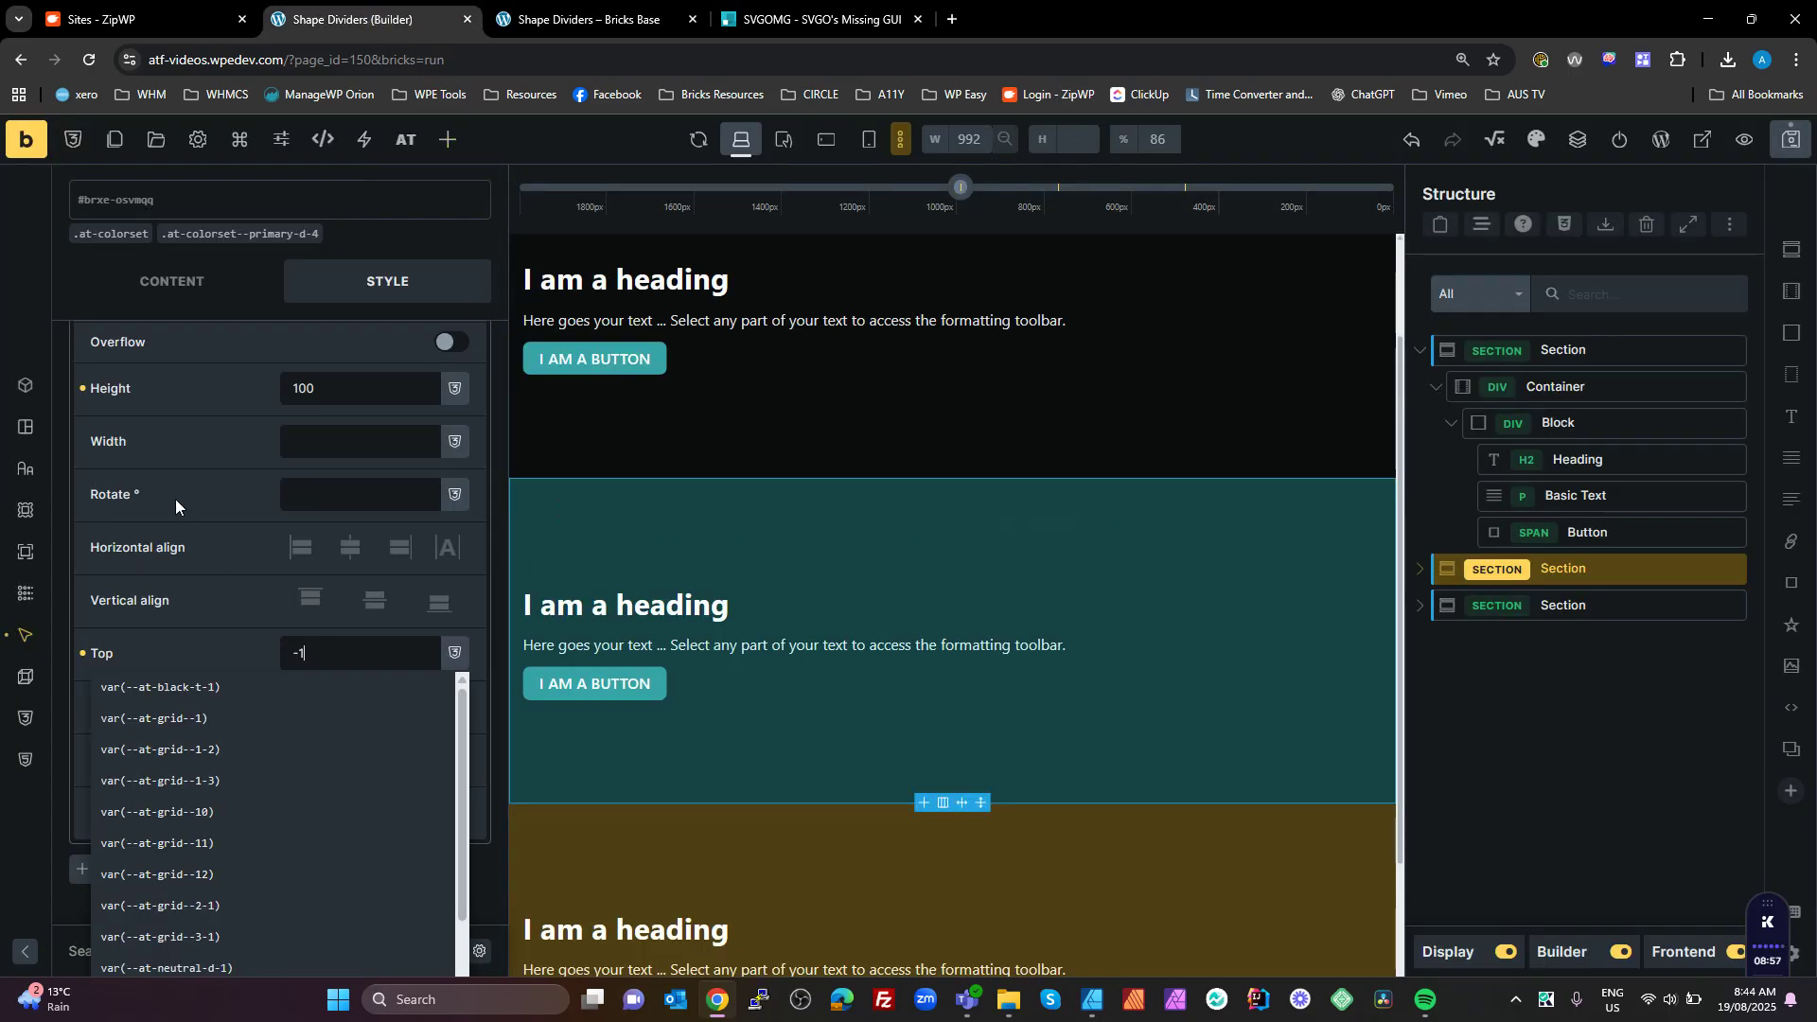
scroll(241, 445, up, 5)
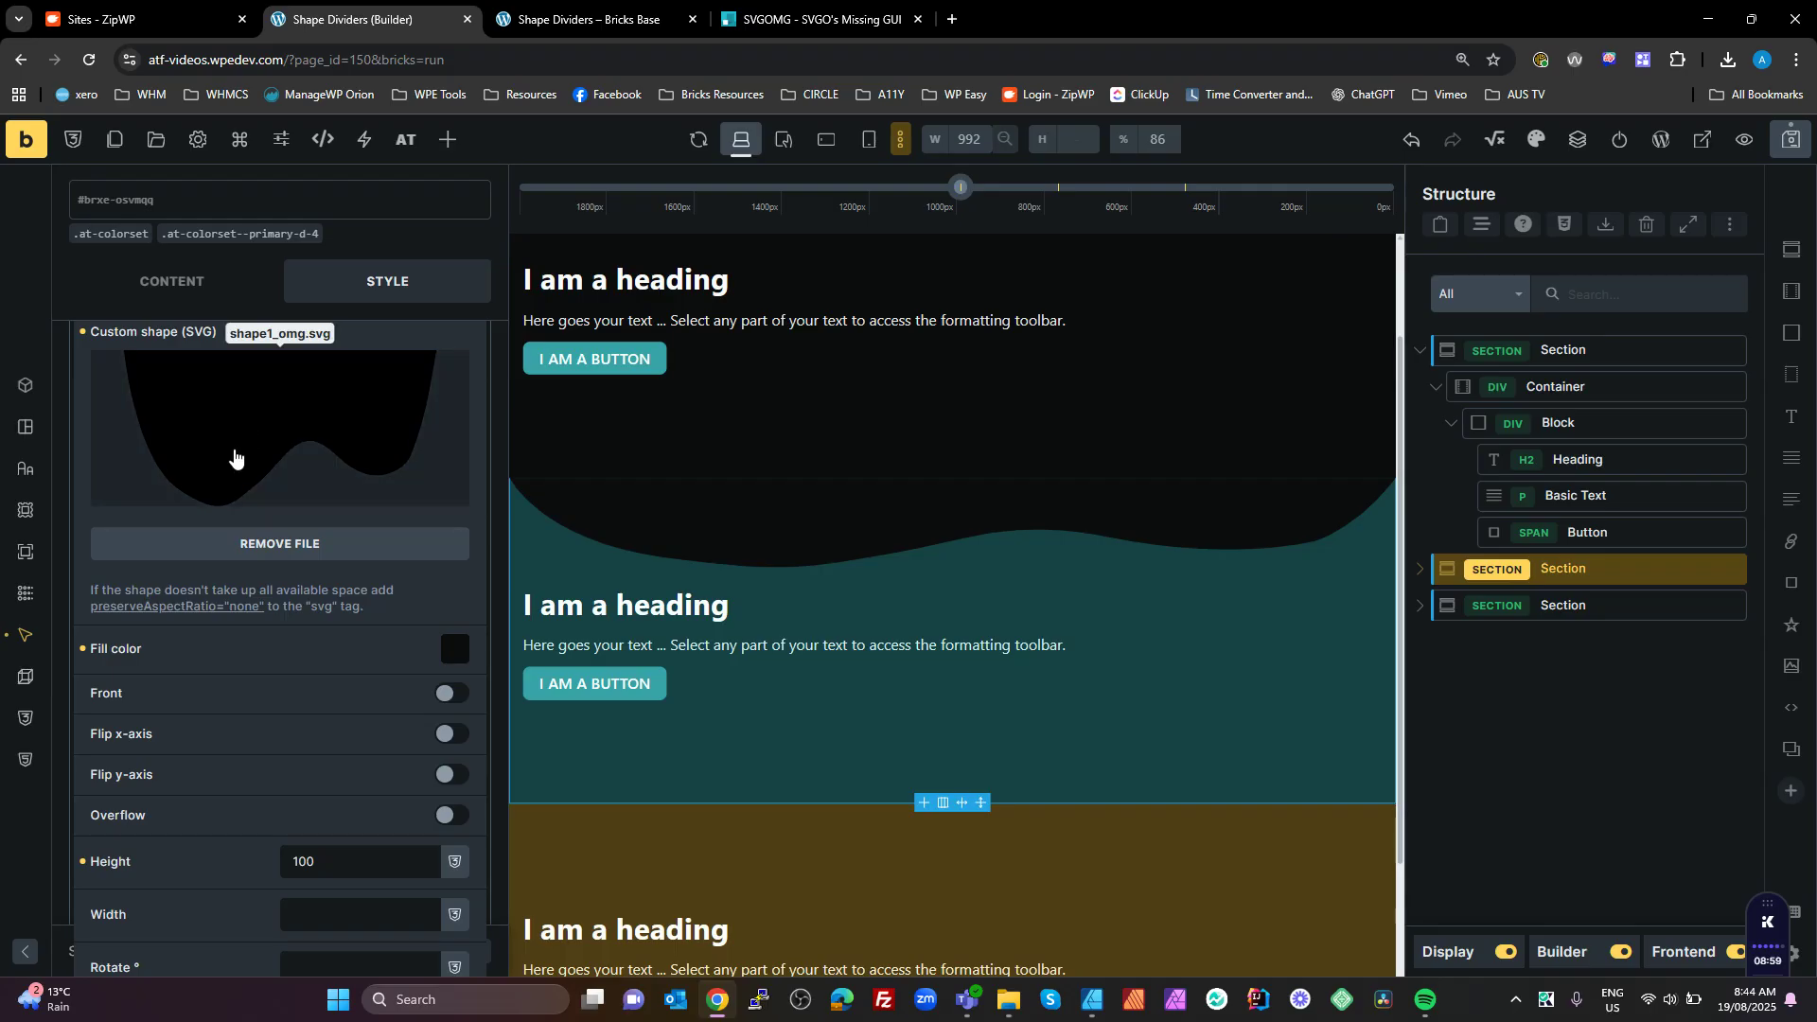
click(224, 540)
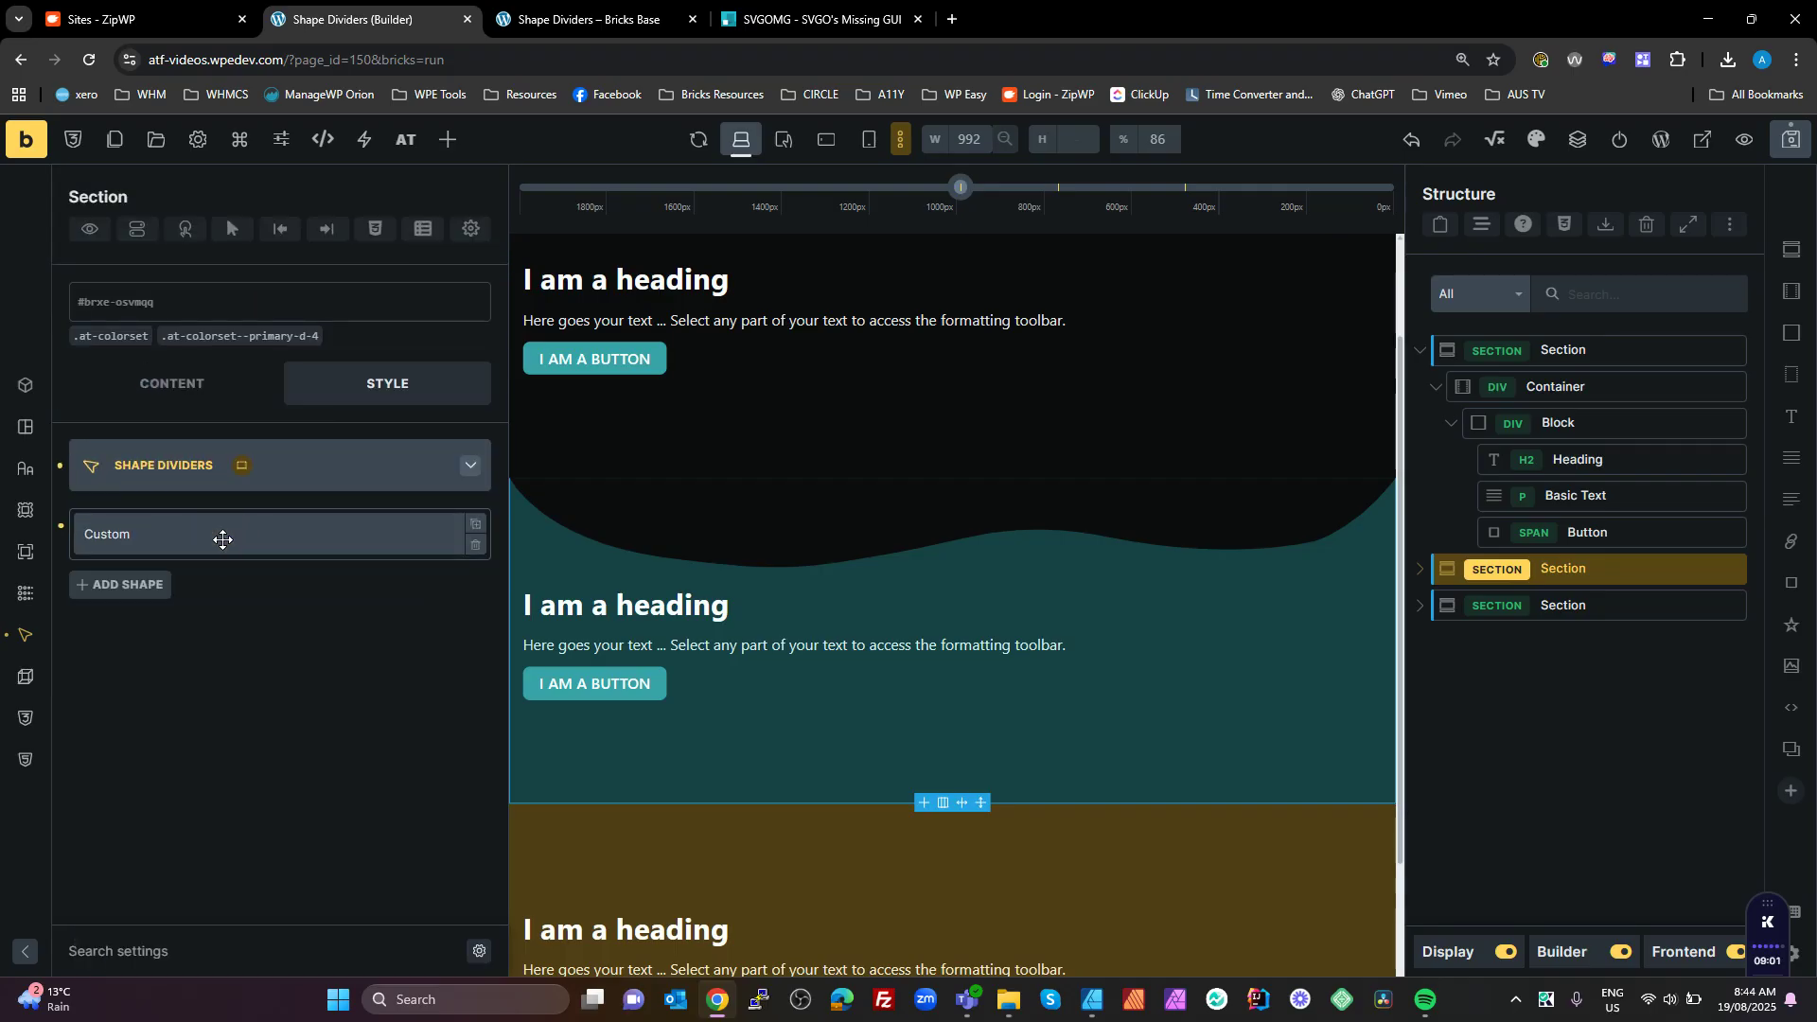
click(476, 527)
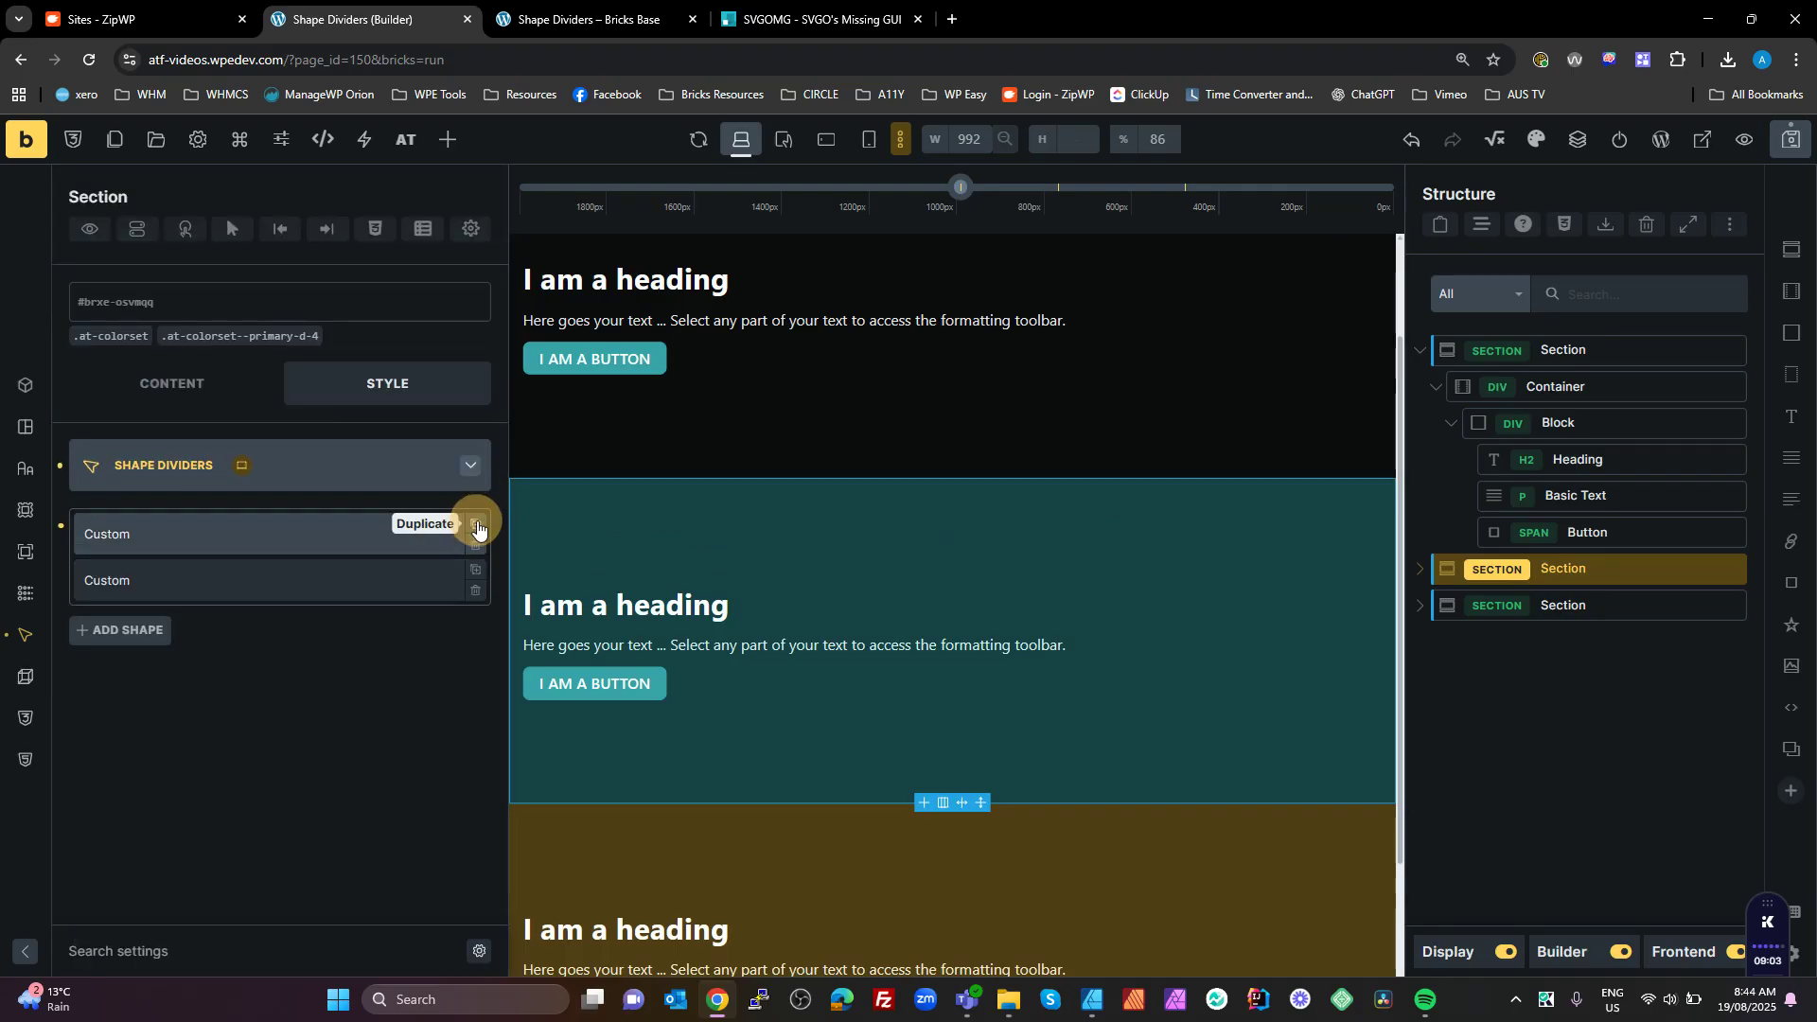
- In the duplicated shape divider, clear the top offset and set the bottom offset to 0
click(207, 571)
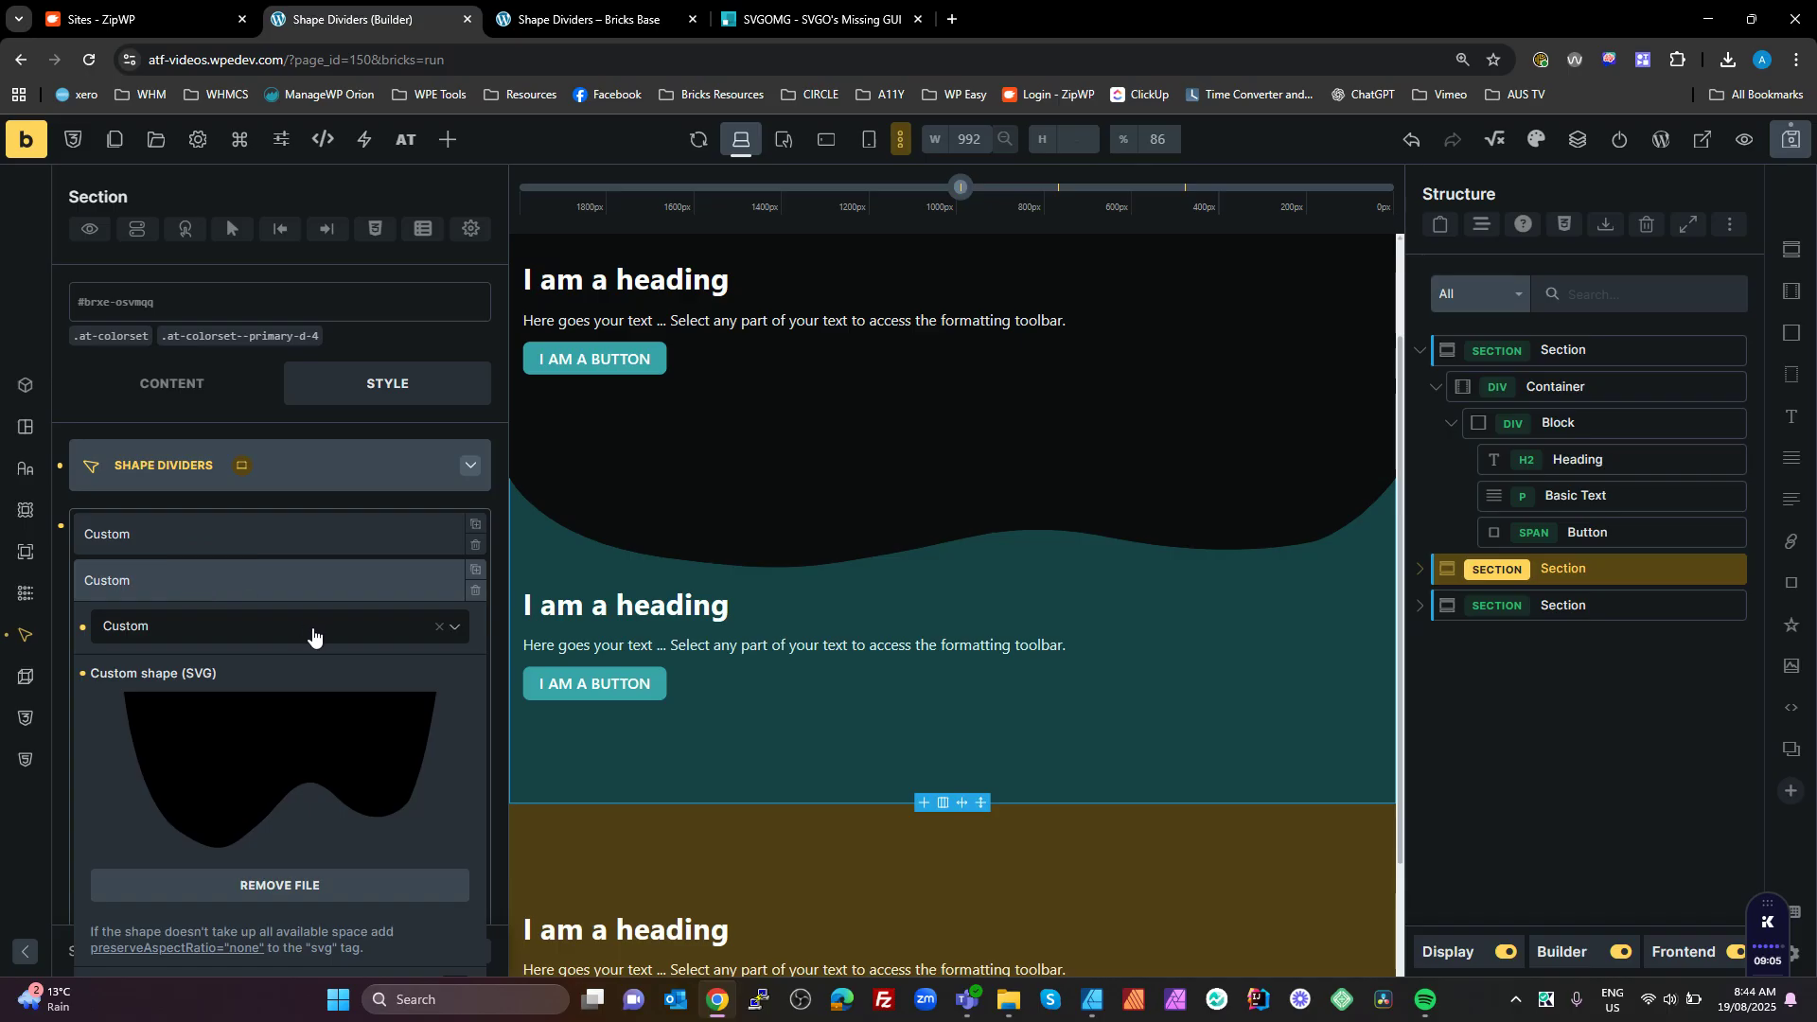
scroll(312, 698, down, 6)
scroll(318, 706, down, 2)
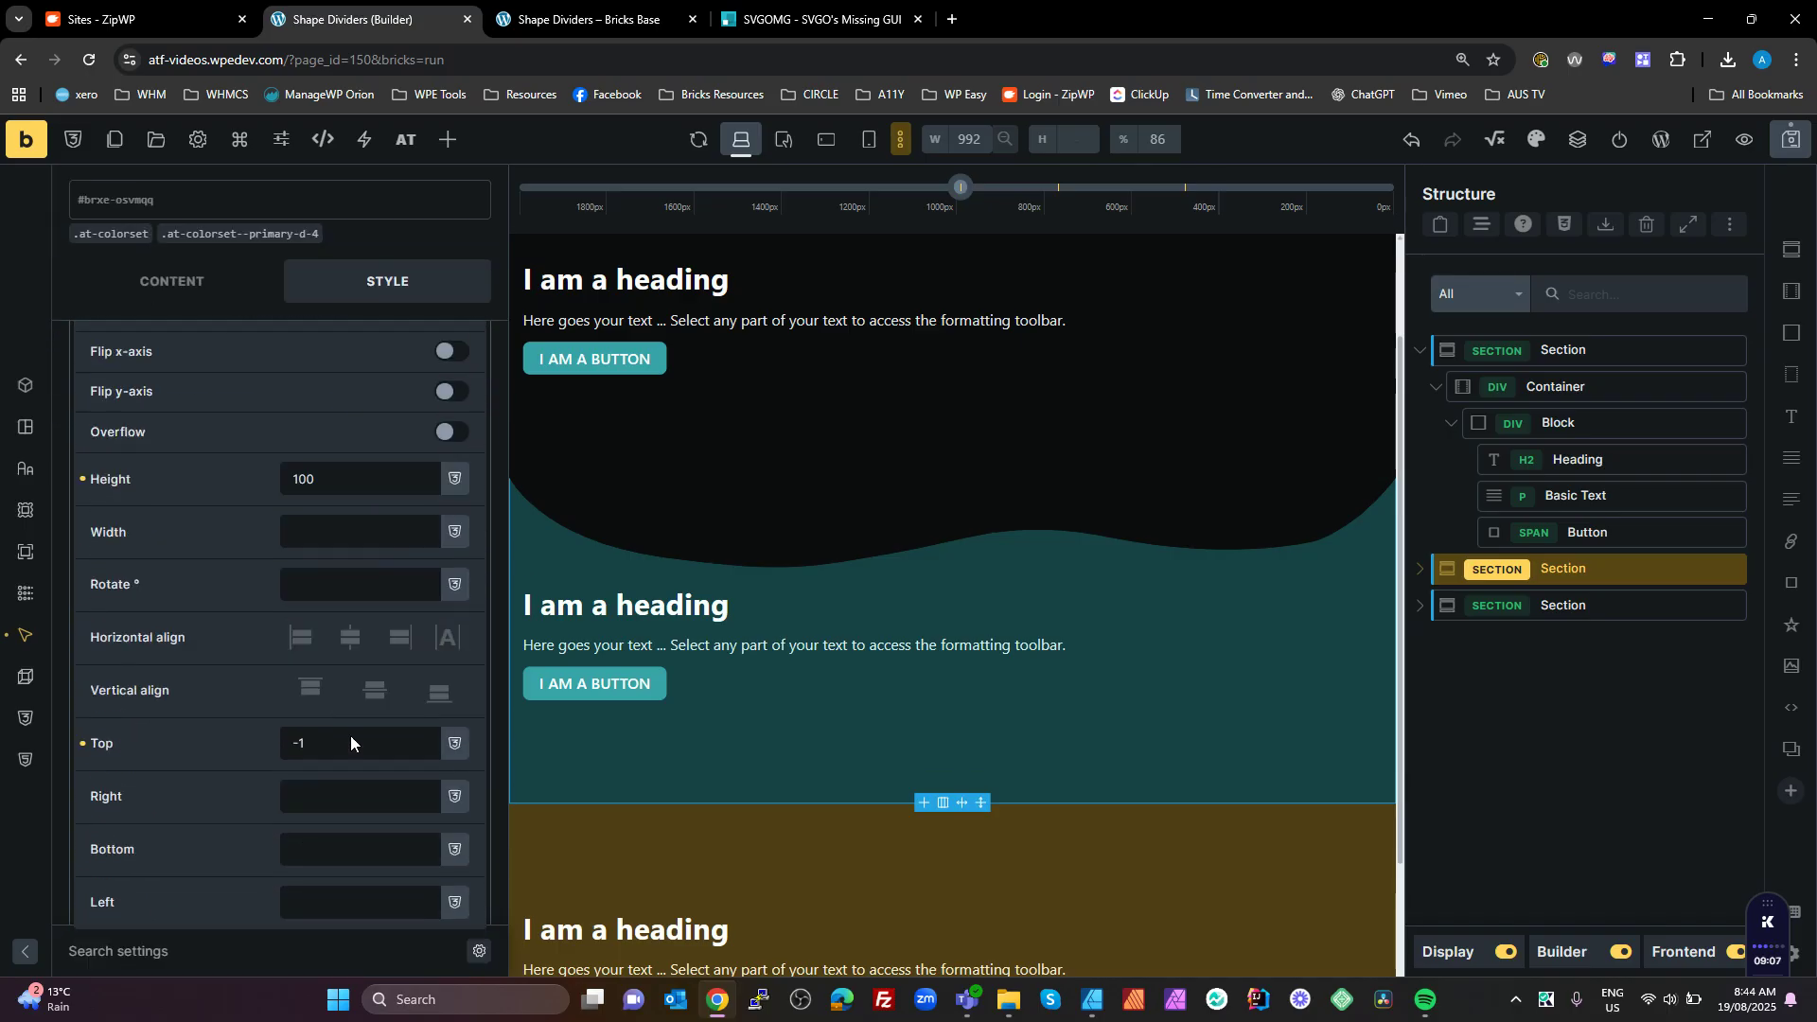
double_click(317, 711)
key(BackSpace)
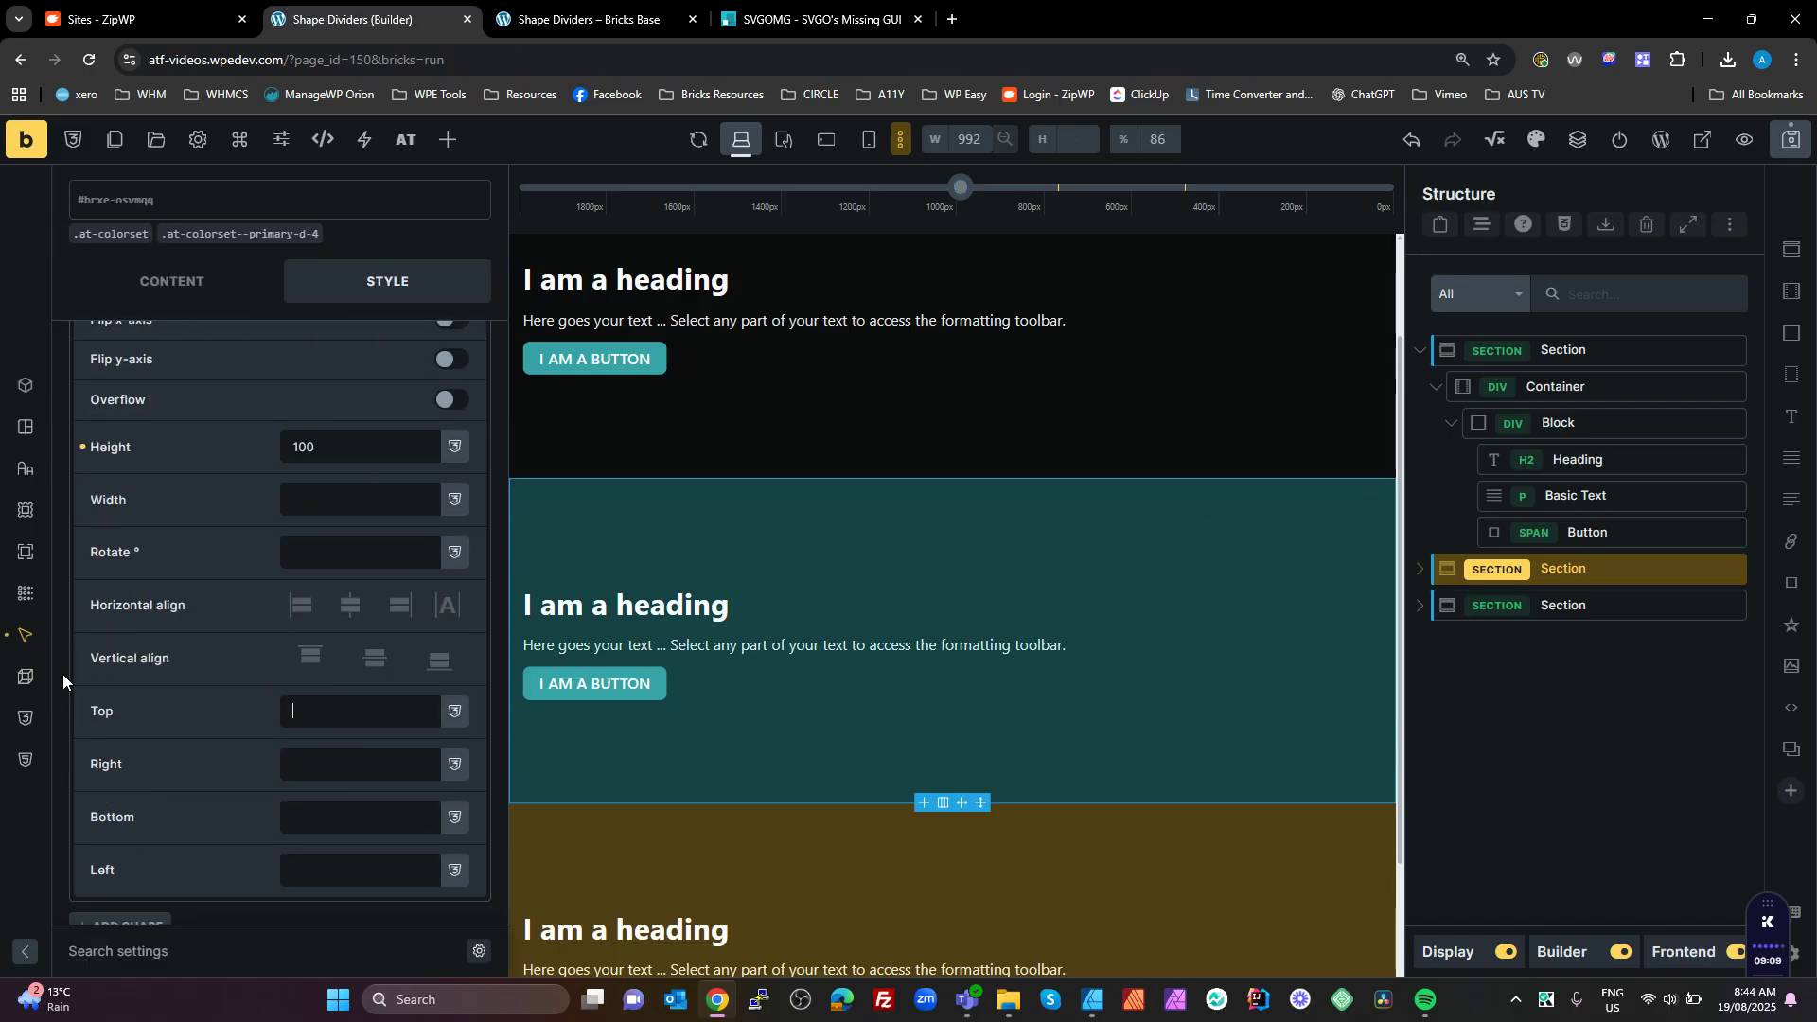
click(295, 800)
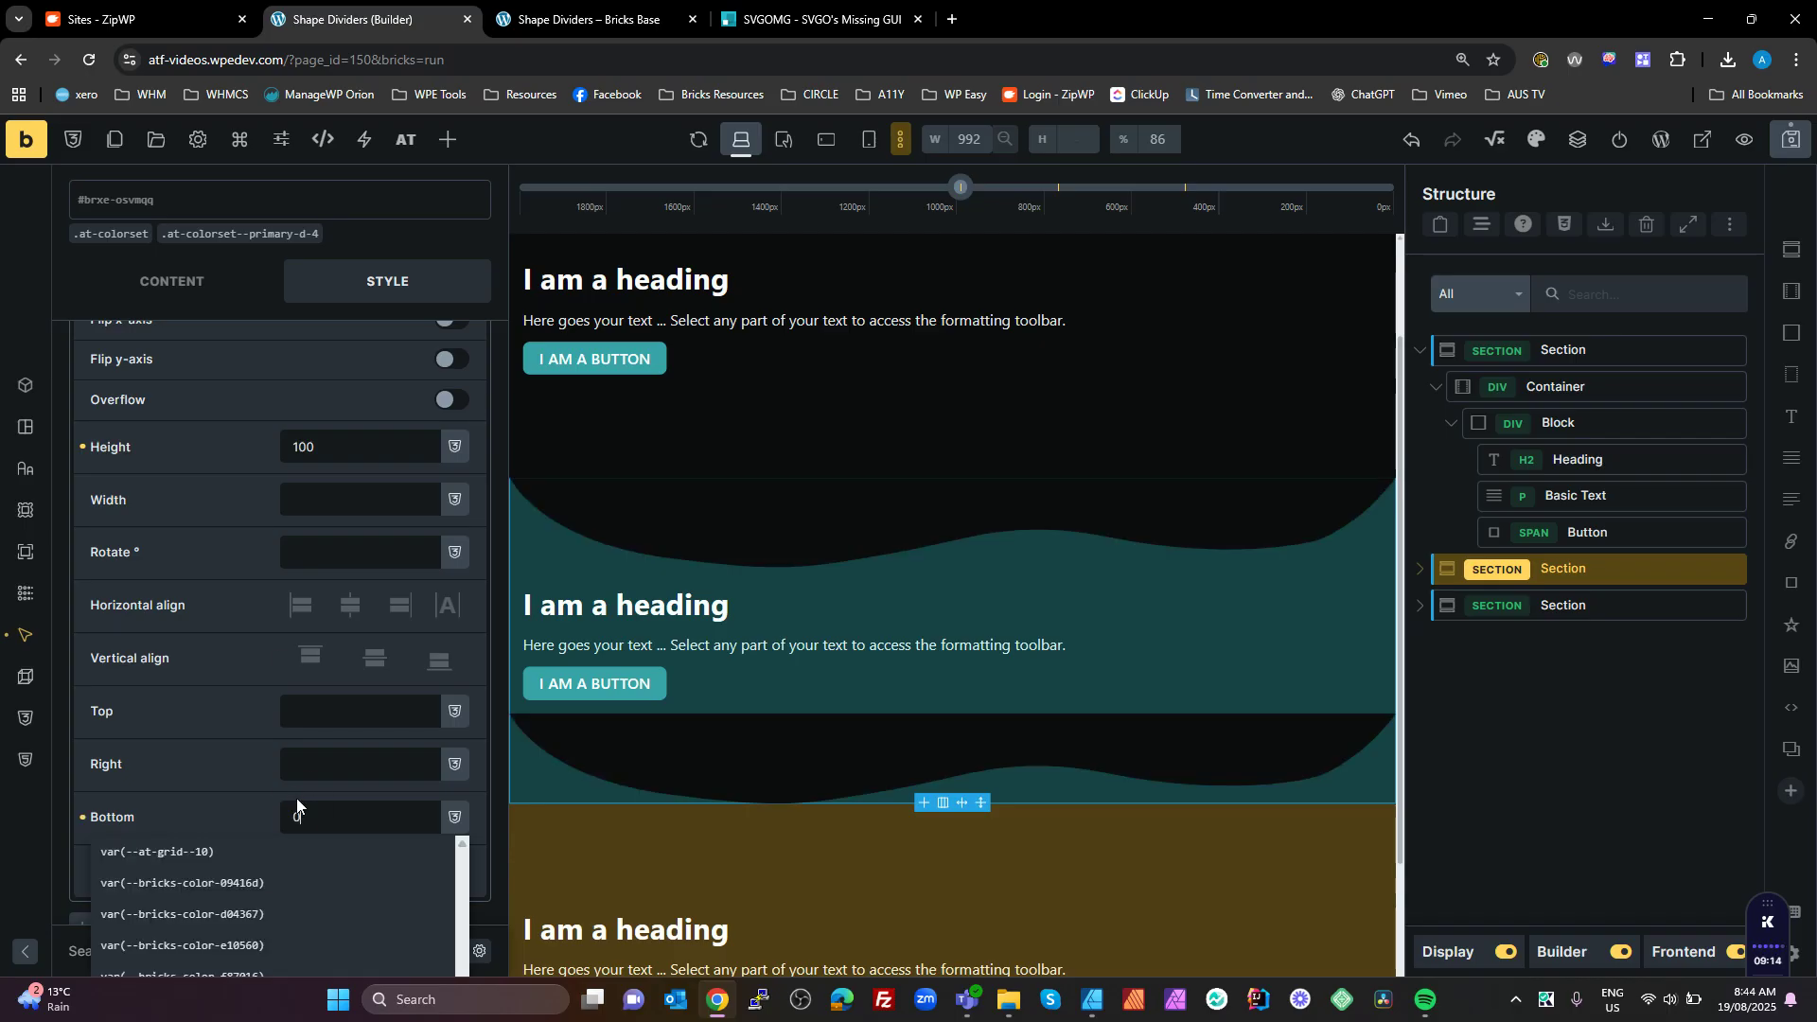
- Flip the duplicated shape divider on the x-axis
scroll(275, 605, up, 2)
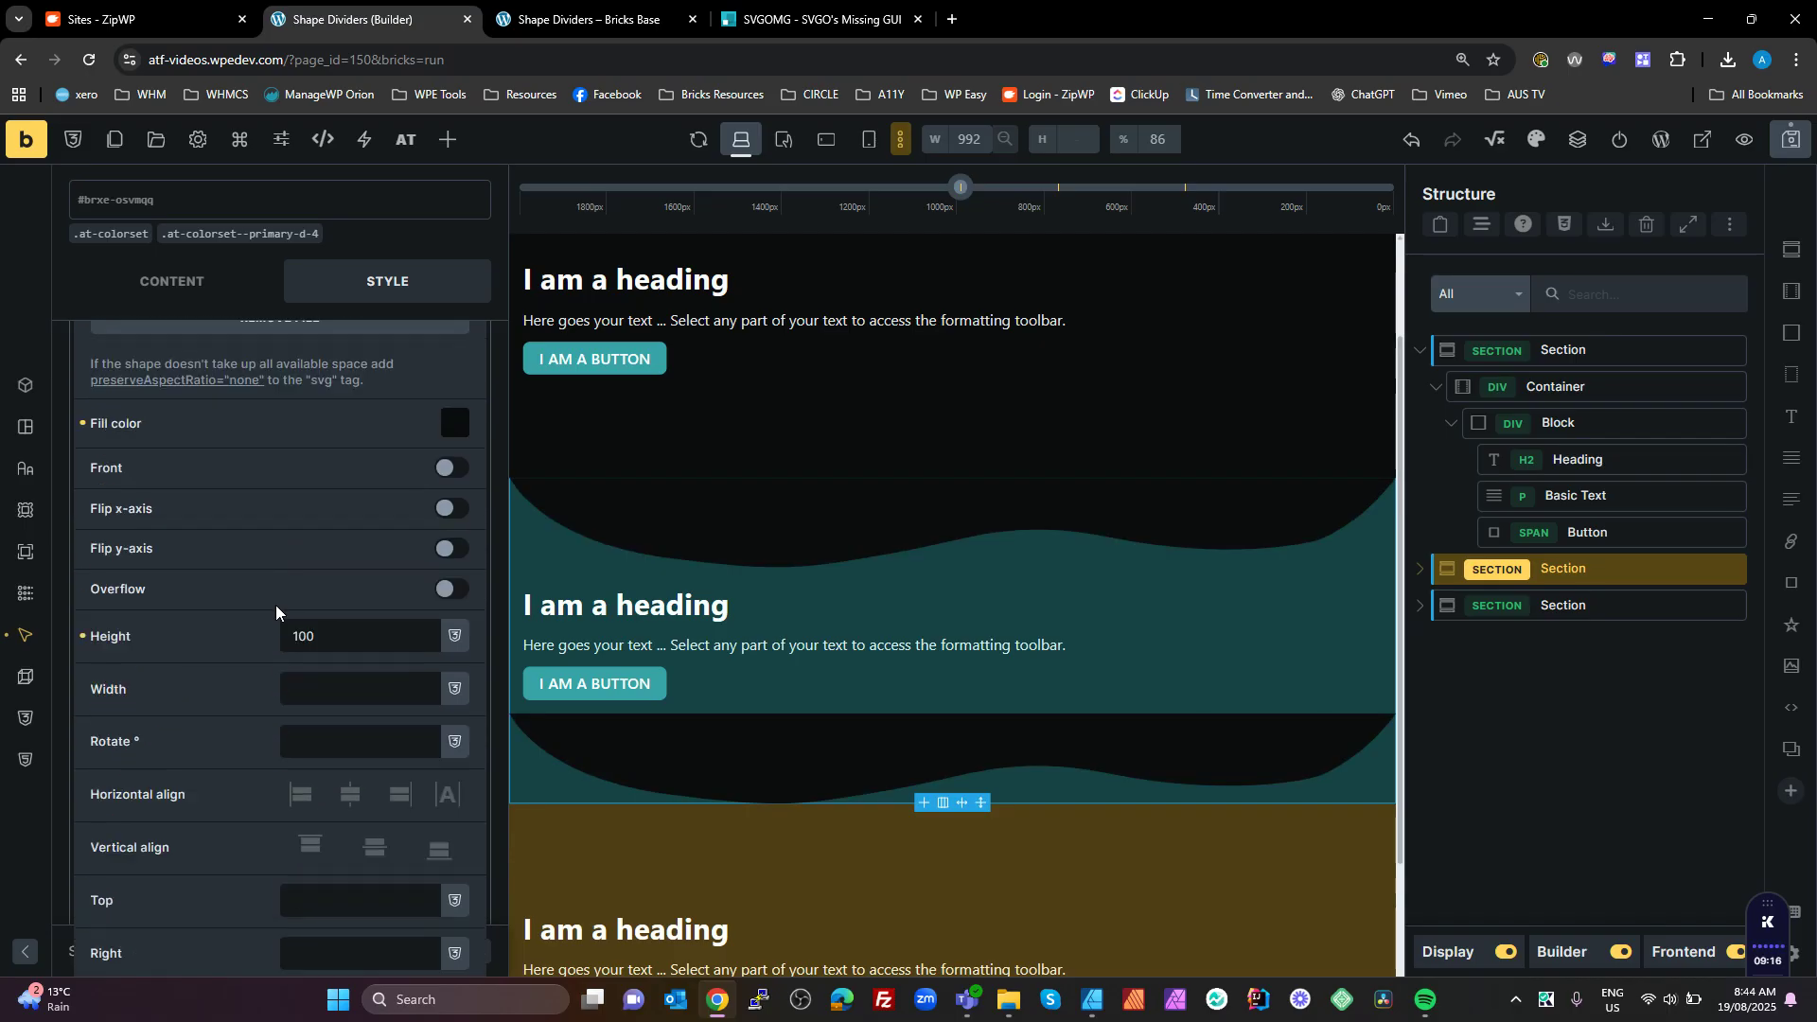
click(451, 514)
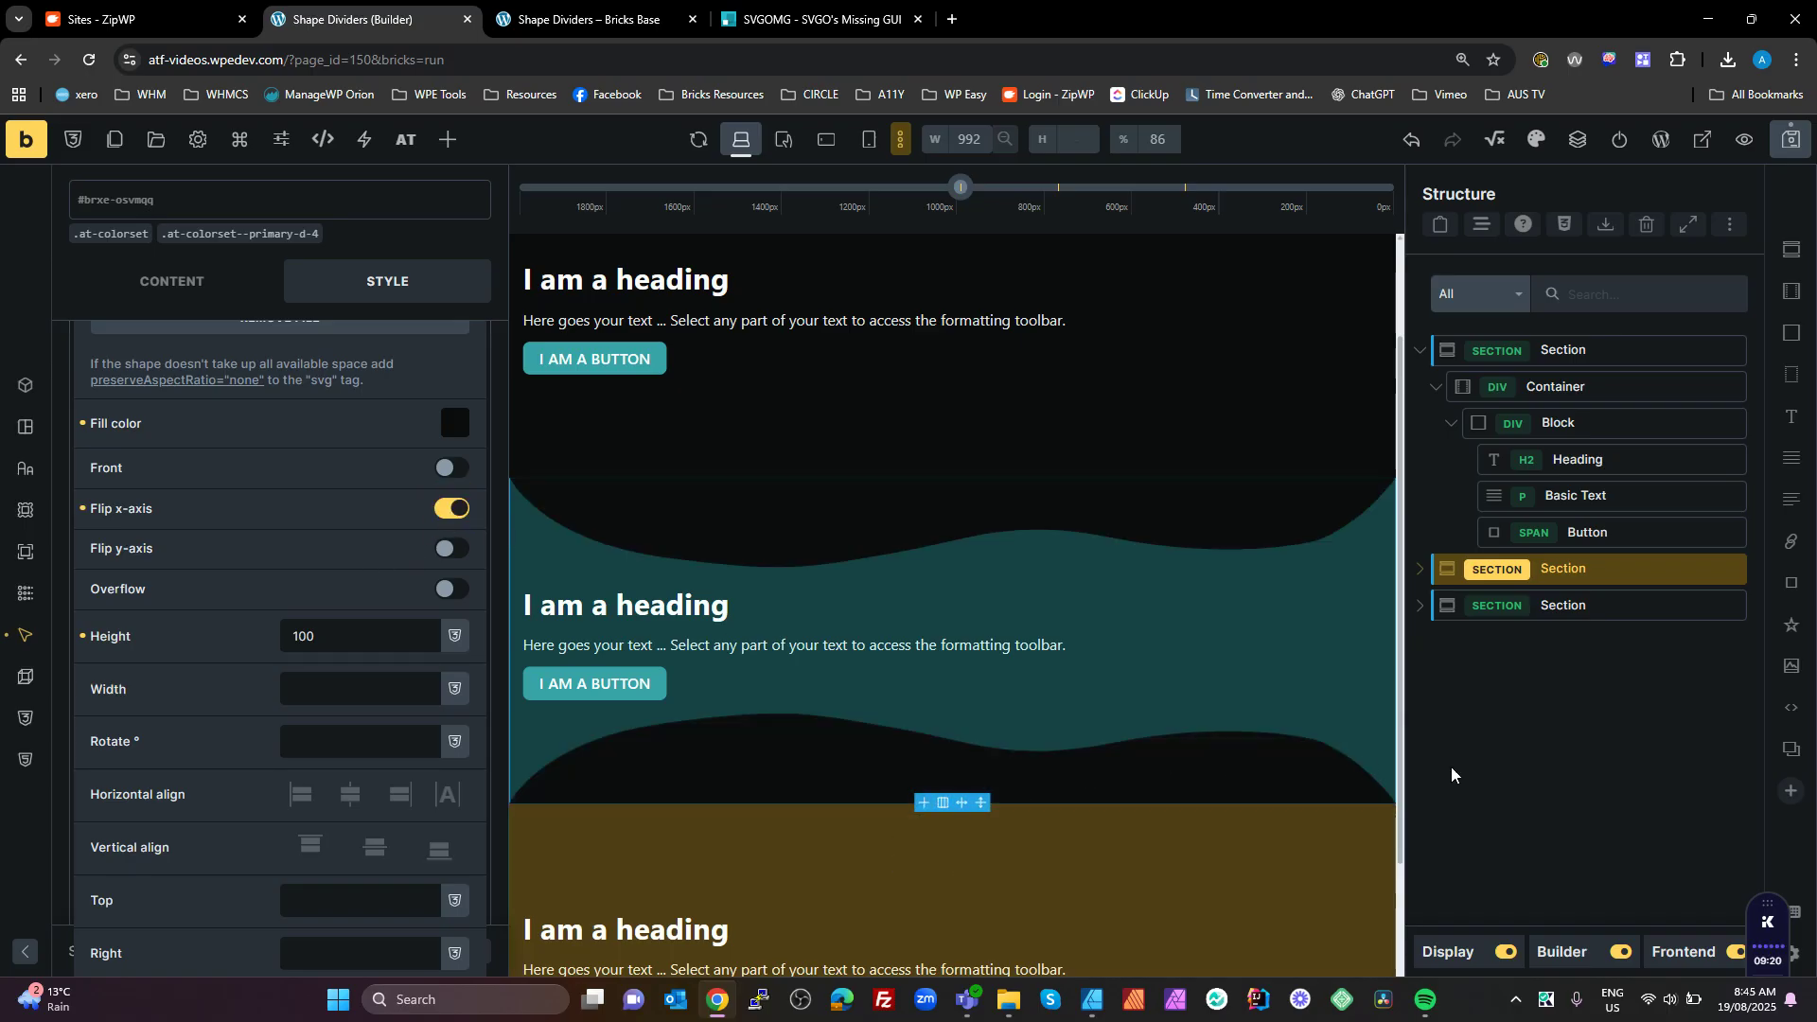
scroll(734, 700, down, 1)
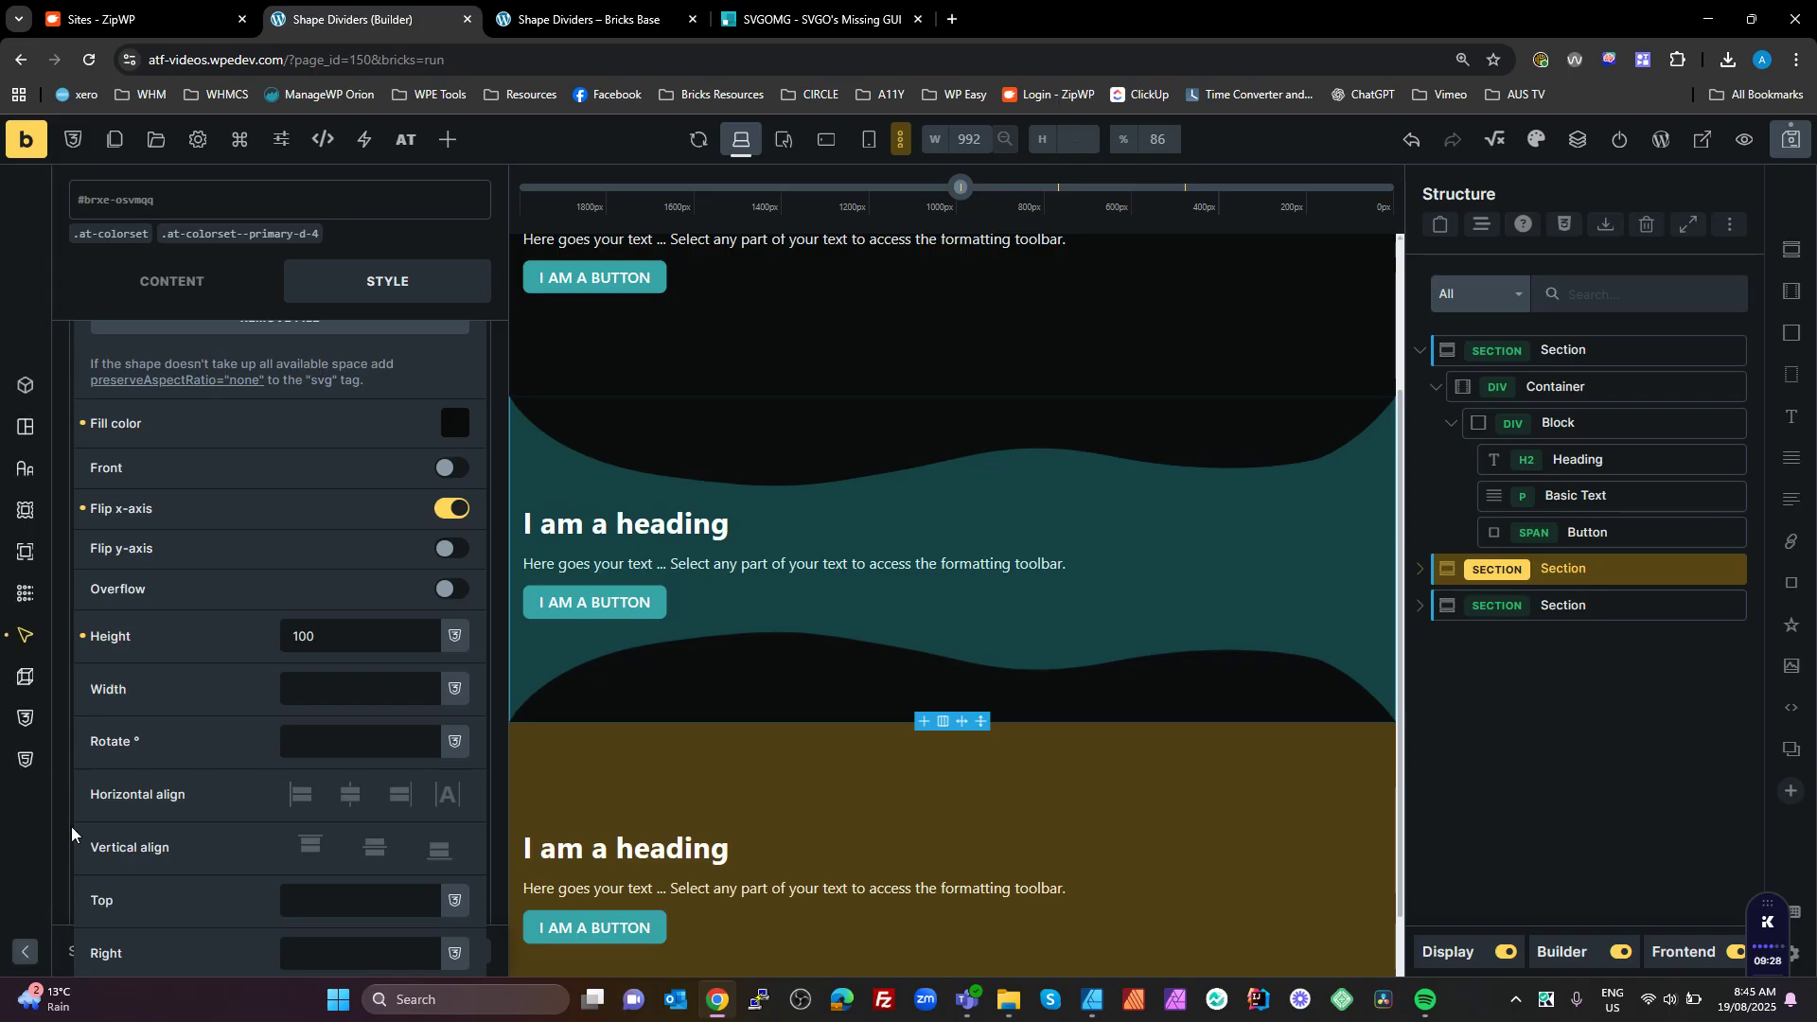
scroll(273, 711, down, 2)
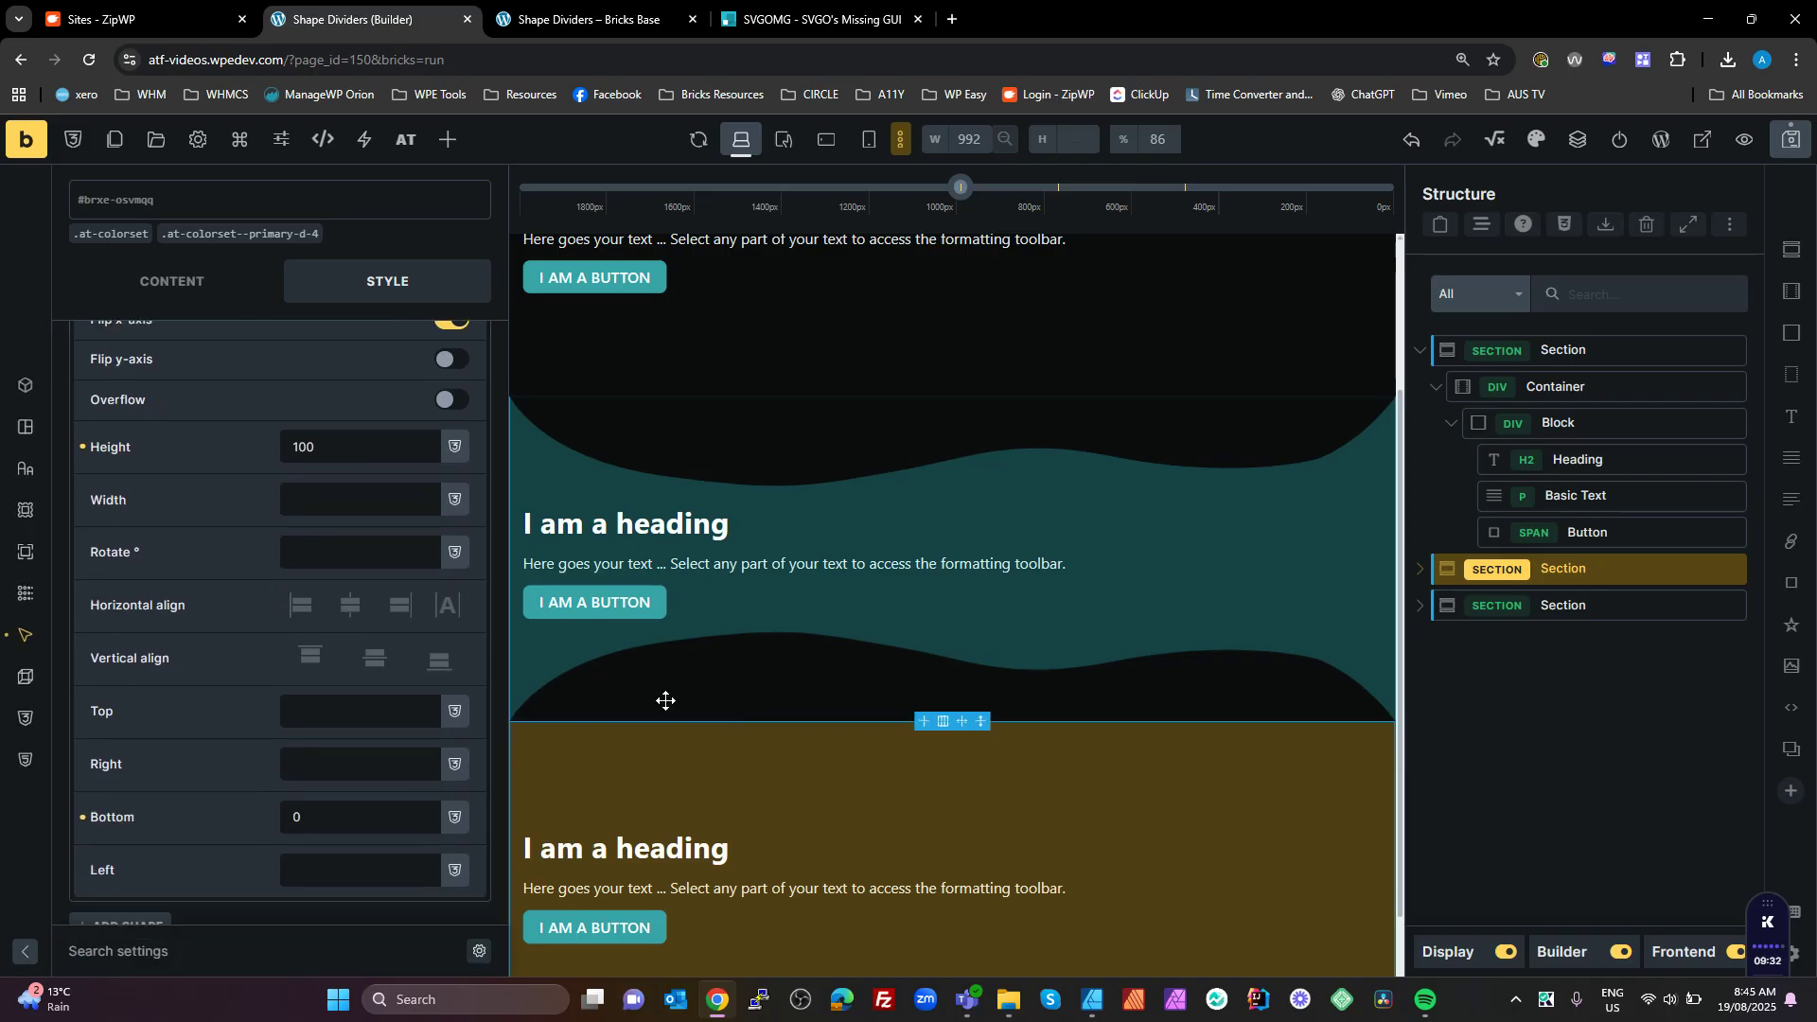
- Set the bottom divider's fill color to secondary-d-4 to match the brown section below
scroll(369, 473, up, 3)
click(454, 519)
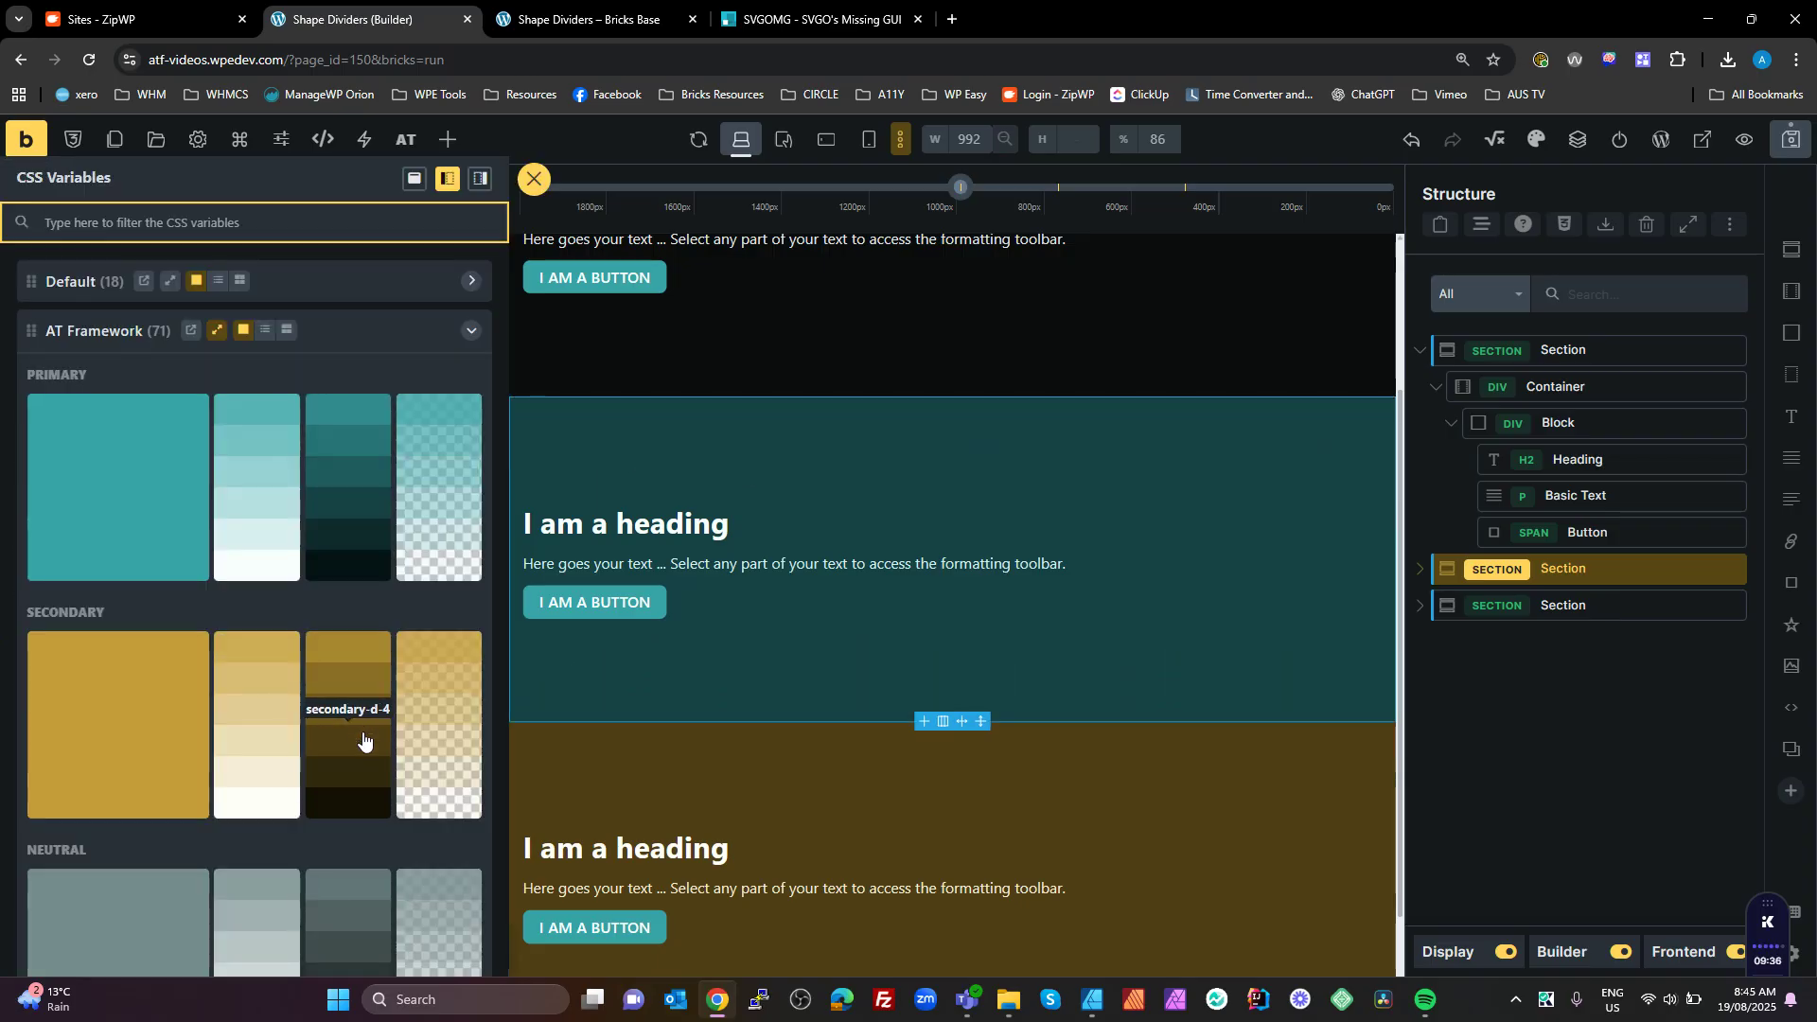
click(359, 774)
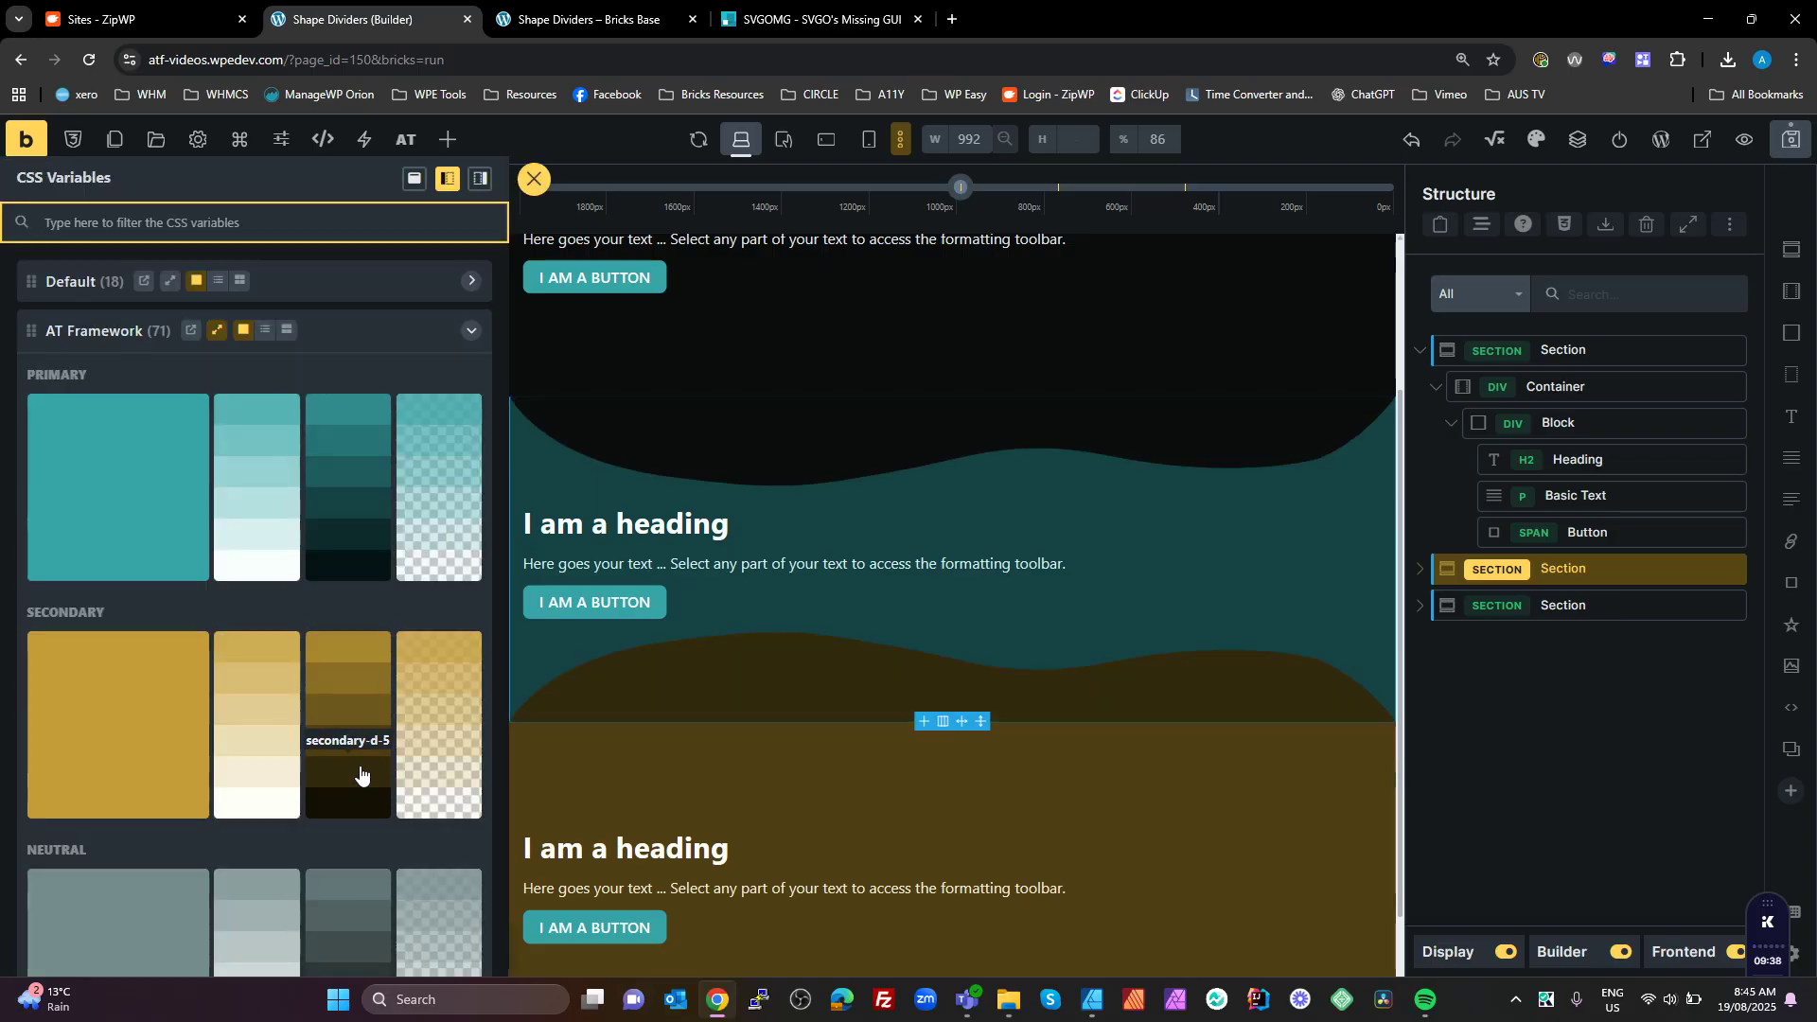
click(357, 743)
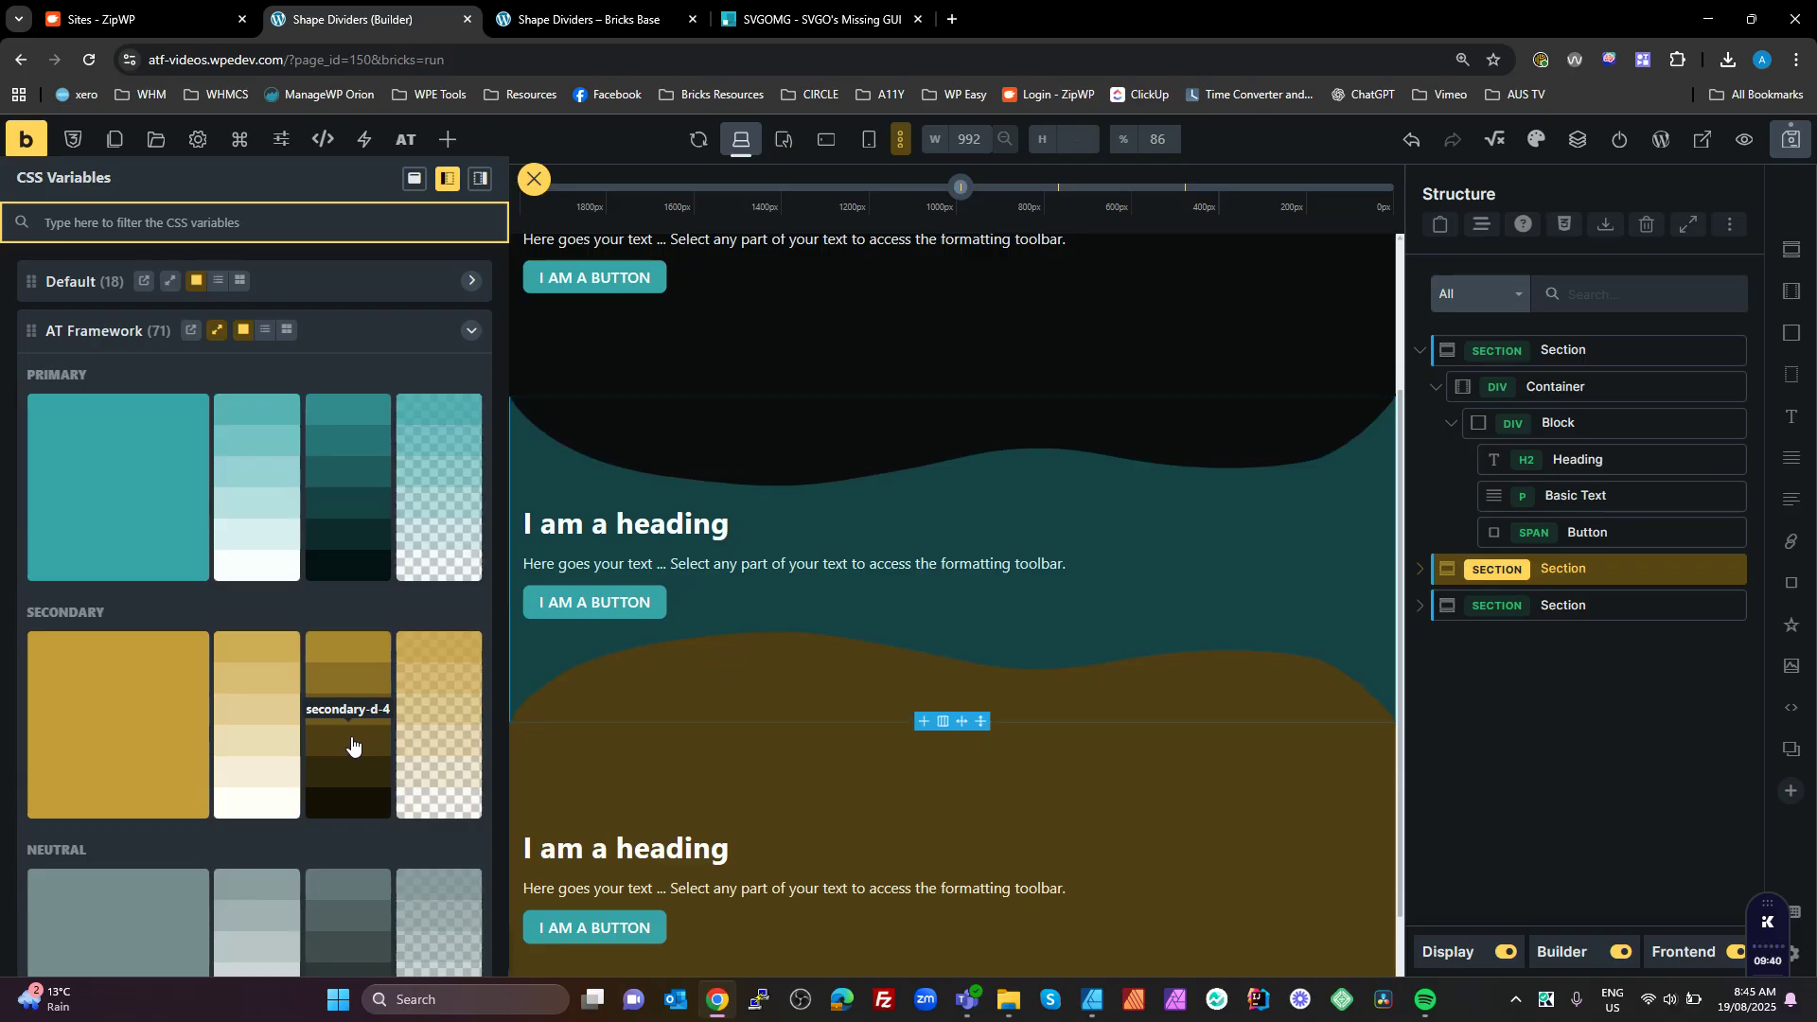
key(Escape)
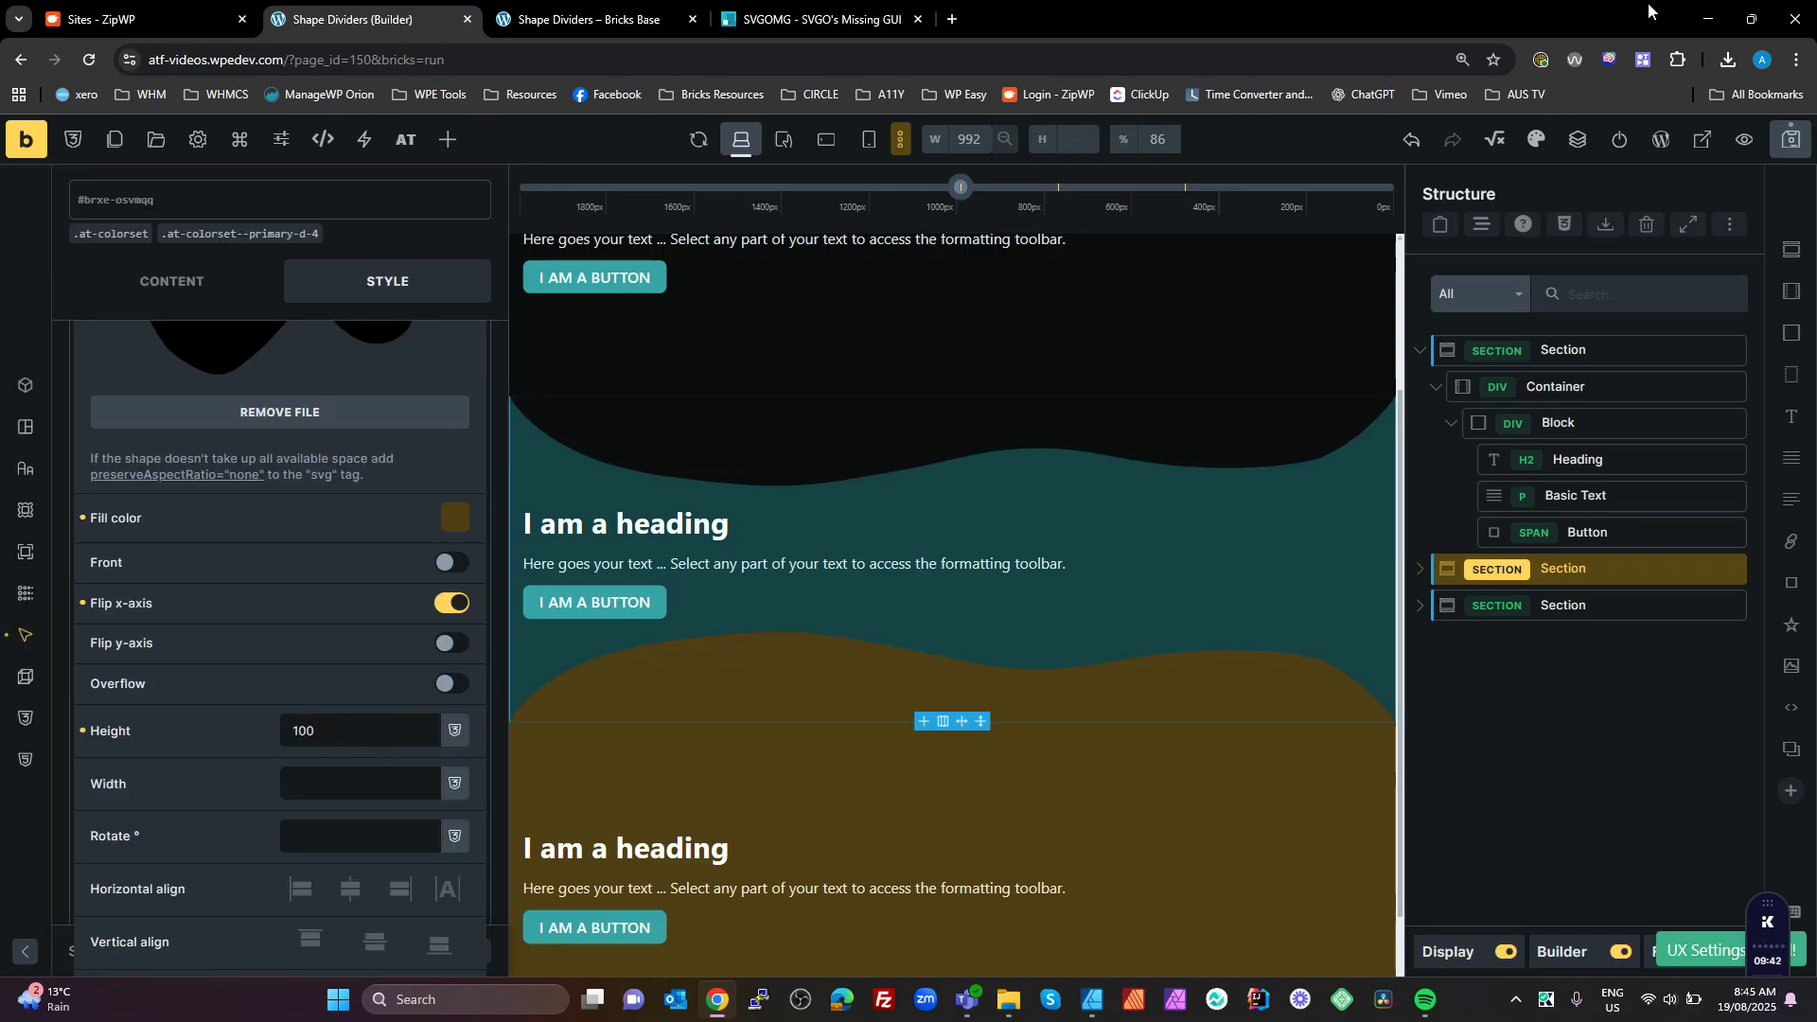
- Save the page and reload the front-end preview to check both dividers of the teal section
click(1791, 139)
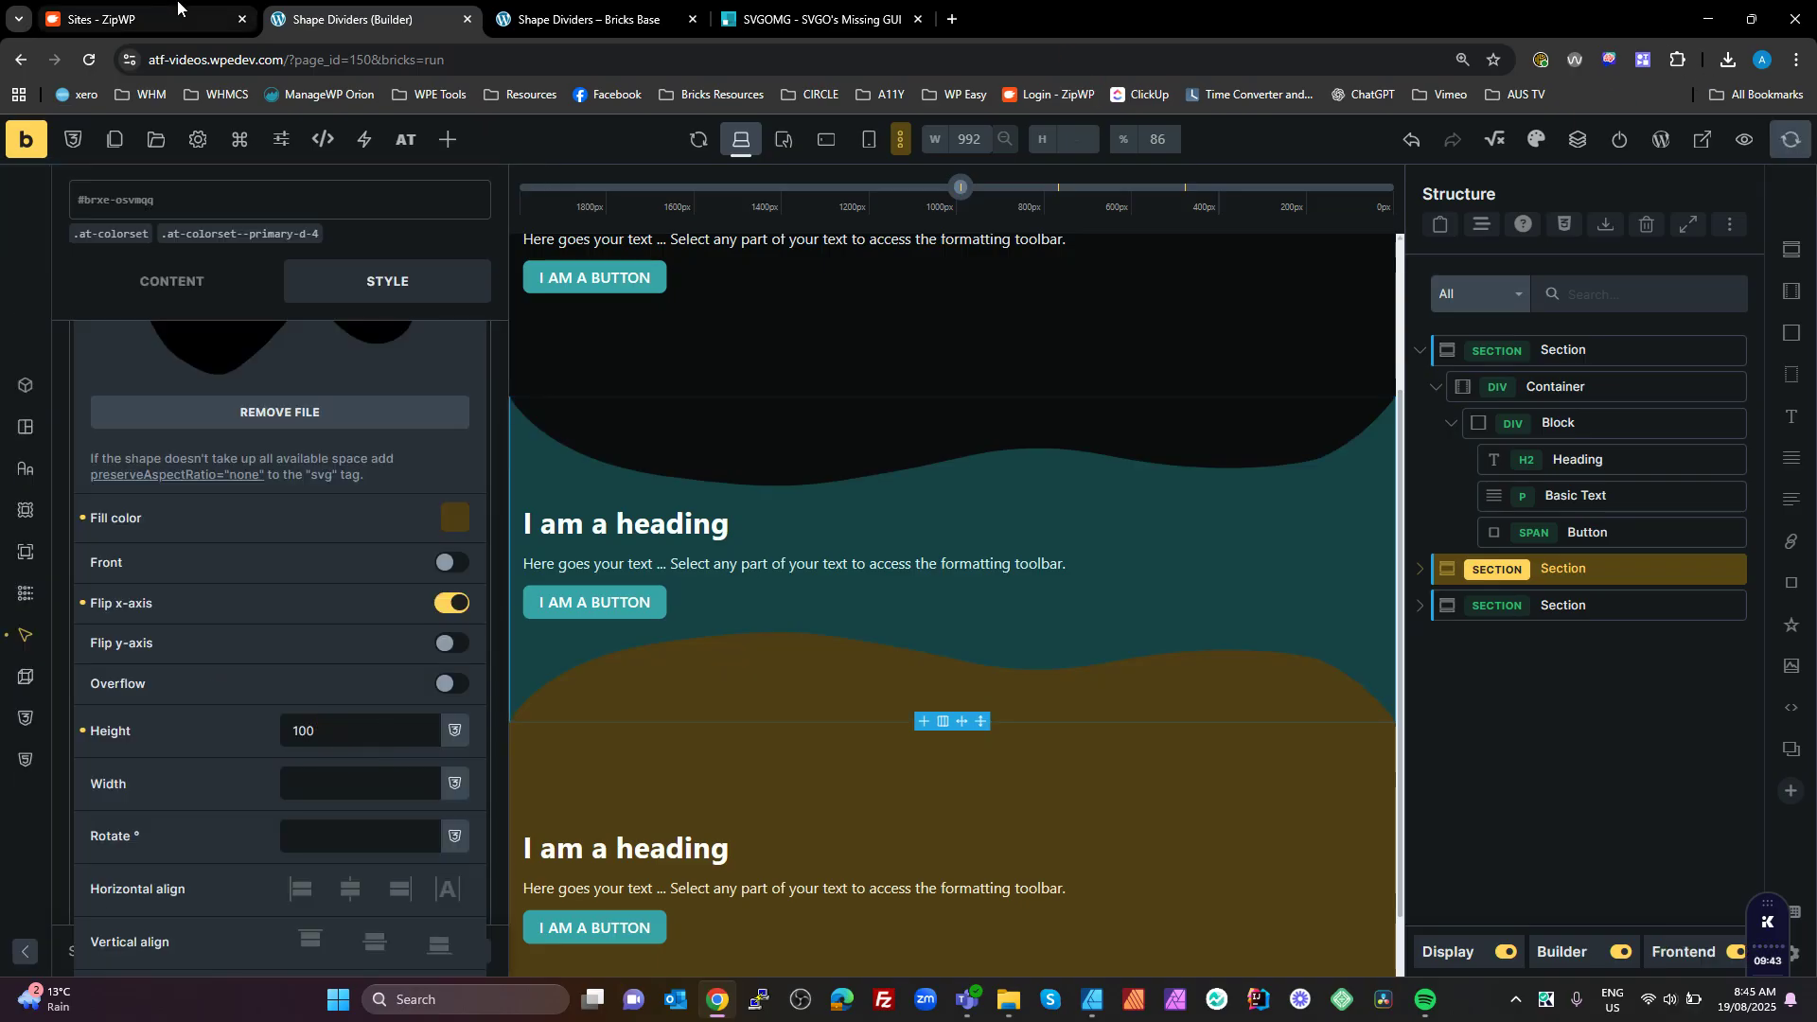
click(580, 20)
key(F5)
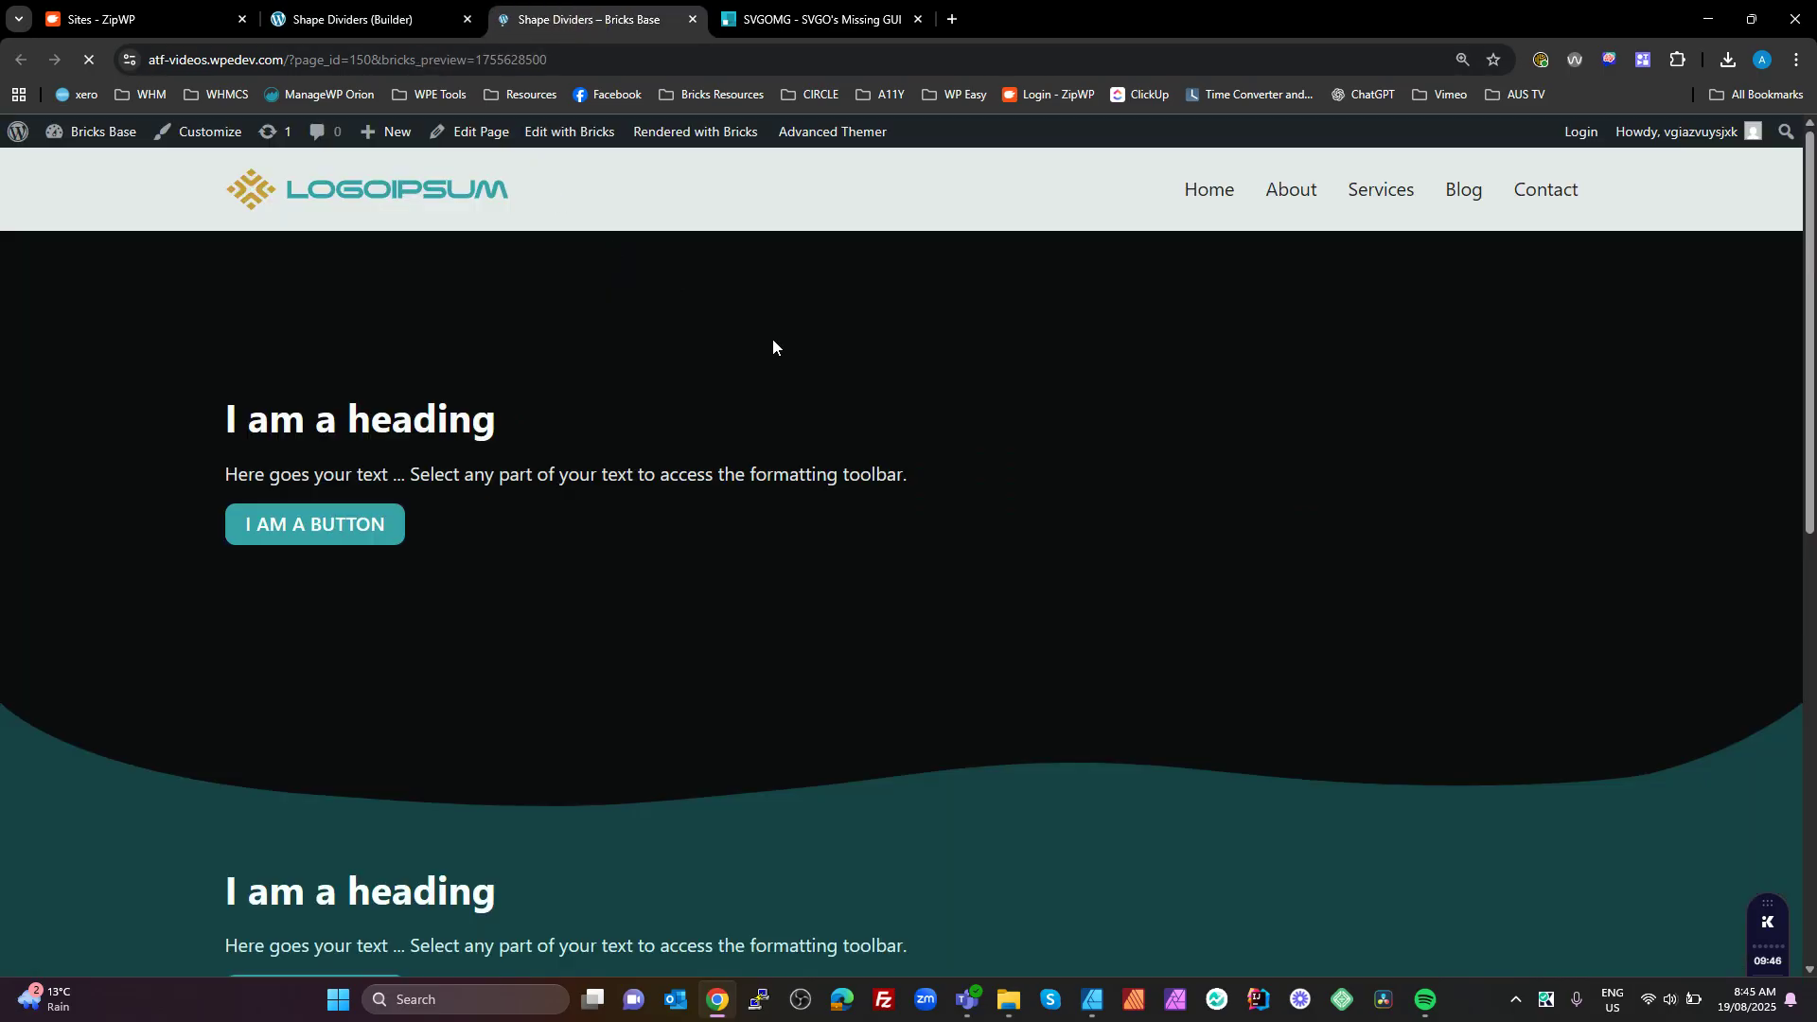
scroll(803, 397, down, 4)
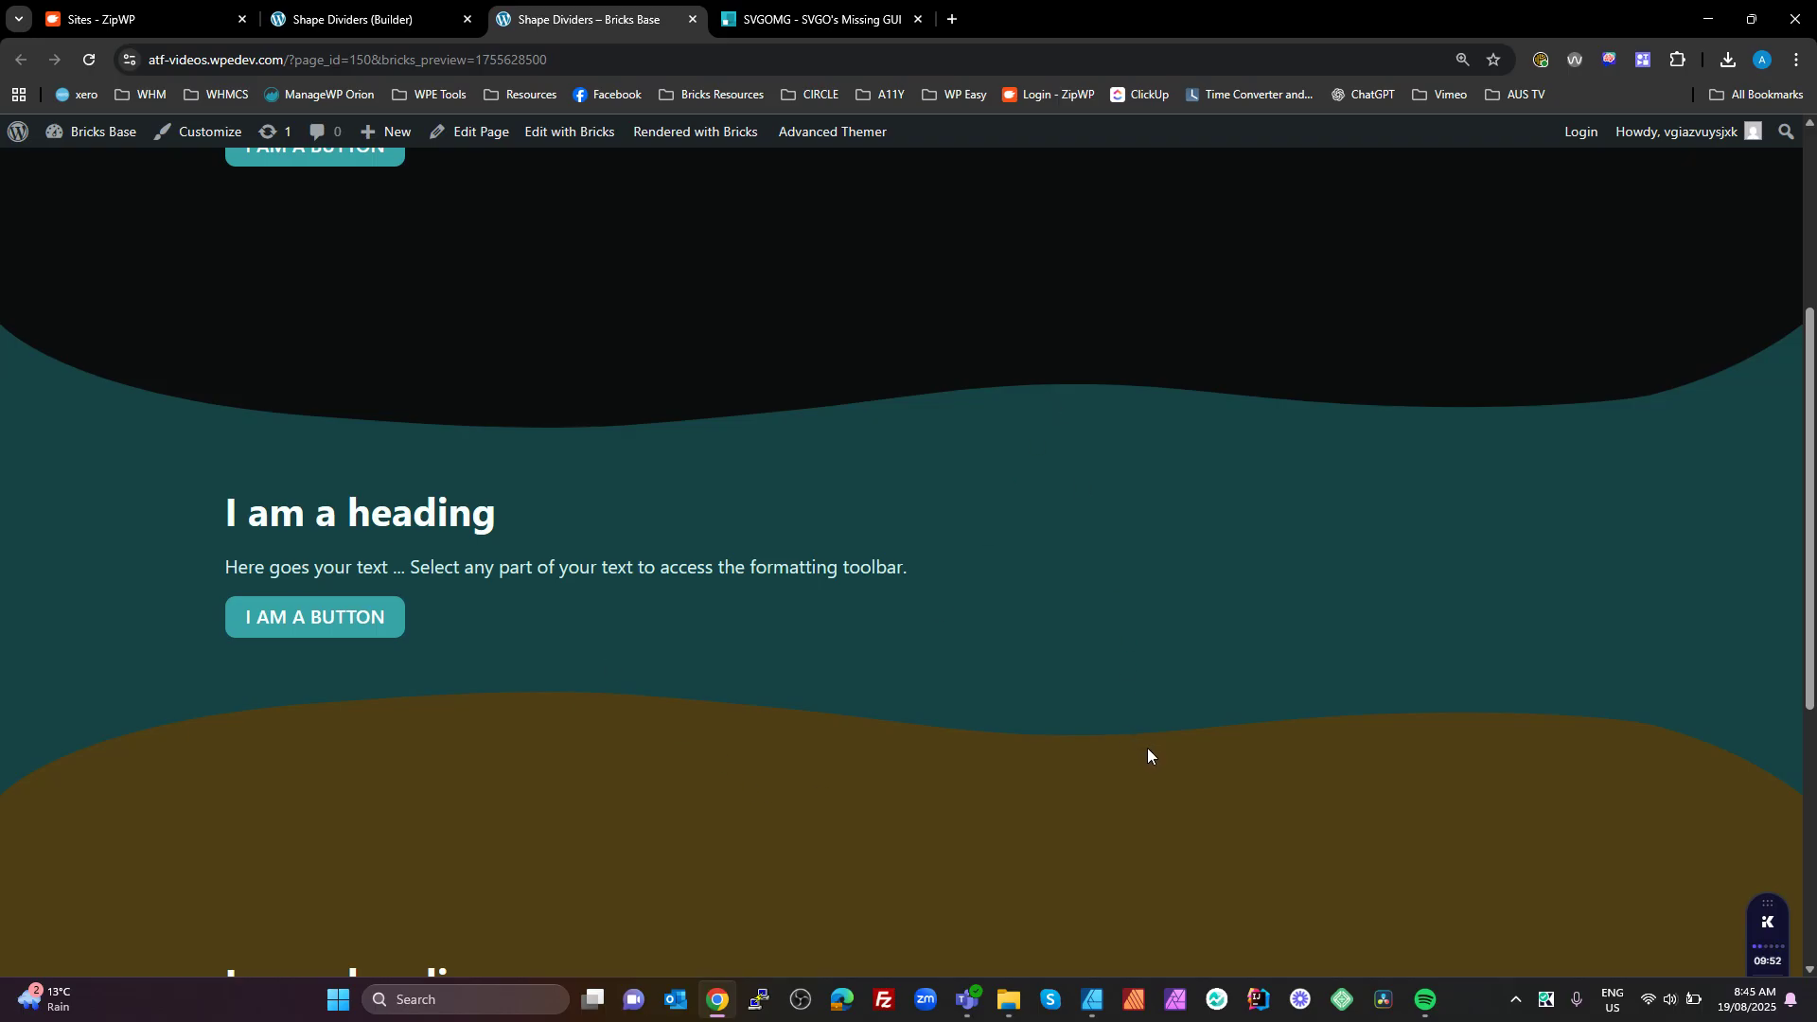
- Review the divider height setting, then inspect the front-end page responsively at viewport widths of about 552 and 1160 px
click(344, 23)
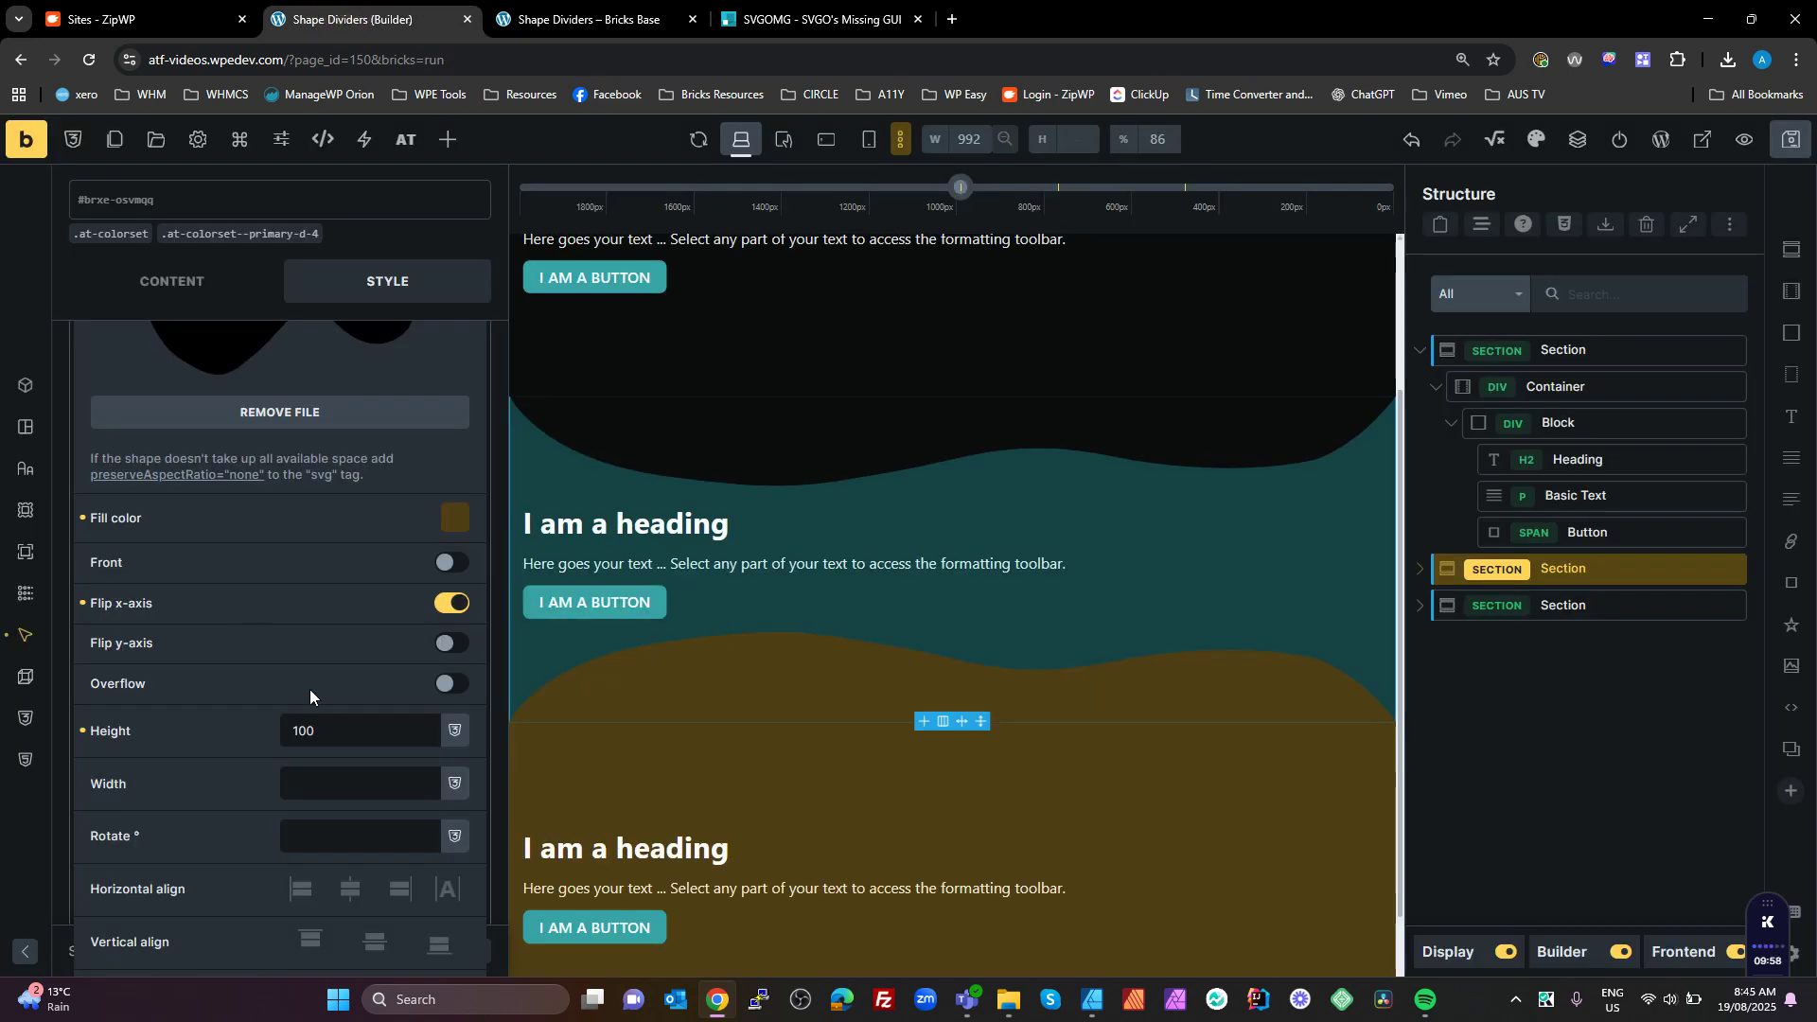
drag(348, 738, 152, 731)
click(576, 23)
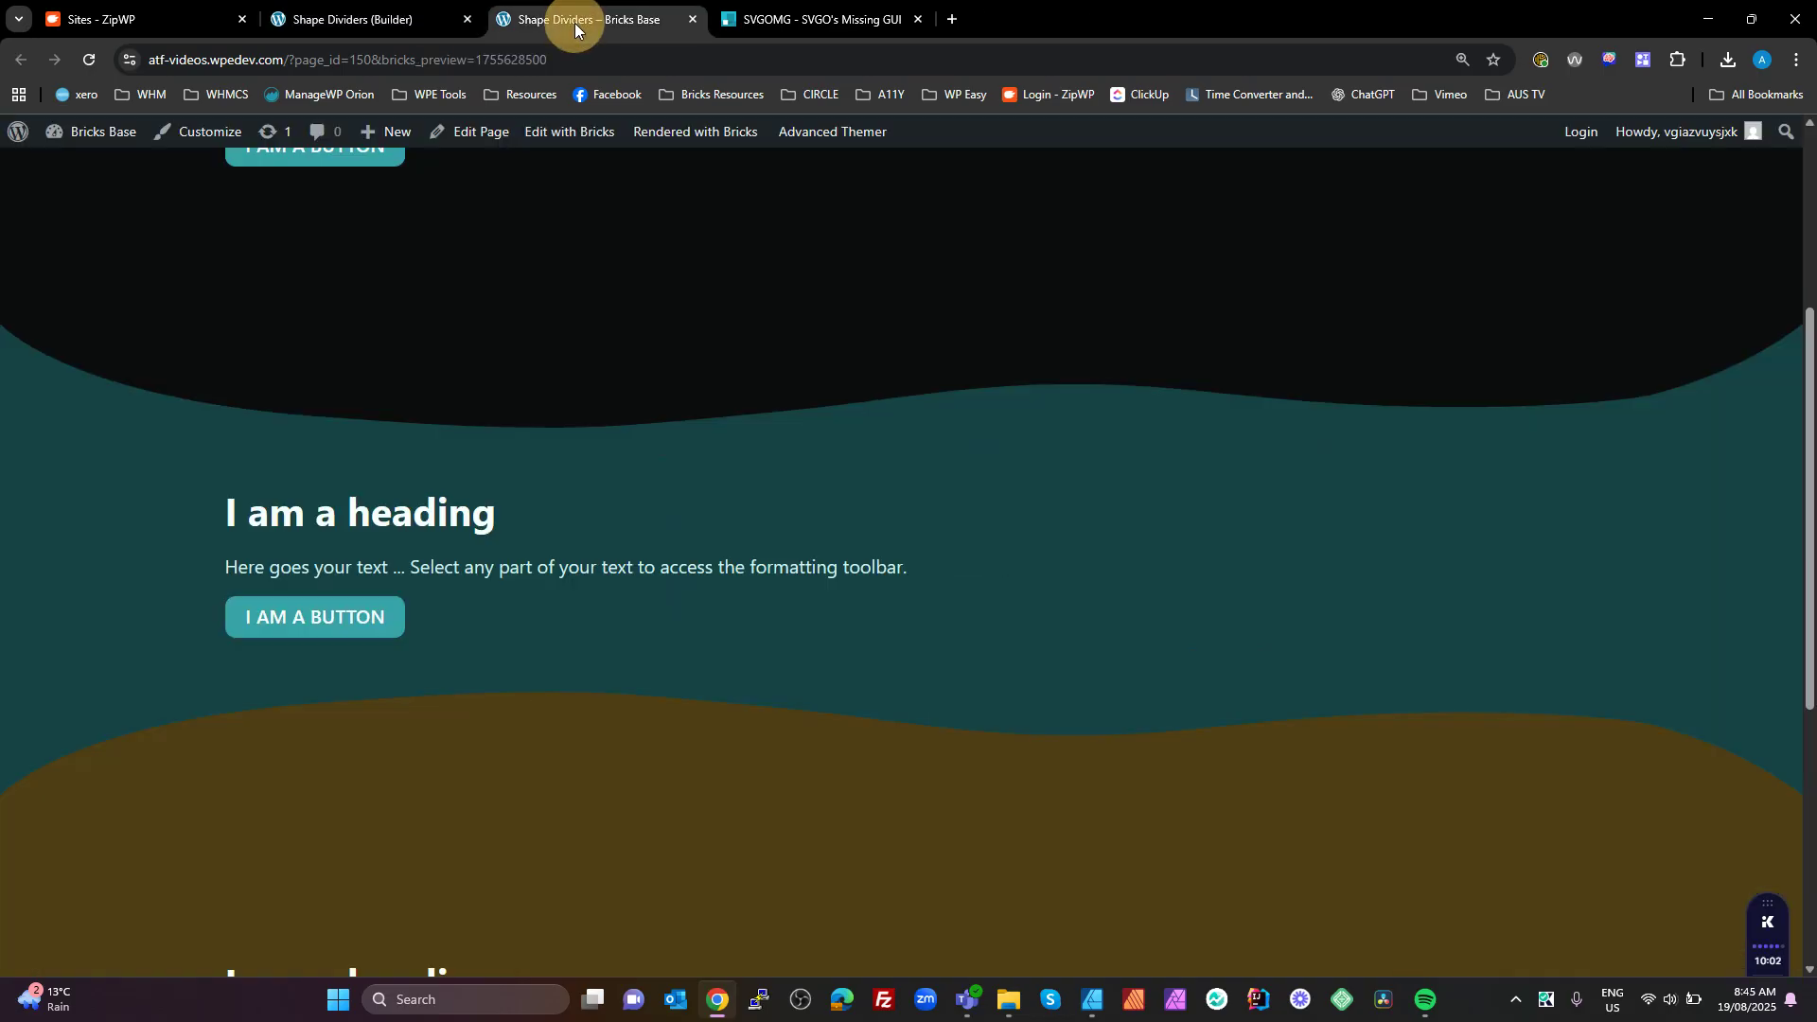
key(ctrl+shift+i)
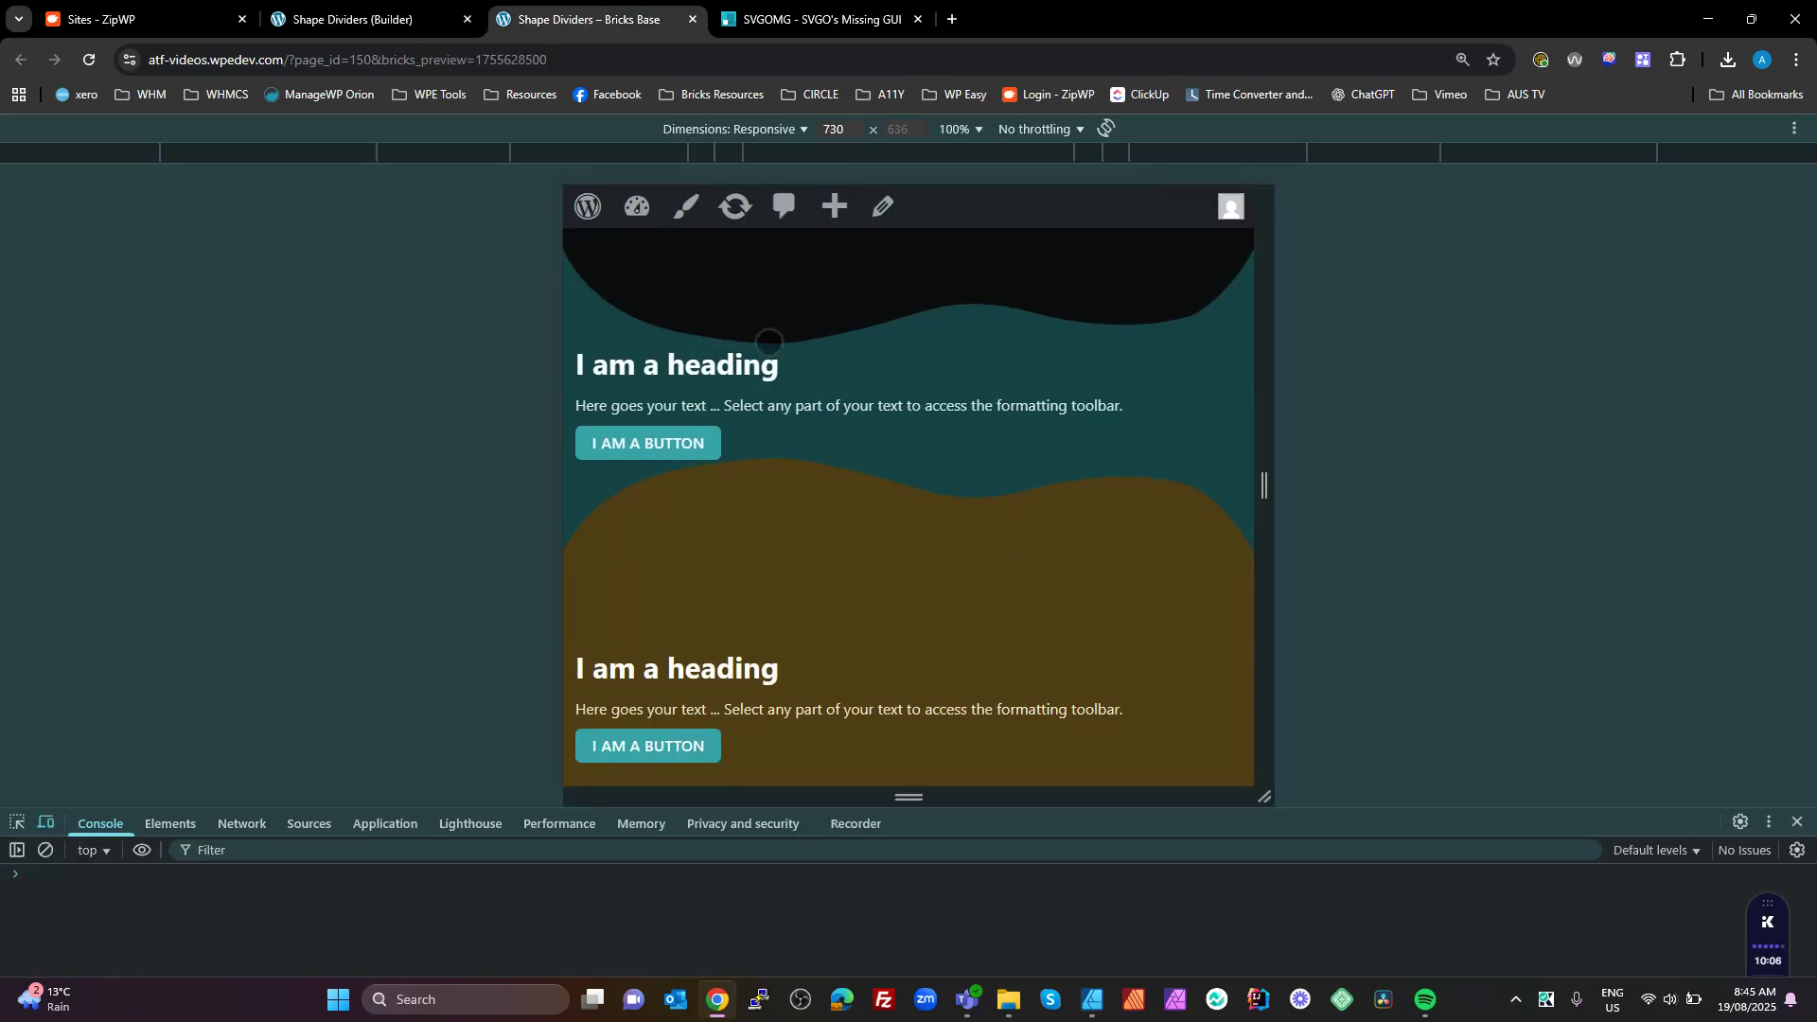
drag(1268, 489, 1182, 485)
scroll(1075, 641, down, 2)
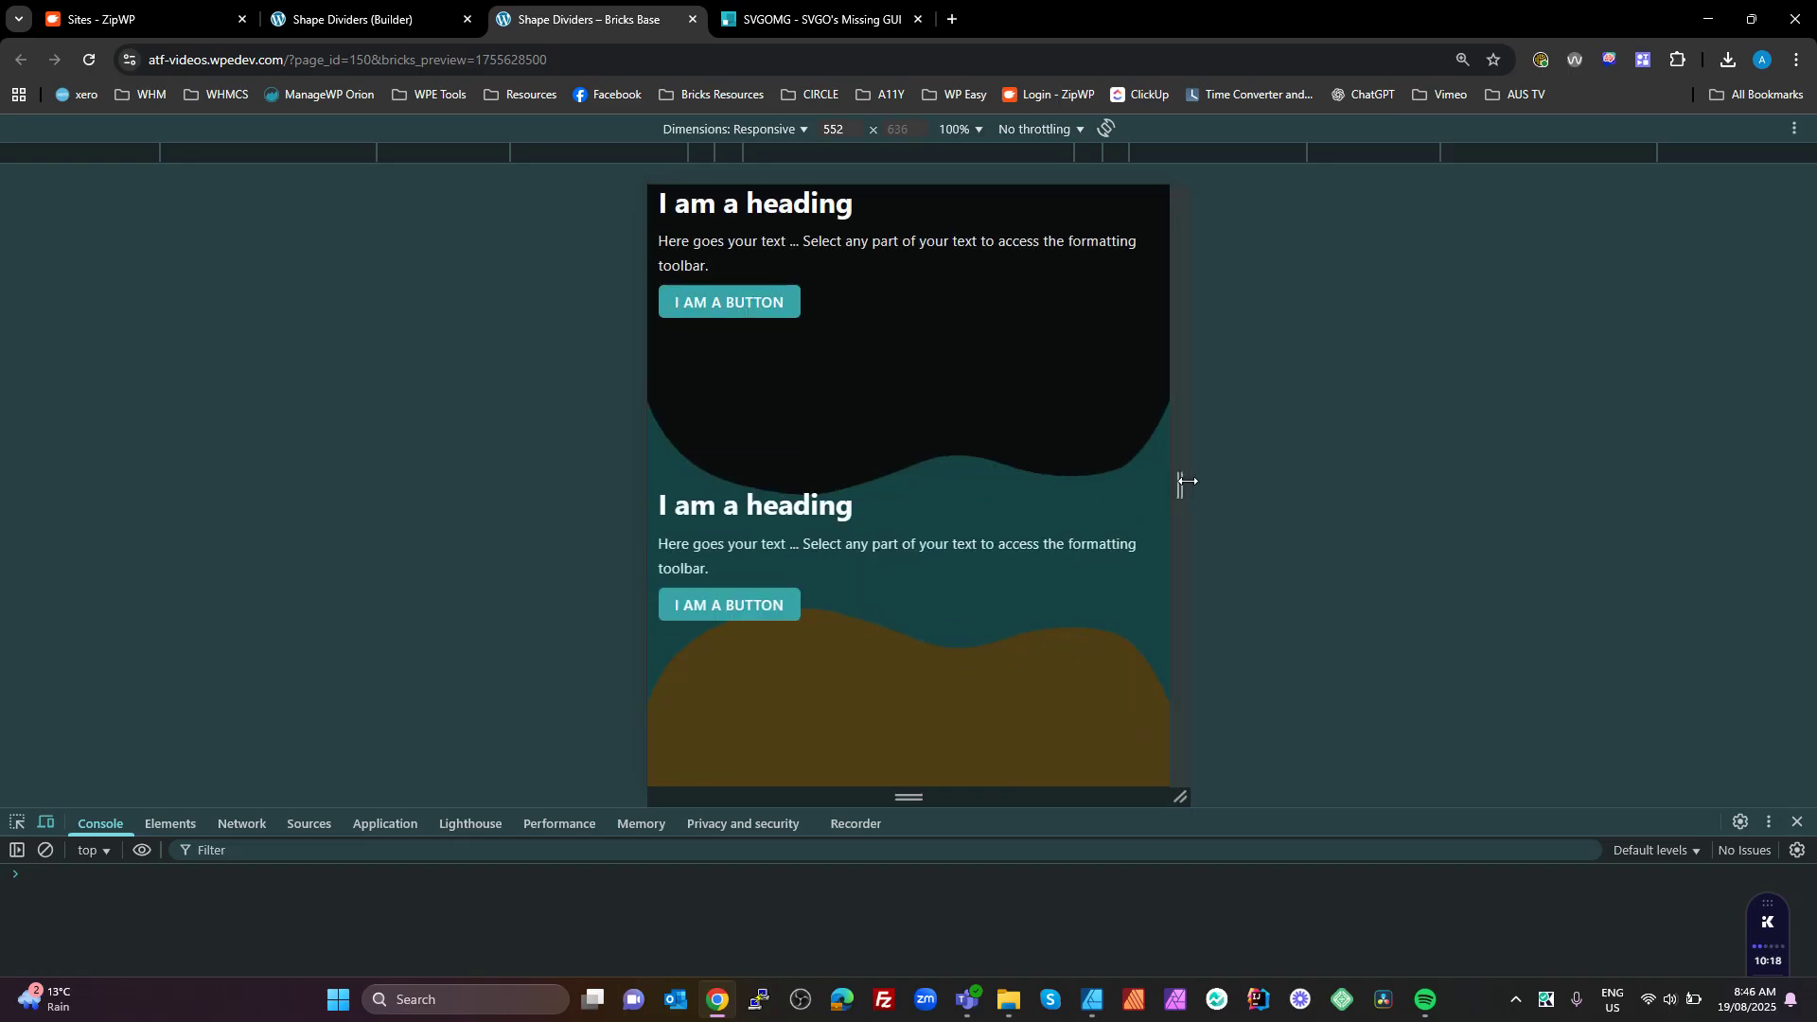
drag(1182, 485, 1468, 485)
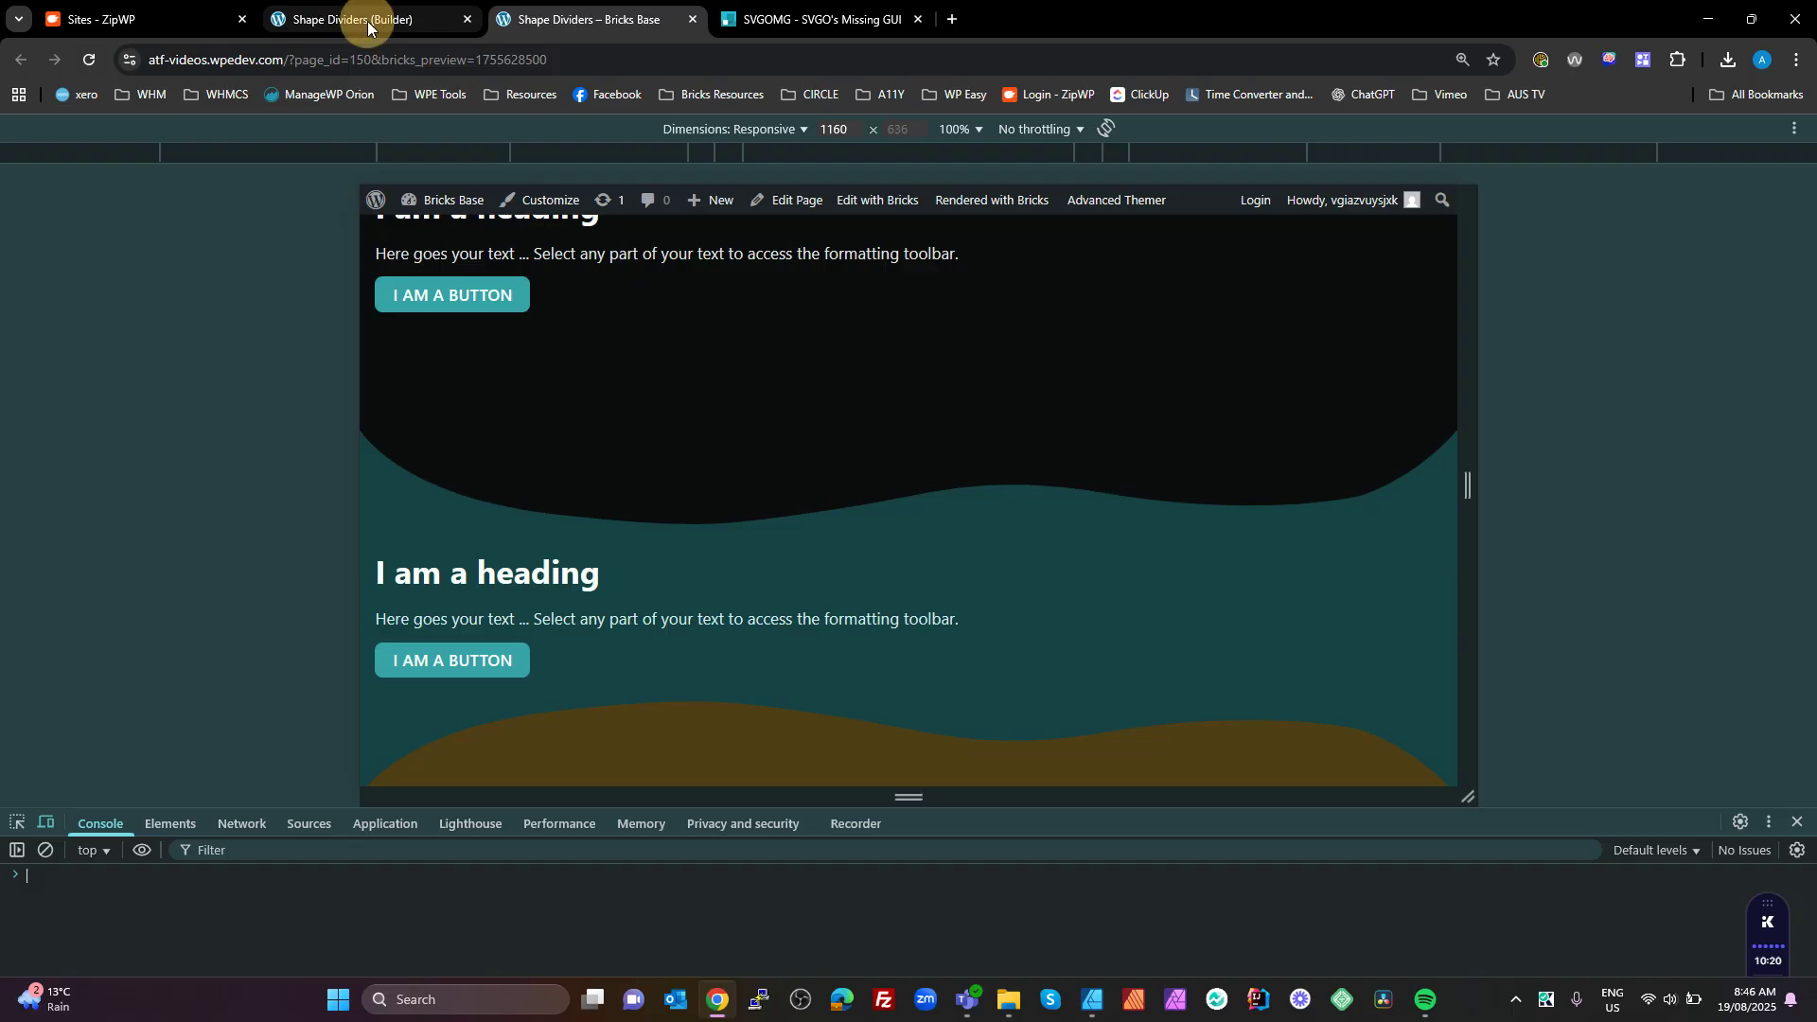
- Return to the builder and add a root rule to the teal section's custom CSS defining --_spape-height: 100;
click(364, 19)
scroll(304, 674, up, 5)
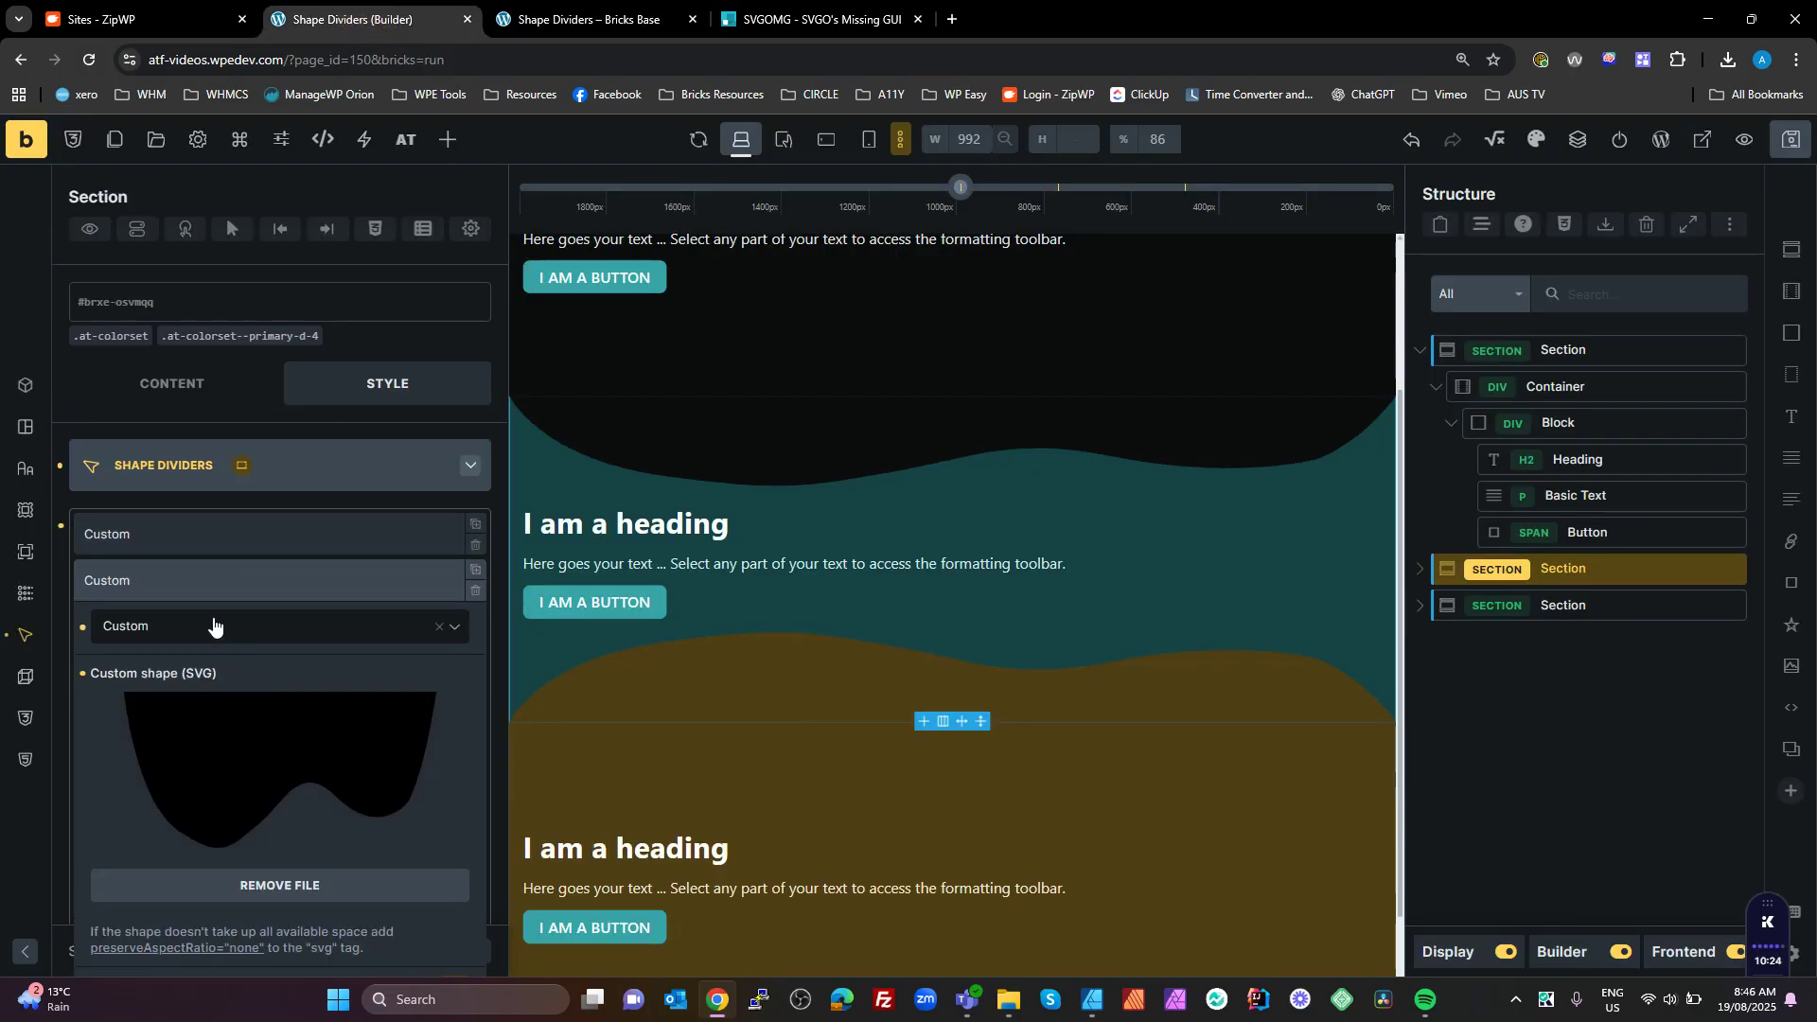
click(193, 586)
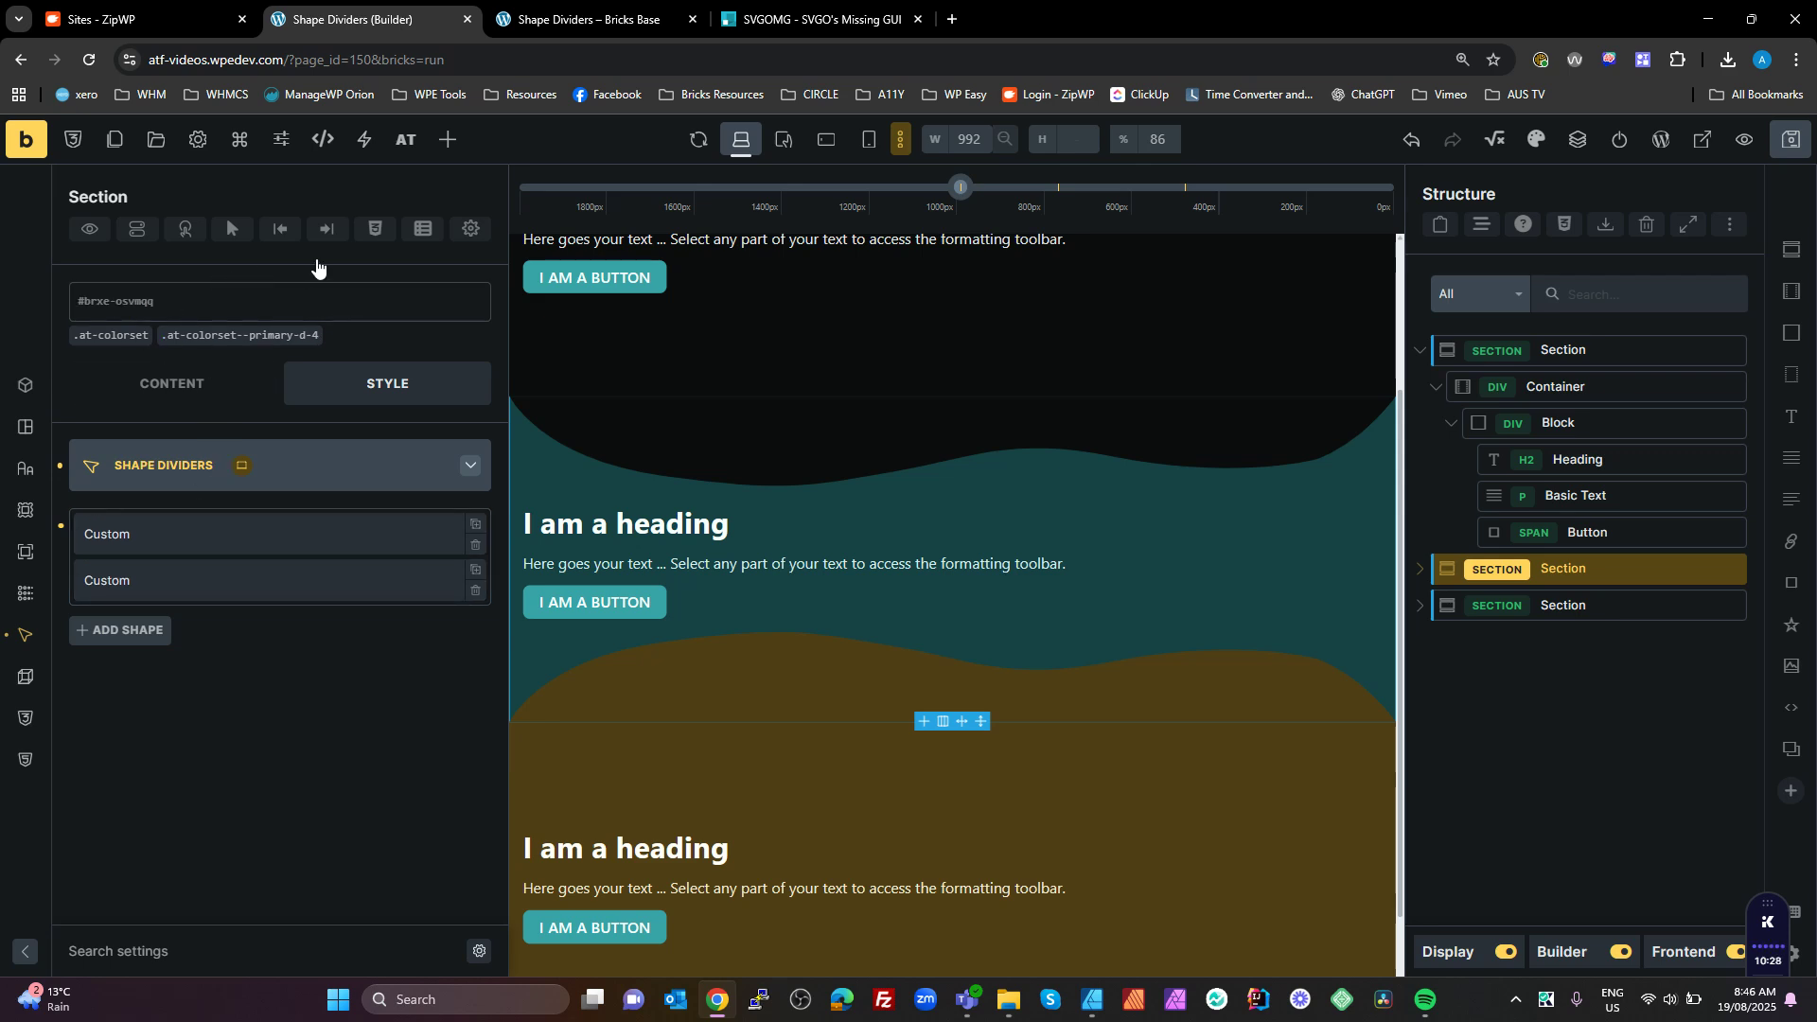
click(373, 235)
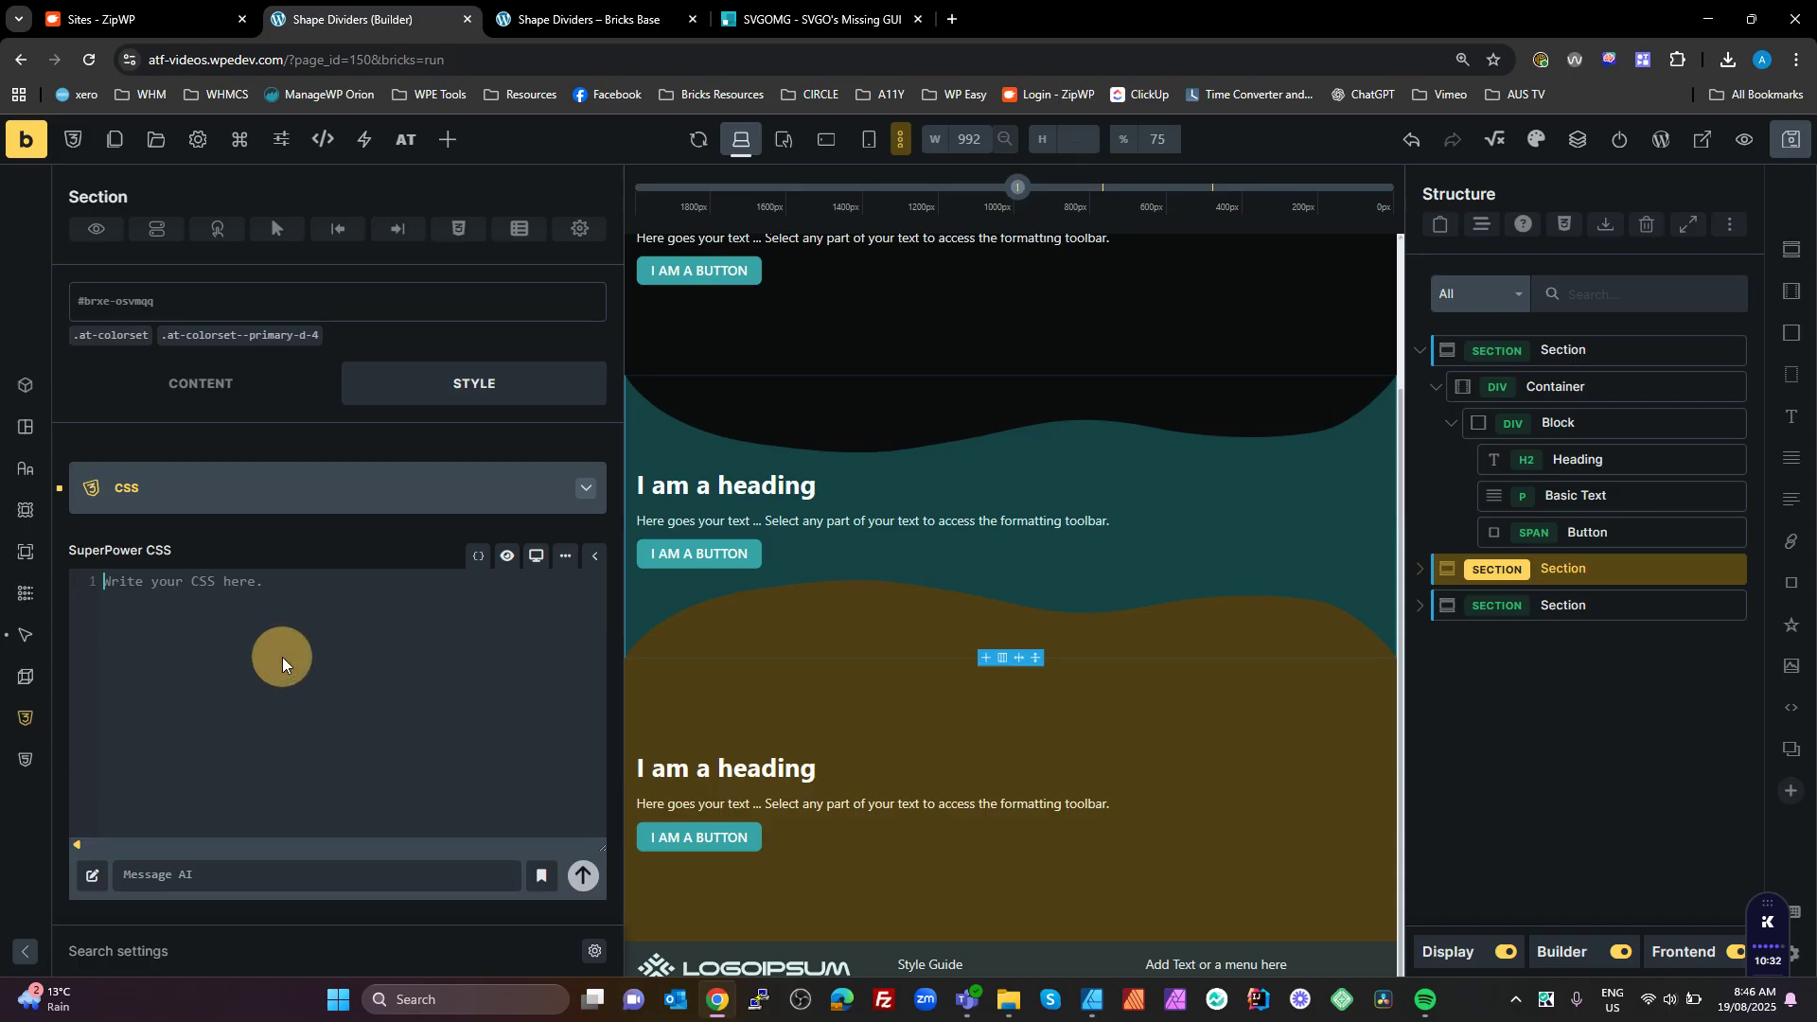
click(282, 657)
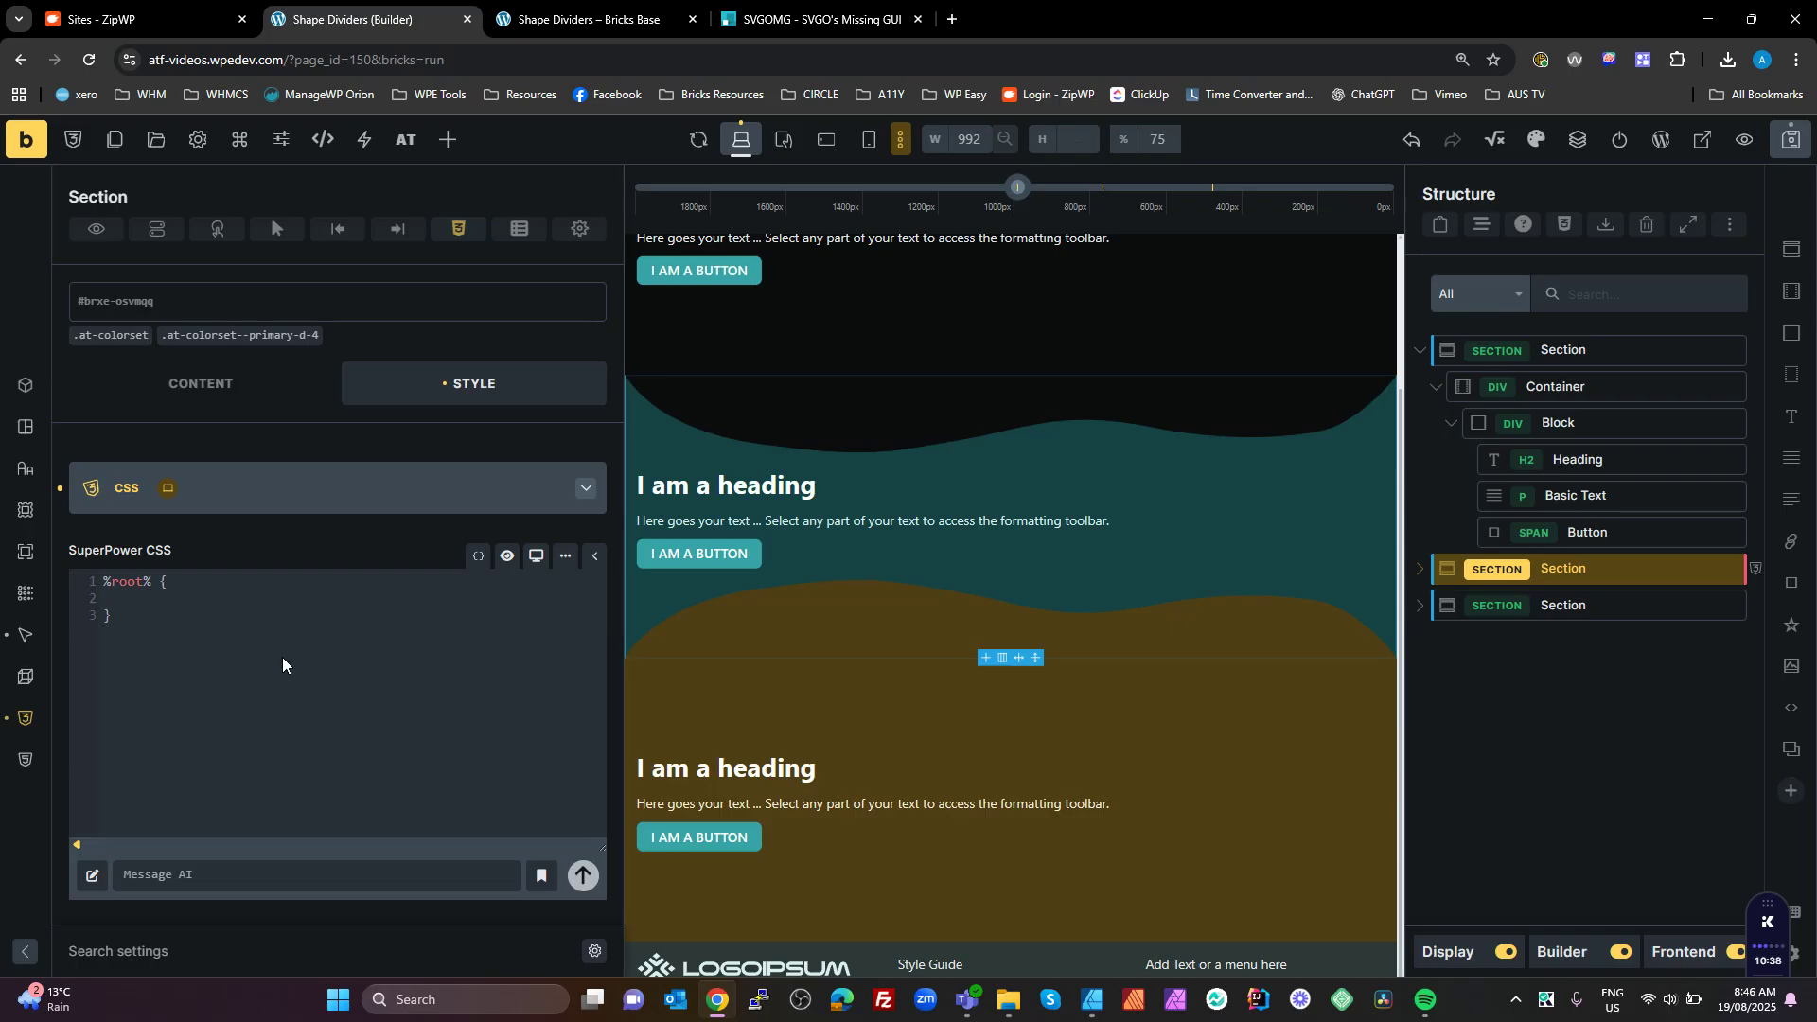
text(--_spape-height: 100;)
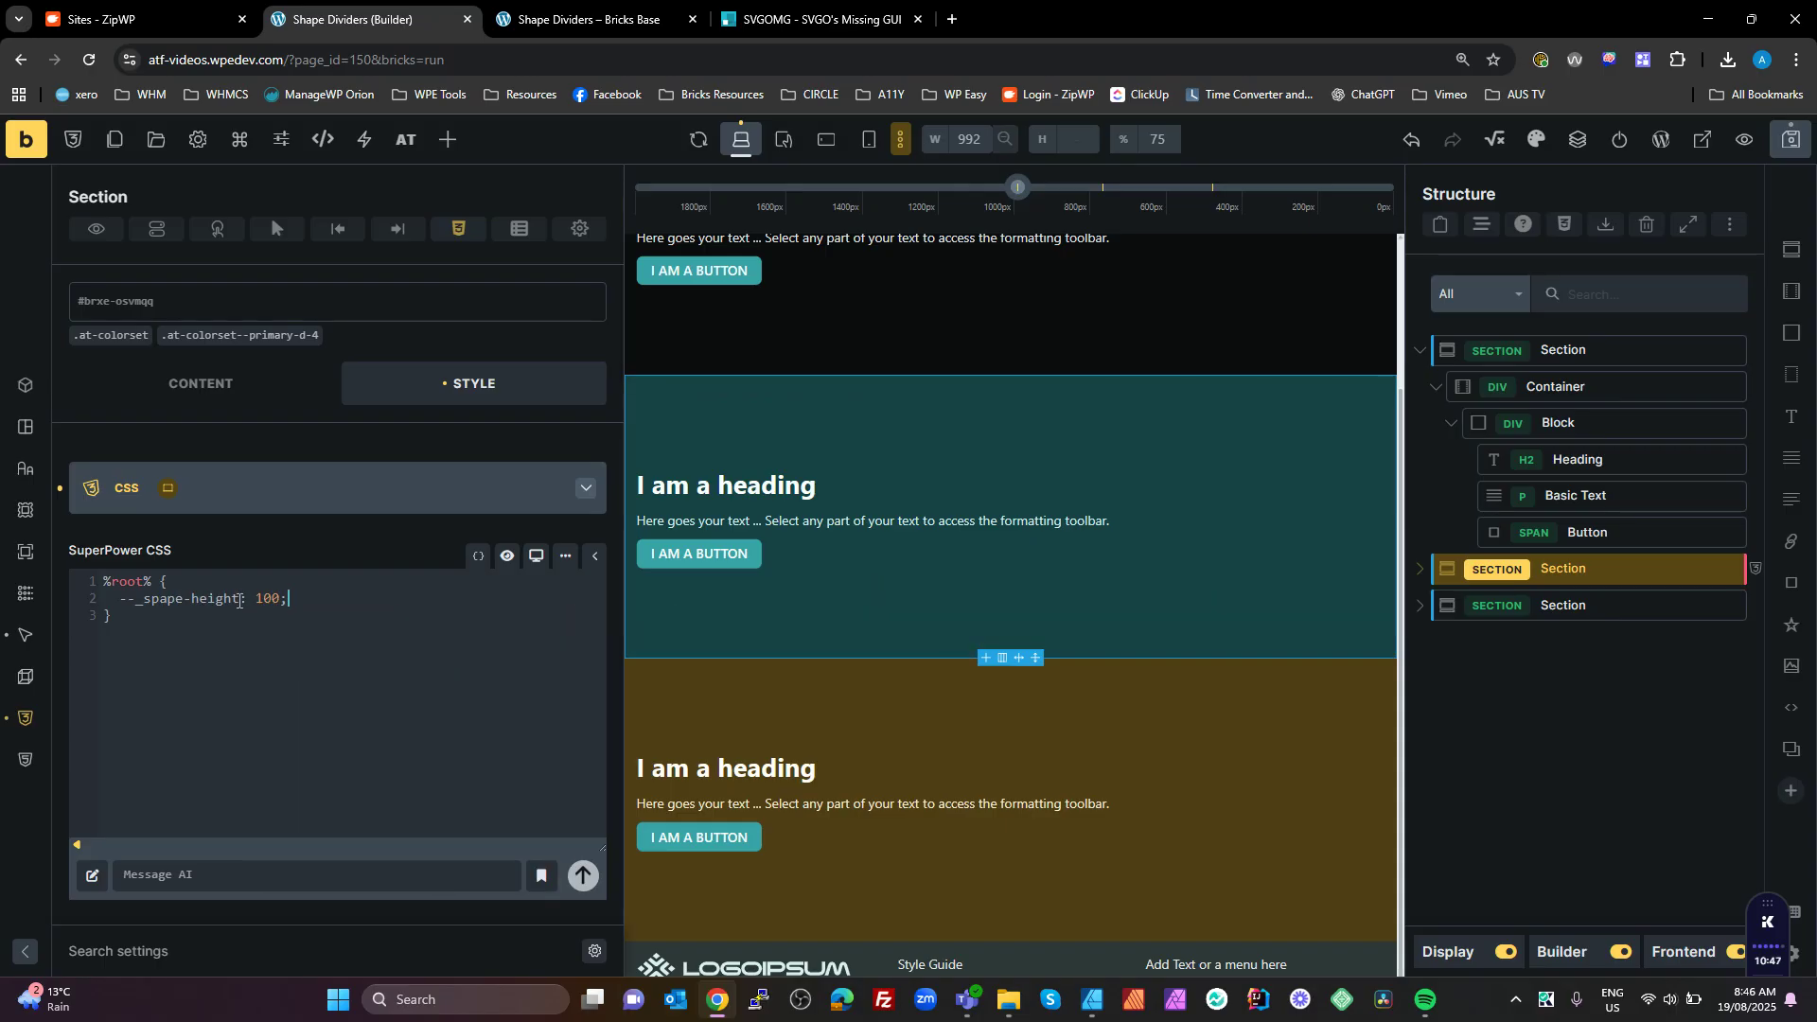
- Copy the CSS variable's name and set the top shape divider's height to var(--_spape-height)
drag(239, 598, 118, 598)
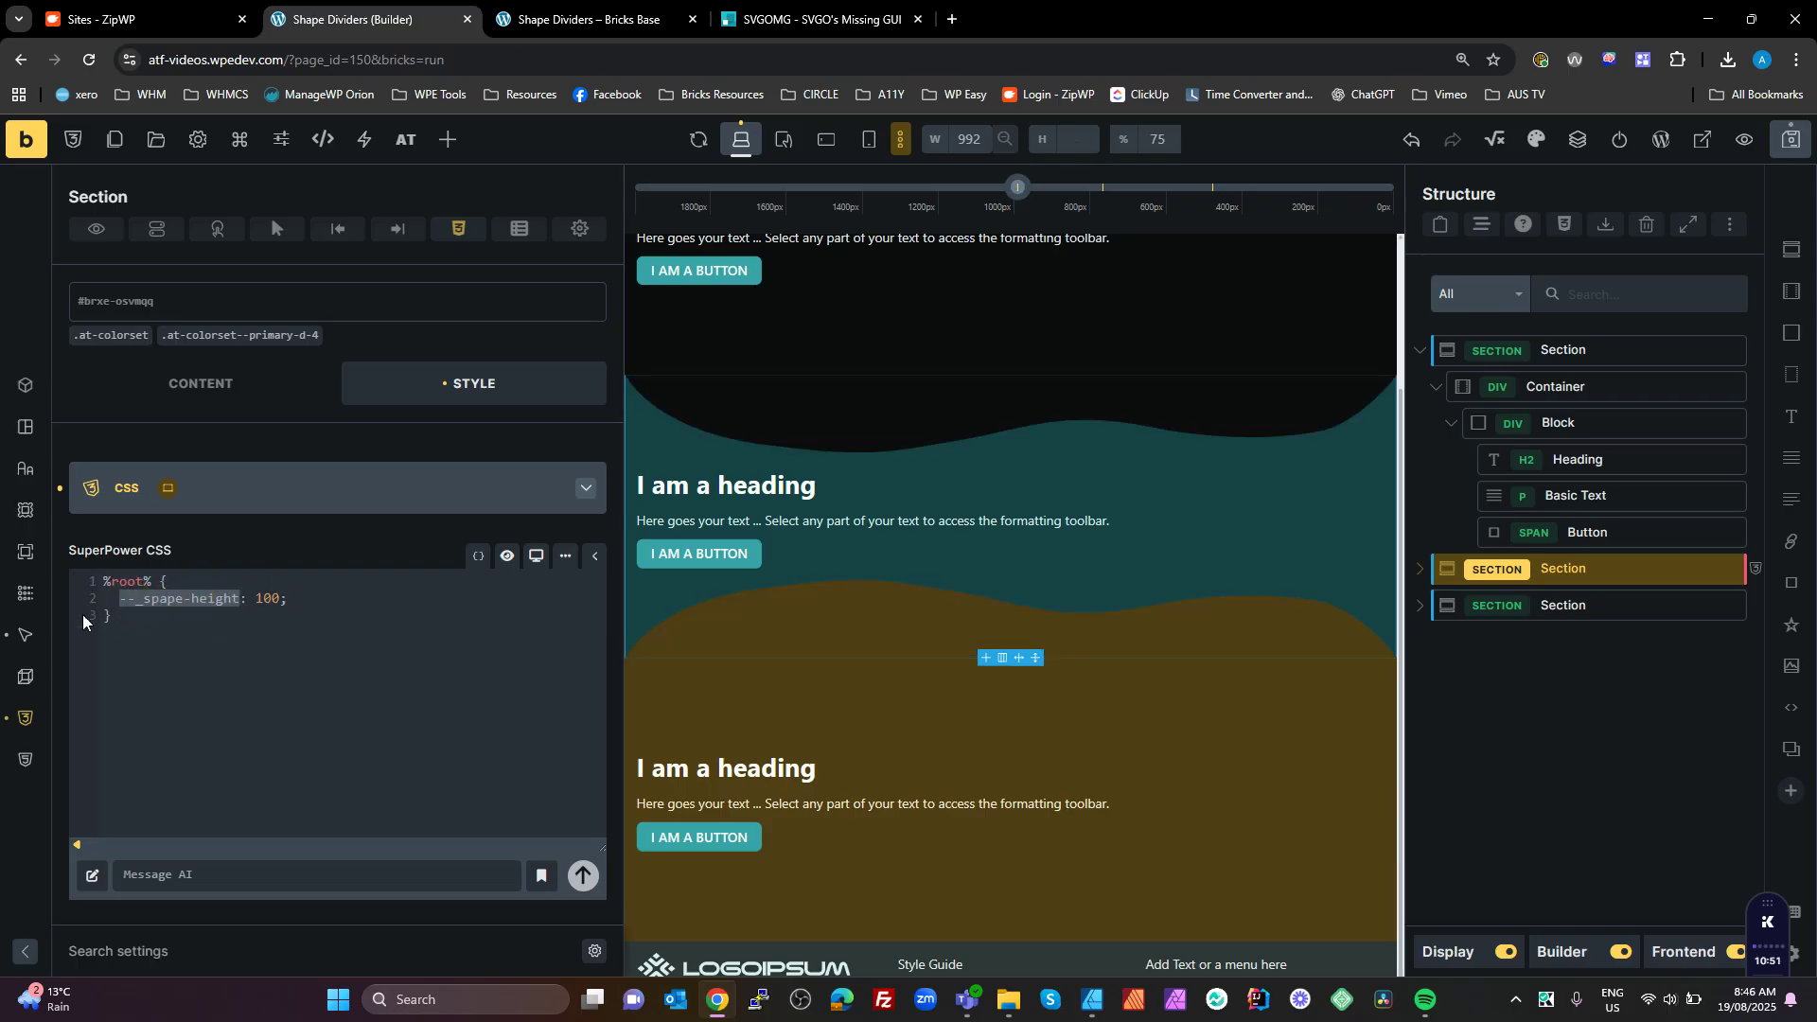
click(26, 633)
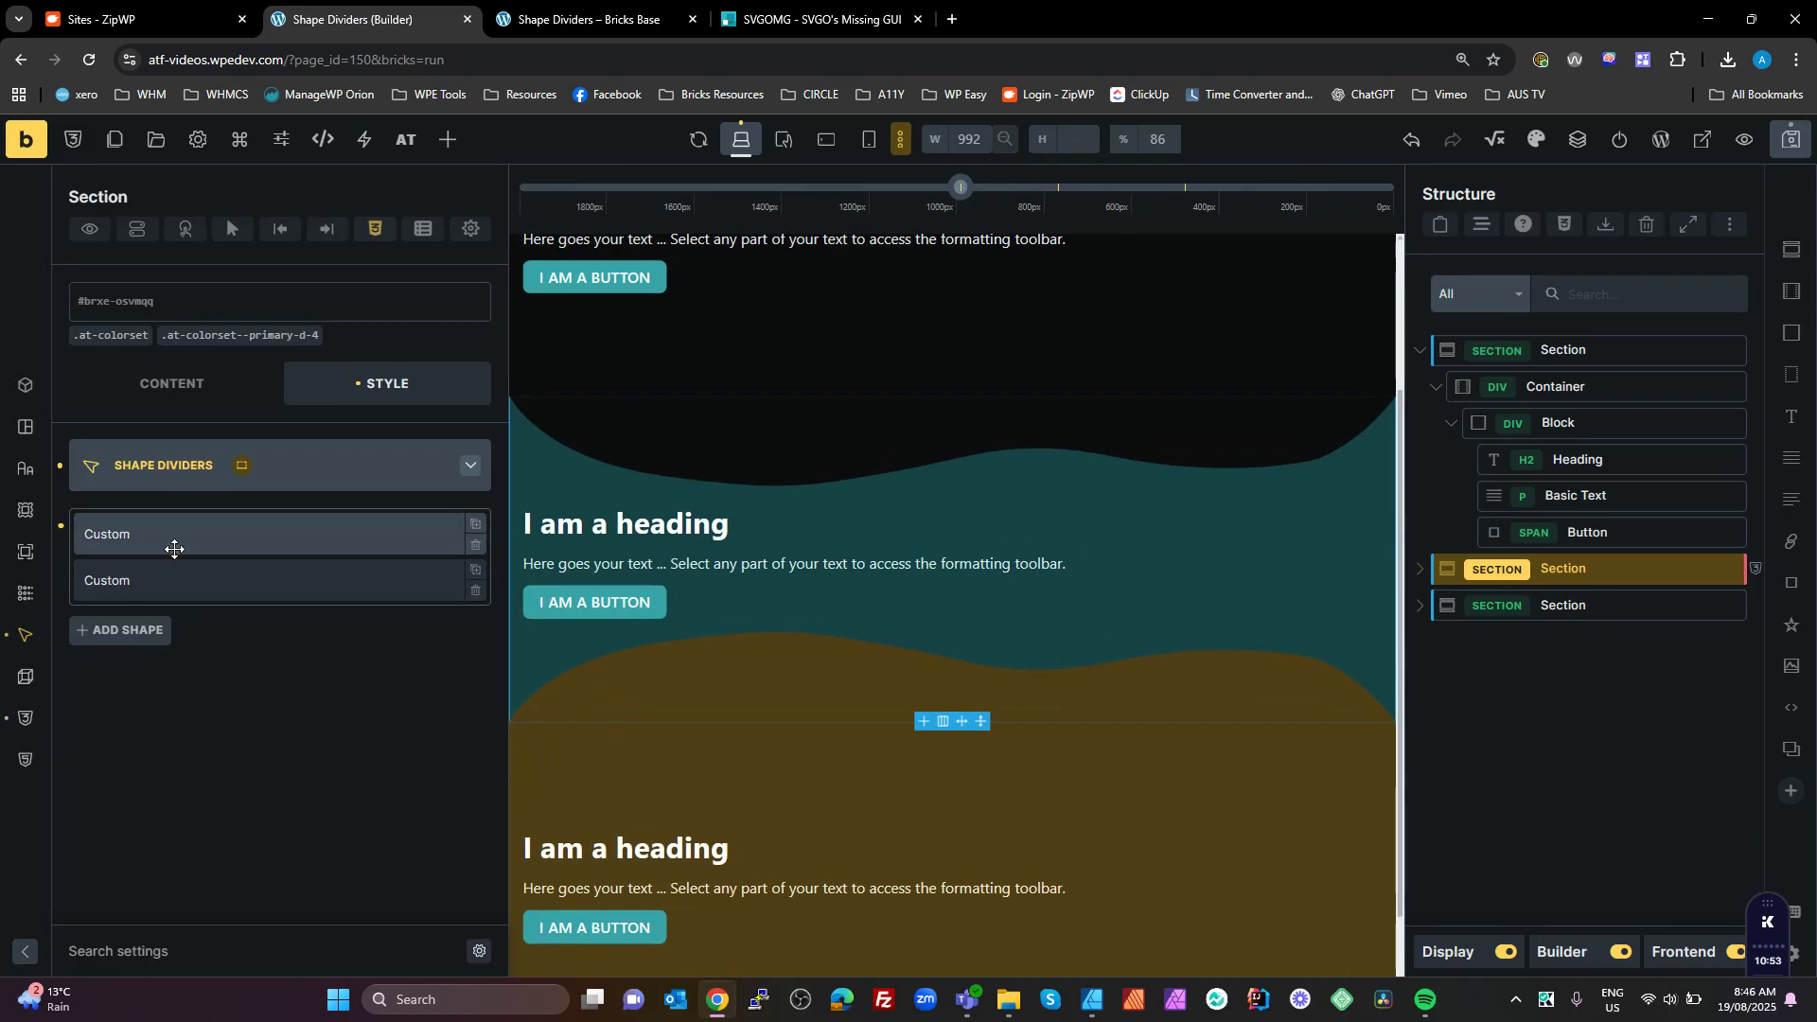
click(174, 549)
scroll(426, 847, down, 3)
key(ctrl+a)
text(var)
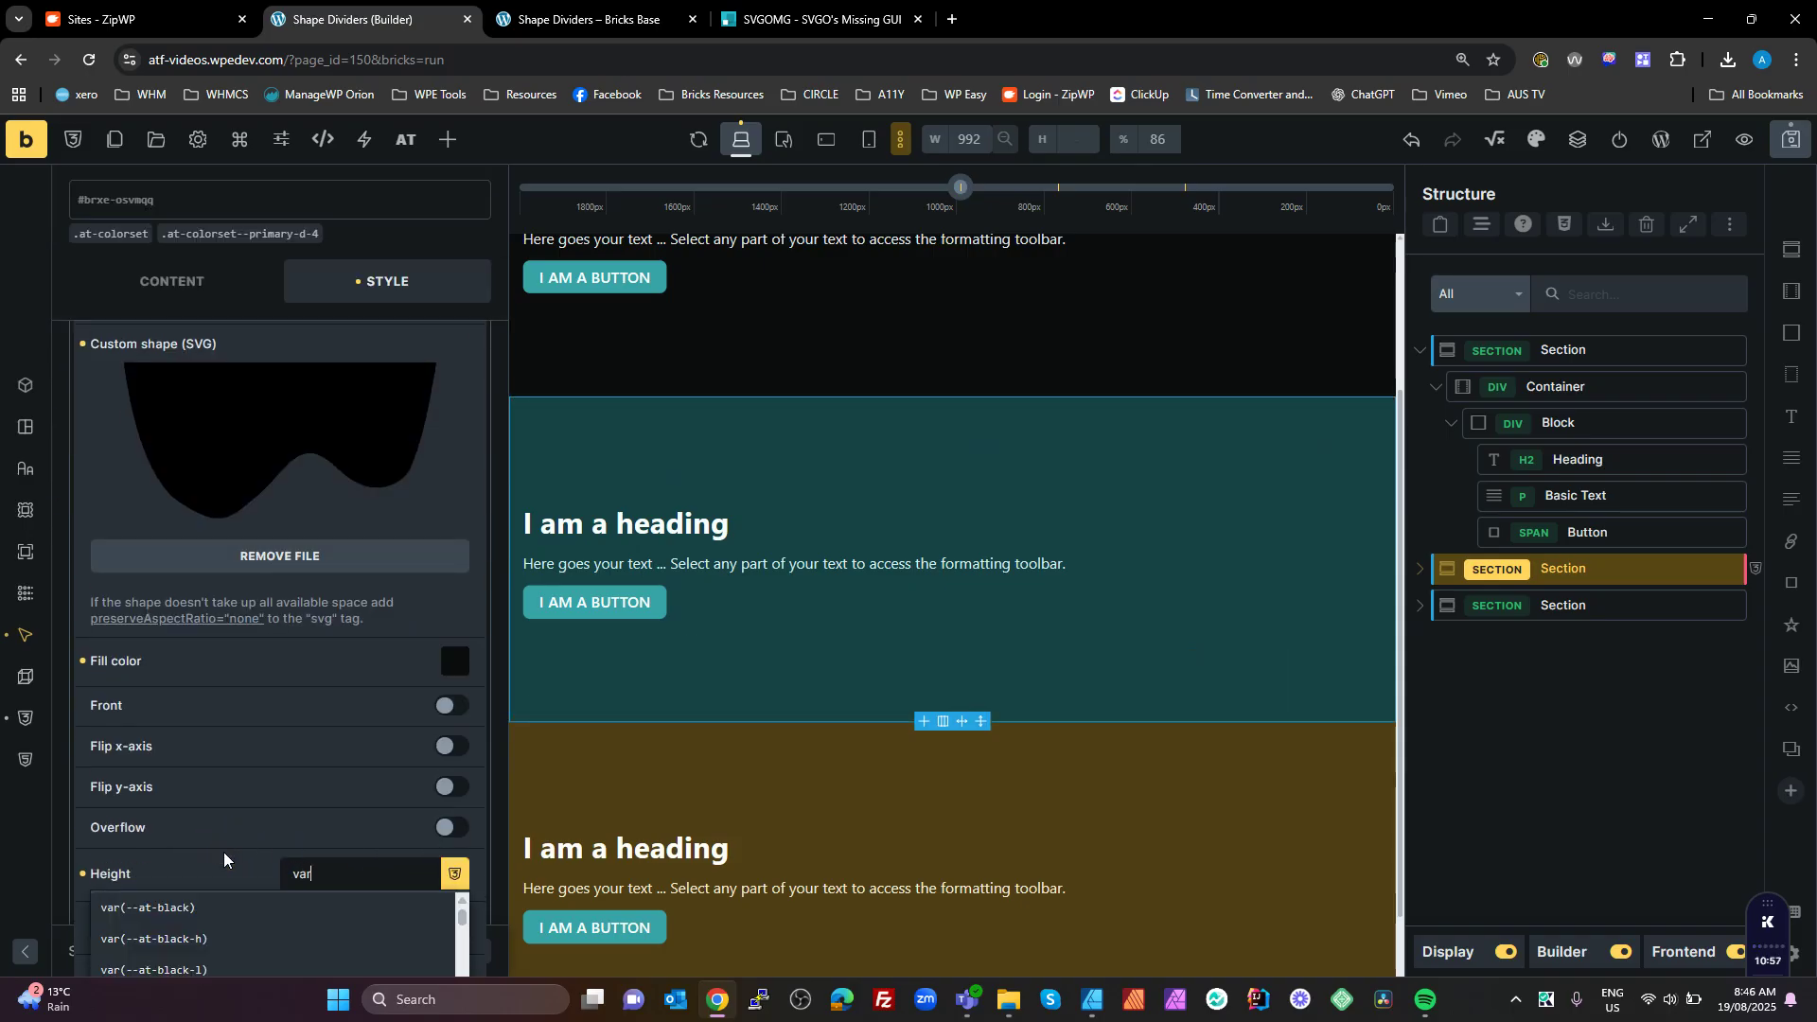
text((--_spape-height))
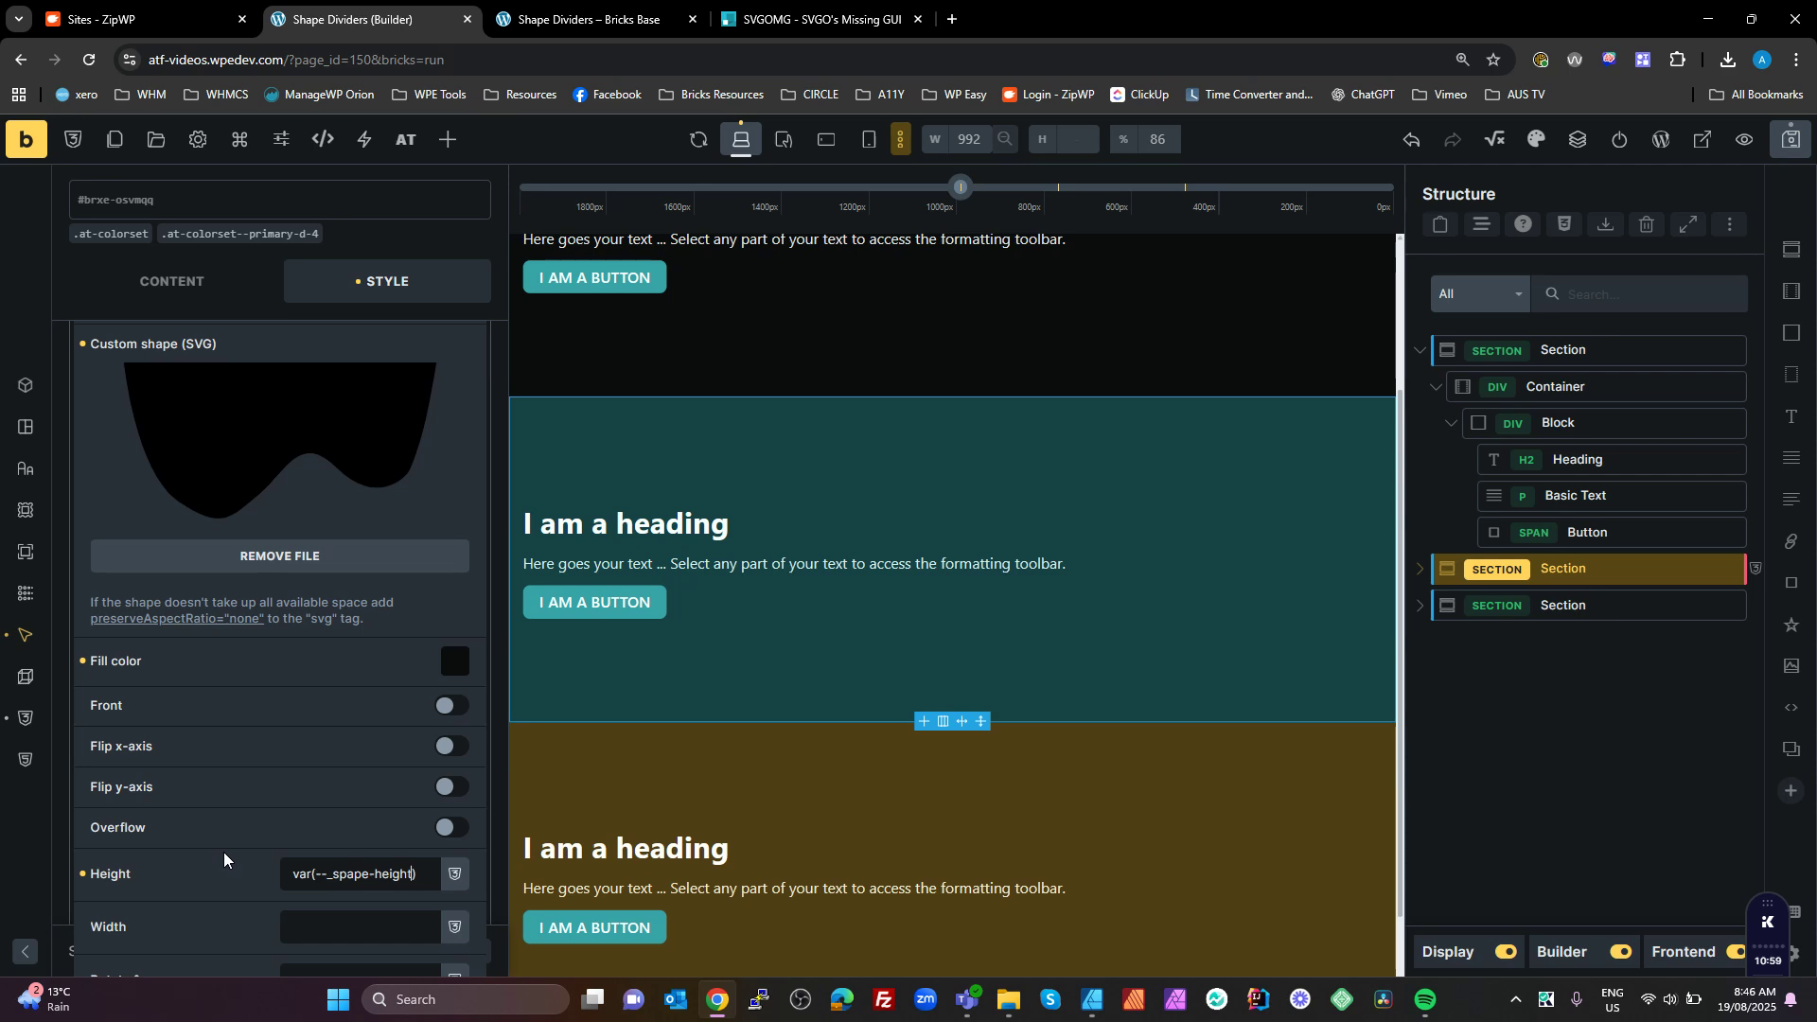
- Copy the top divider's height value and apply var(--_spape-height) as the height of the flipped bottom divider
key(ctrl+a)
key(ctrl+c)
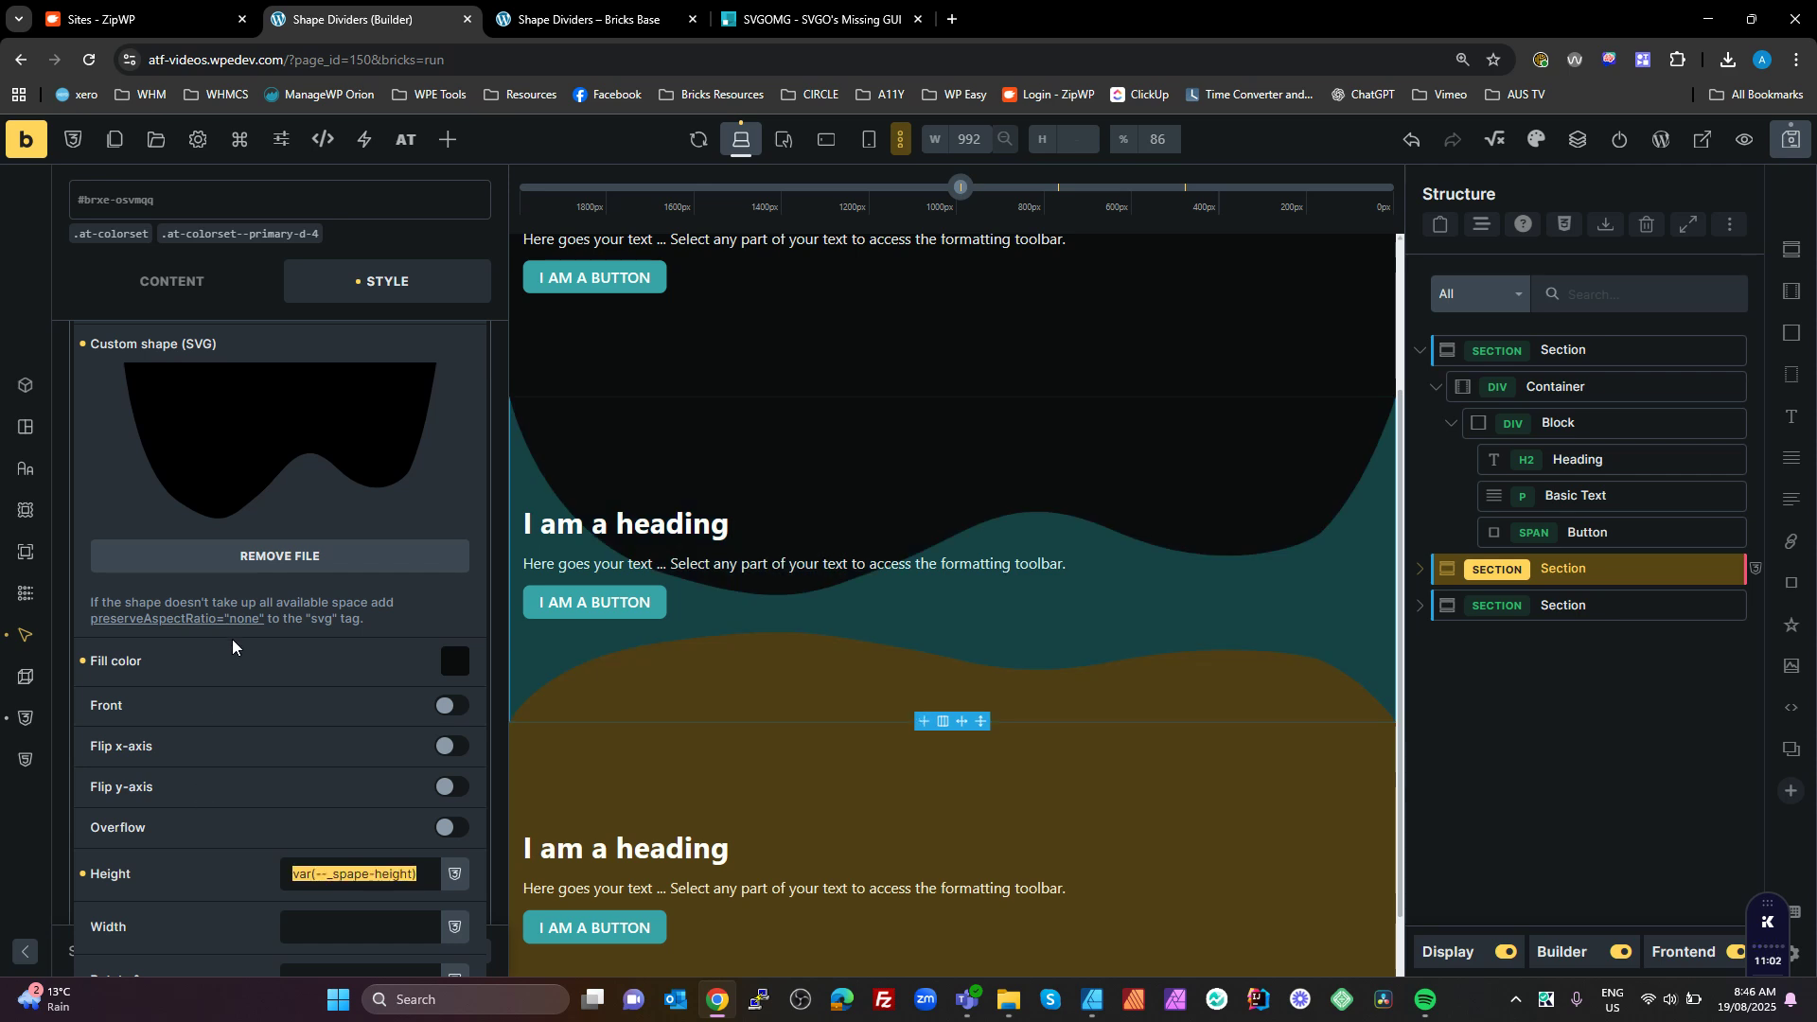
scroll(232, 643, up, 3)
click(243, 594)
click(272, 577)
scroll(291, 799, down, 2)
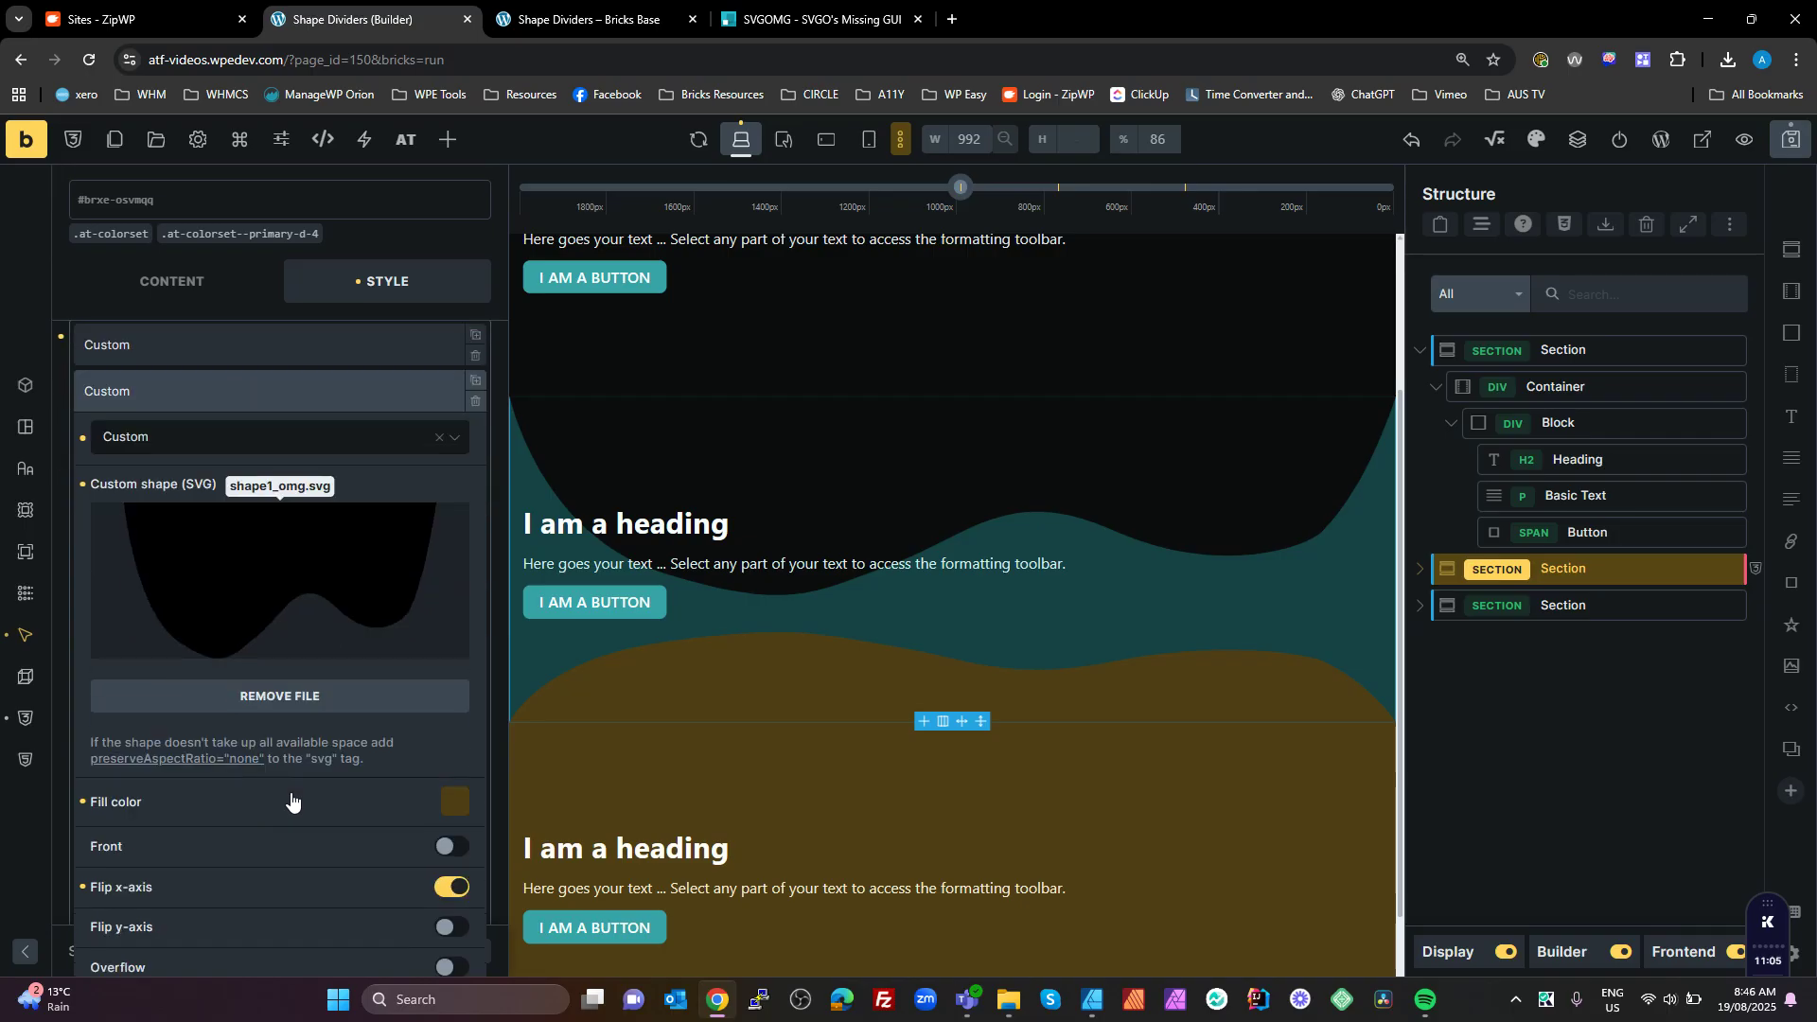
scroll(293, 801, down, 2)
double_click(336, 832)
key(ctrl+v)
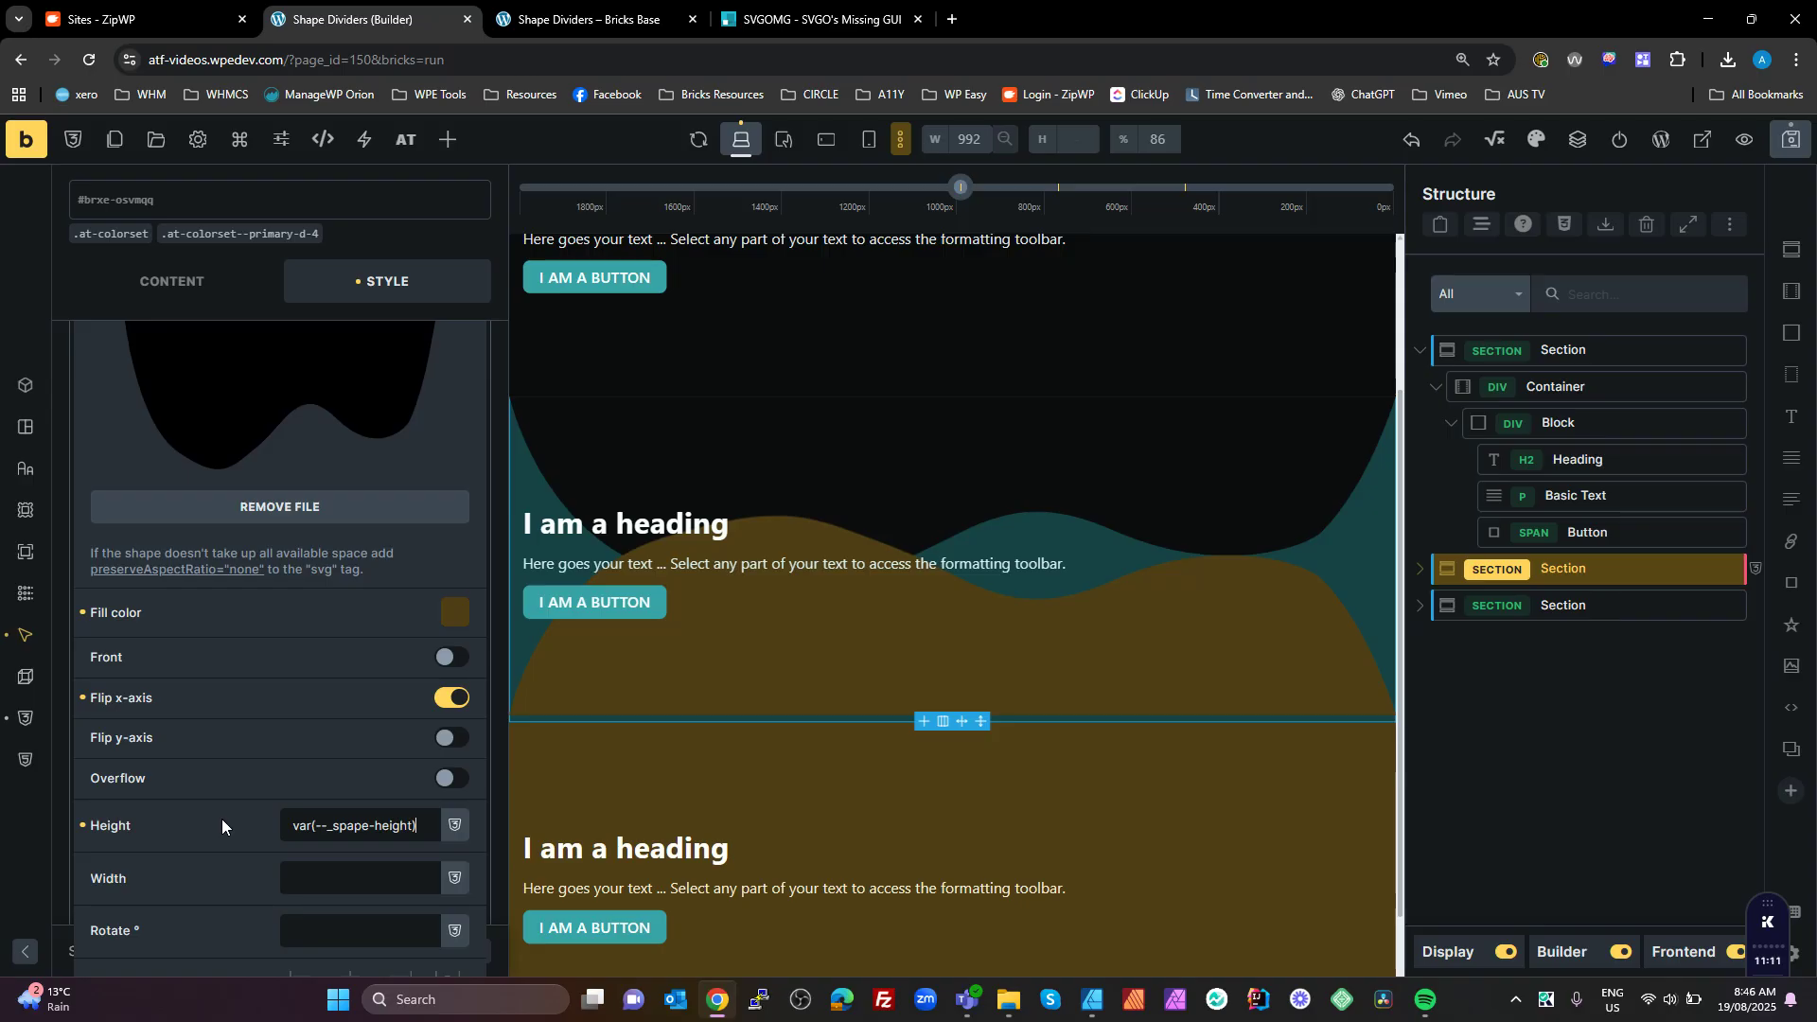
scroll(408, 620, up, 5)
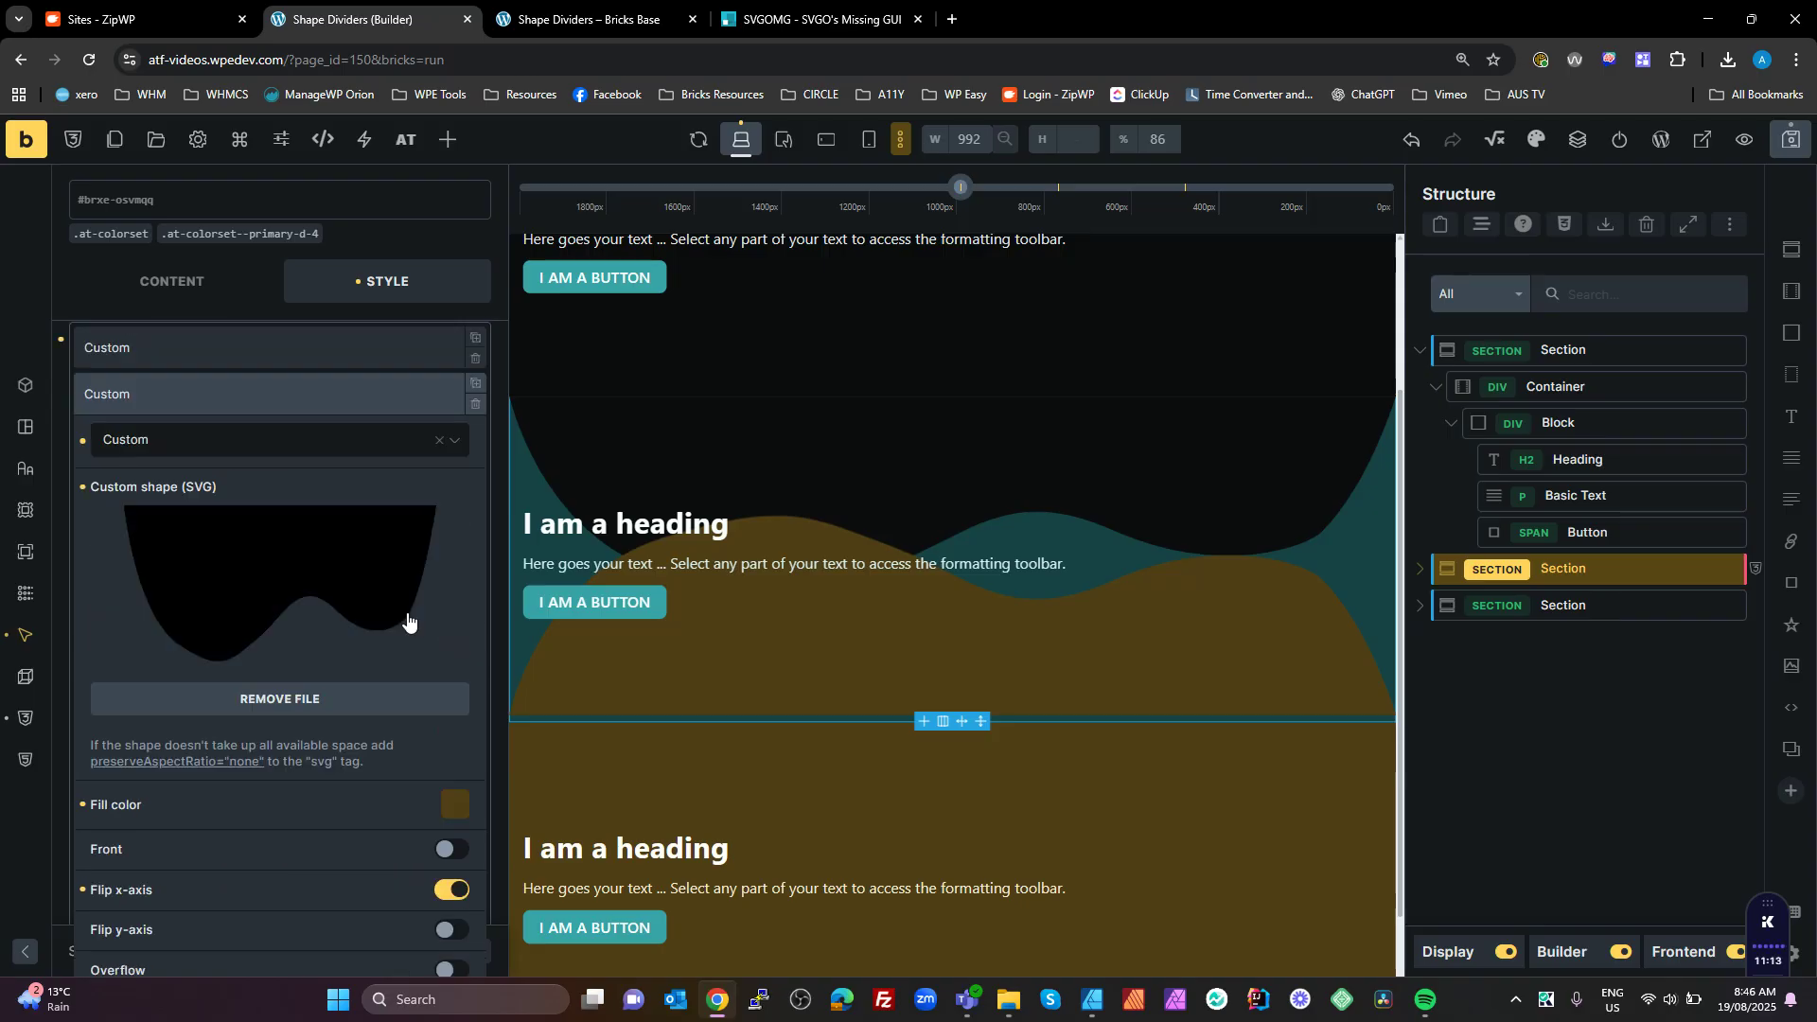
- Set the --_spape-height variable to 100px in the teal section's custom CSS
click(376, 230)
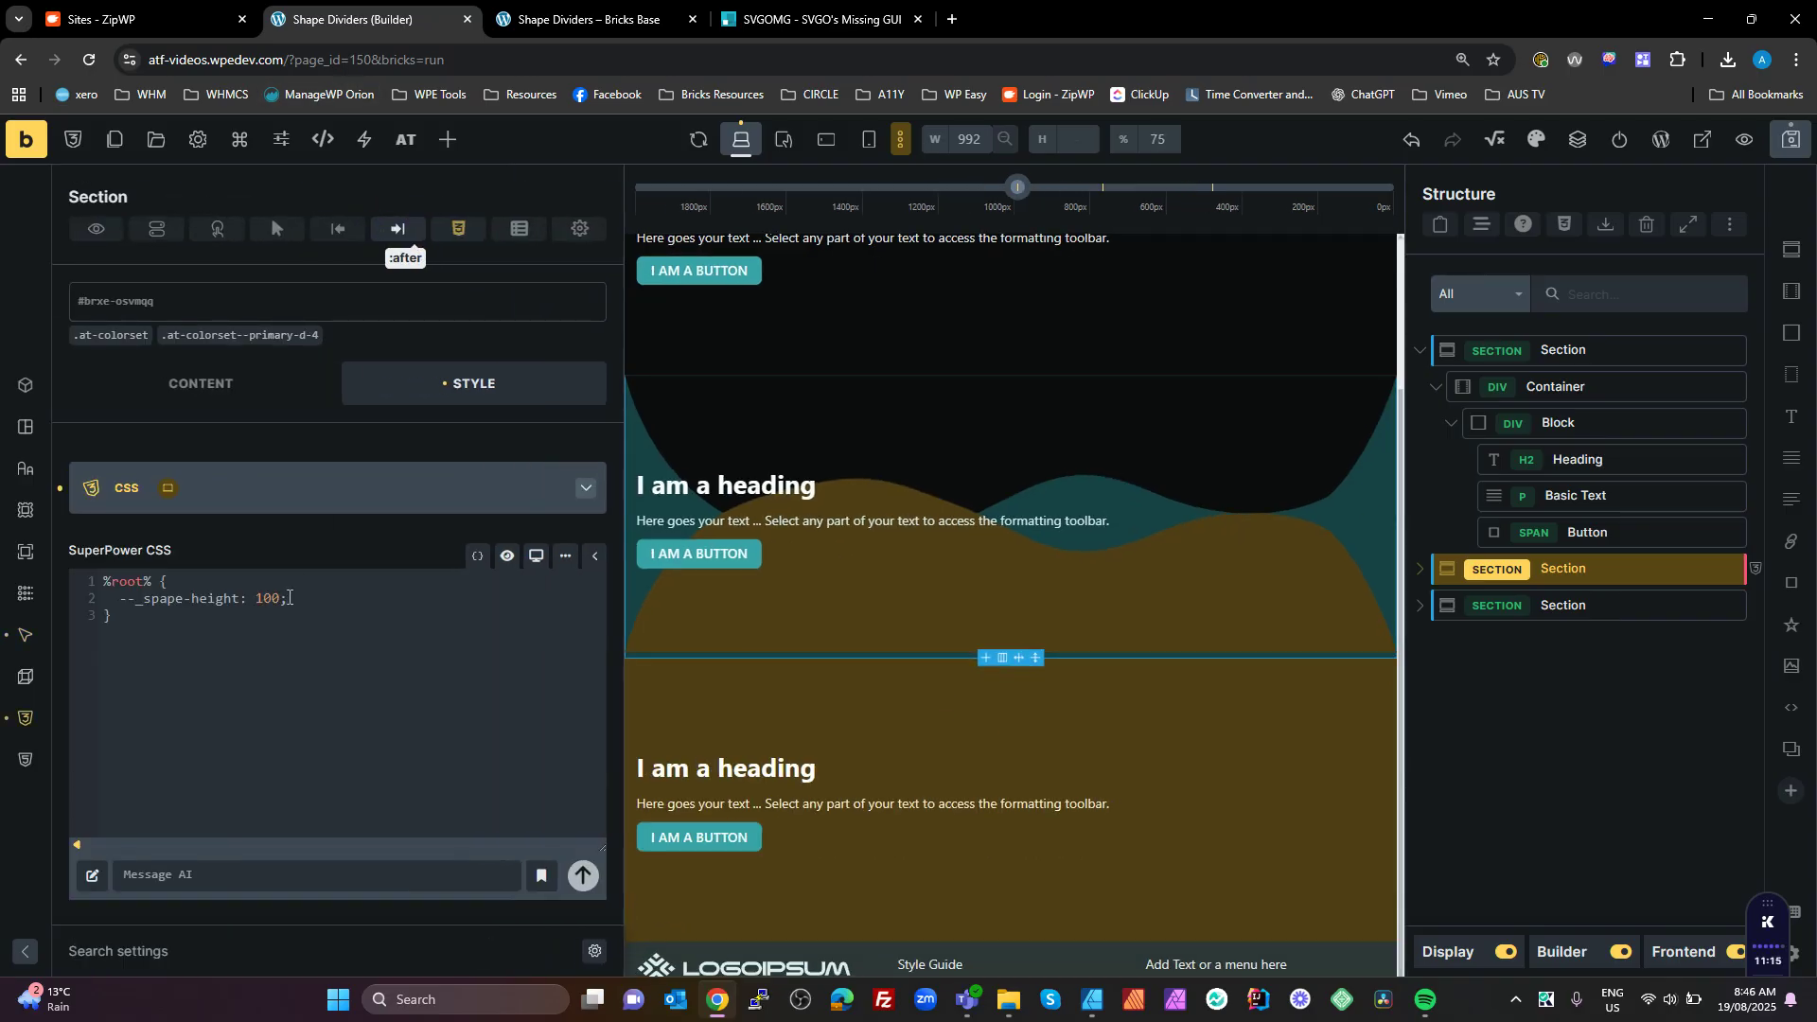
click(305, 599)
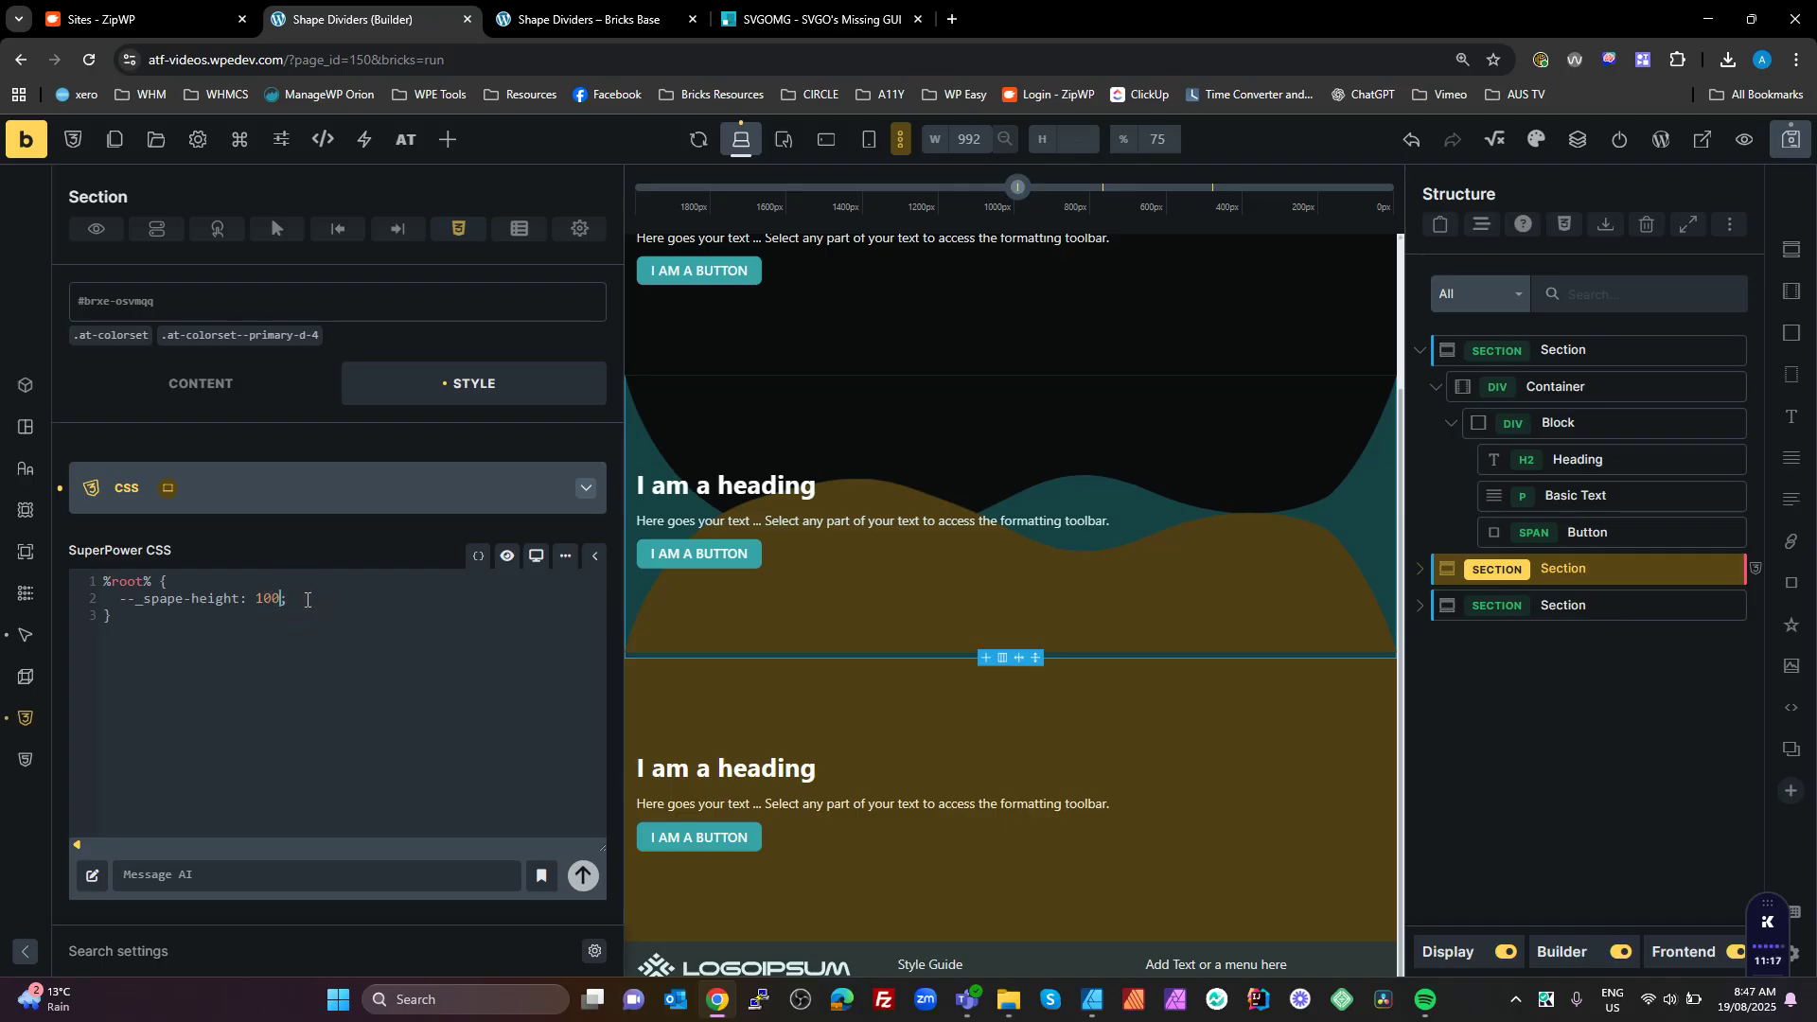
text(x)
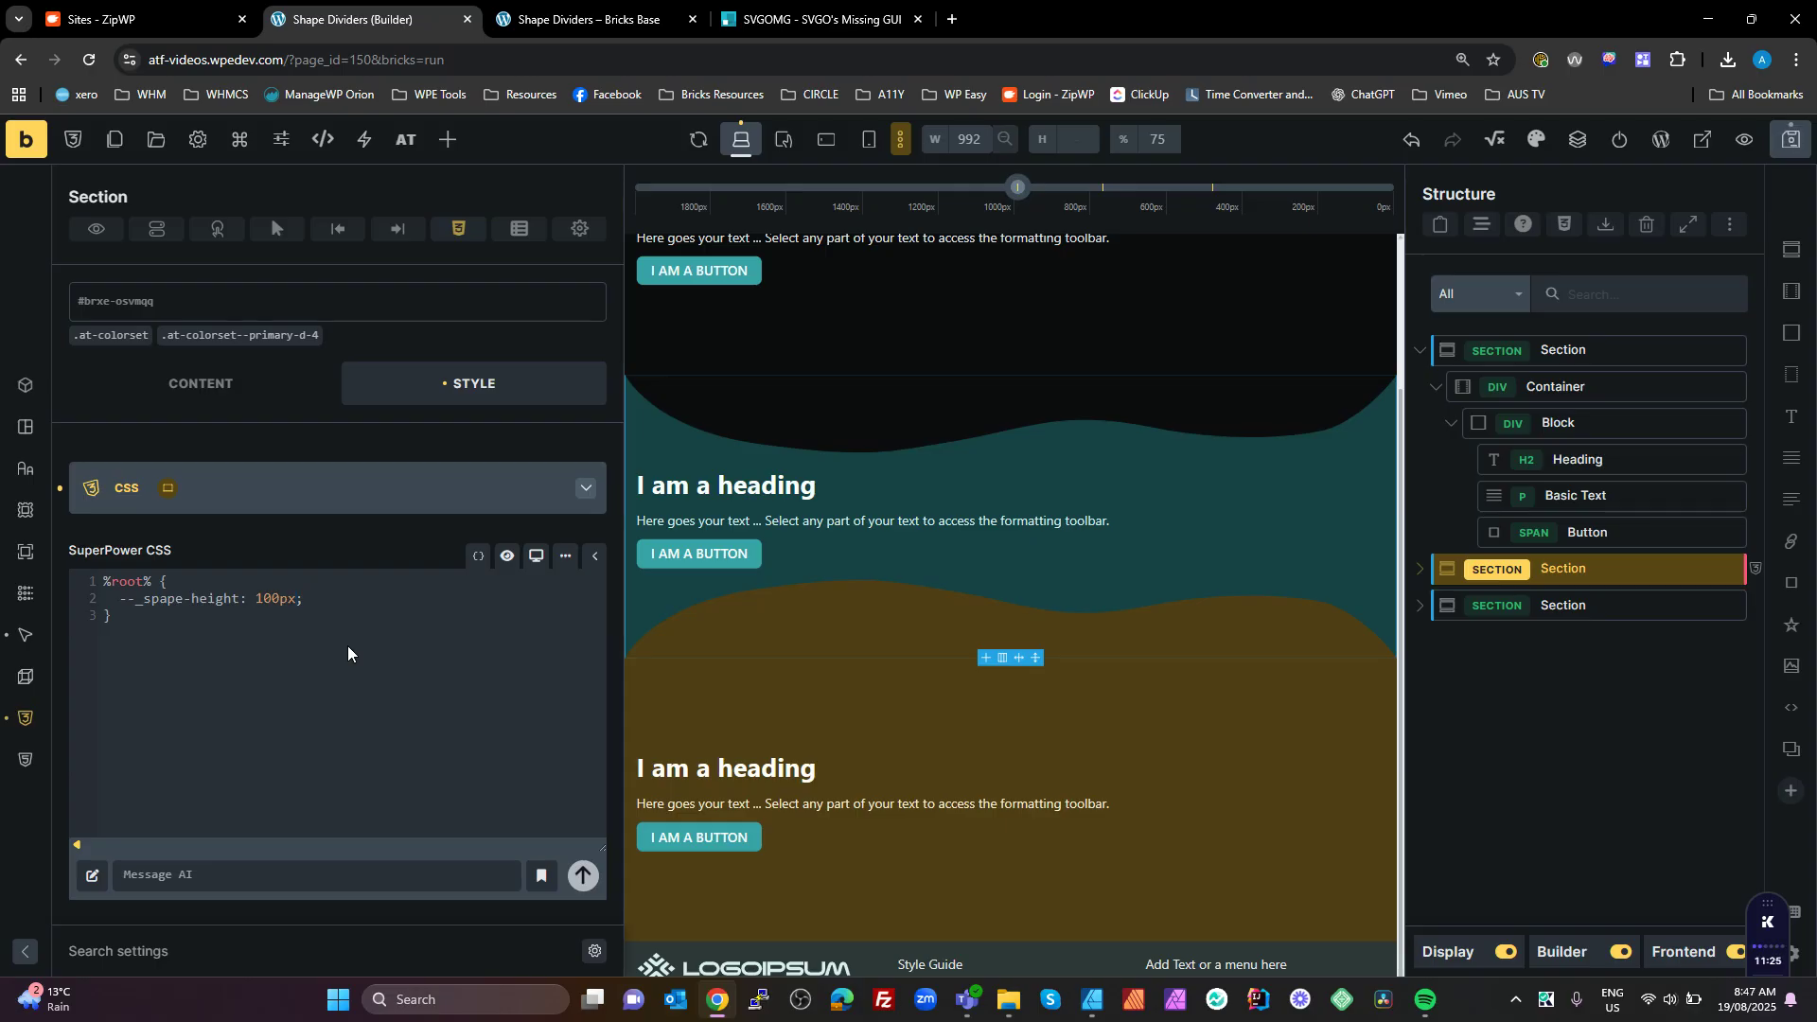
click(392, 619)
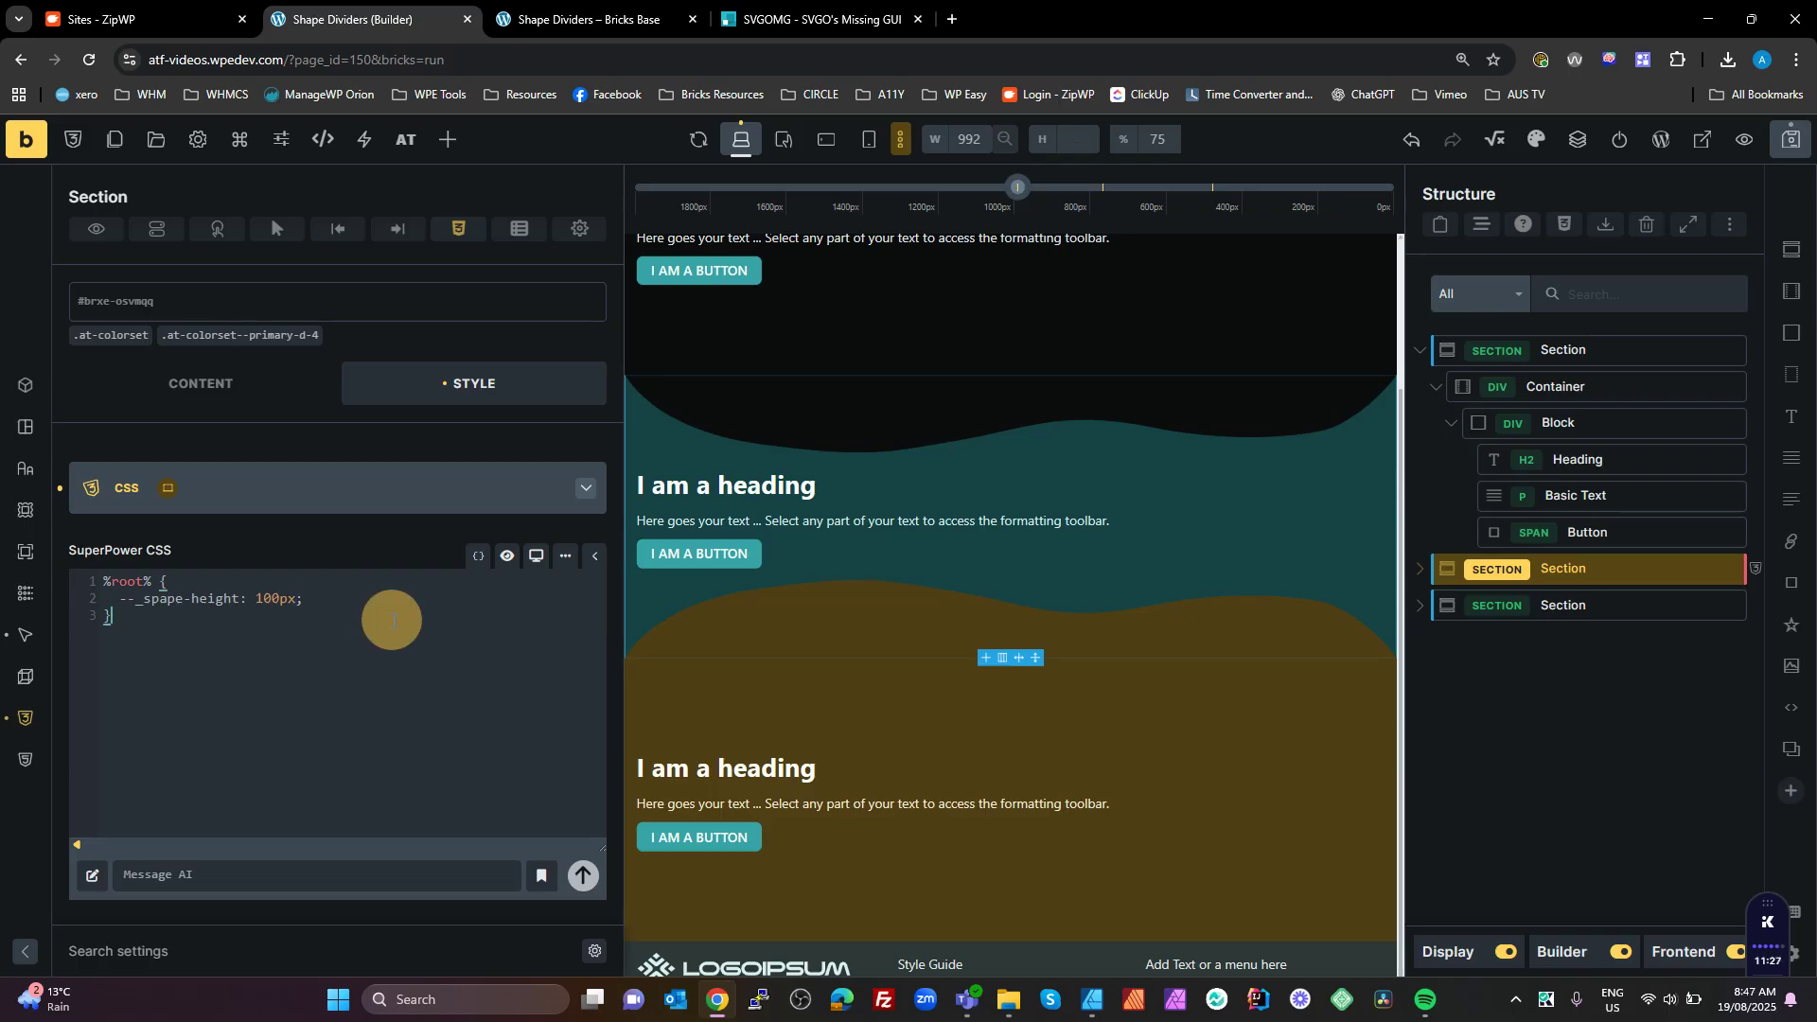
- Replace the value of --_spape-height with the spacing variable var(--at-space--2xl)
drag(299, 602, 255, 601)
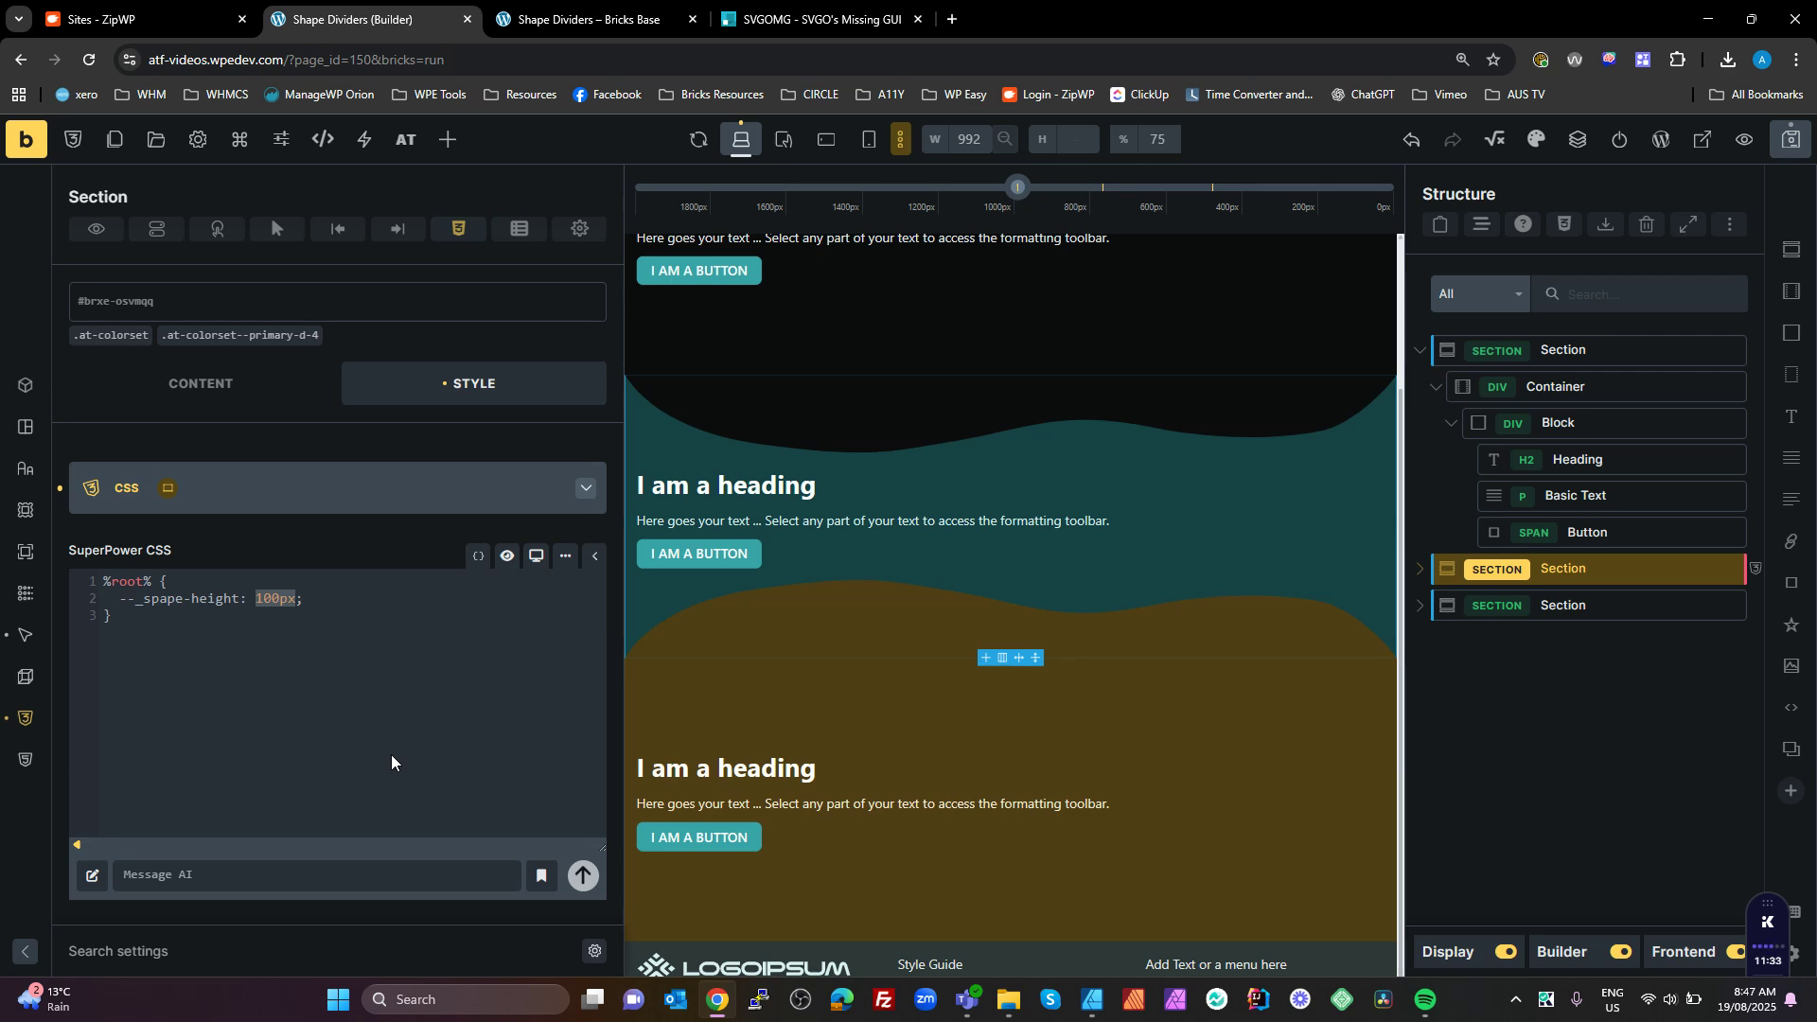
key(BackSpace)
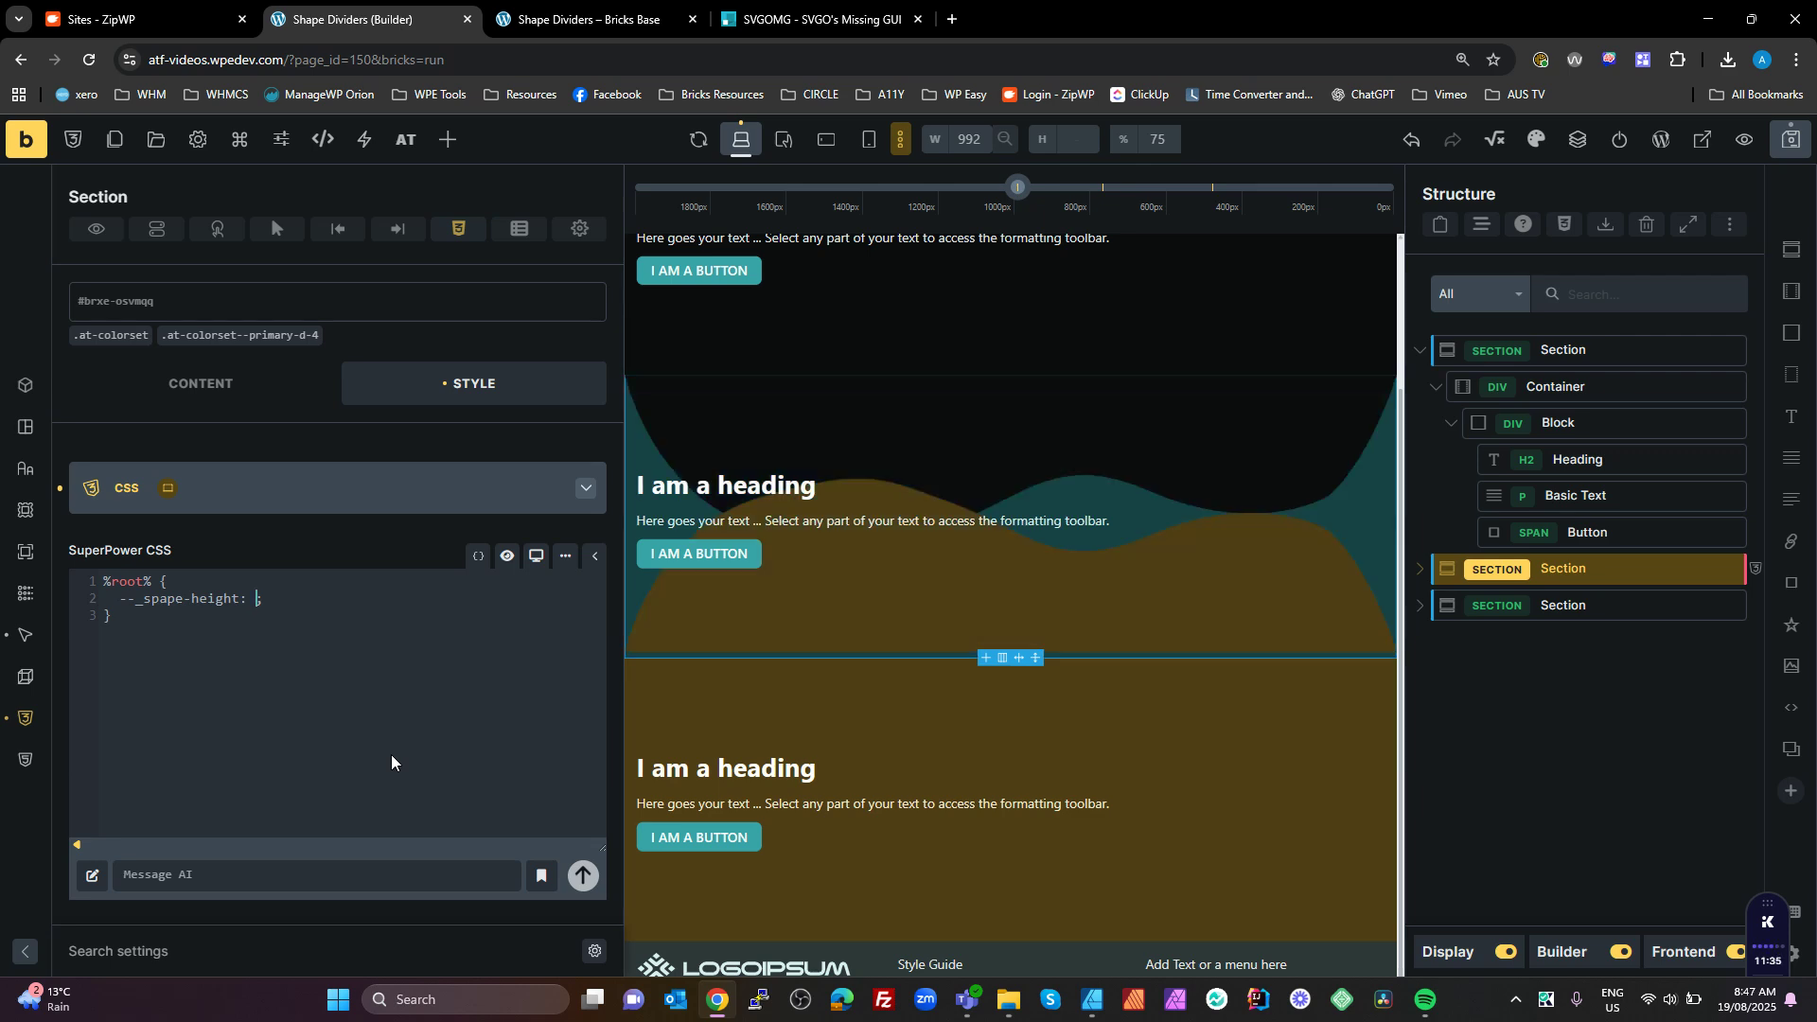
text(--2)
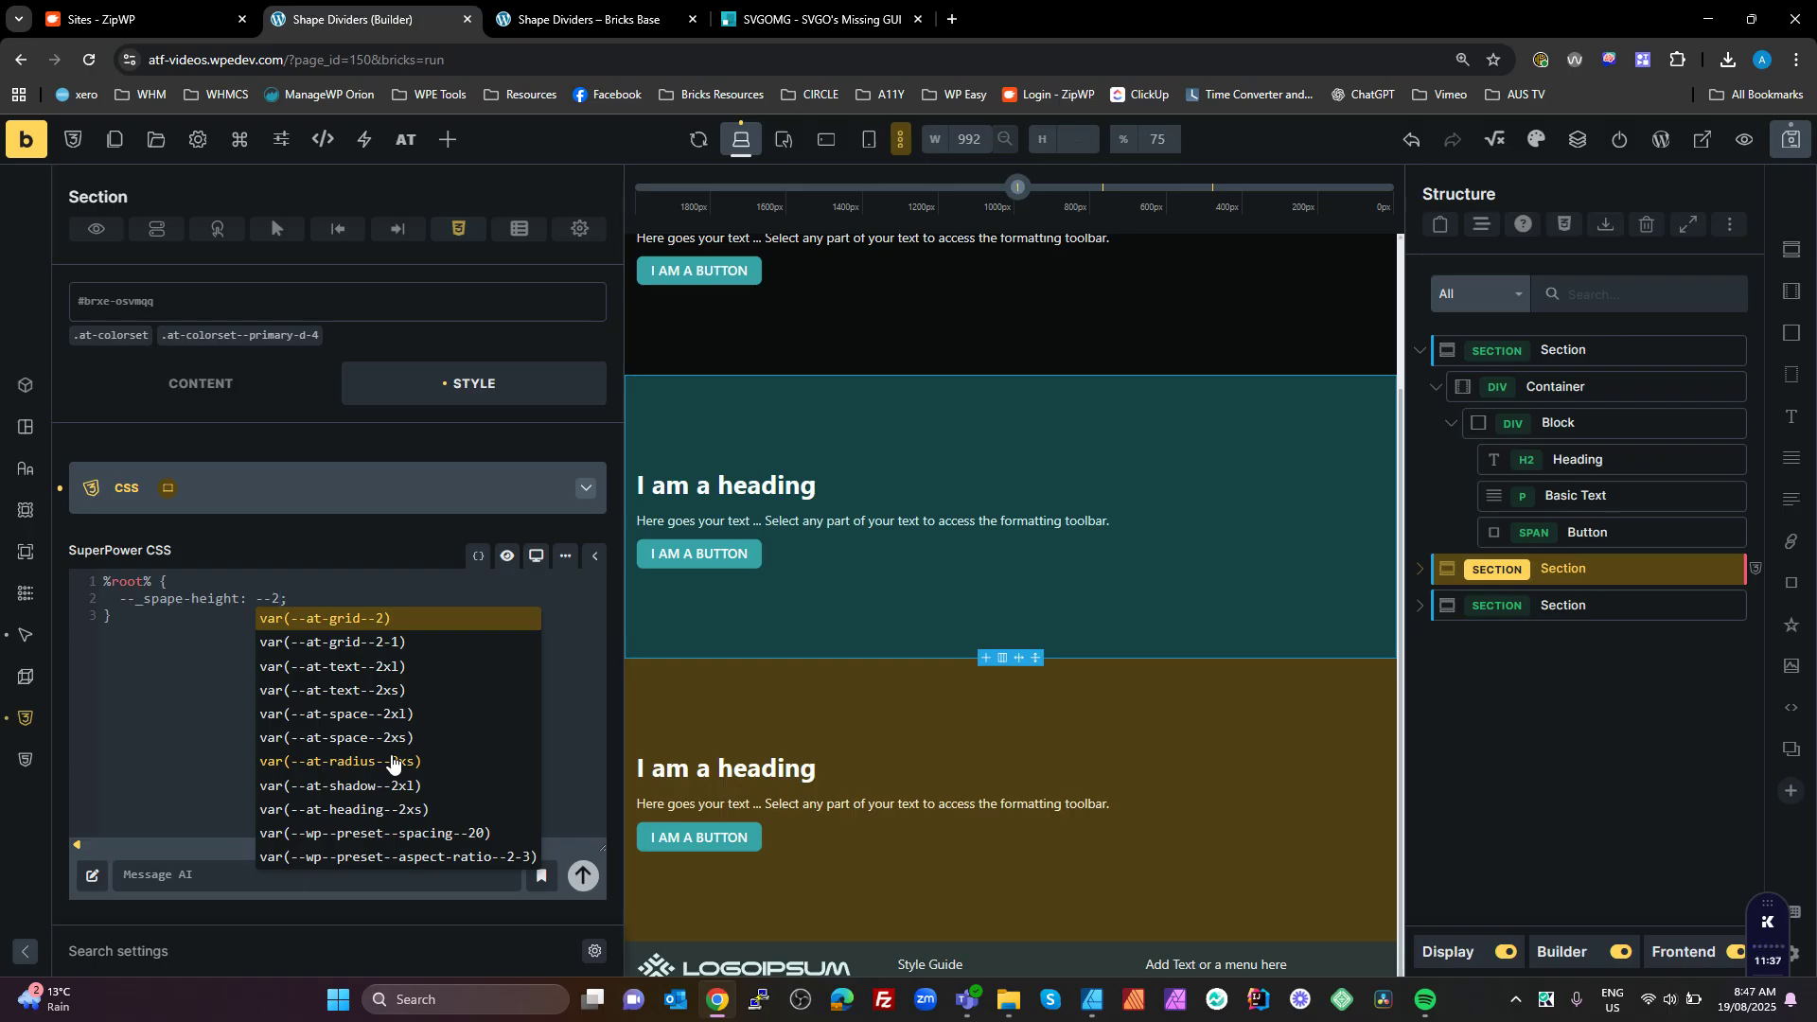
scroll(393, 762, down, 1)
click(371, 668)
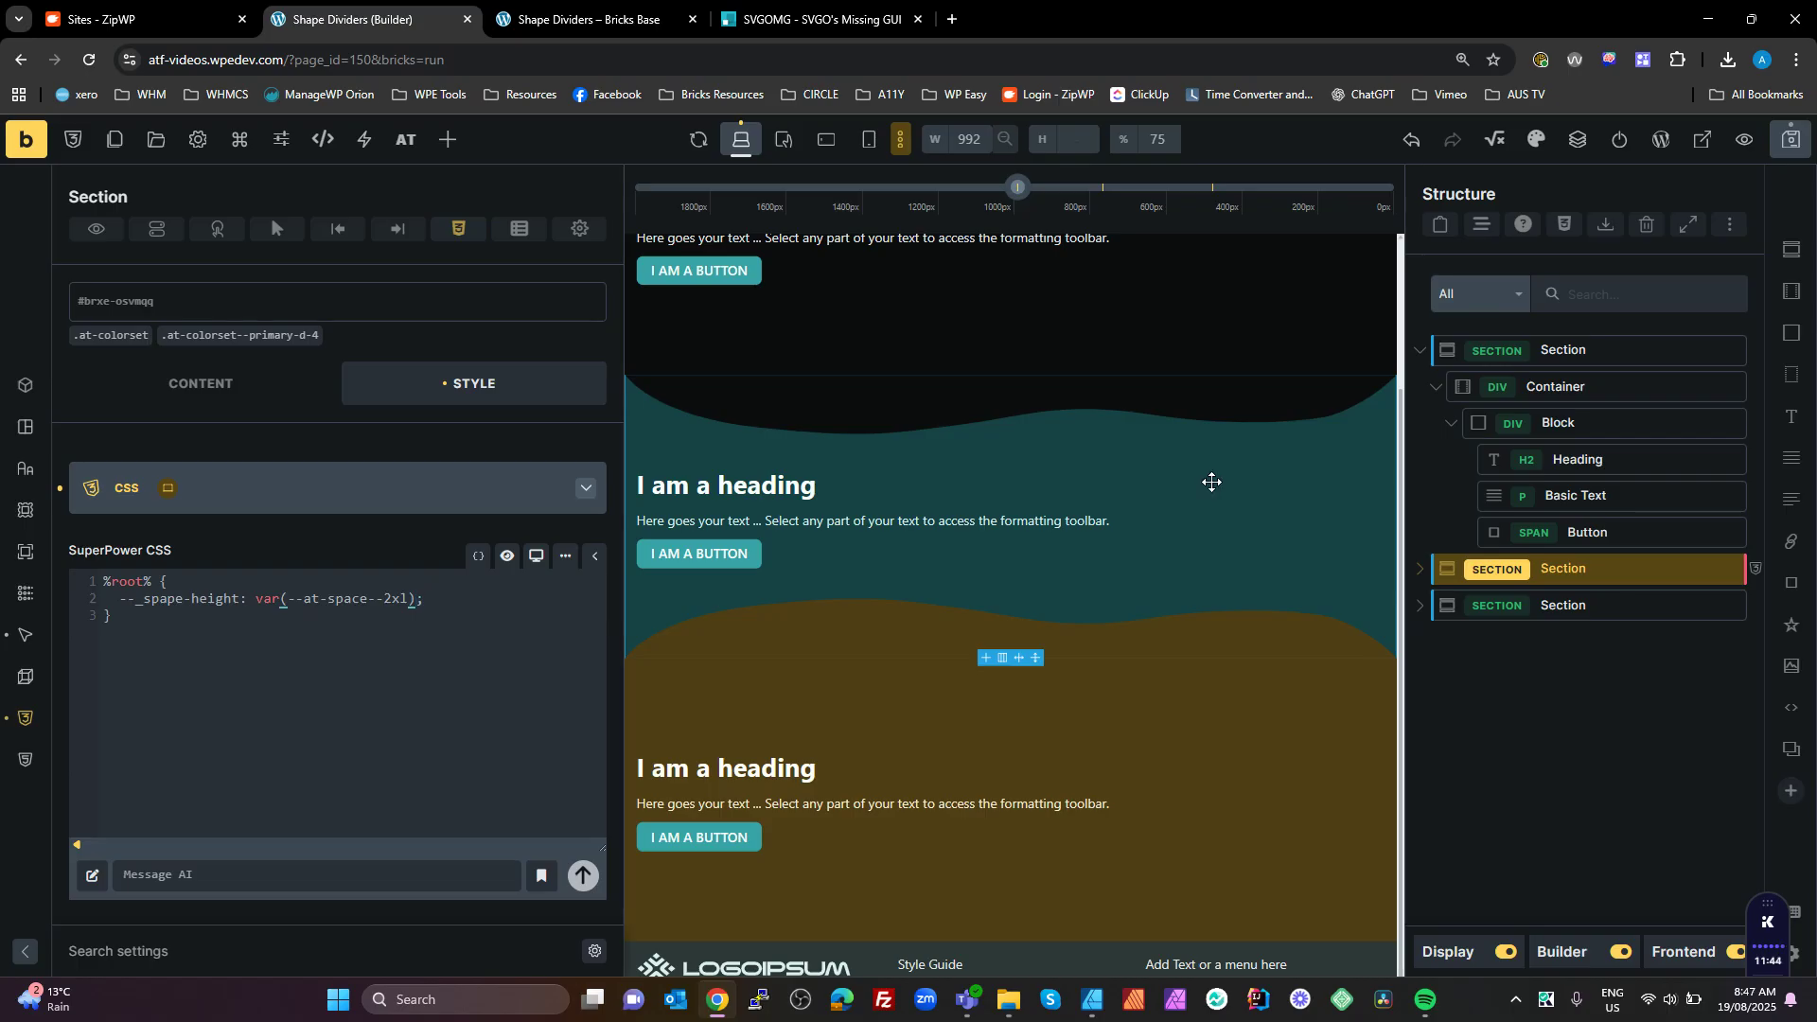
- Save the page and reload the front-end preview with the variable-driven divider height
click(1791, 139)
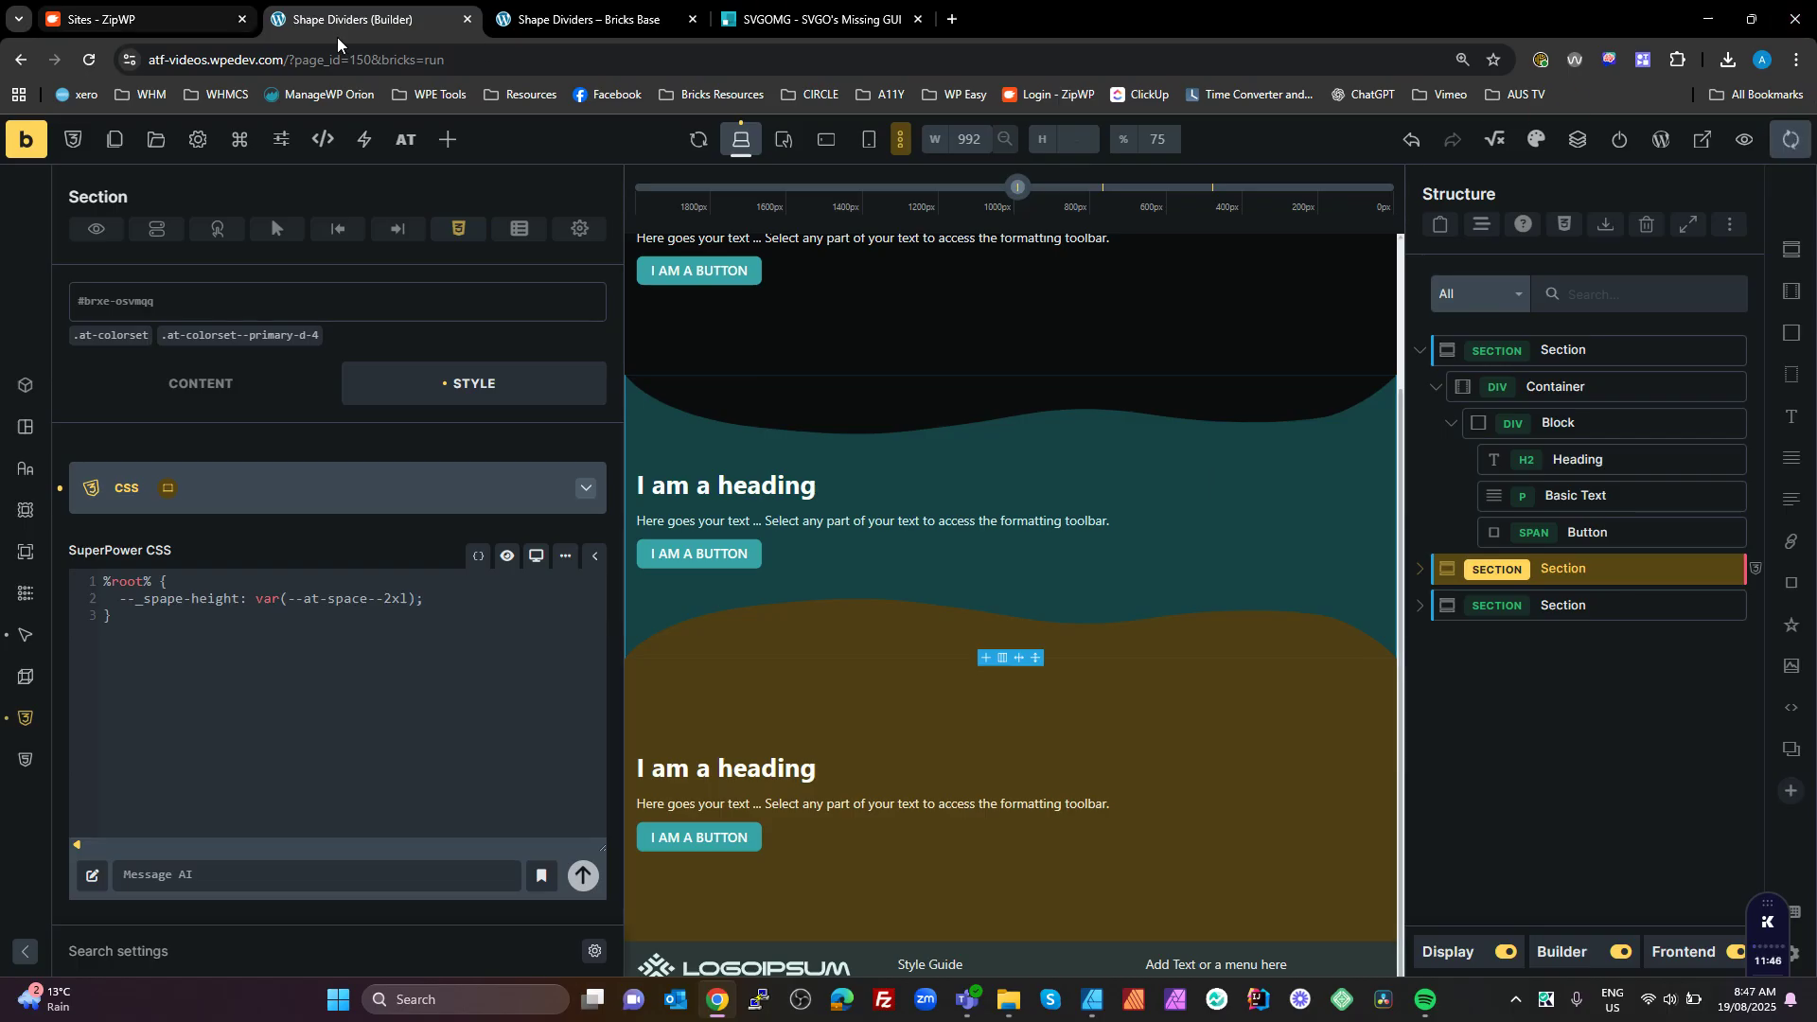
click(557, 20)
key(ctrl+r)
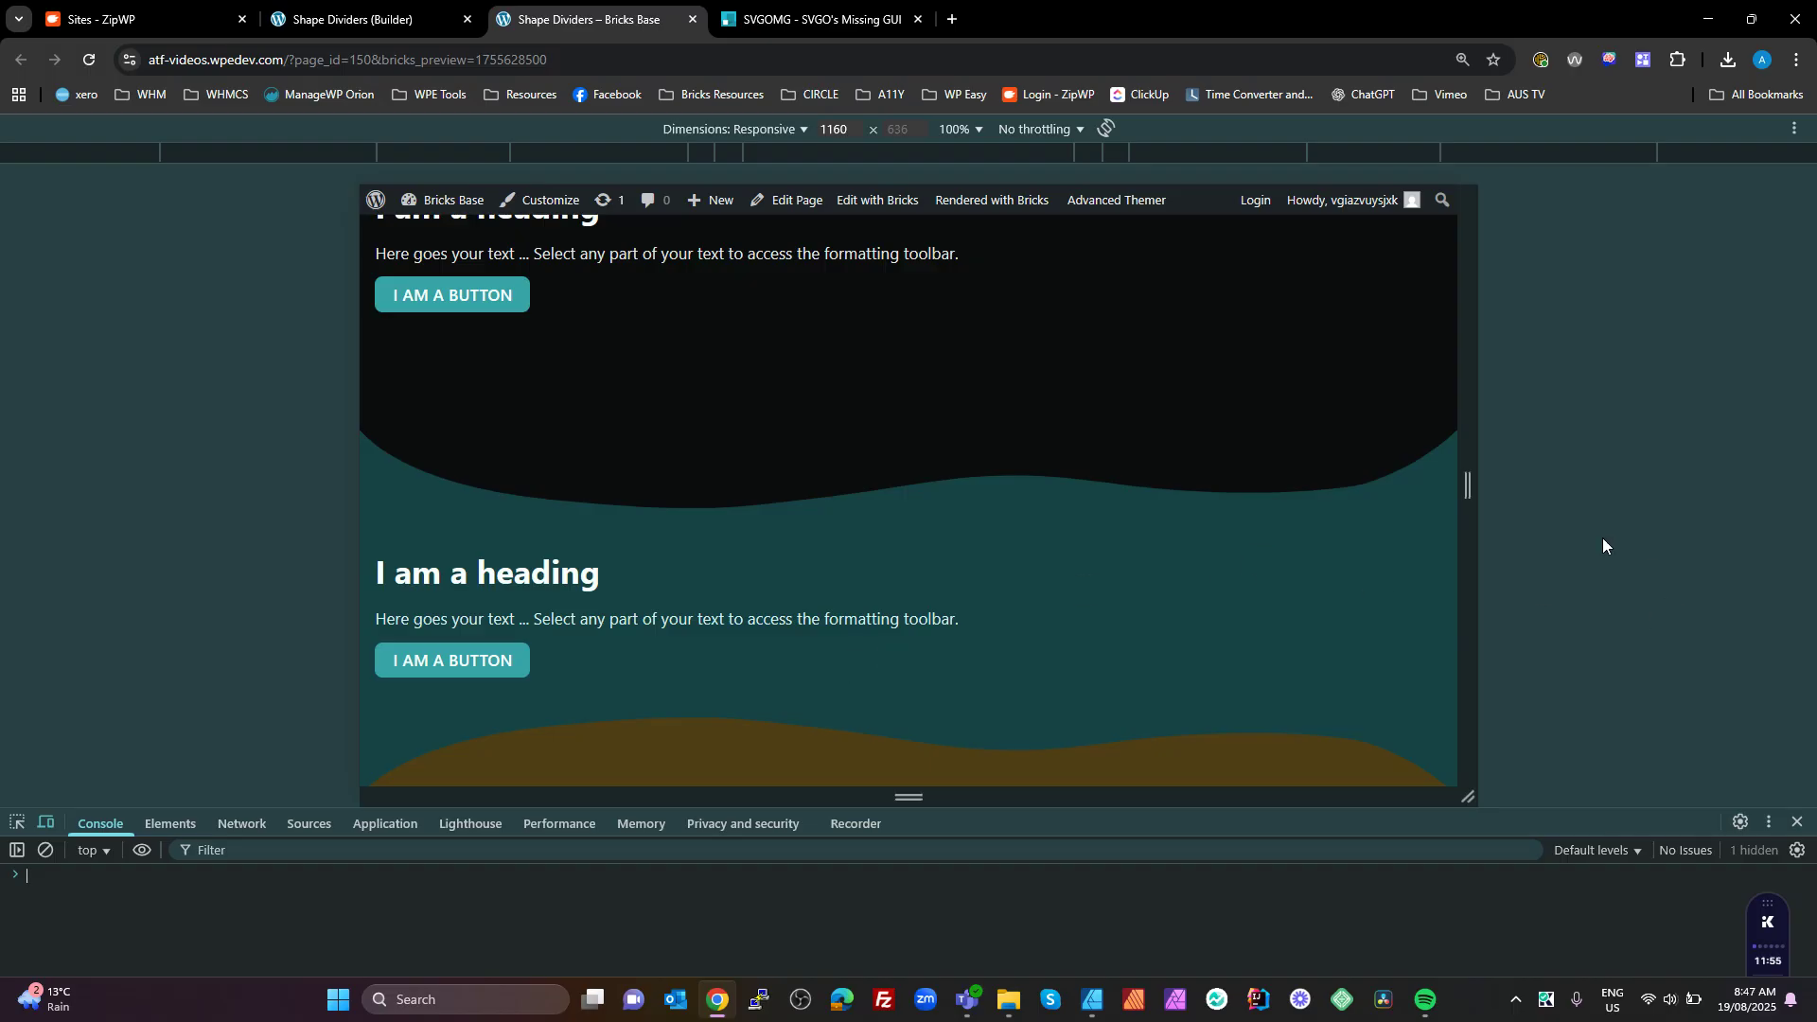
- Inspect both dividers of the teal section responsively at viewport widths of about 1496, 708, 450 and 710 px
drag(1464, 487, 1625, 486)
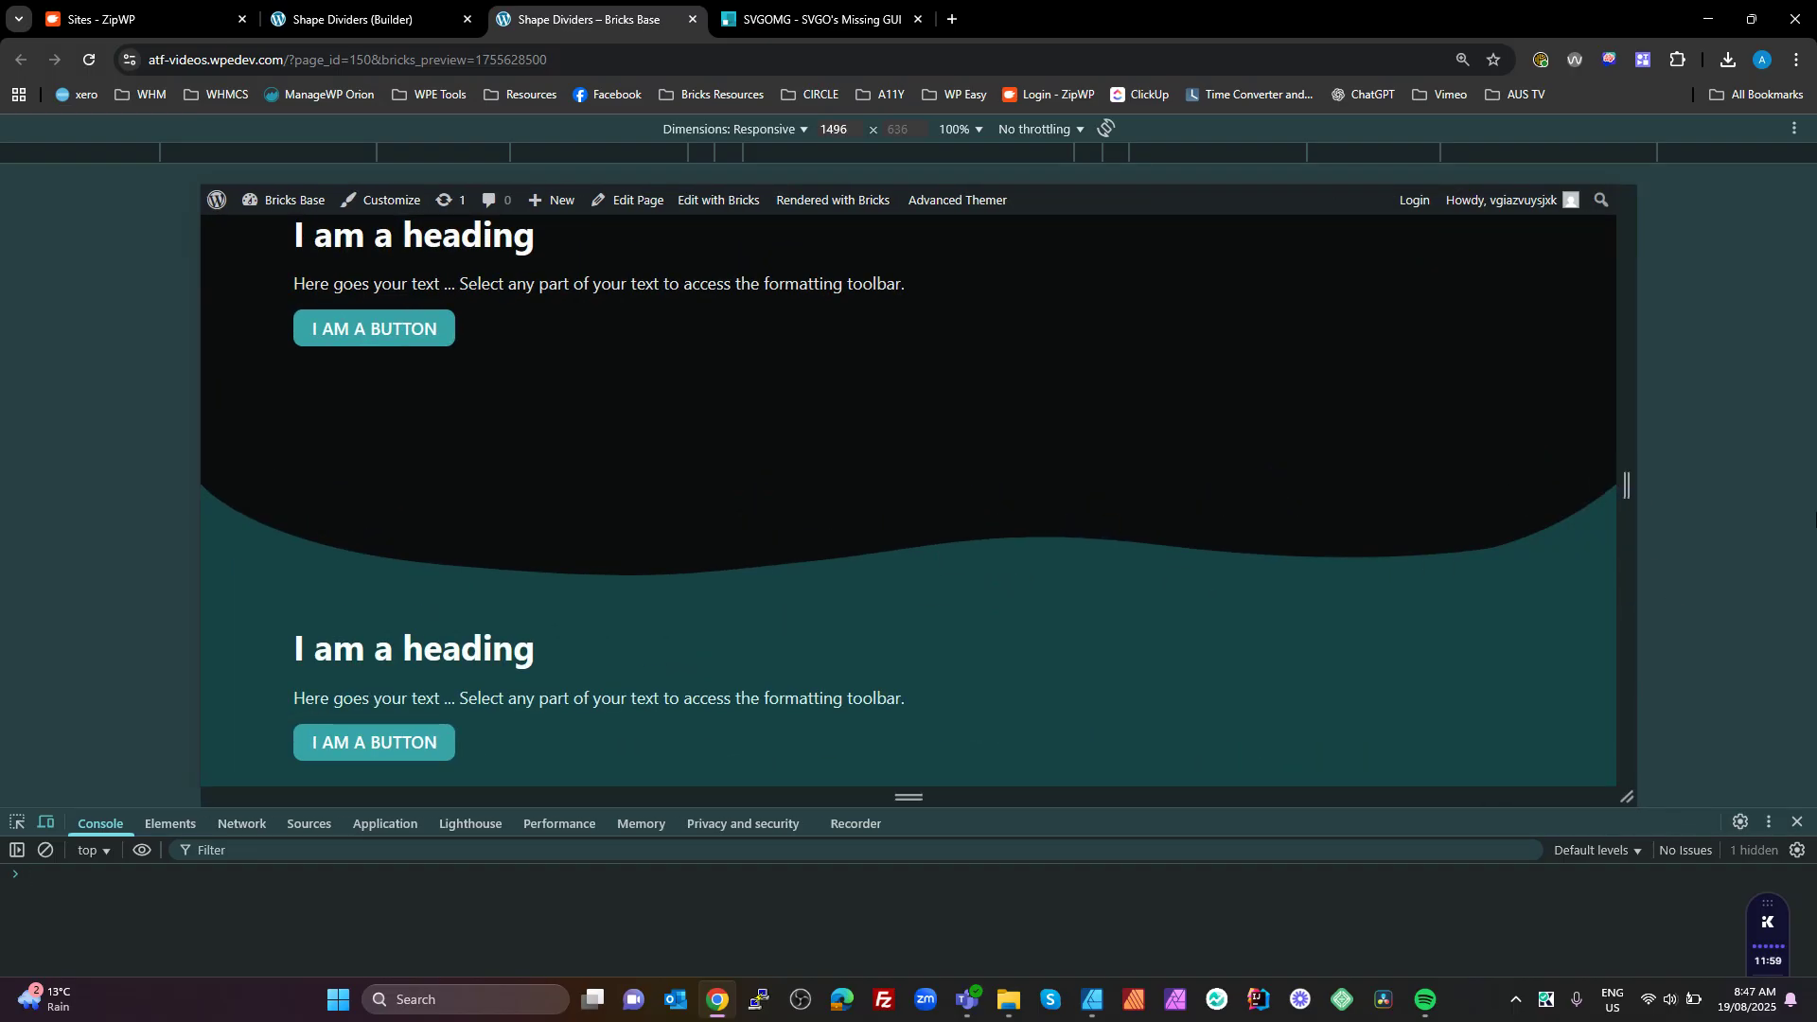
drag(1632, 483, 1255, 487)
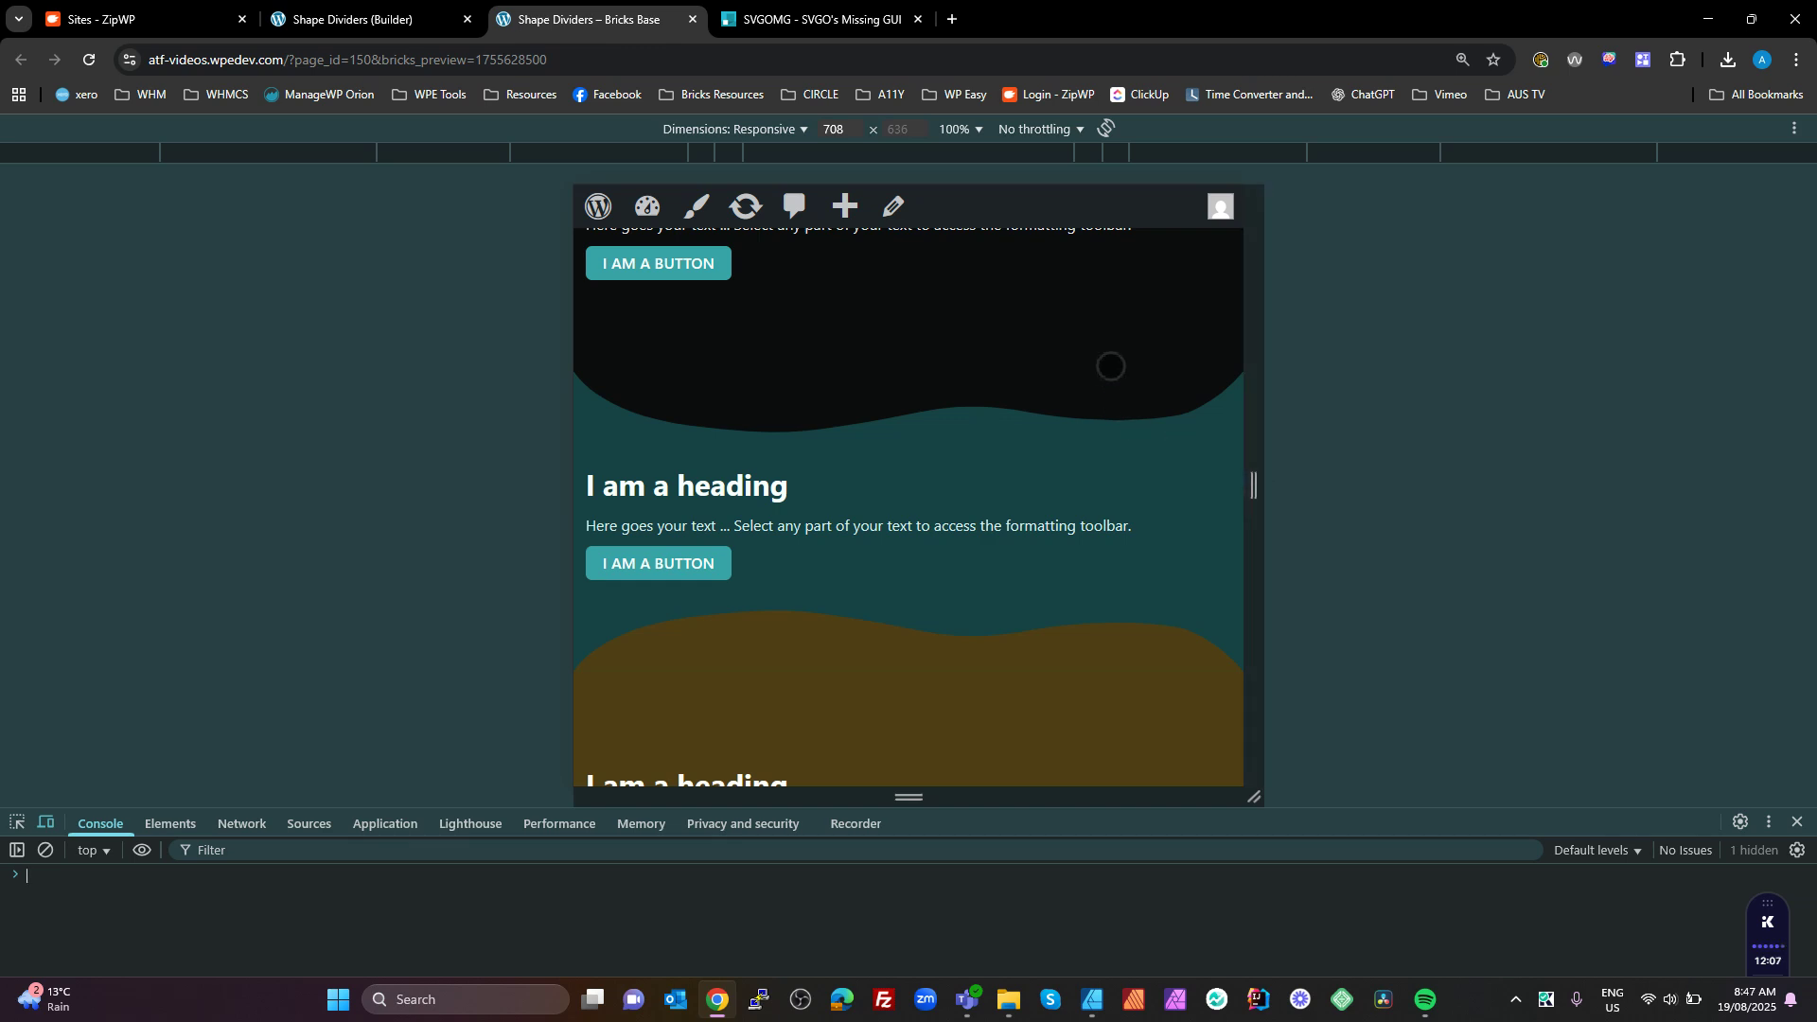
drag(1255, 488, 1133, 474)
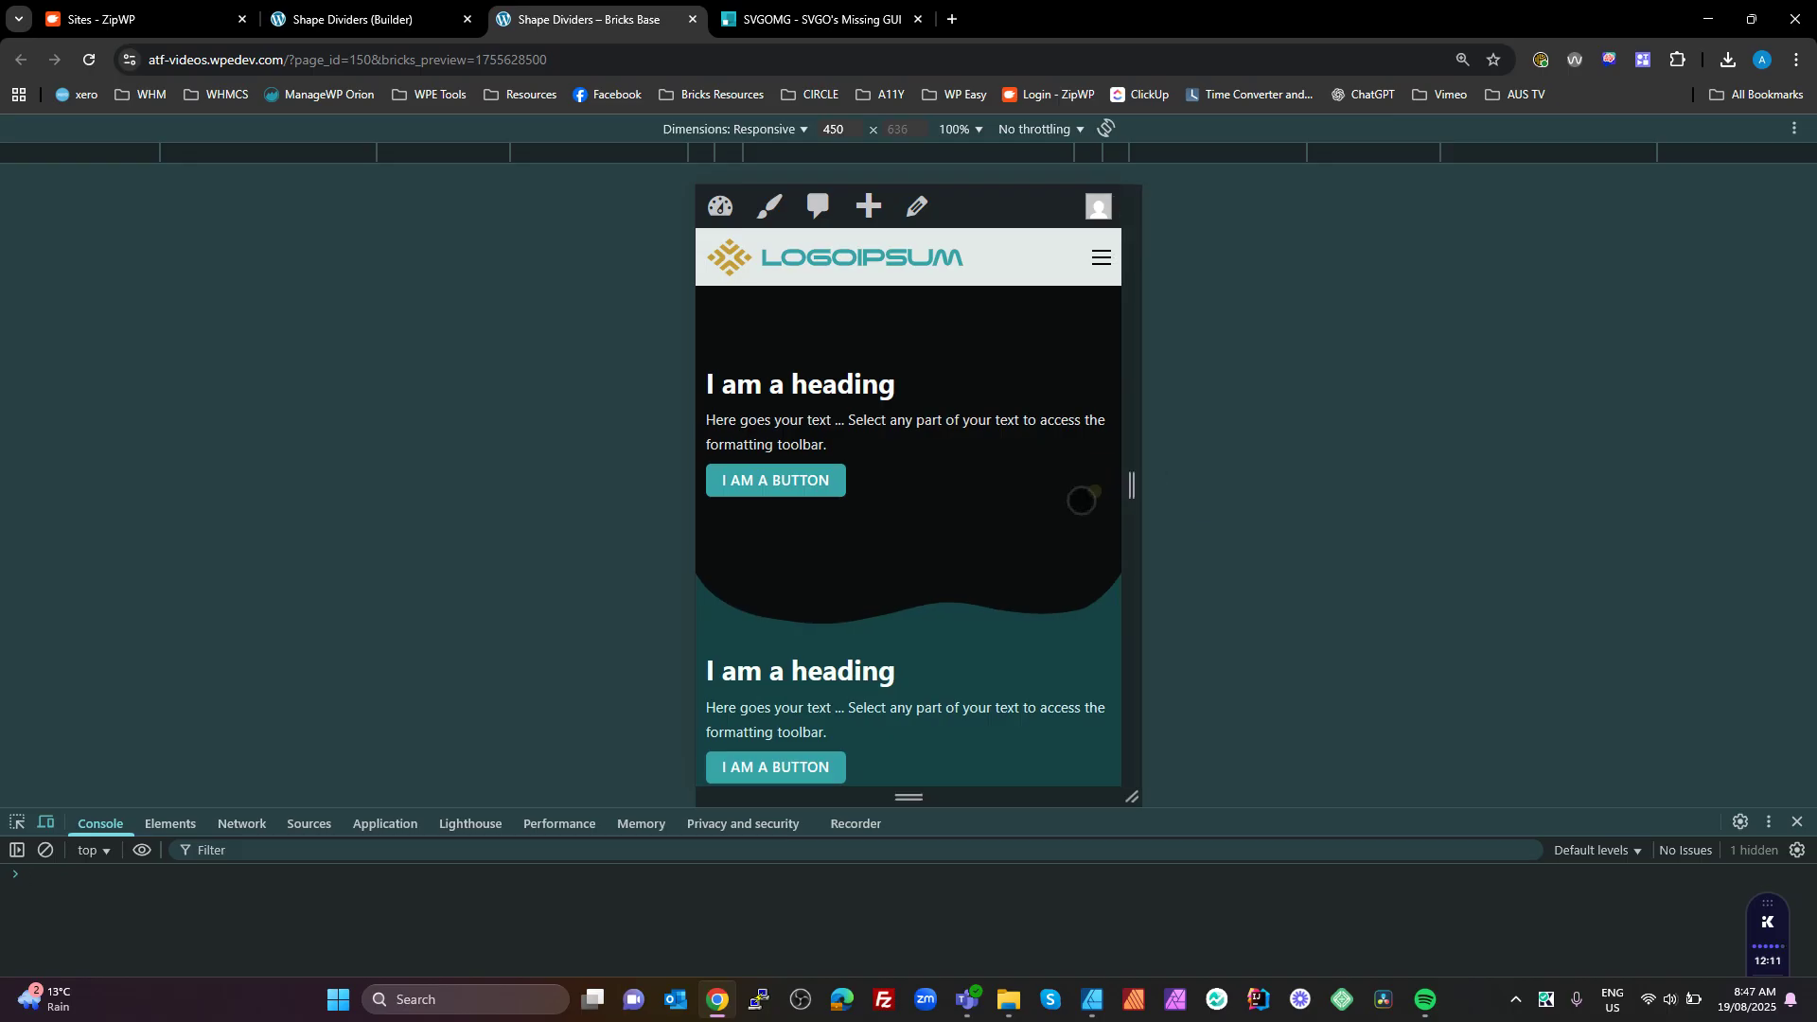
scroll(1031, 540, down, 2)
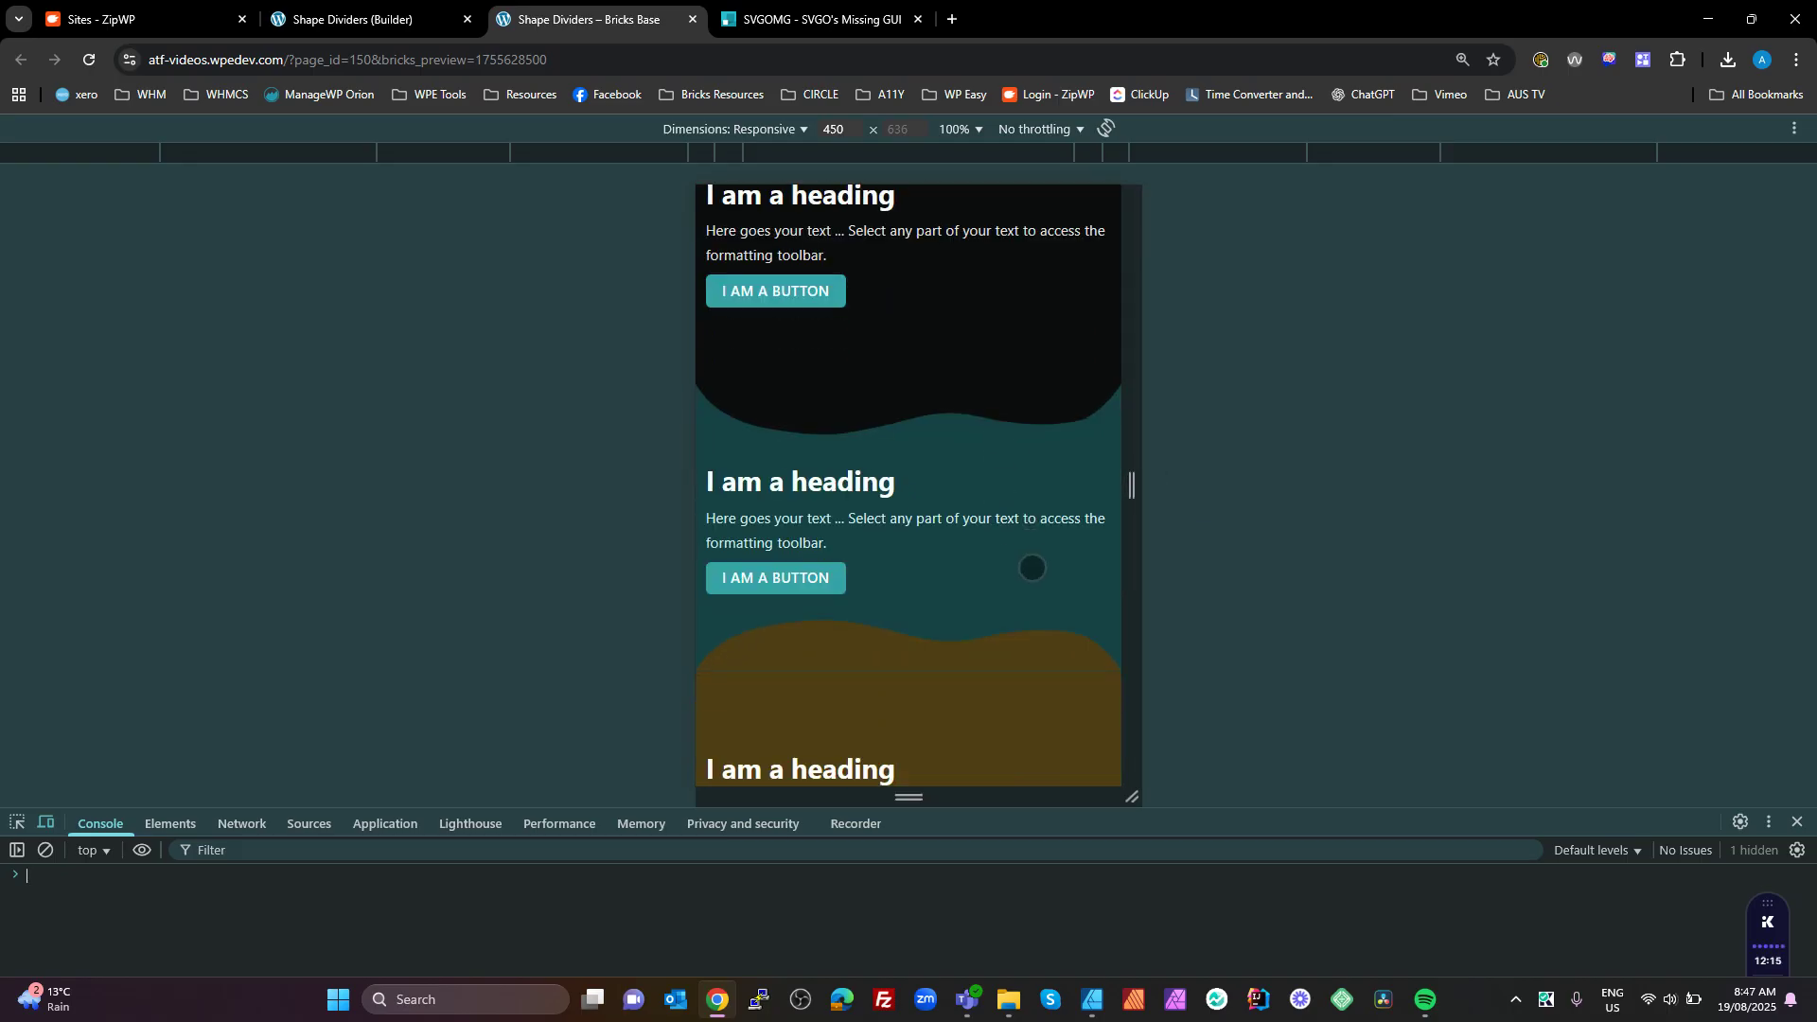
drag(1132, 485, 1259, 483)
drag(1294, 482, 1254, 497)
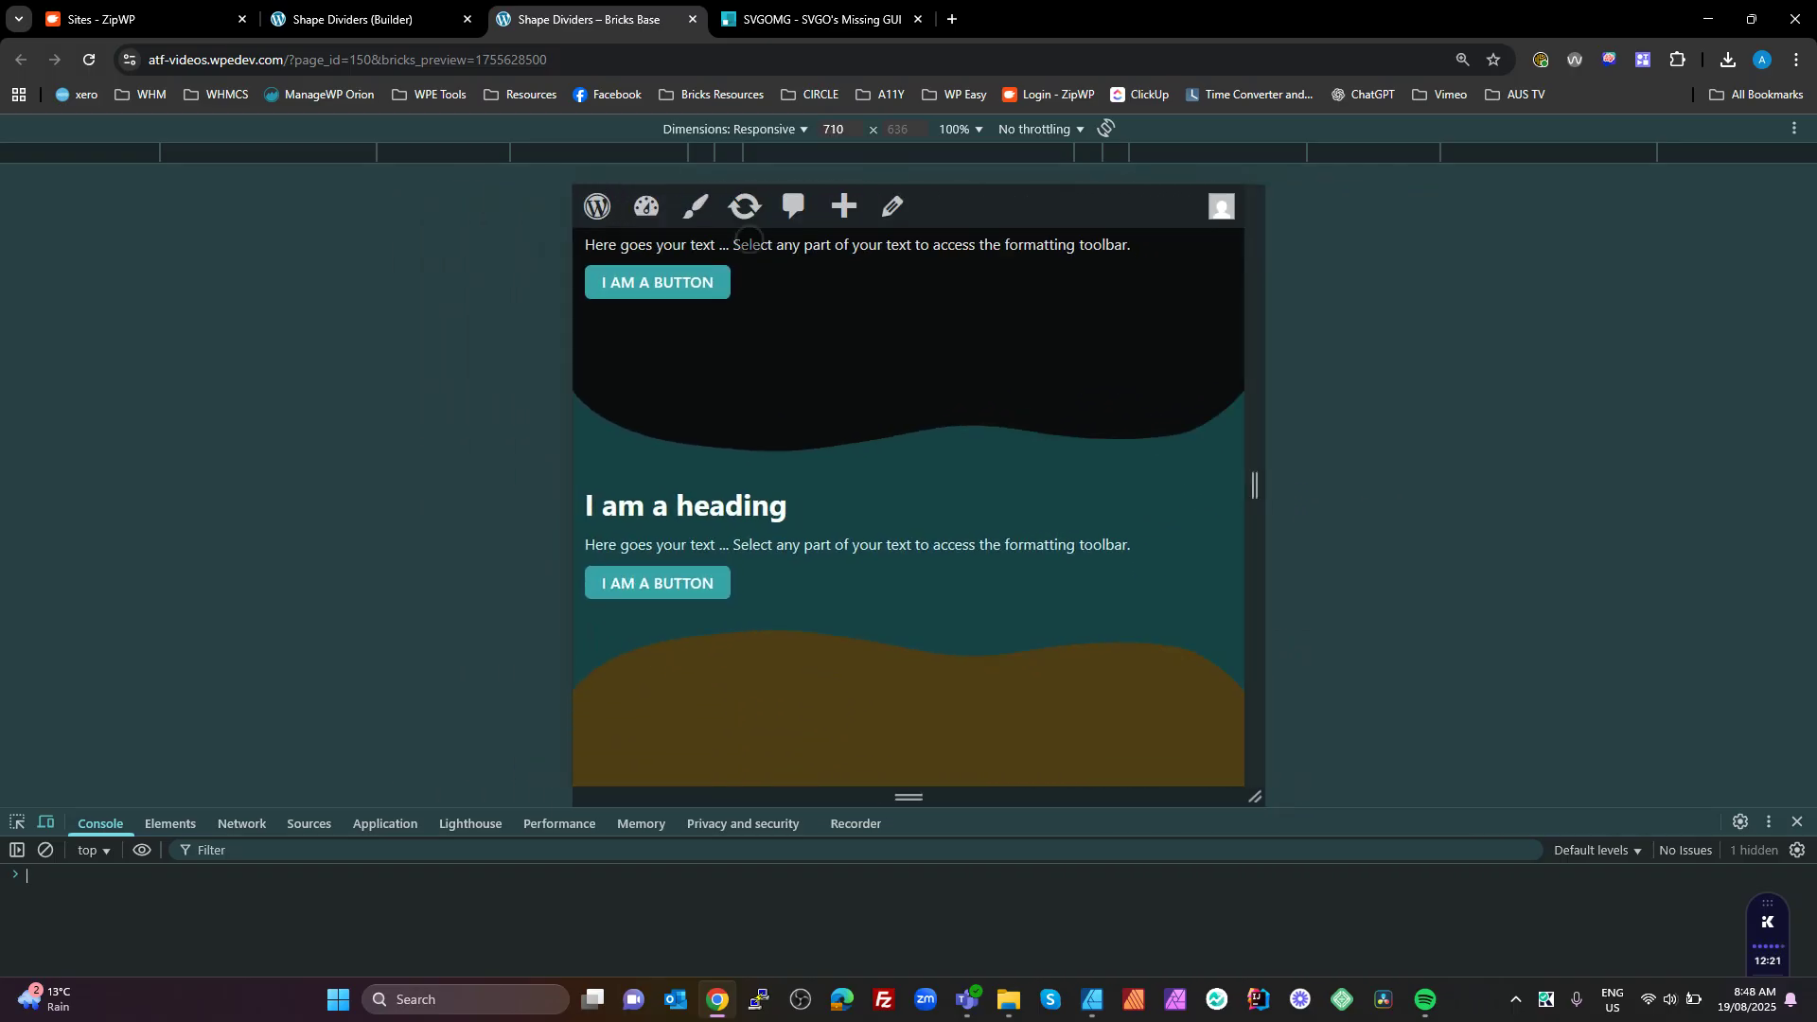
- Review the --_spape-height definition in the teal section's CSS and its use in the top divider's height
click(383, 19)
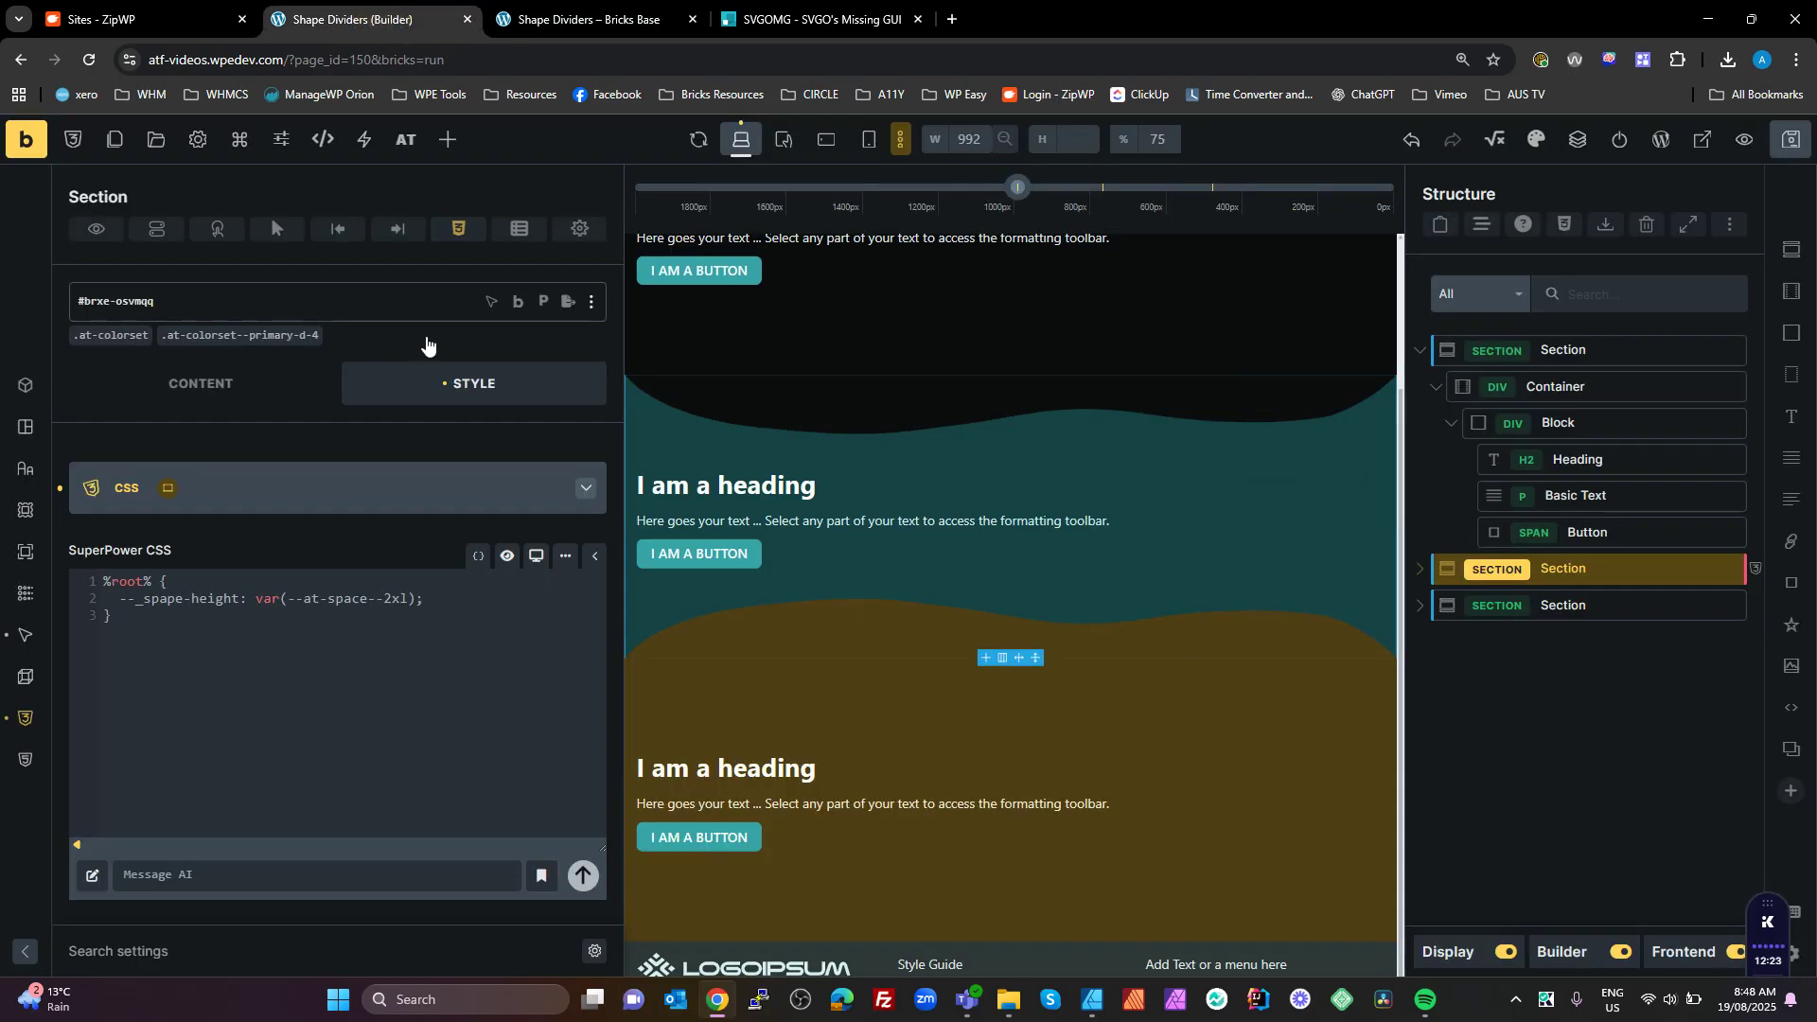
click(261, 598)
drag(144, 608, 131, 600)
click(26, 635)
click(177, 542)
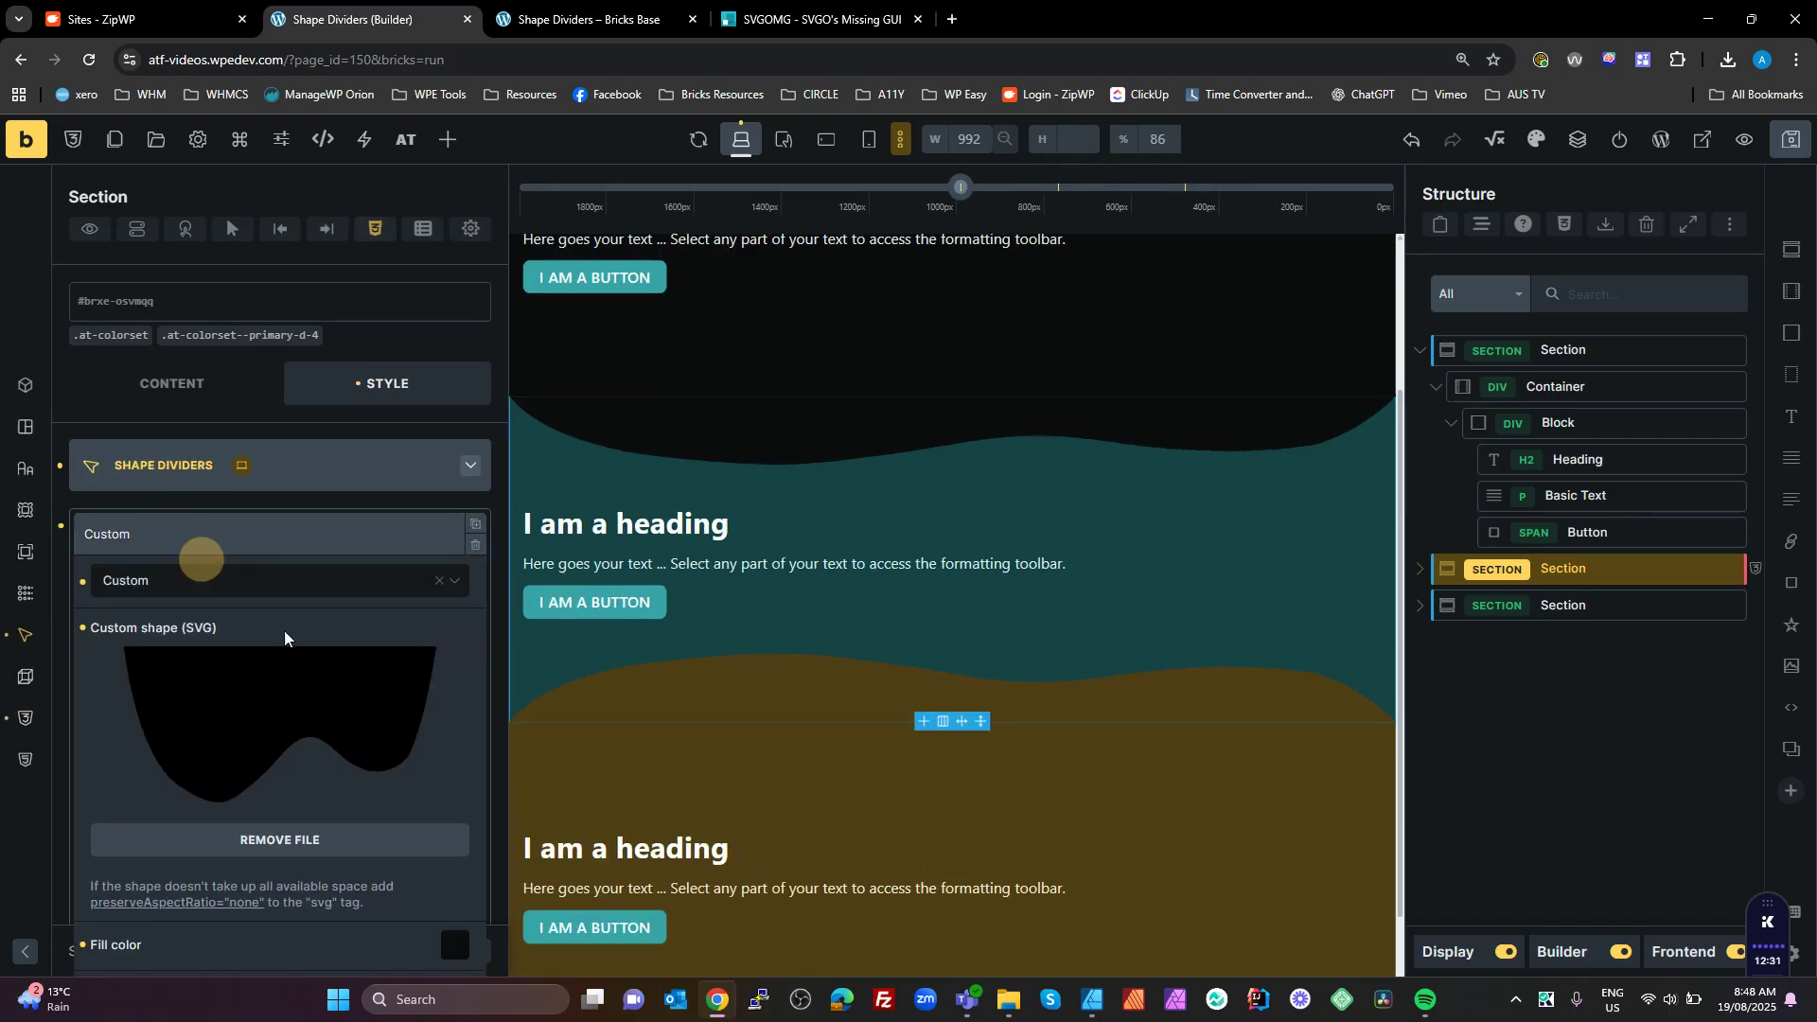
scroll(366, 732, down, 8)
drag(328, 590, 334, 590)
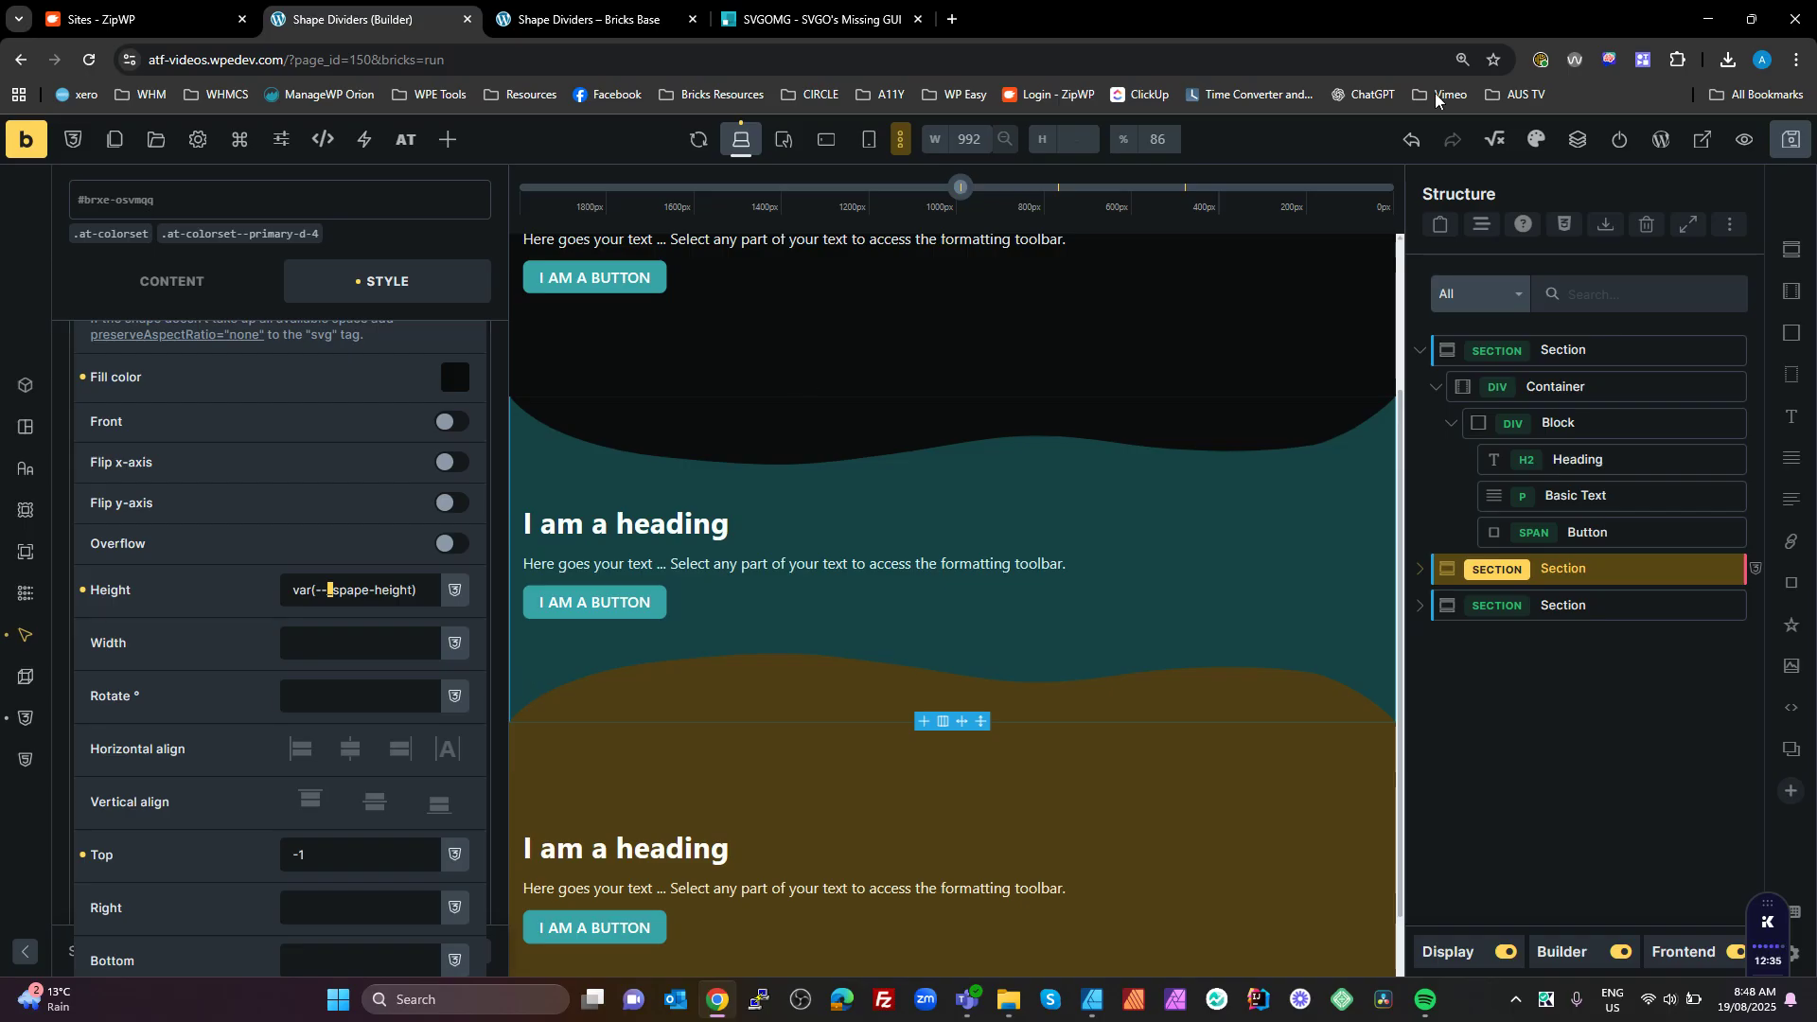